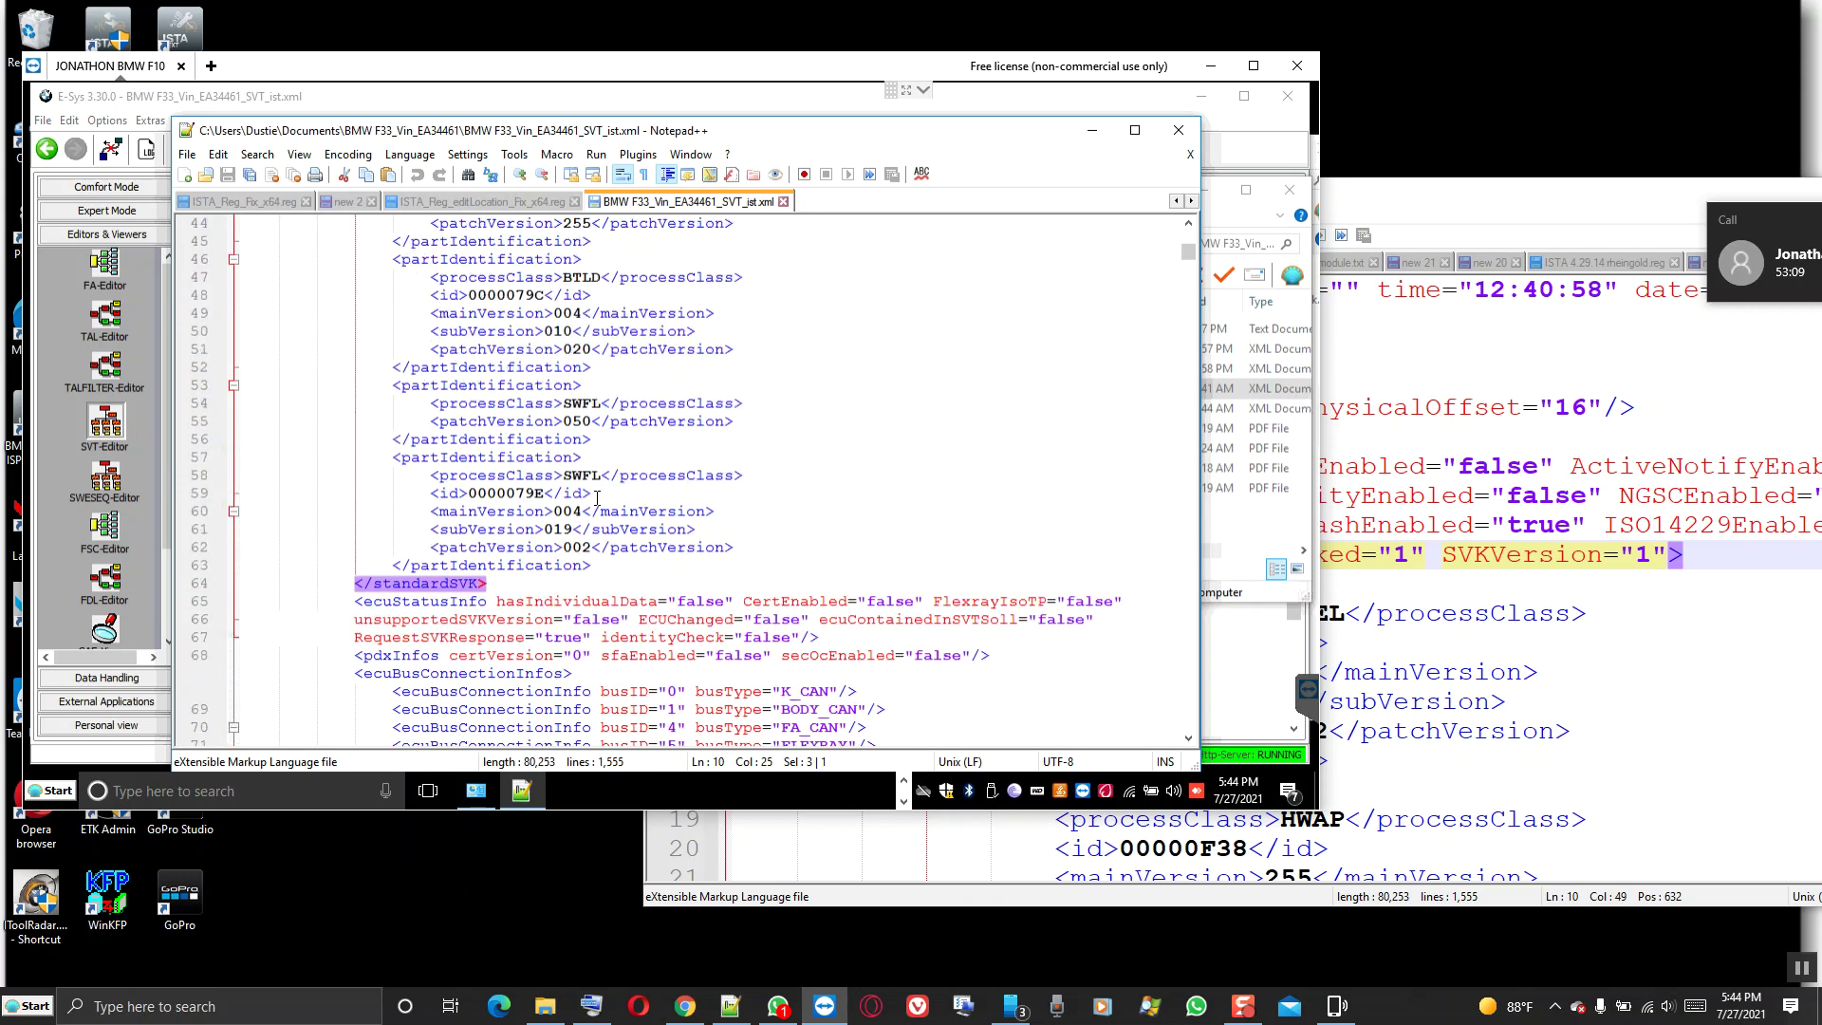
Undo the deletion to restore the 0000079D part's id and version lines, then open Find.
key(ctrl+z)
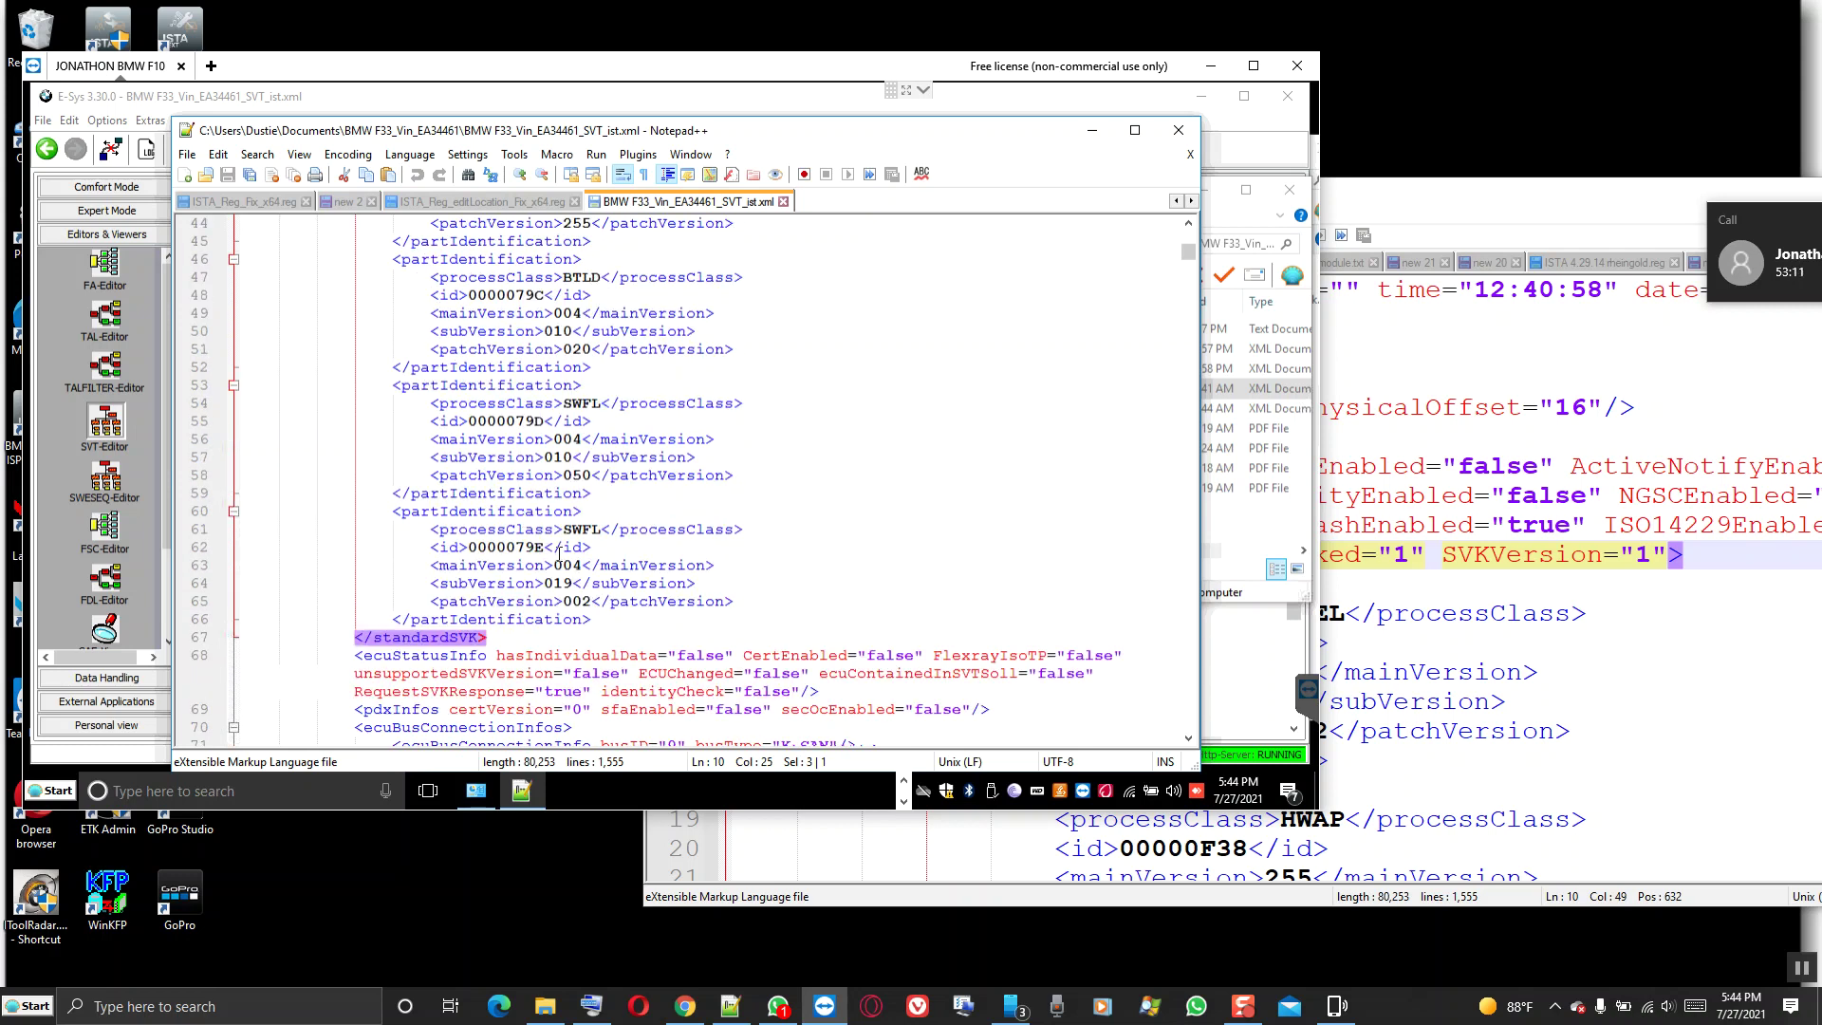
scroll(592, 474, up, 4)
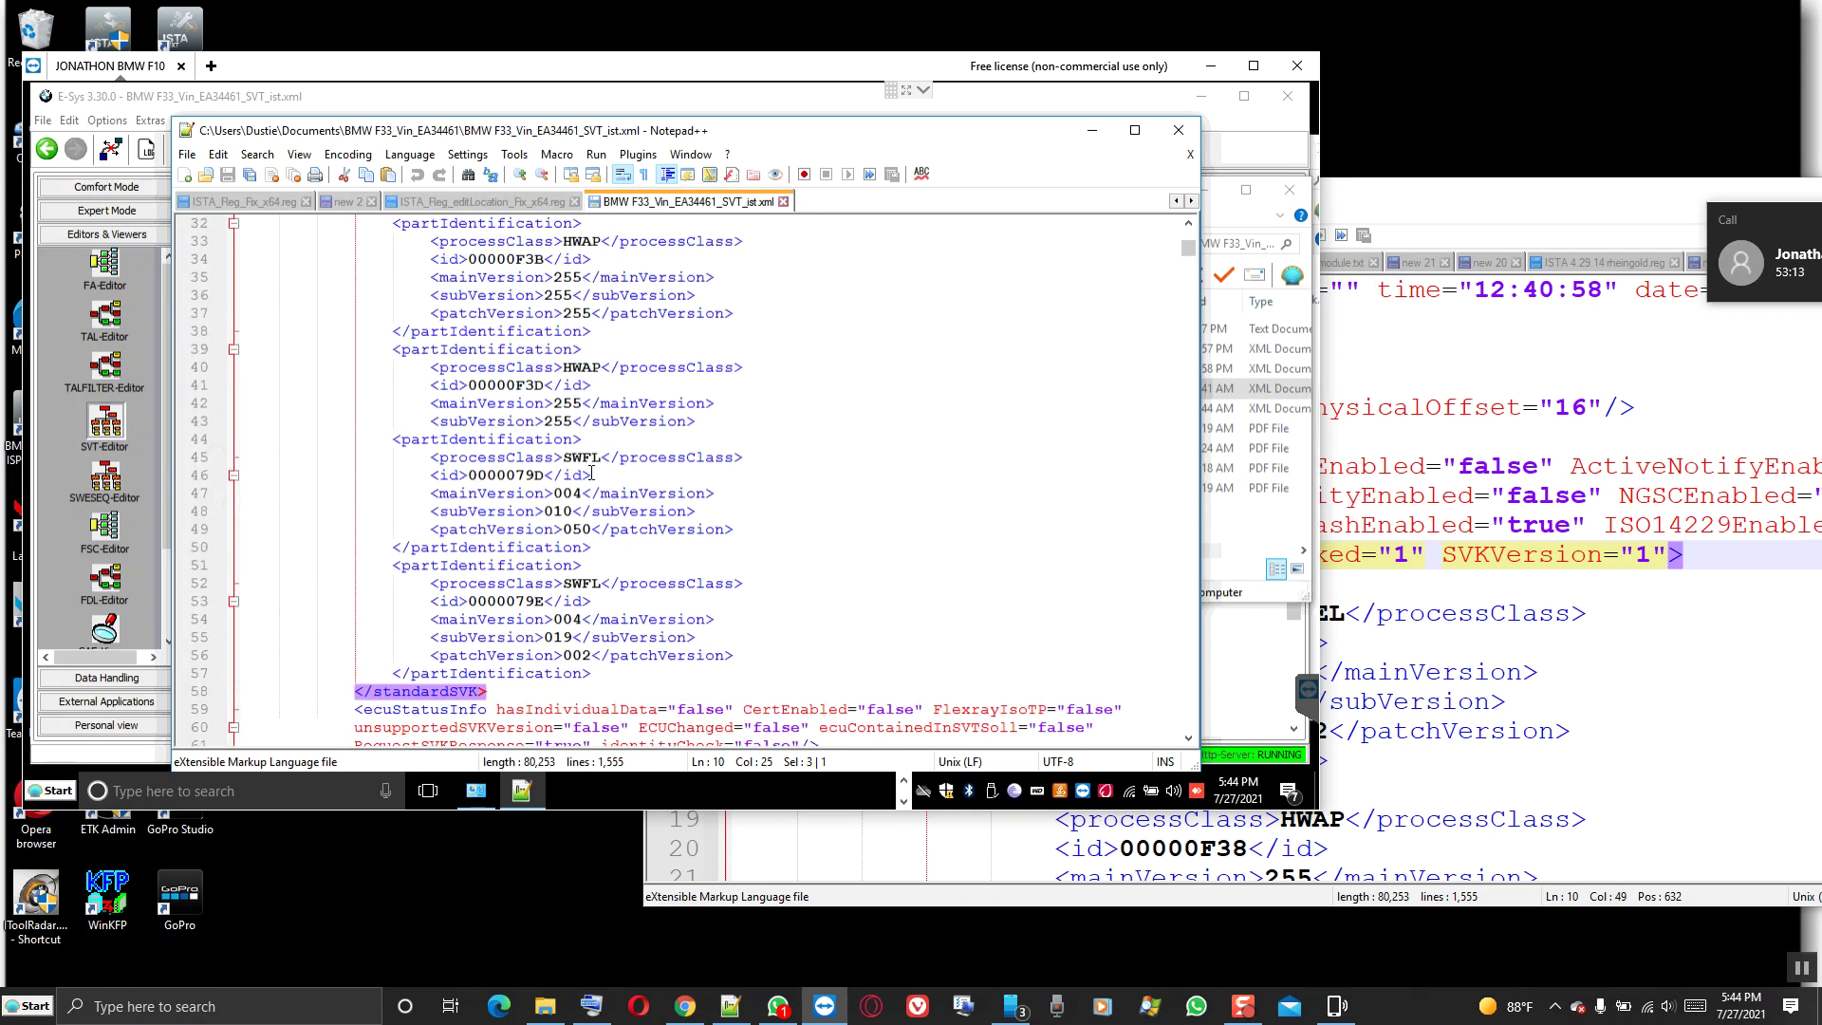
scroll(579, 424, up, 9)
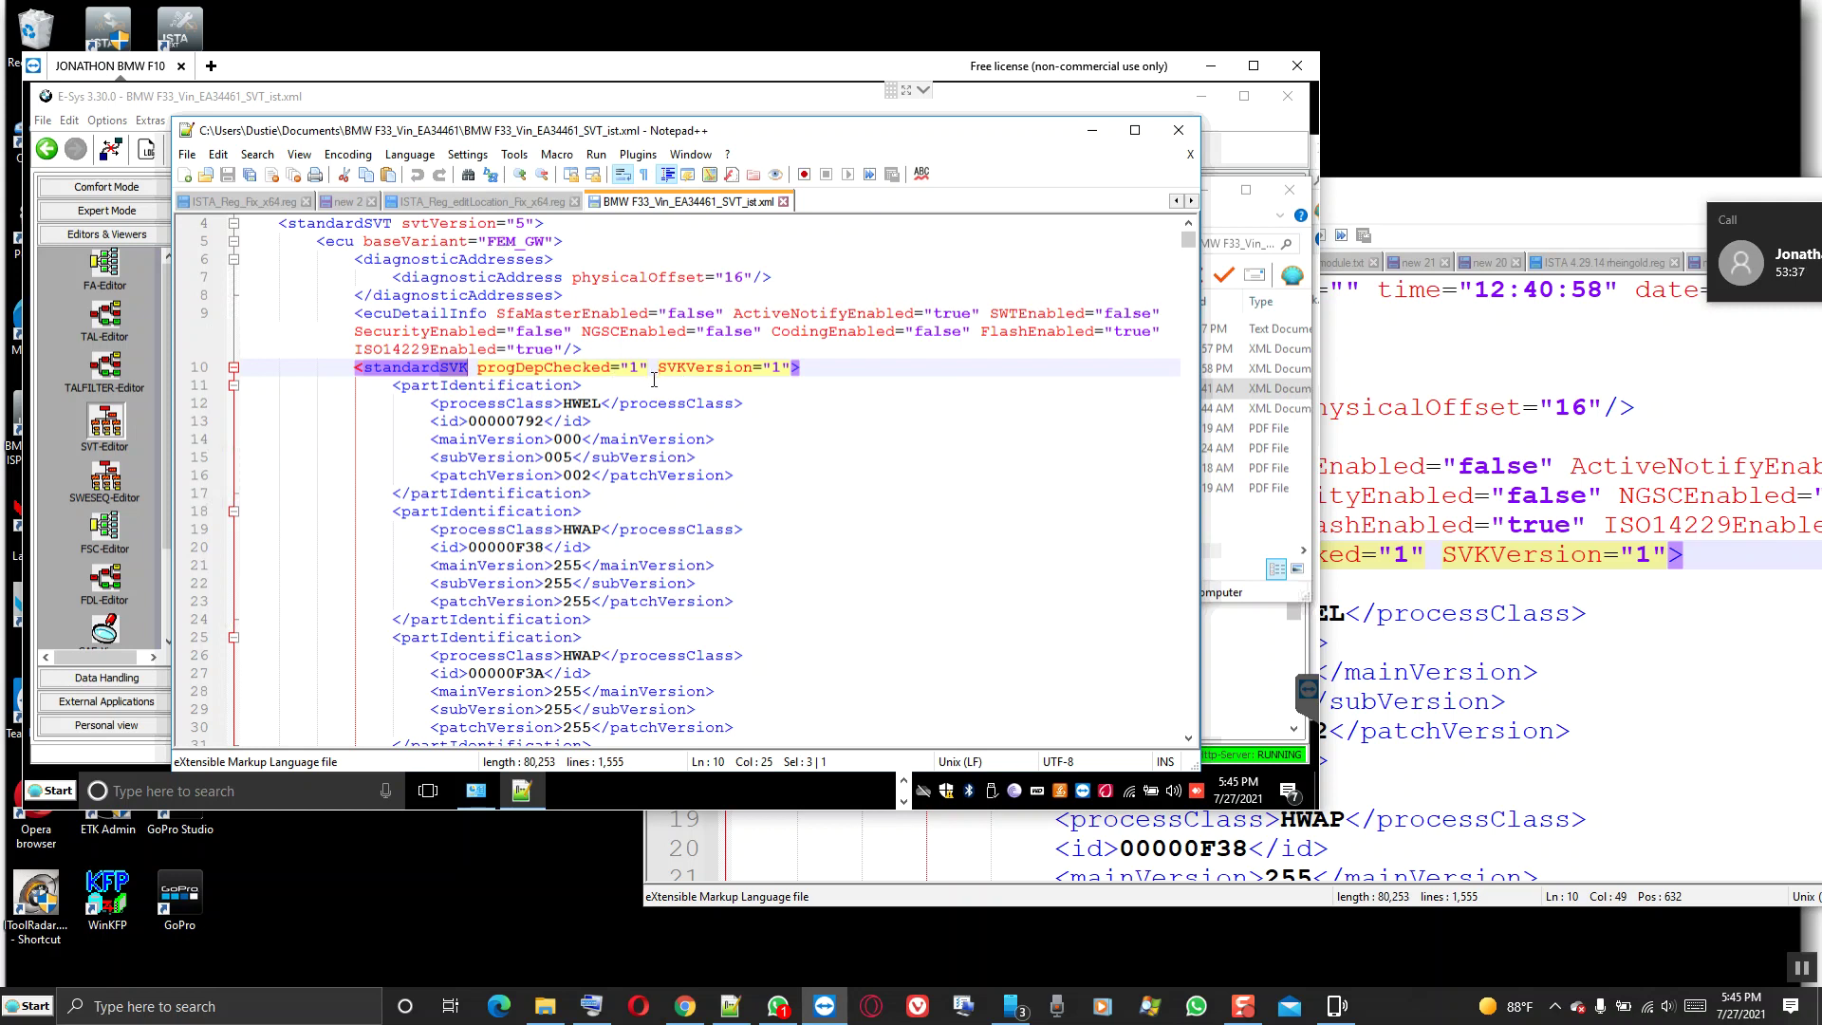
key(ctrl+f)
Search for 'dme' to reach the DME_BAC3 entry at line 598, then bring the second Notepad++ window forward.
text(dme)
key(Return)
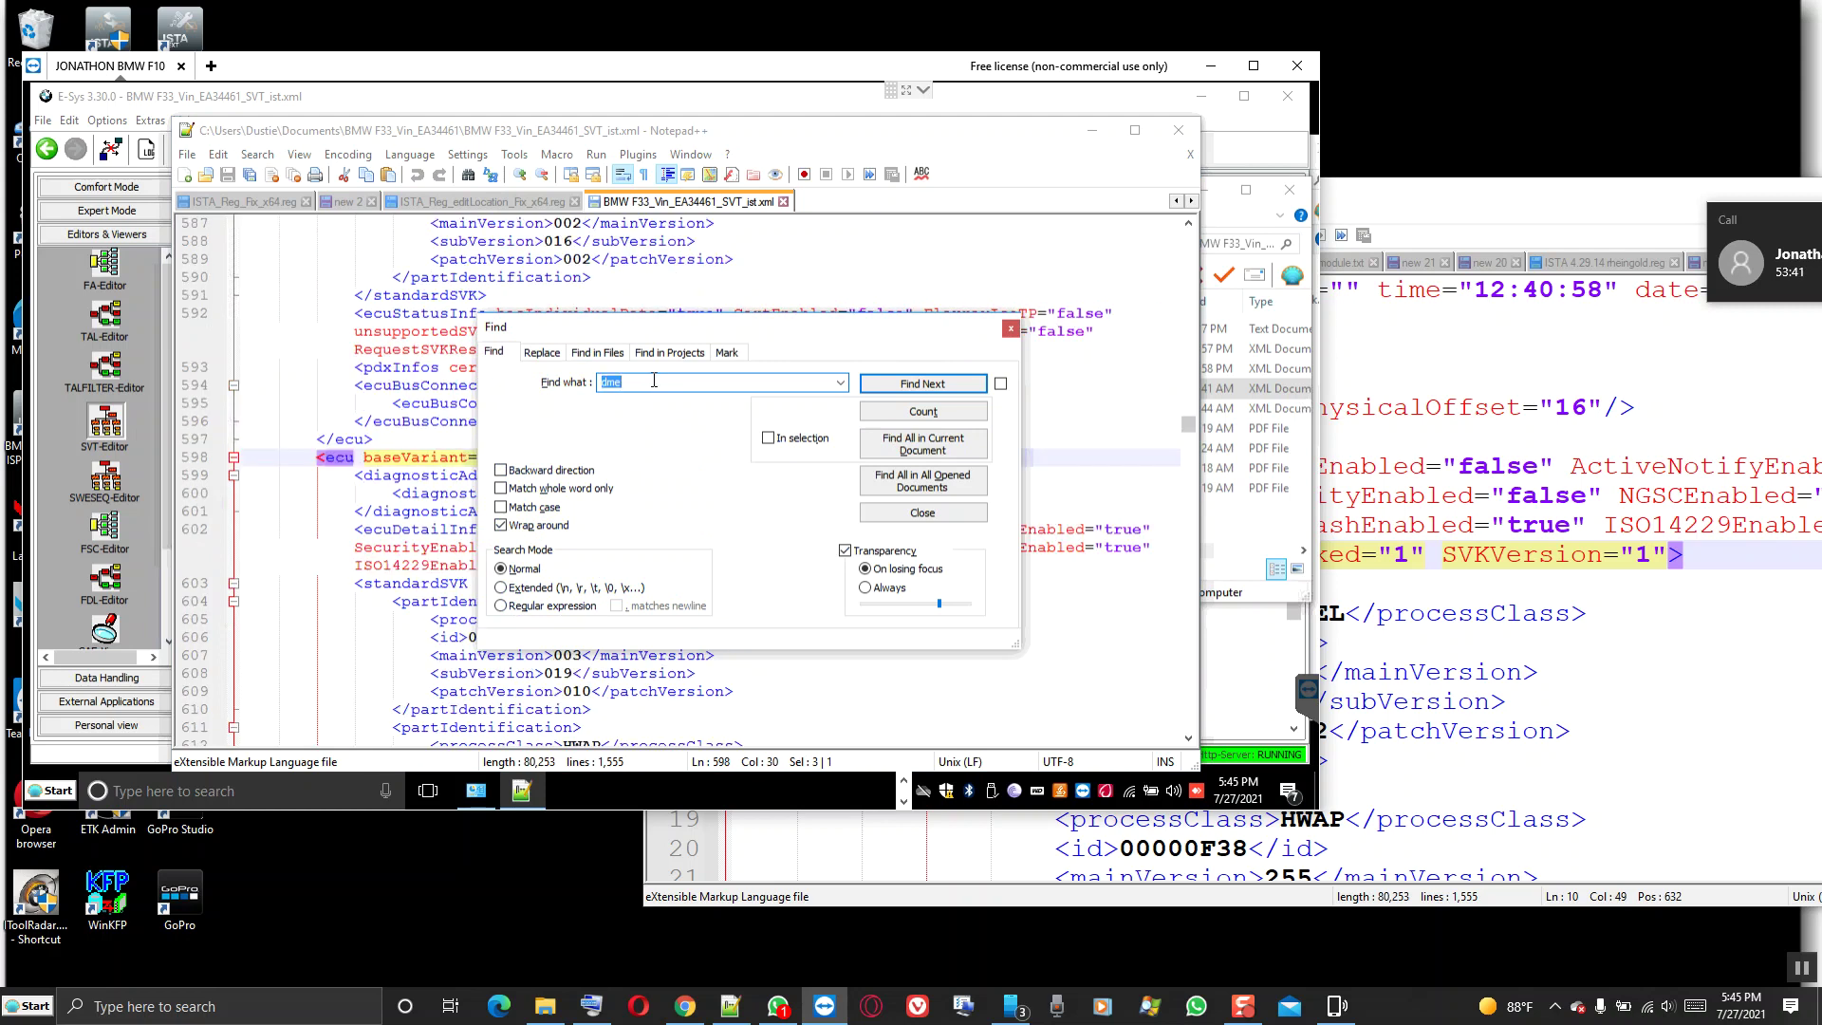
click(1011, 329)
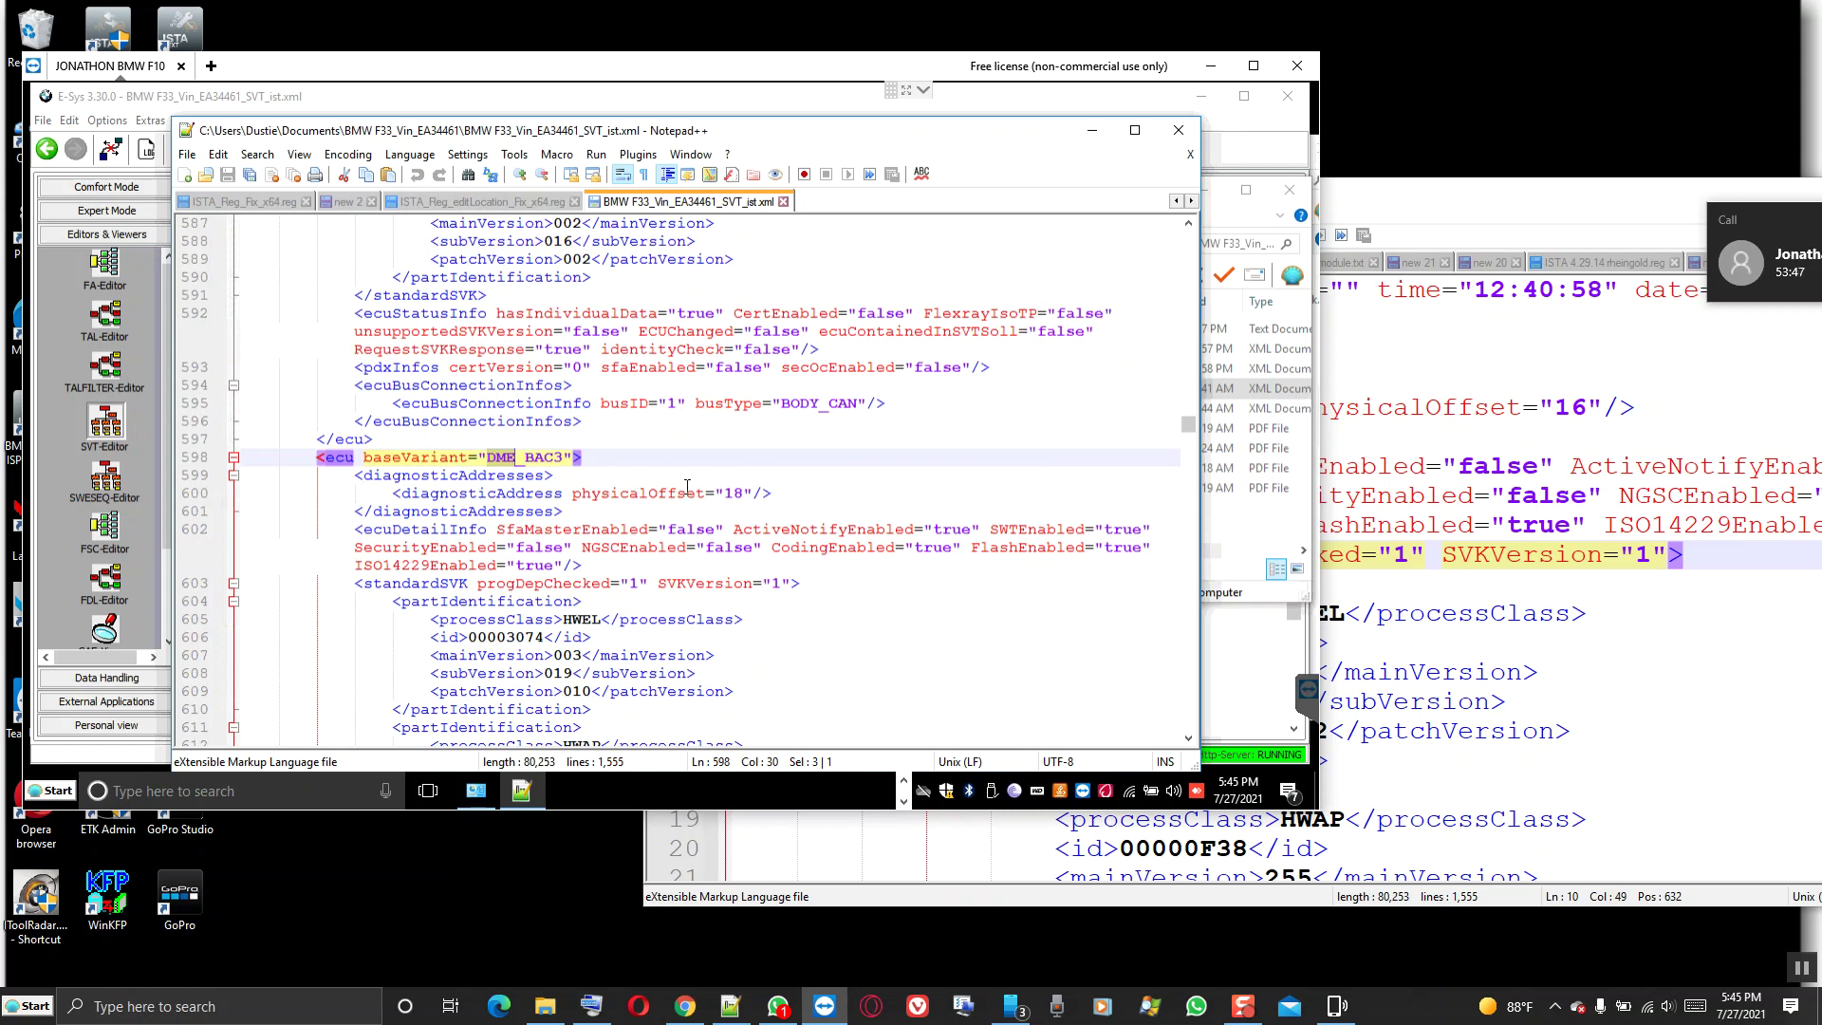
click(565, 584)
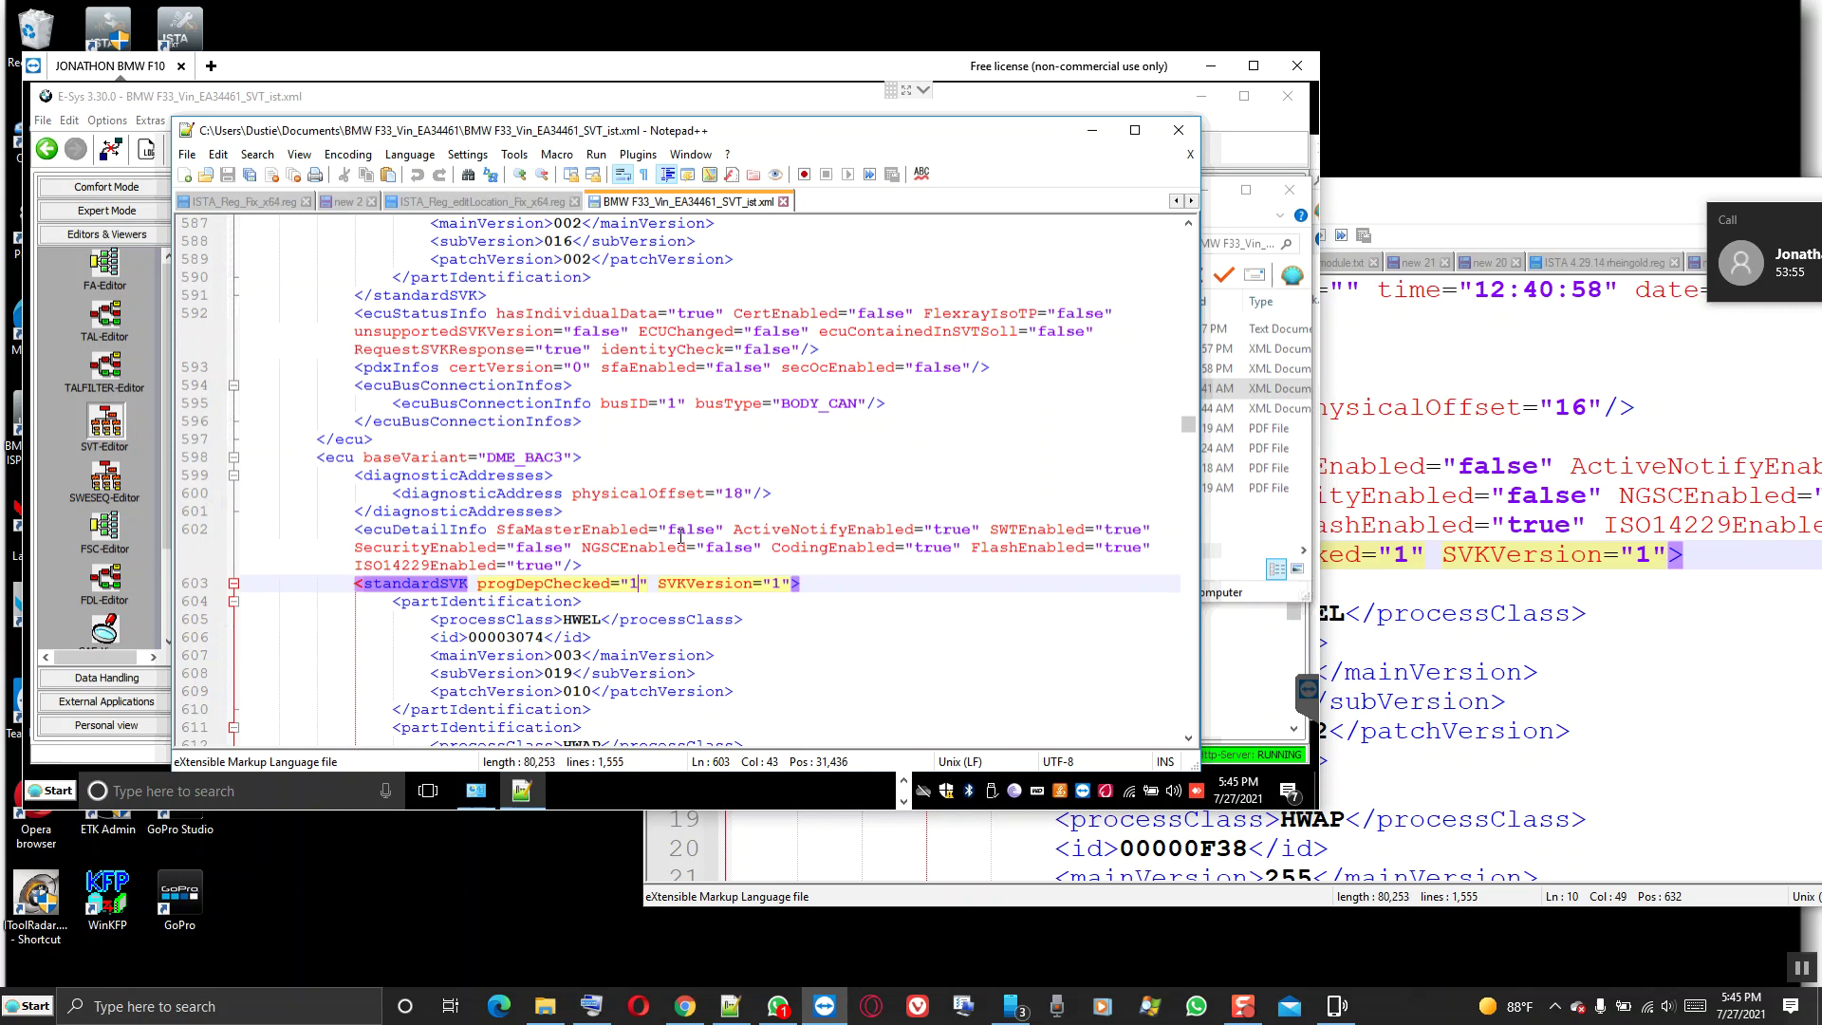
scroll(680, 537, down, 1)
click(1603, 559)
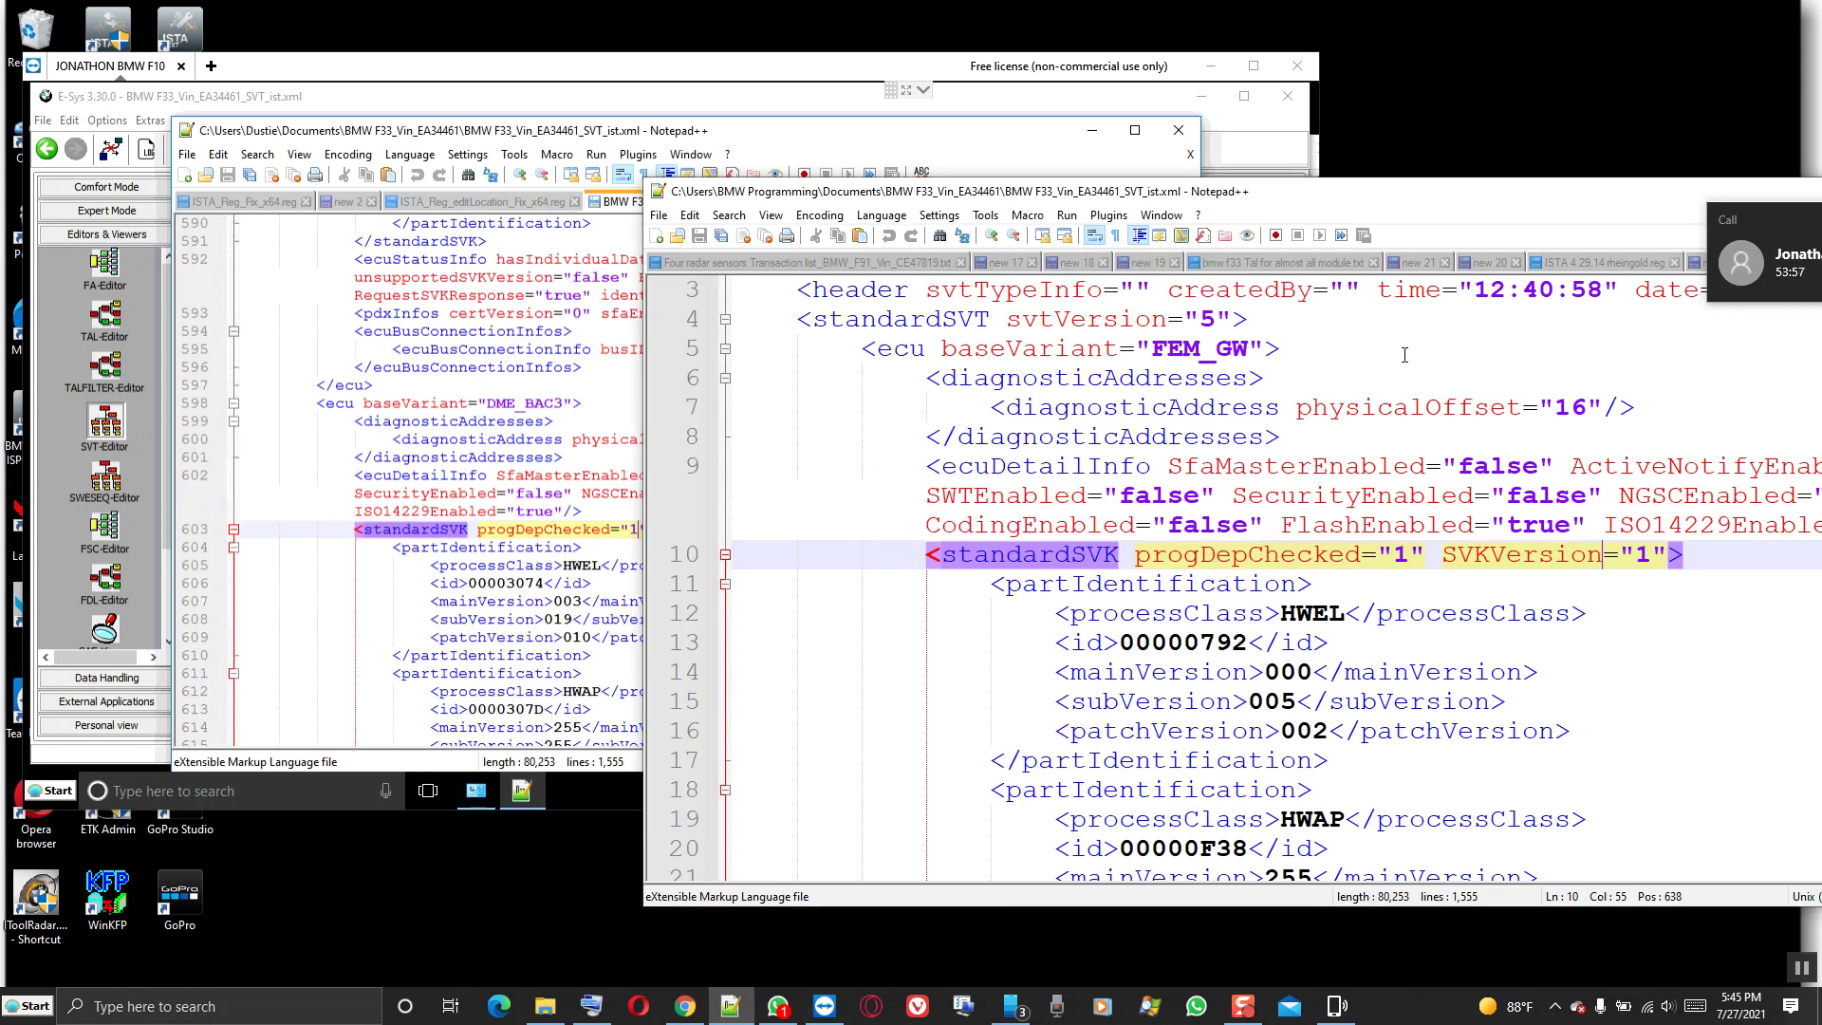
Search 'dm' in the second copy to reach DME_BAC3, and move that window up and left.
click(1296, 416)
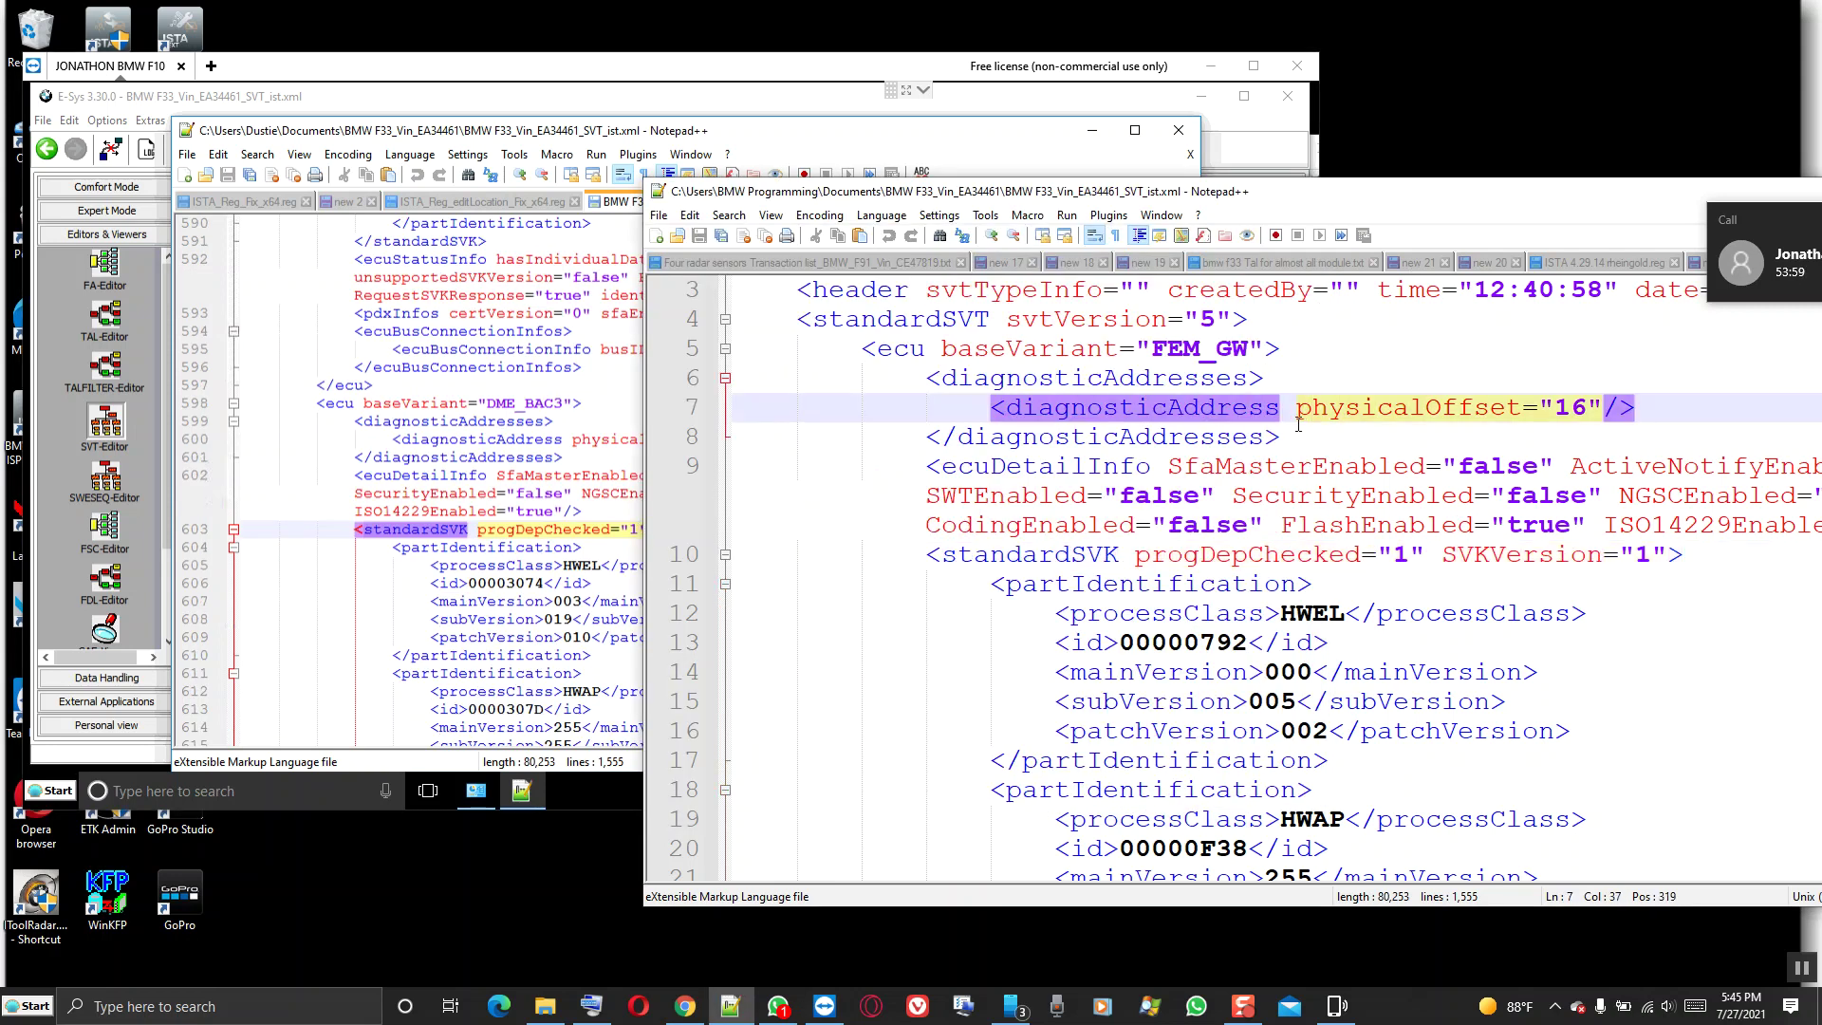
key(ctrl+f)
text(dme)
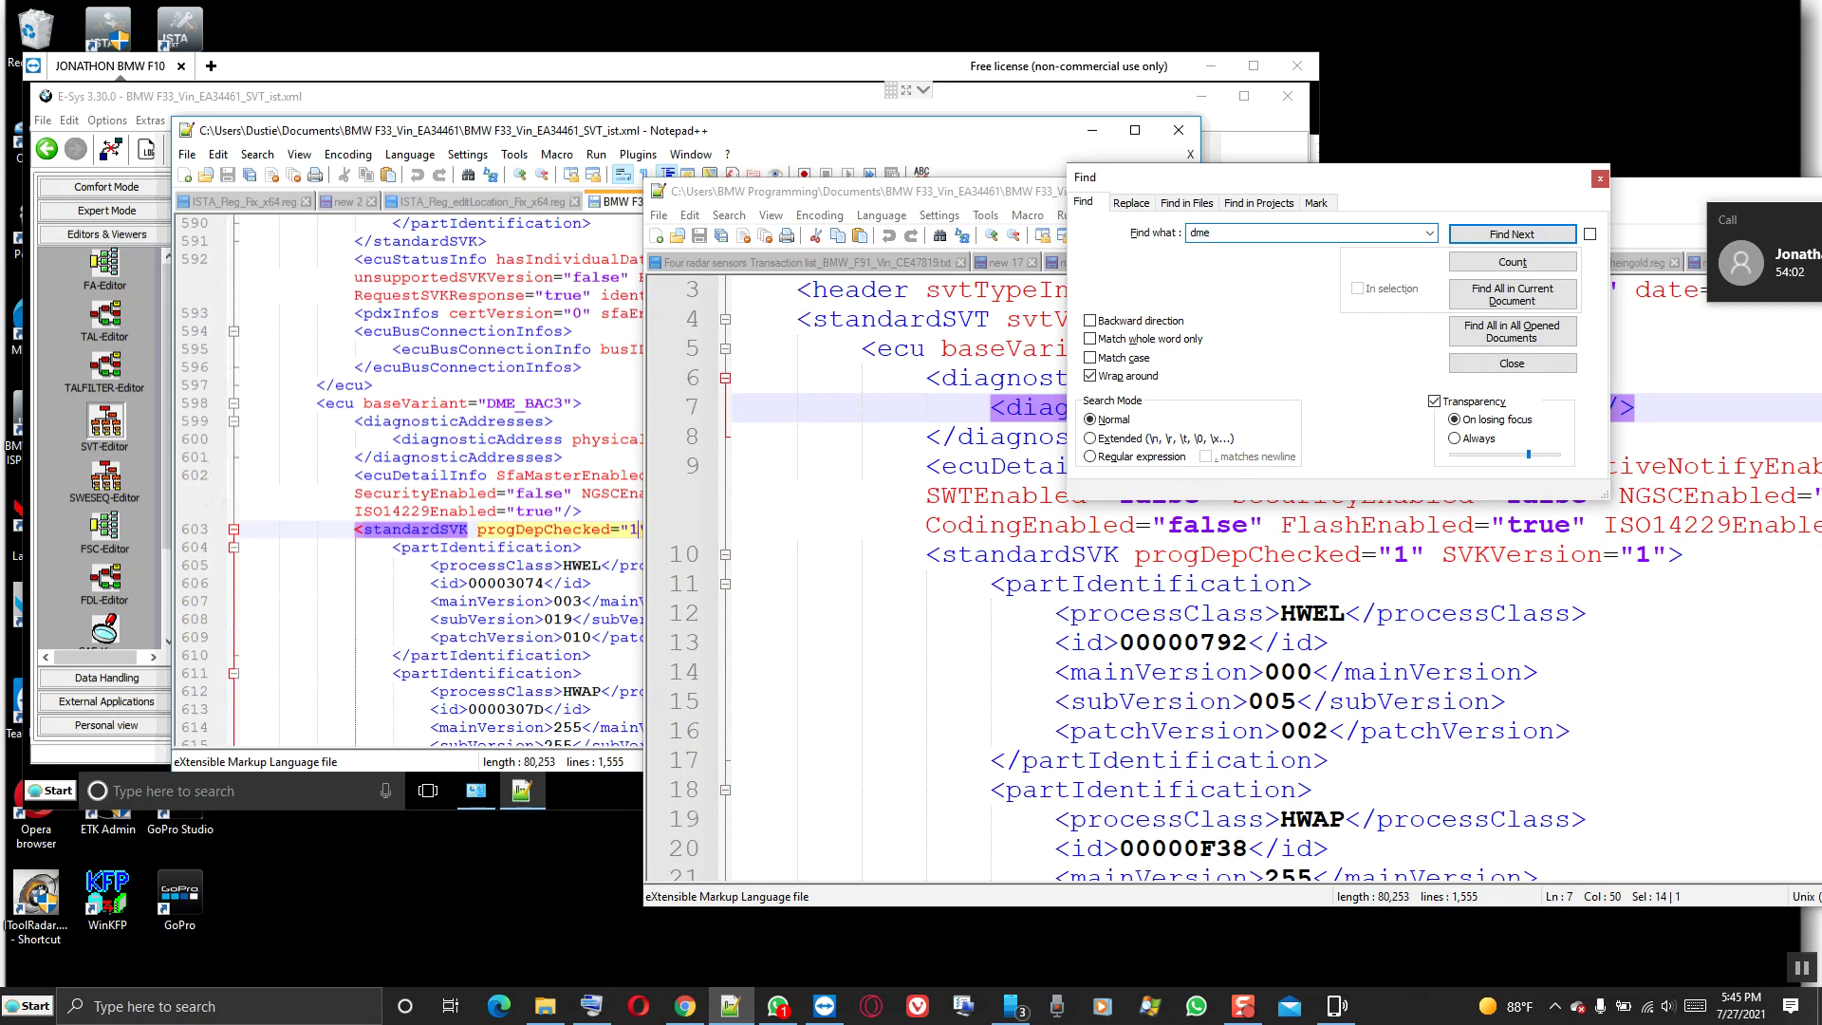
key(Return)
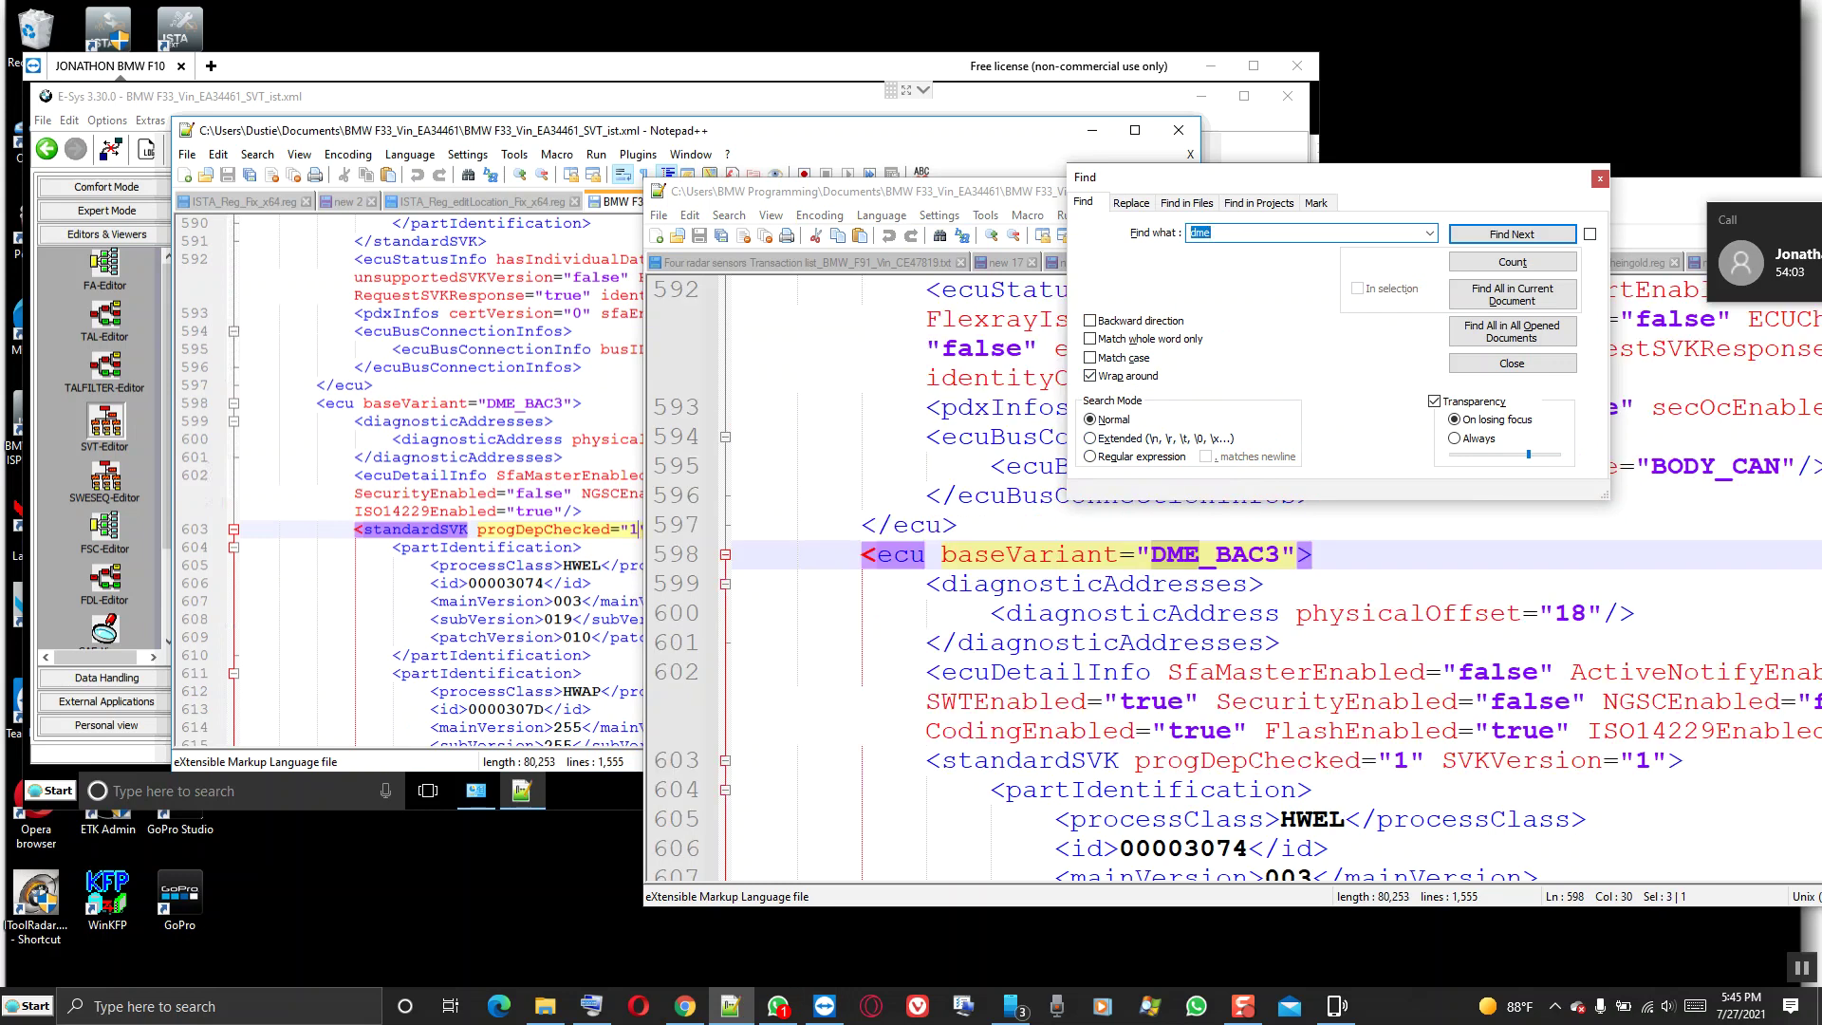
click(1600, 179)
scroll(1092, 600, down, 1)
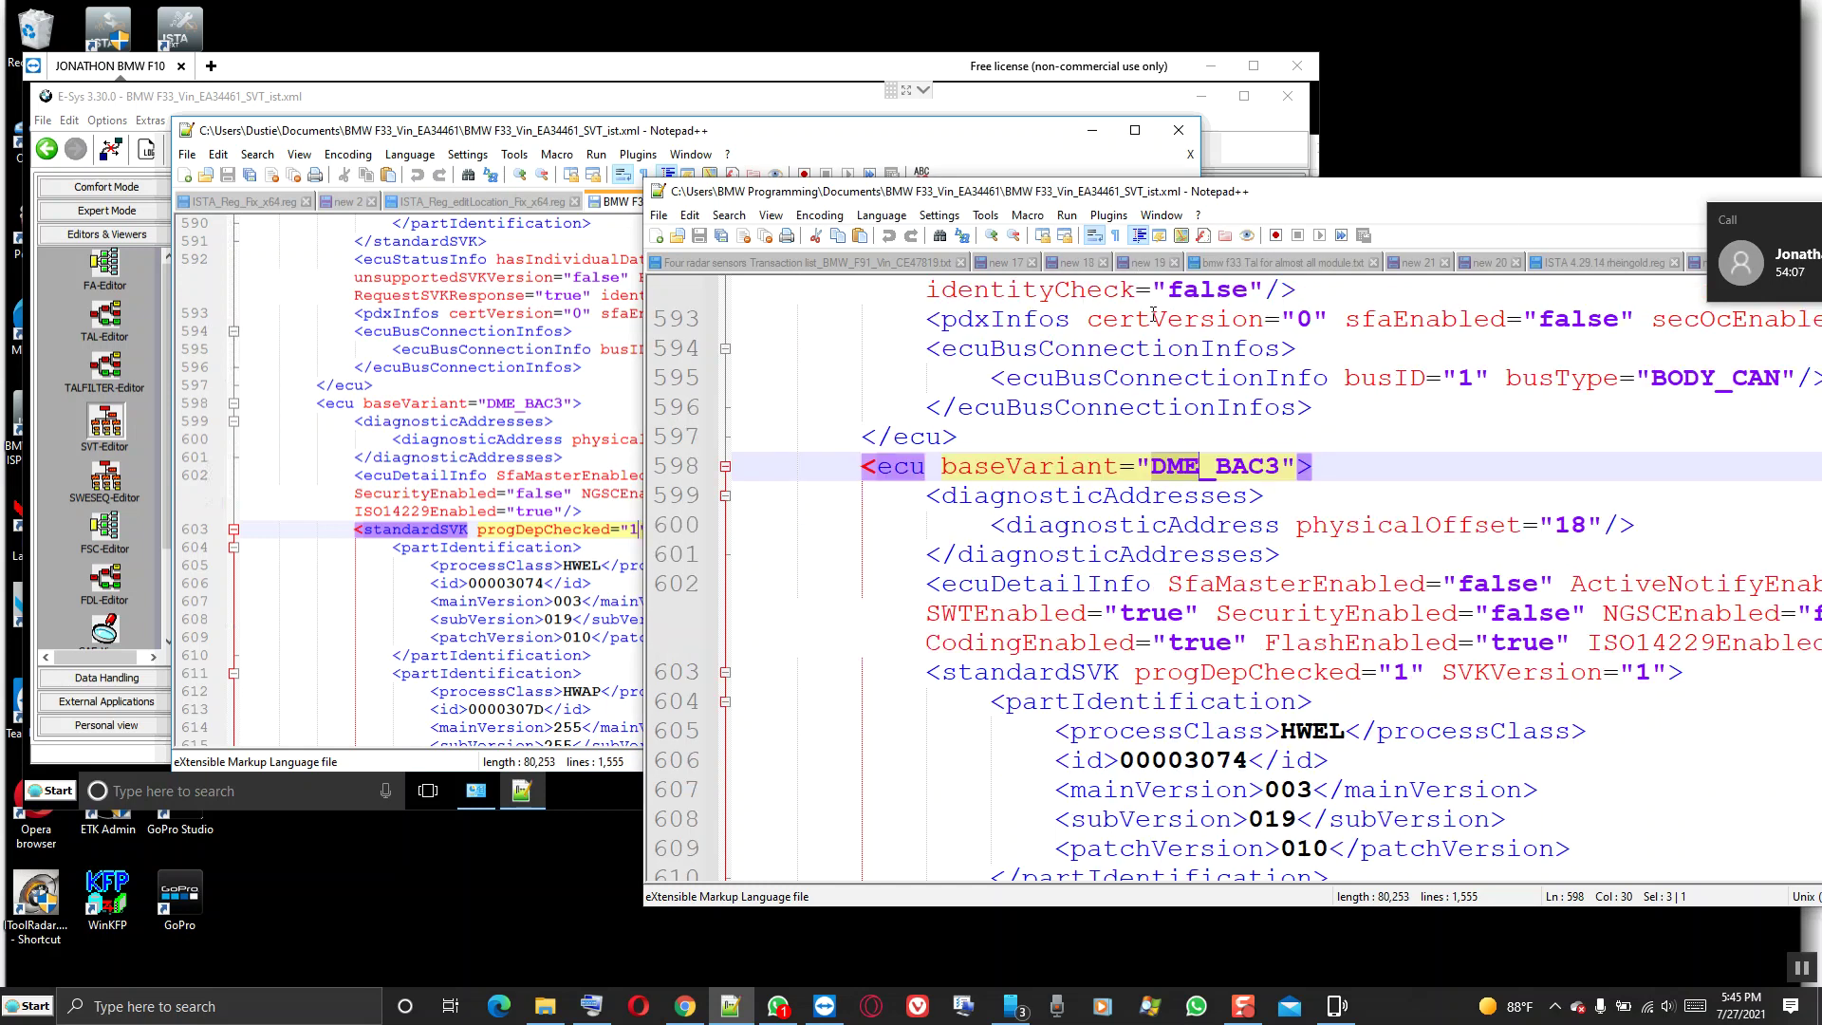
drag(1243, 199, 994, 121)
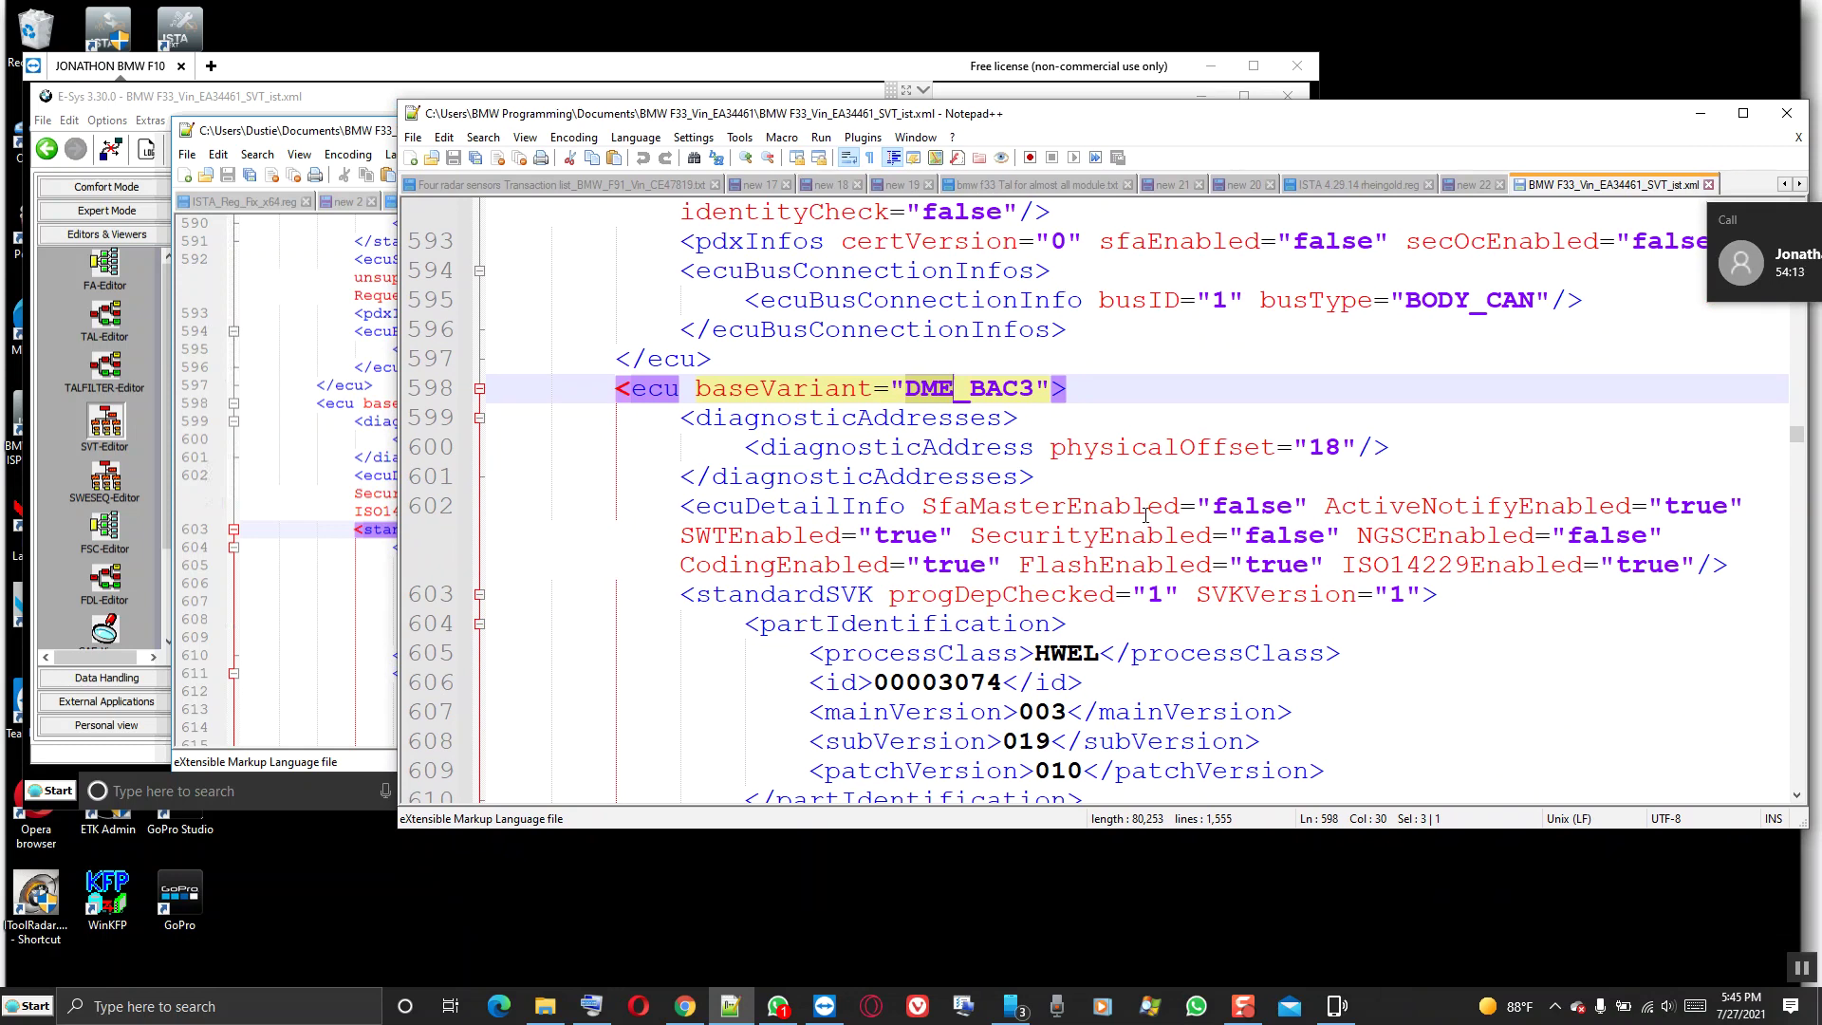
Scroll through the DME_BAC3 parts, including the FFFFFFFF CAFD placeholder, then return to the first window.
scroll(1145, 516, down, 2)
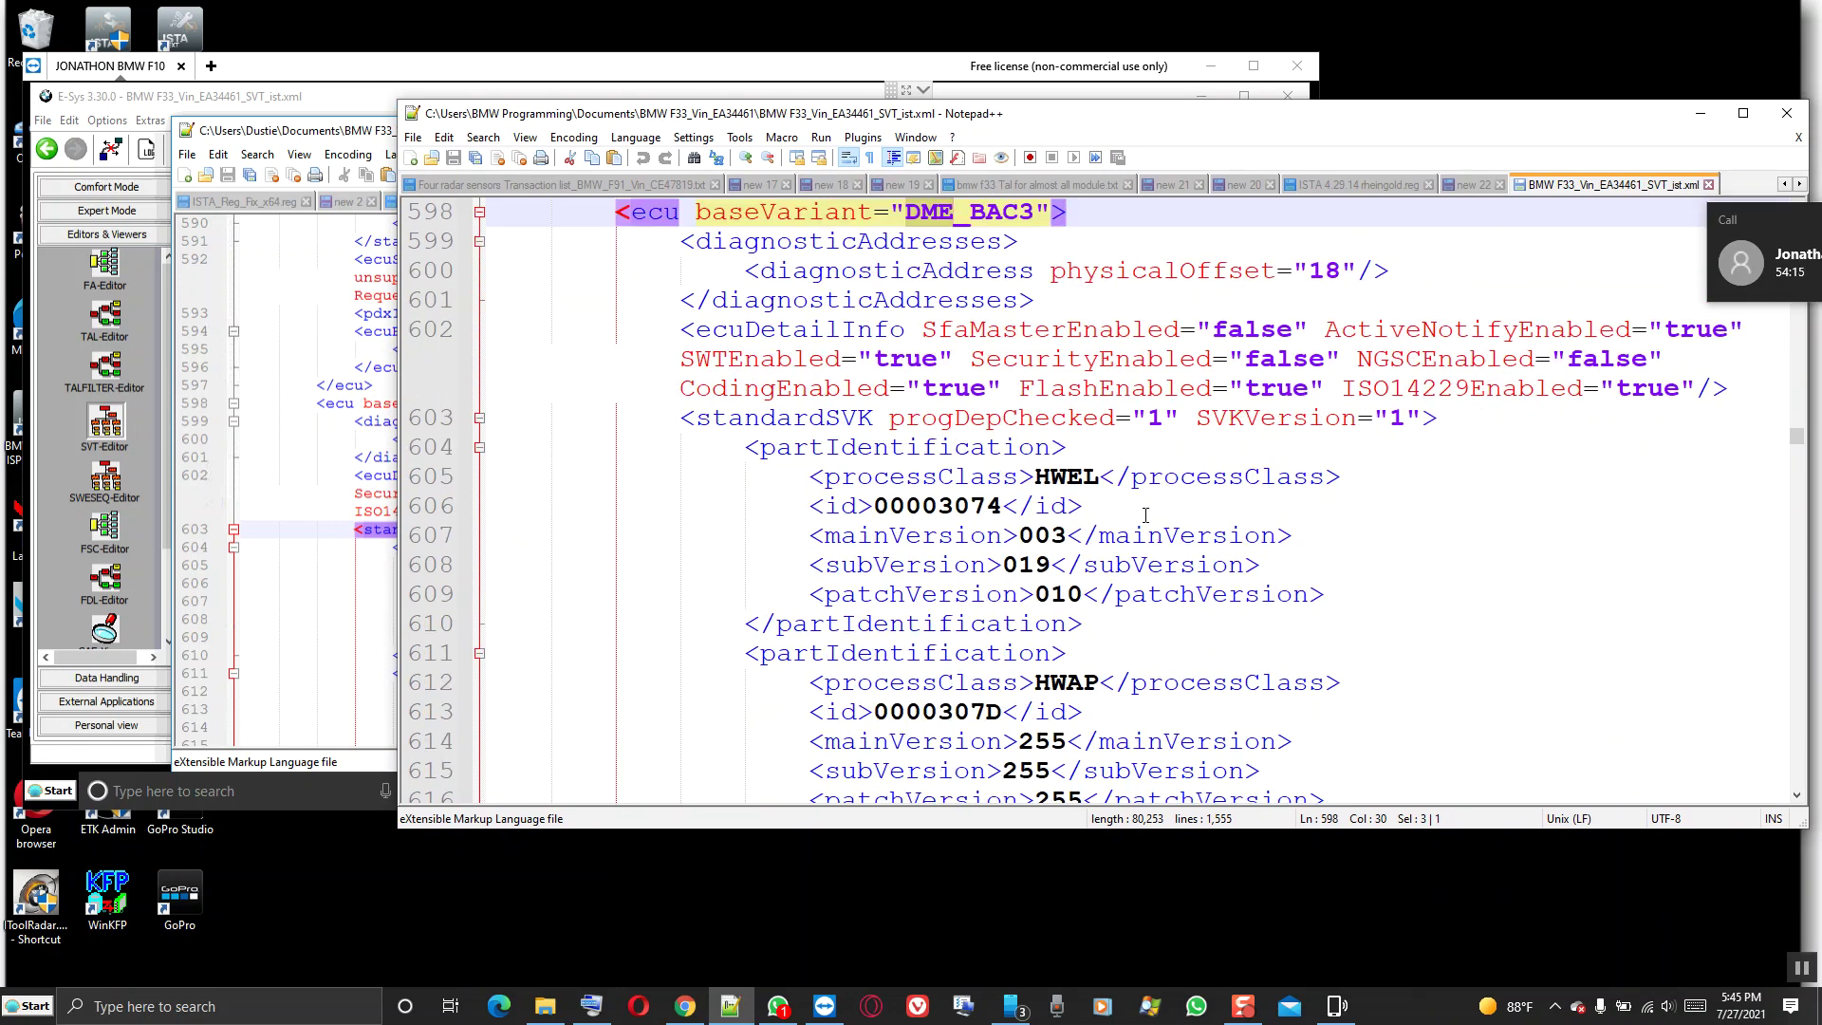
scroll(1146, 515, down, 1)
scroll(1146, 515, down, 2)
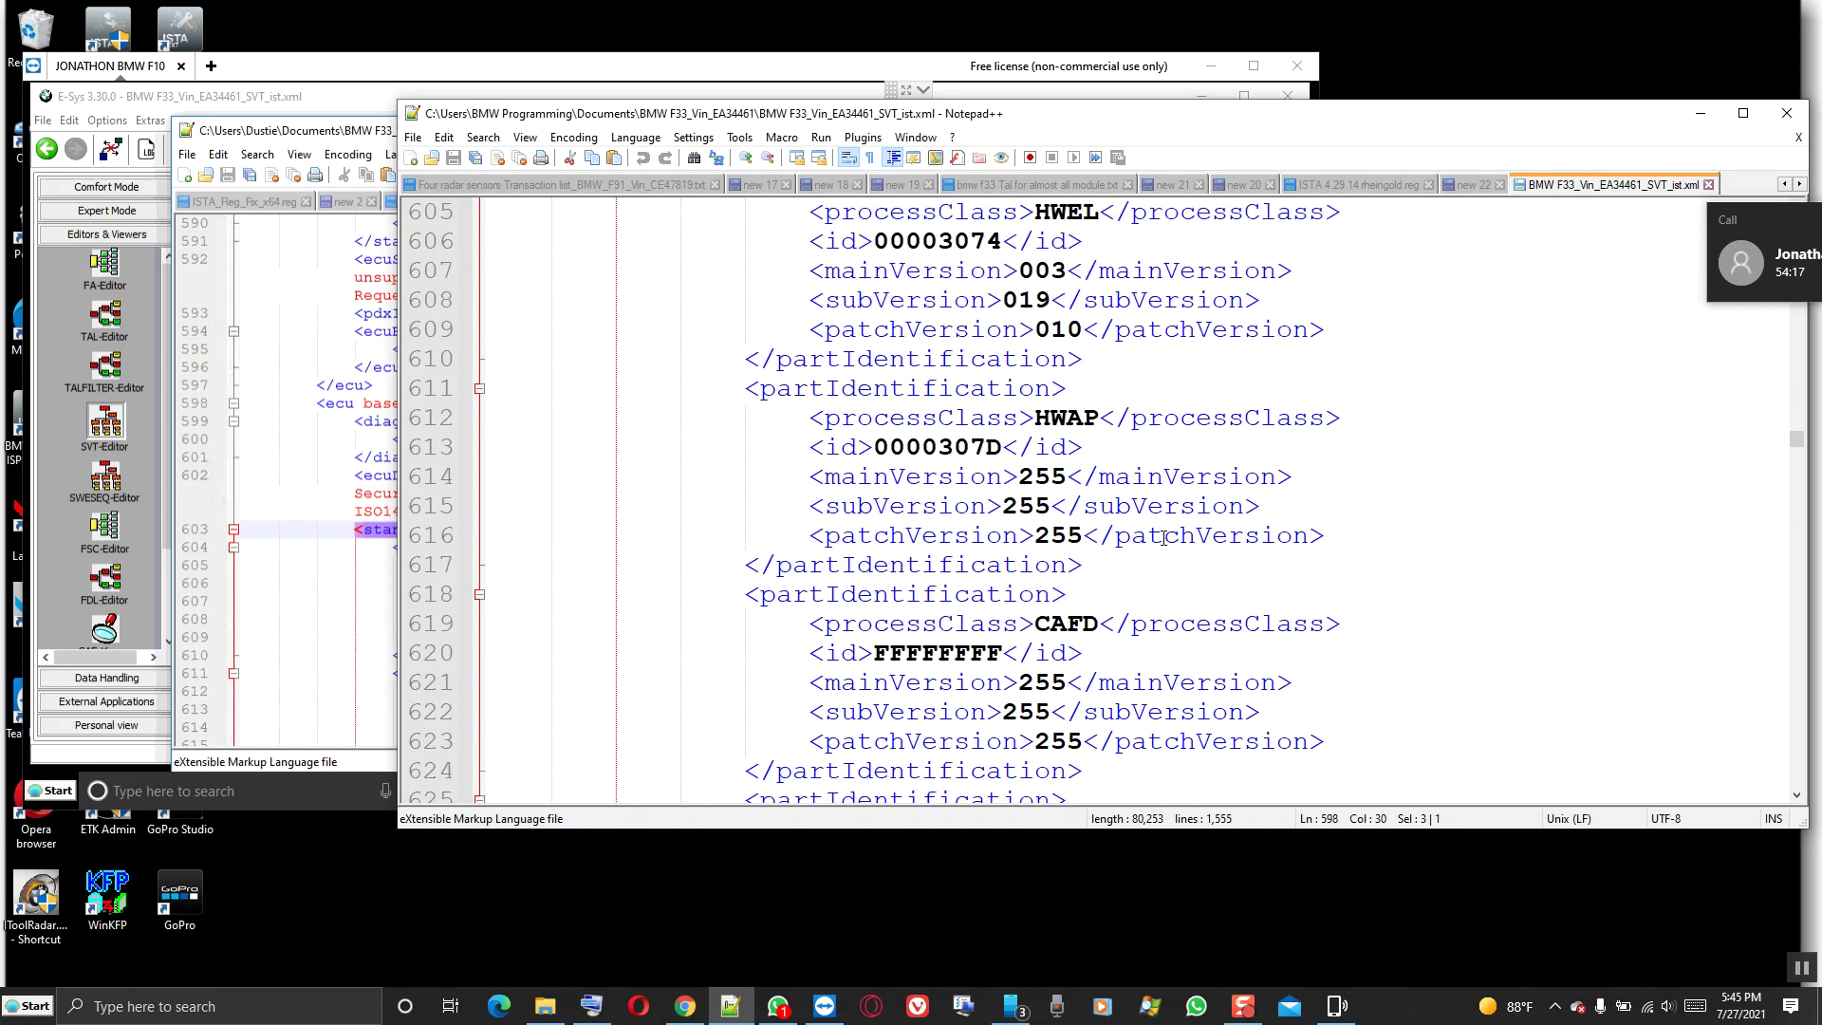
scroll(1163, 541, up, 3)
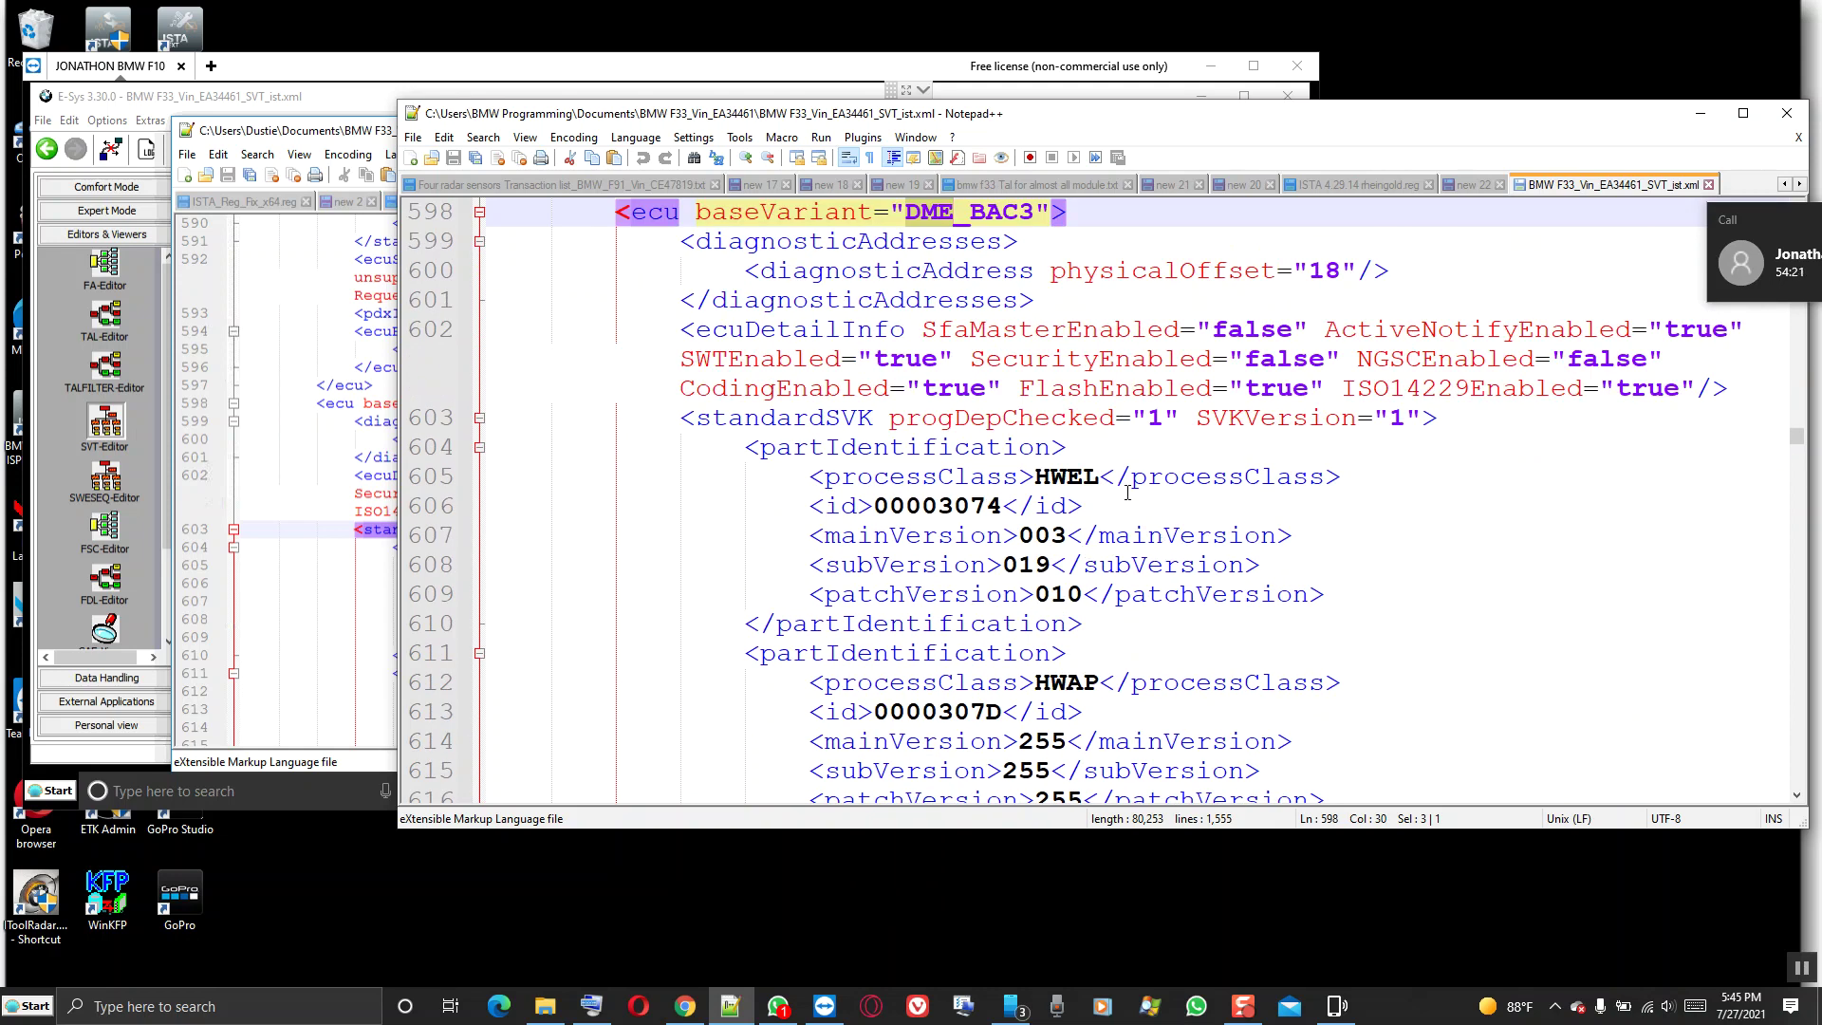
scroll(1128, 492, down, 6)
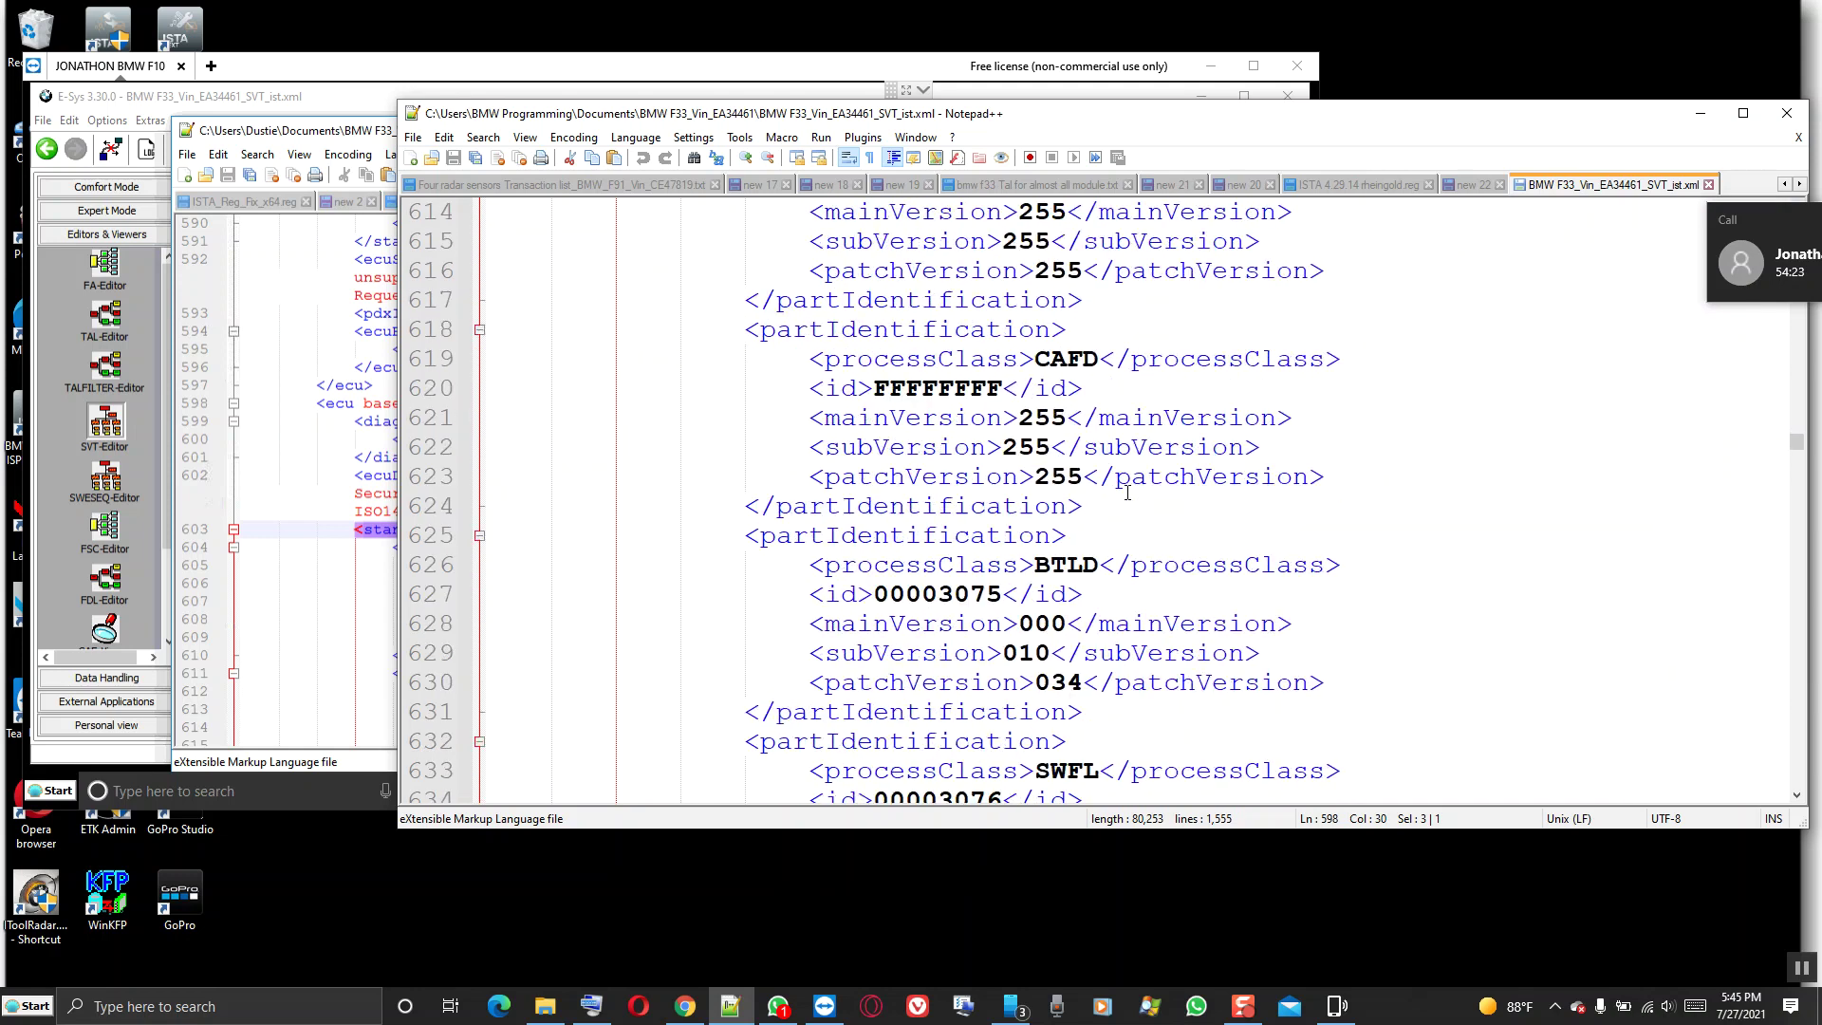
scroll(1128, 493, down, 6)
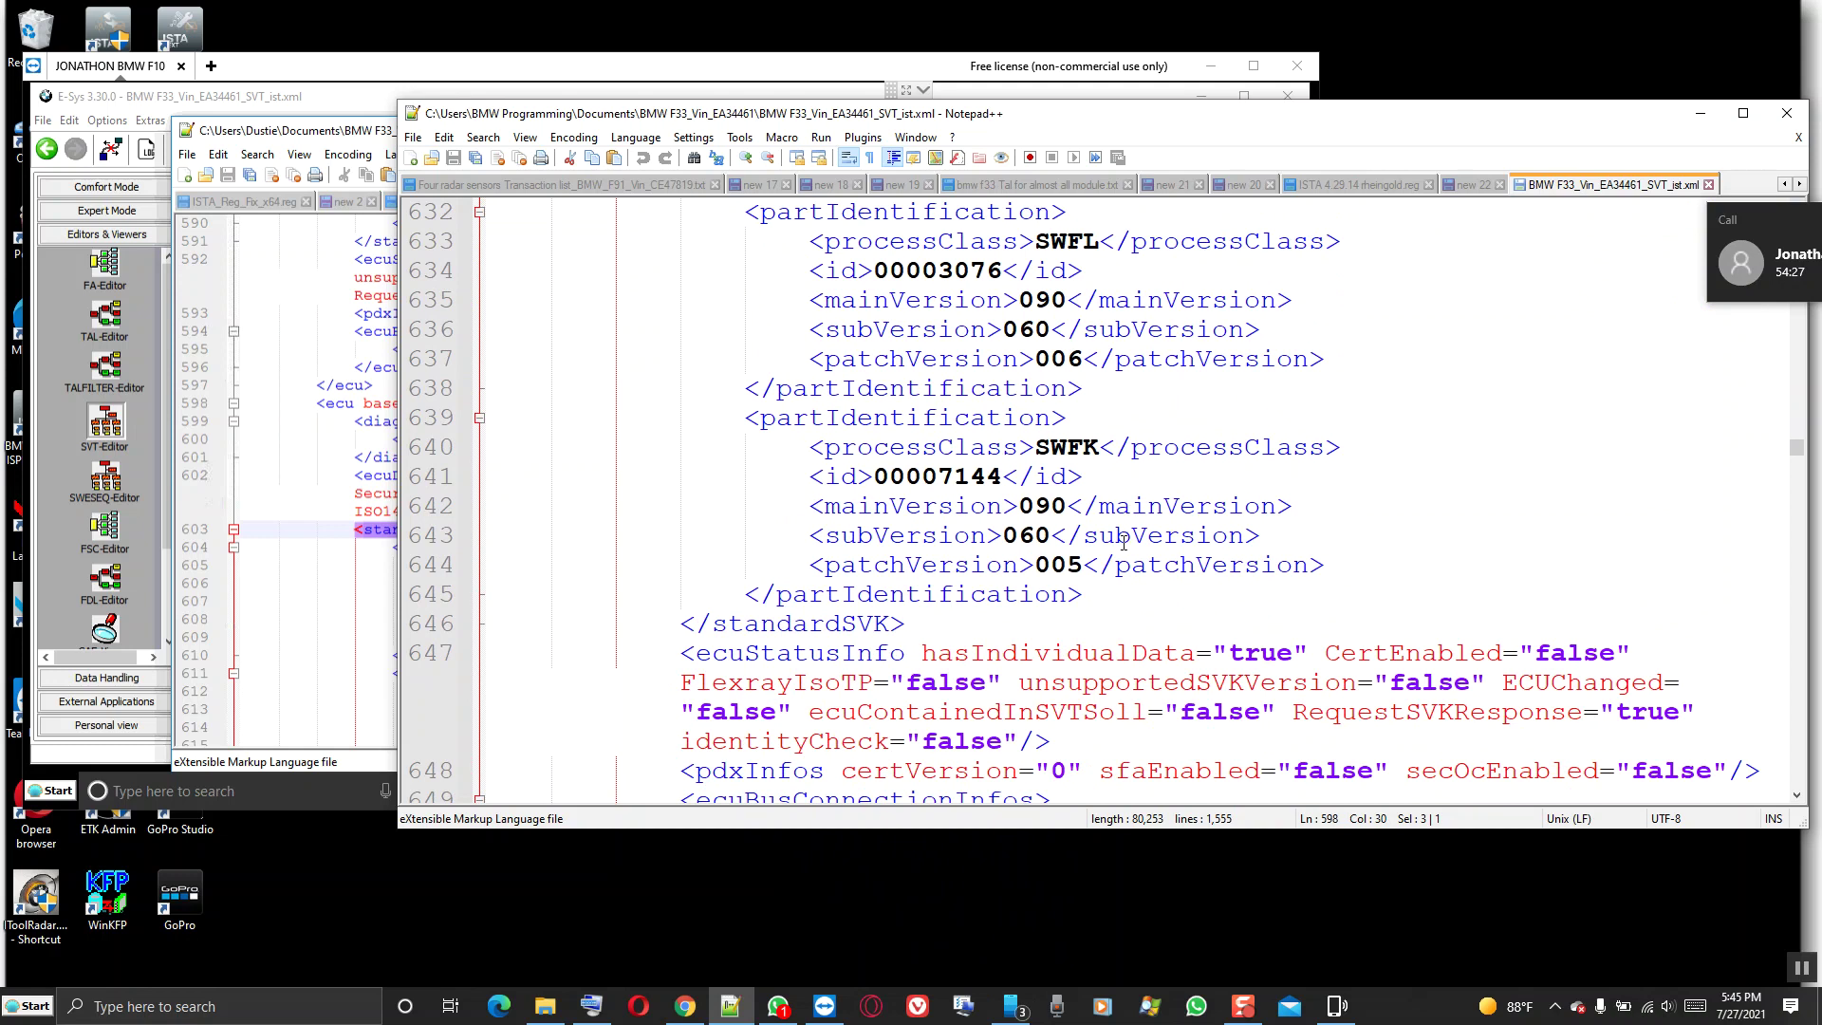
scroll(1123, 540, up, 1)
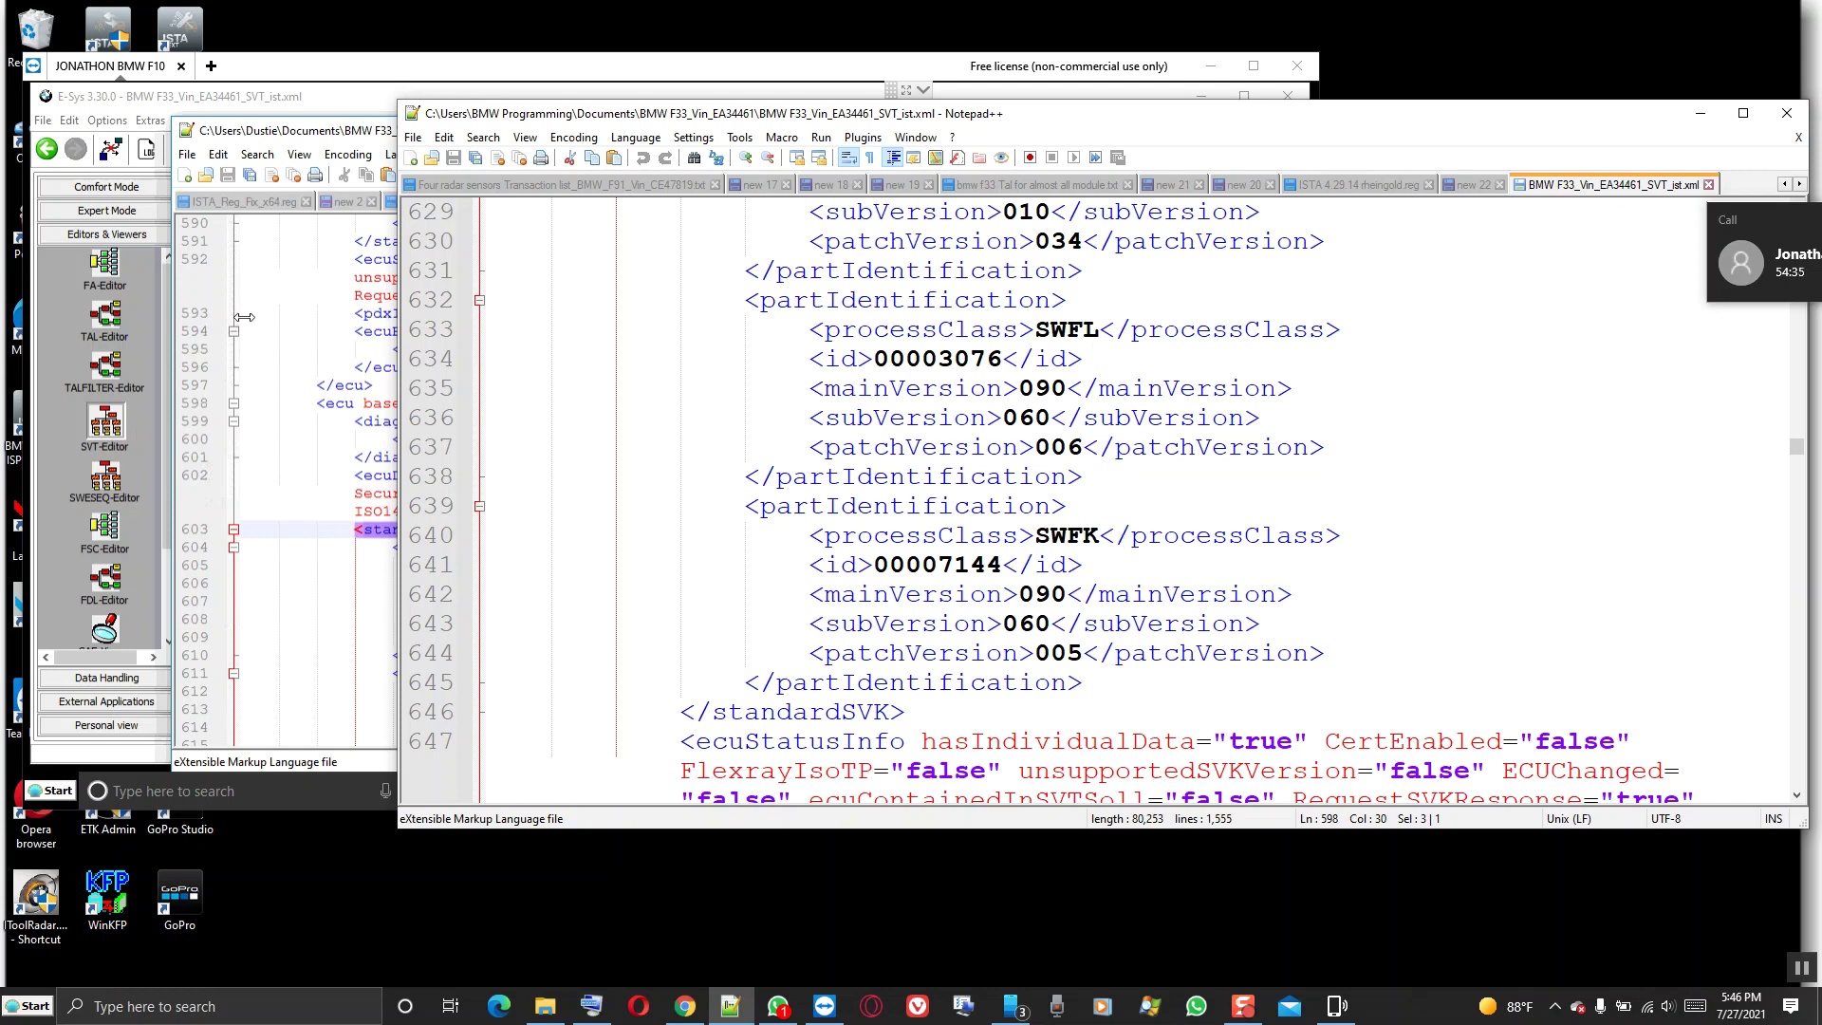
click(325, 332)
scroll(517, 421, down, 1)
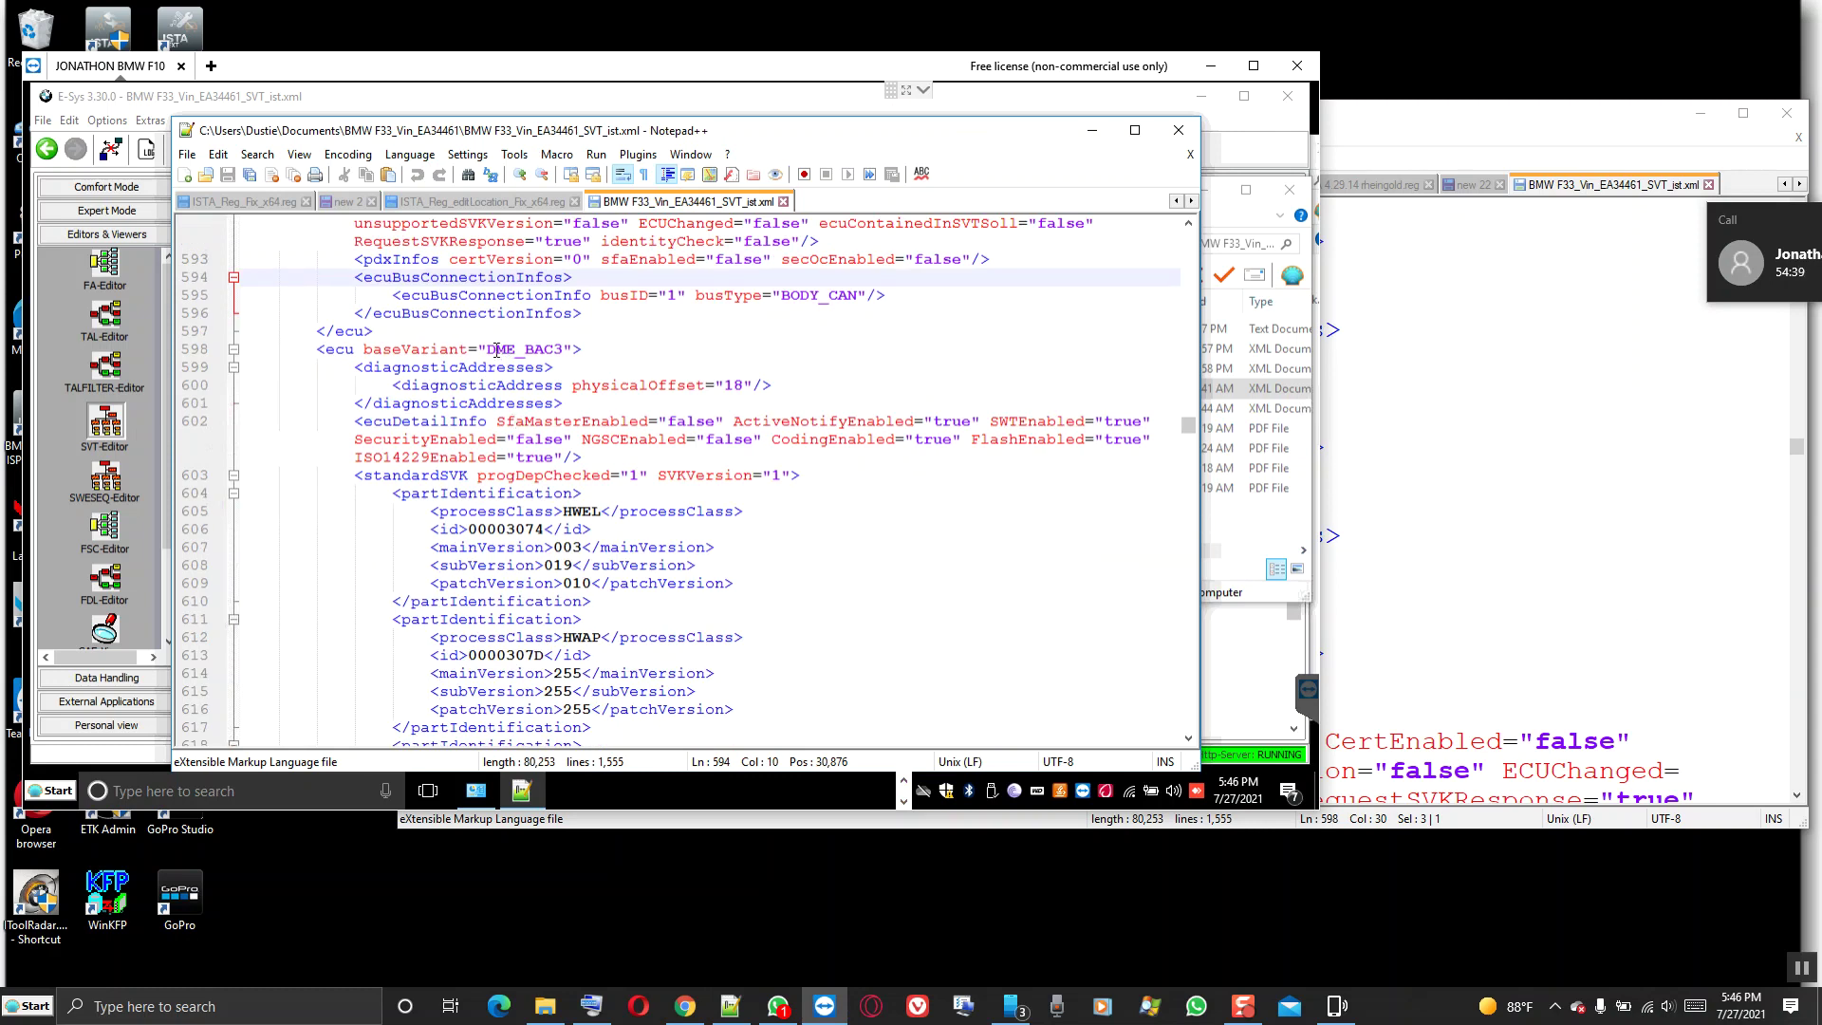
double_click(456, 475)
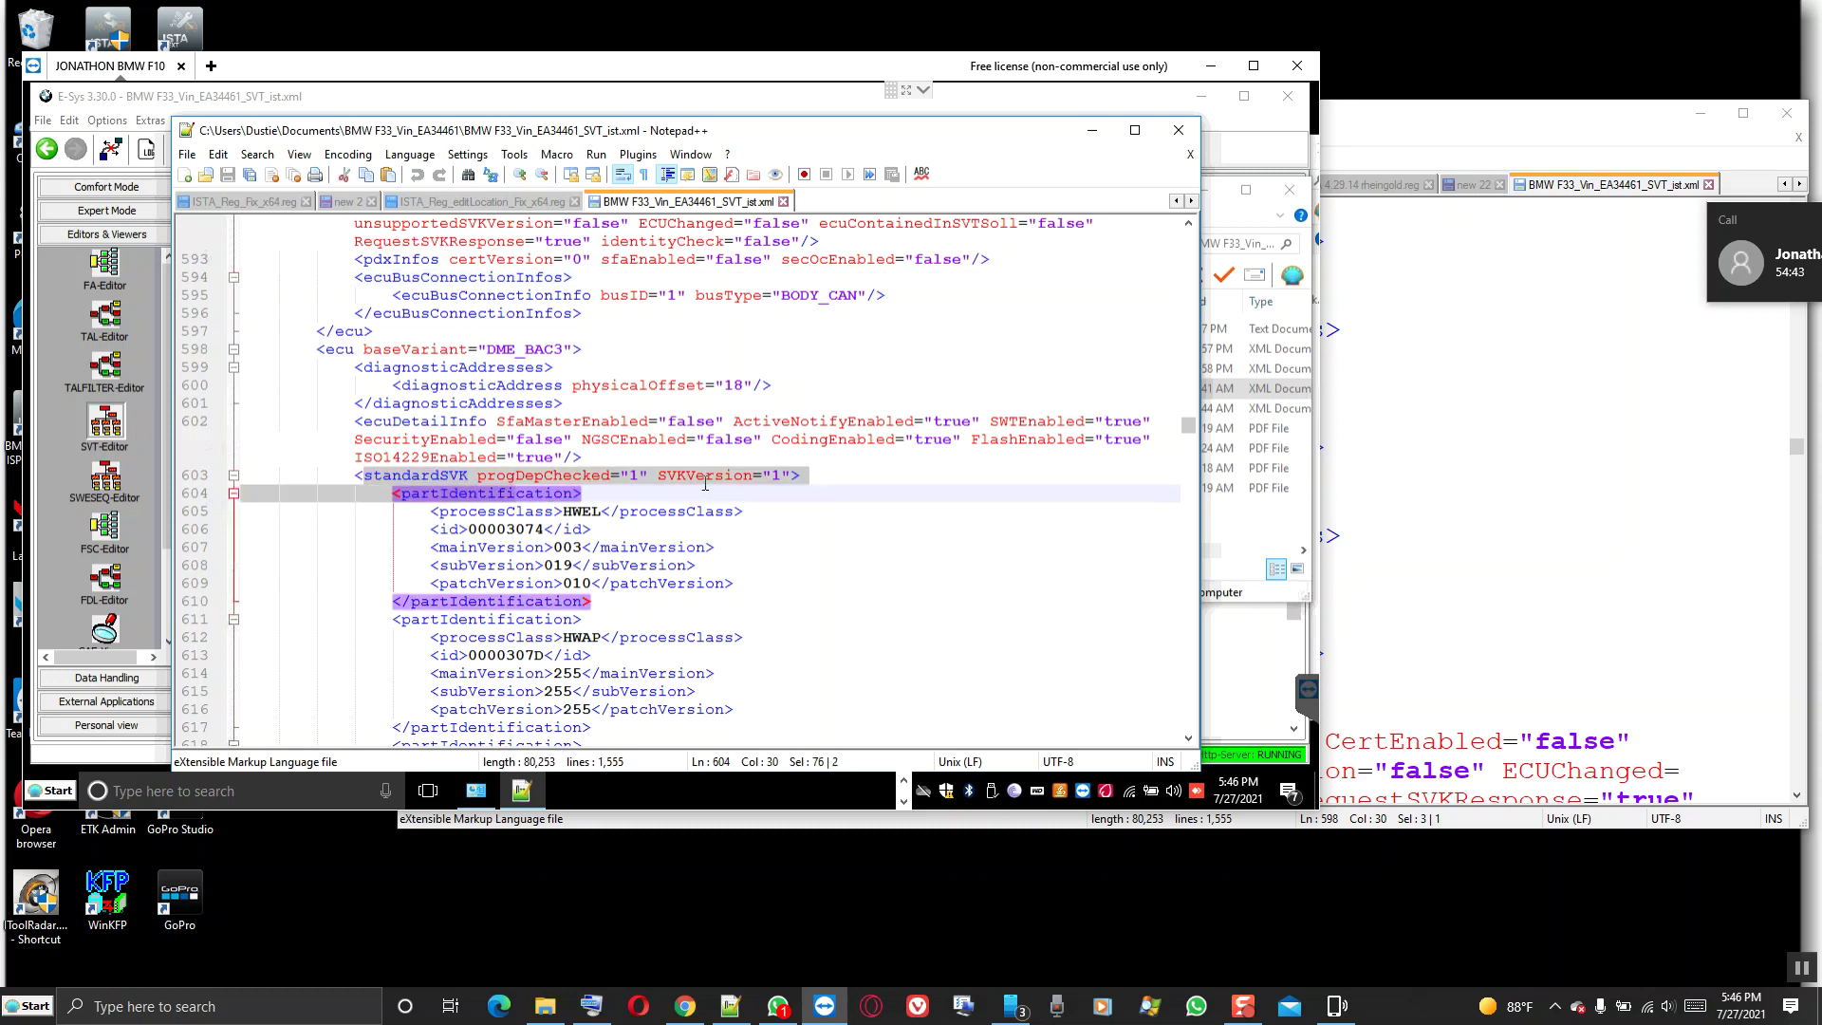
shift+click(762, 476)
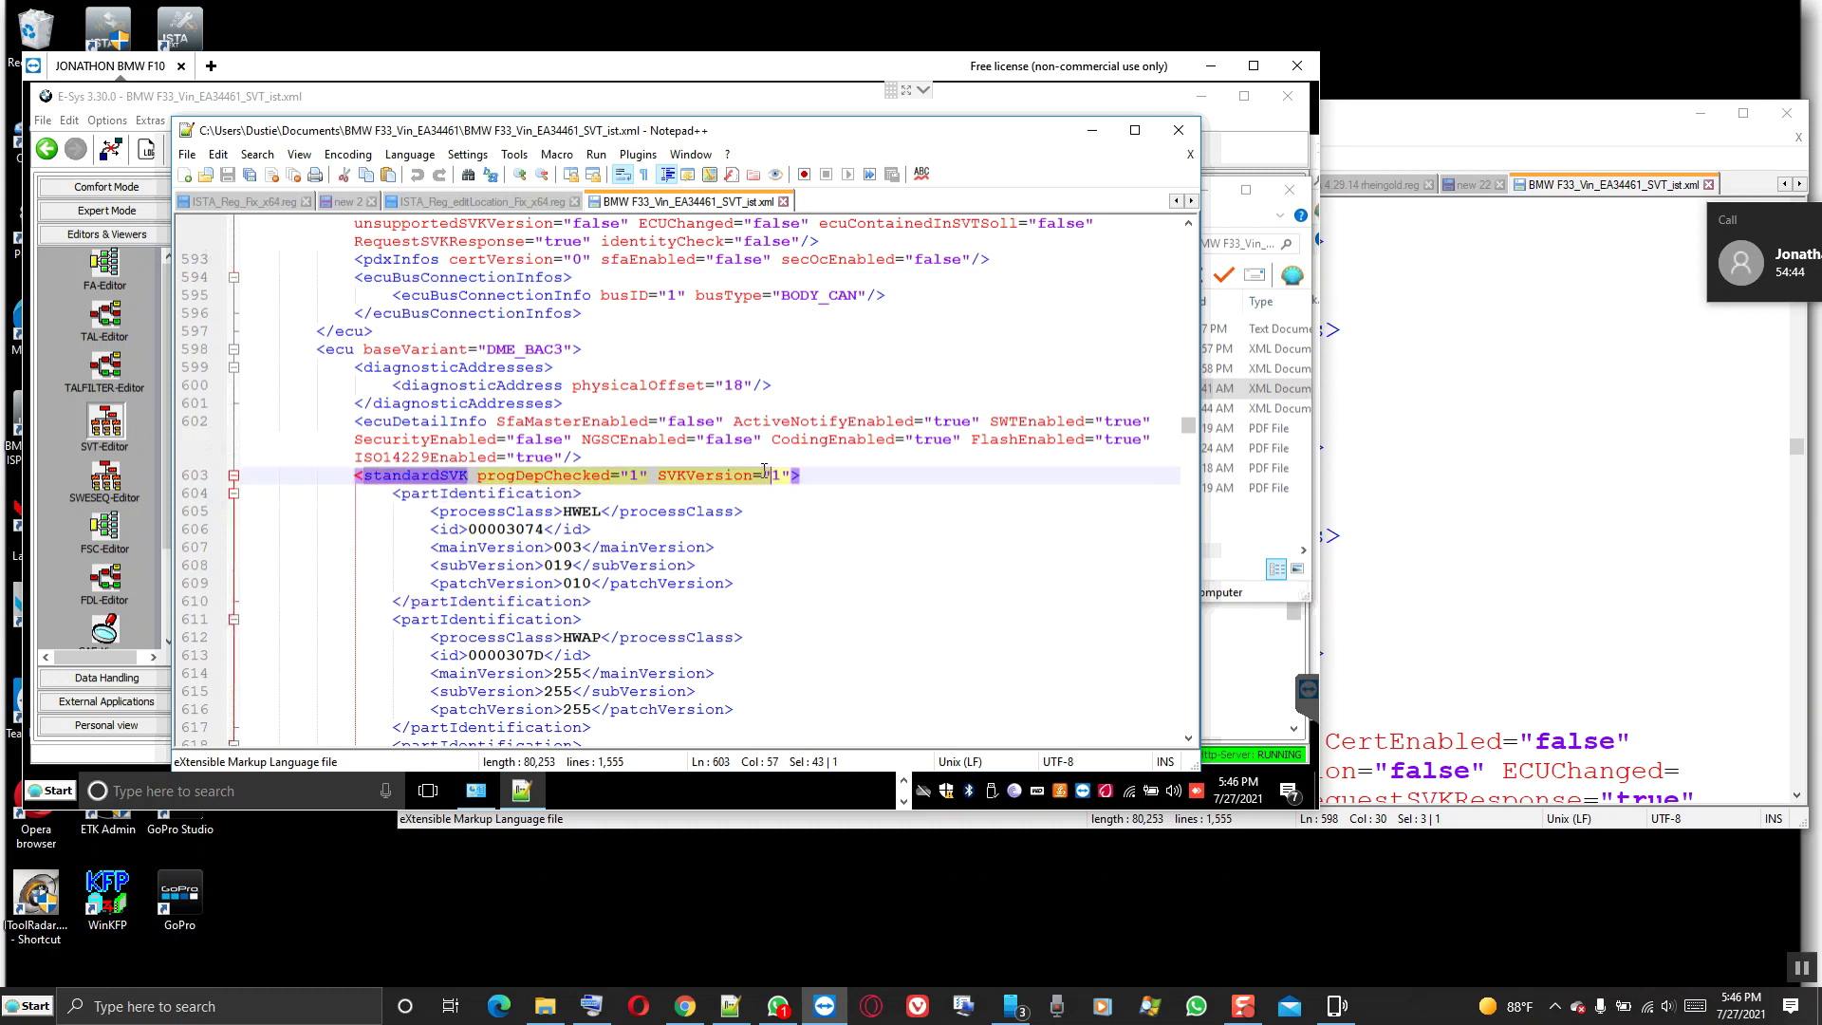
shift+click(644, 474)
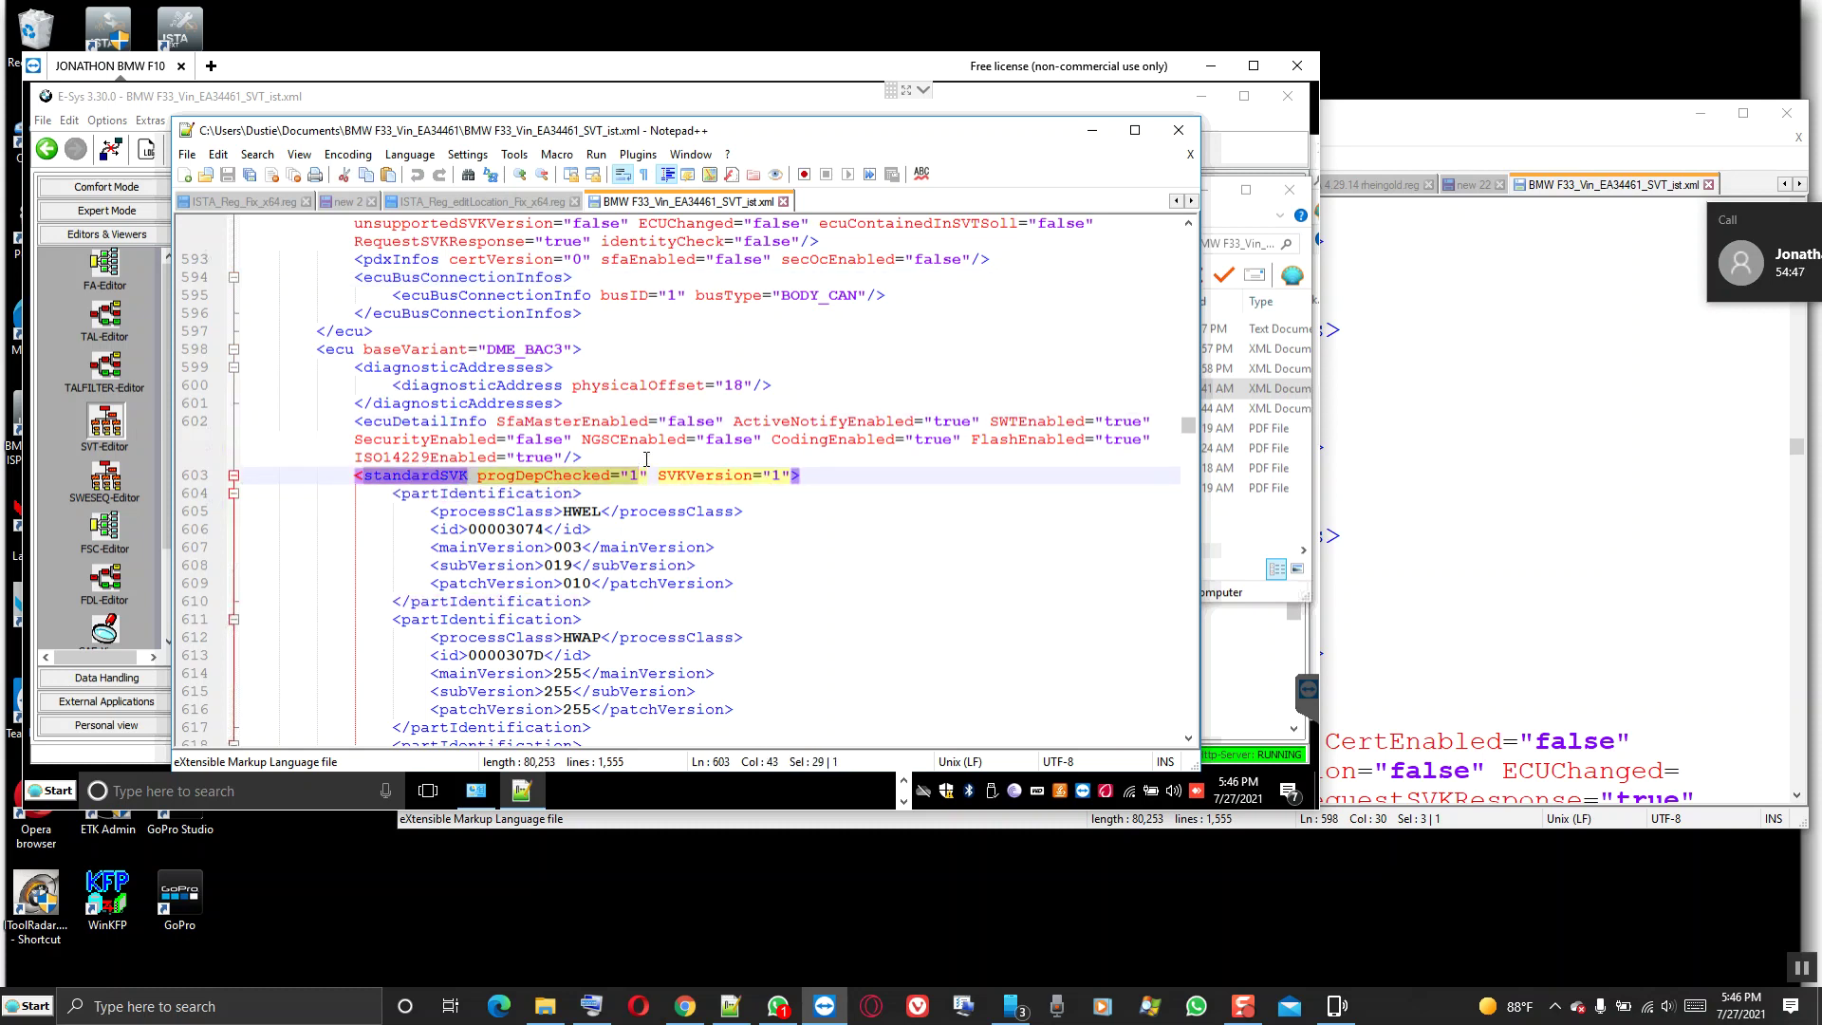
shift+click(645, 459)
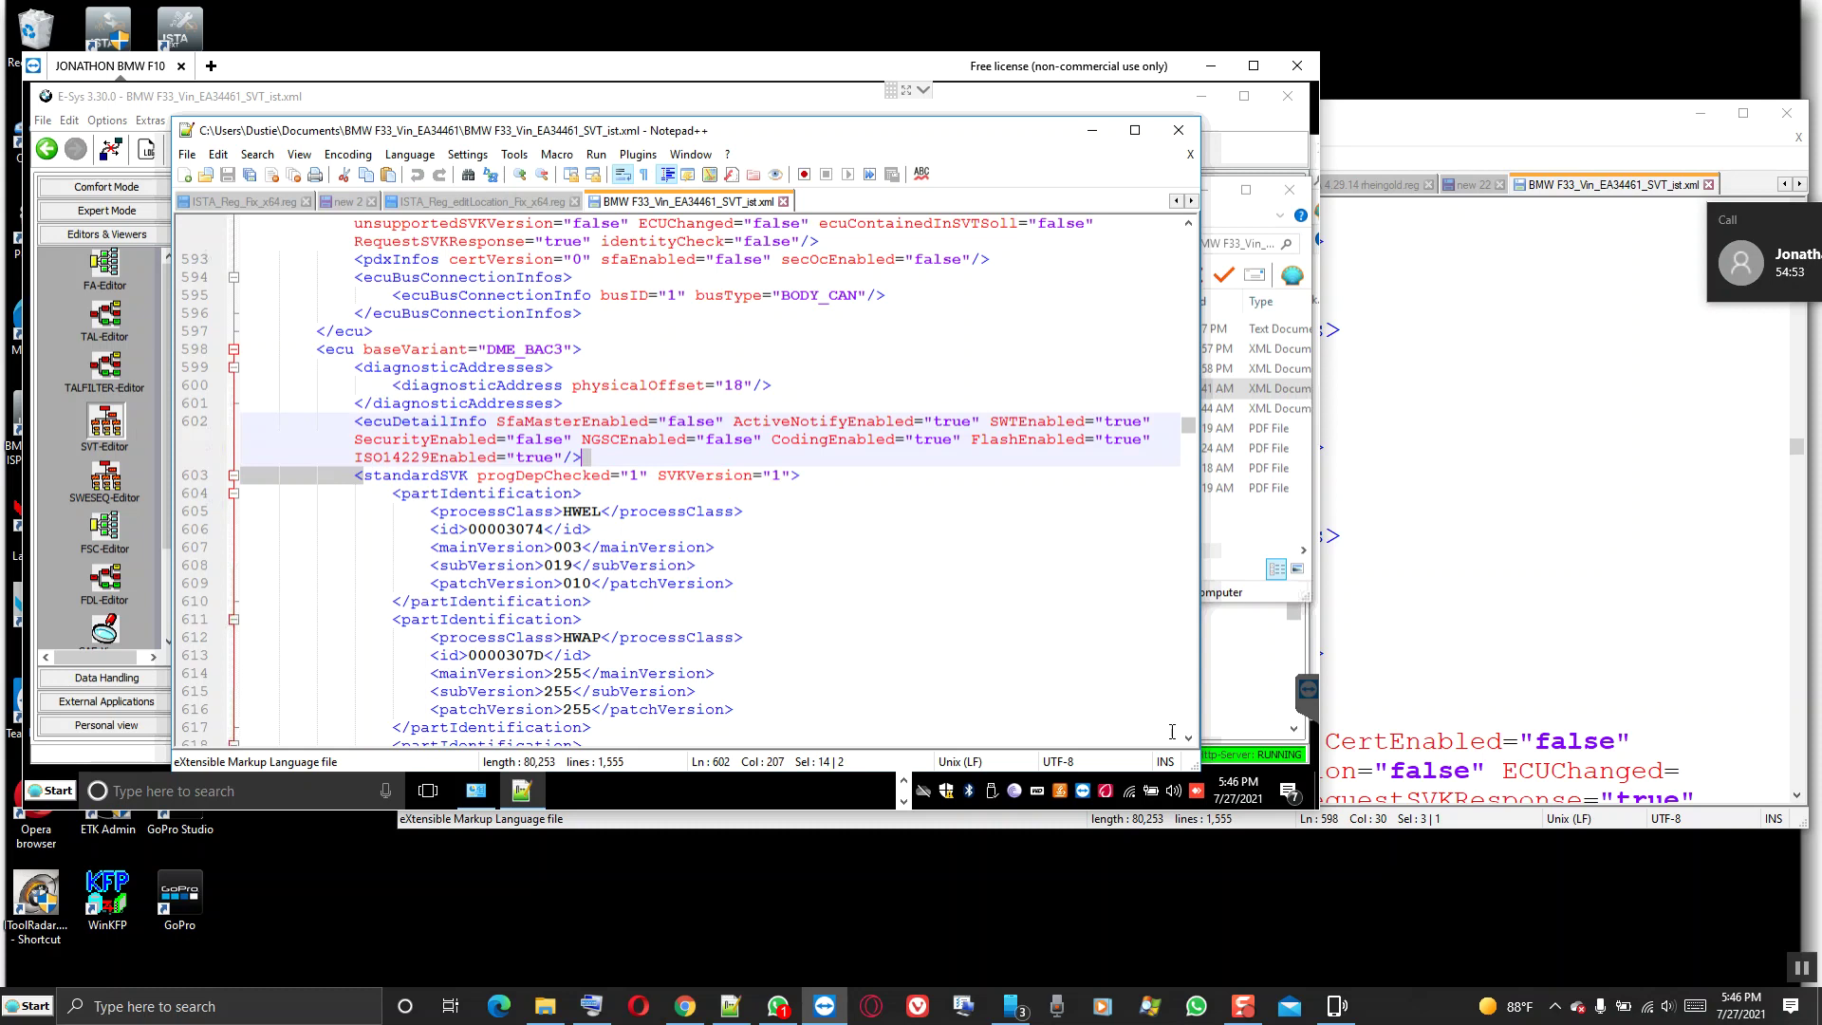
scroll(1193, 739, down, 3)
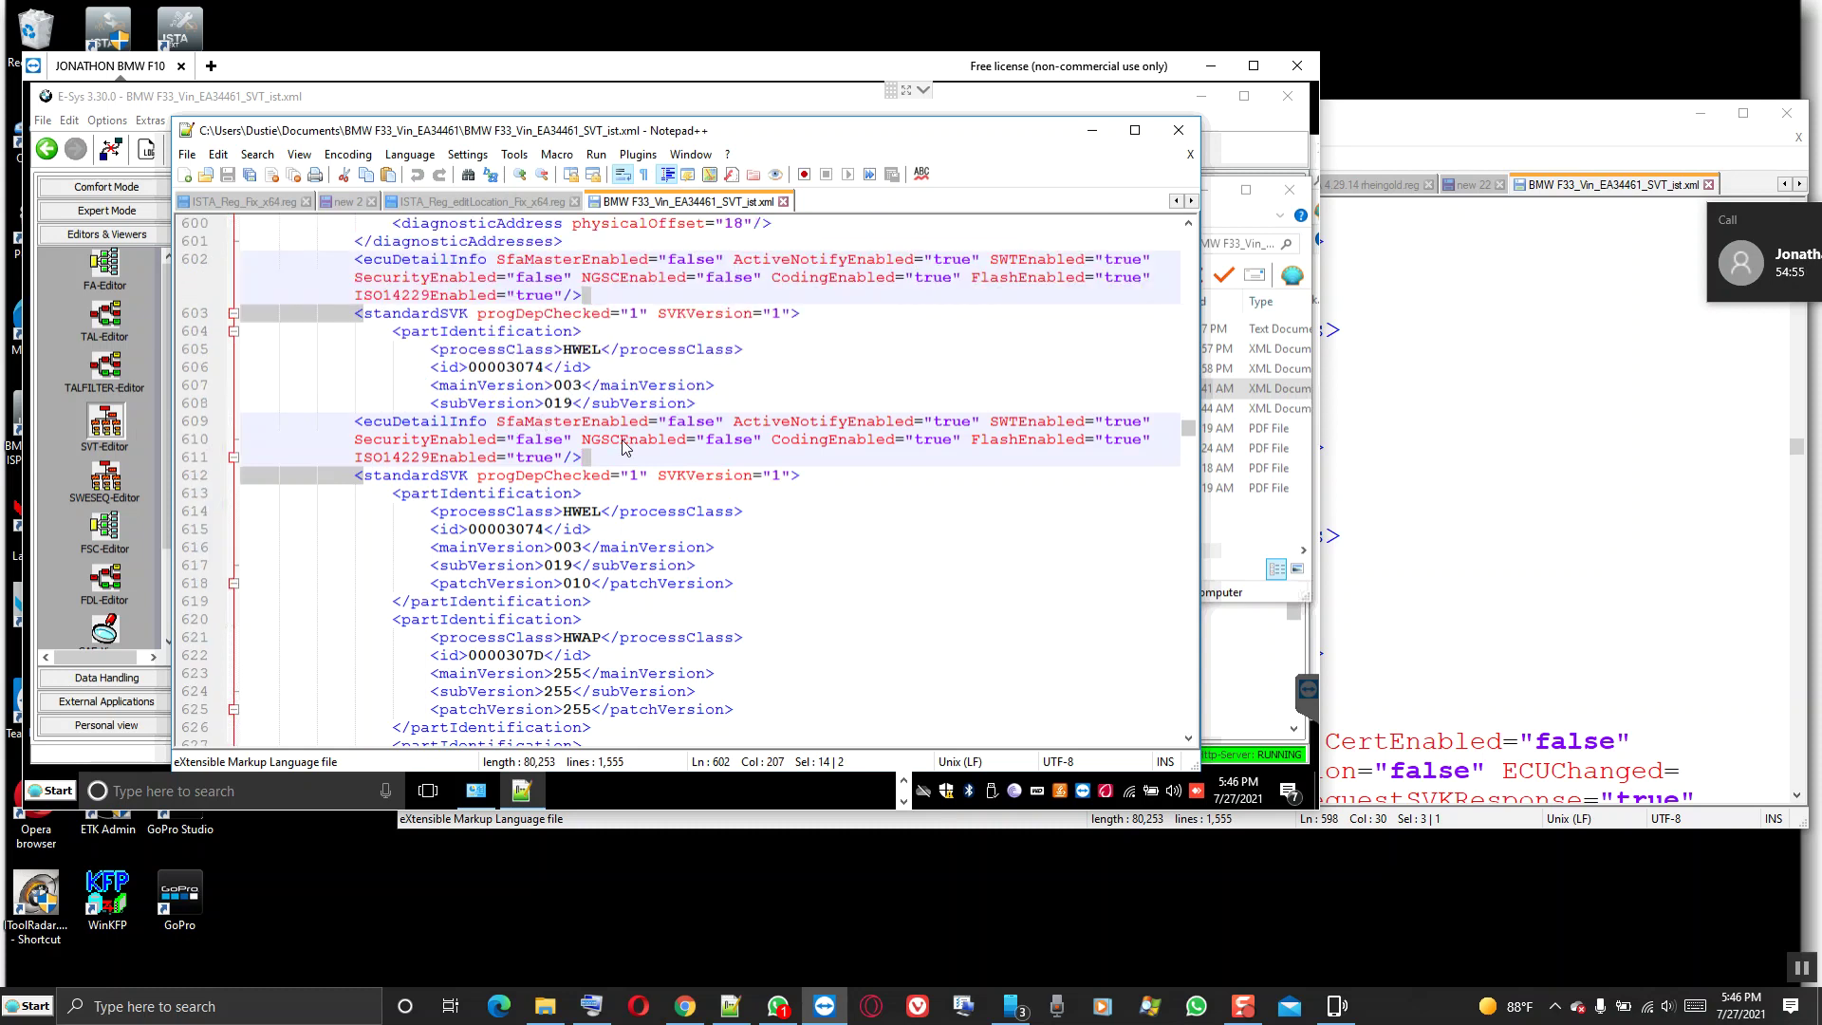
scroll(624, 439, down, 1)
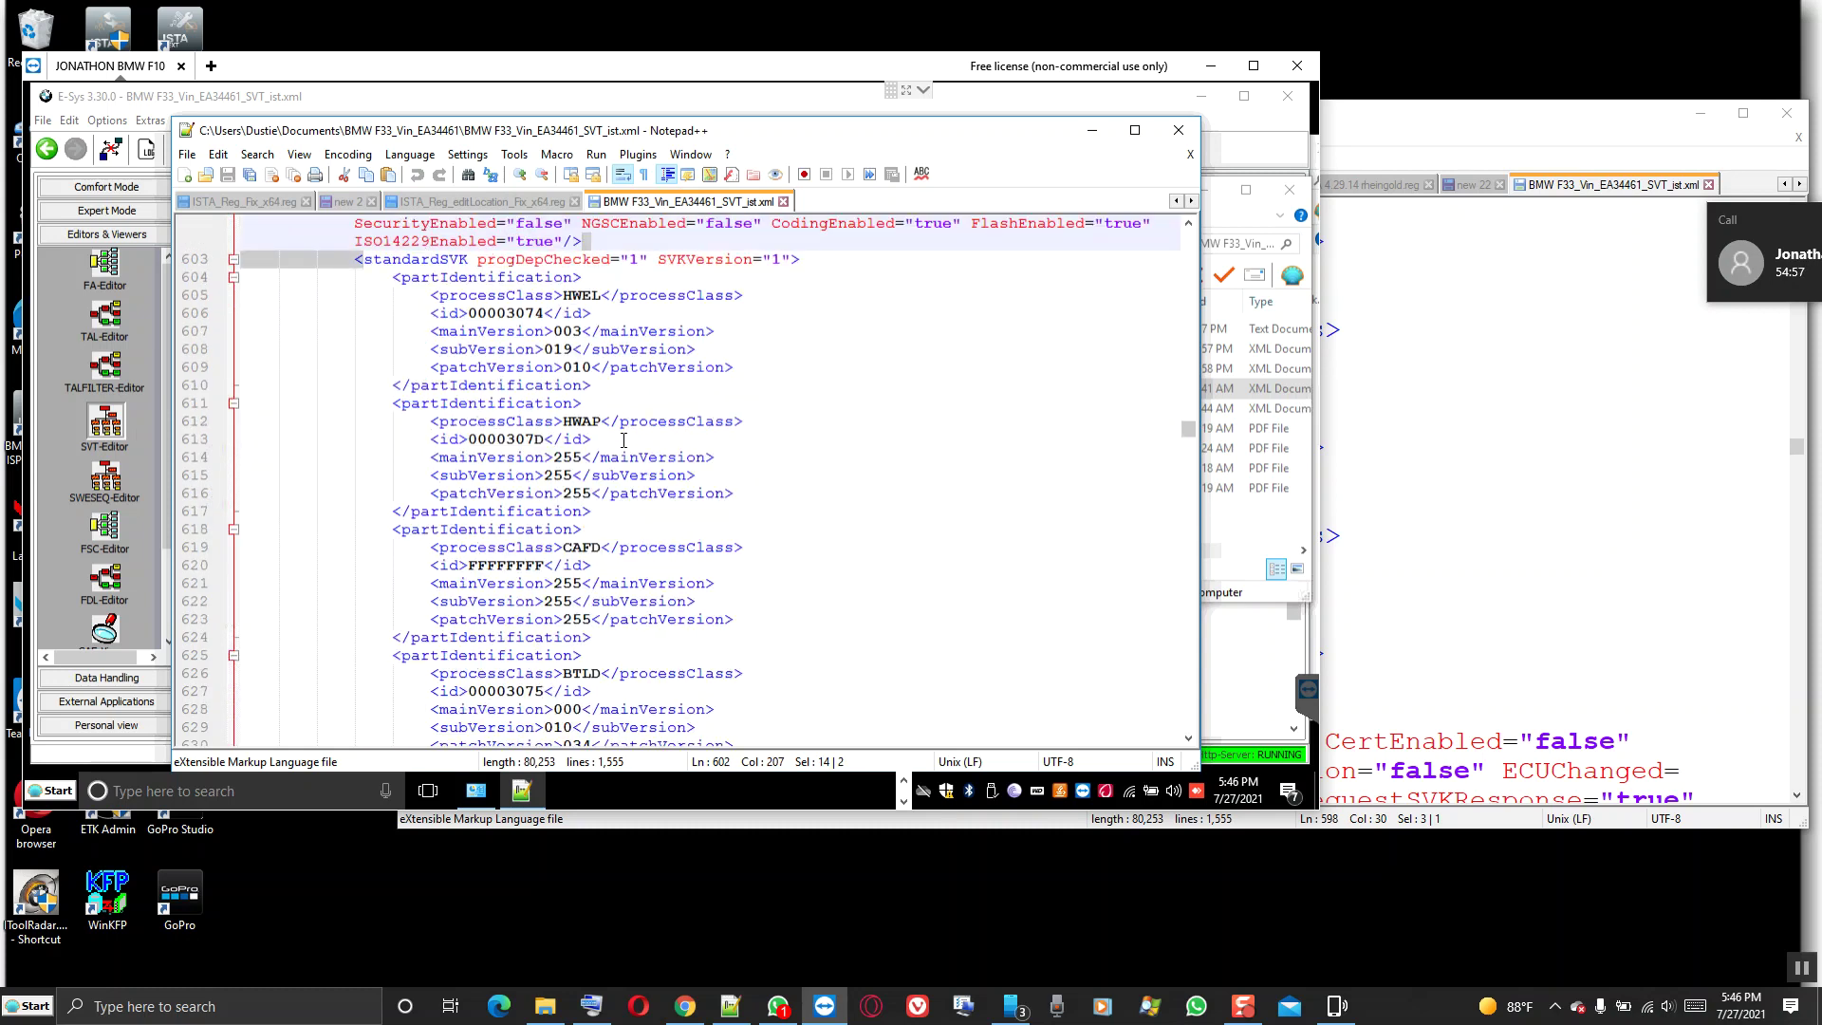
scroll(624, 439, down, 2)
scroll(635, 435, down, 3)
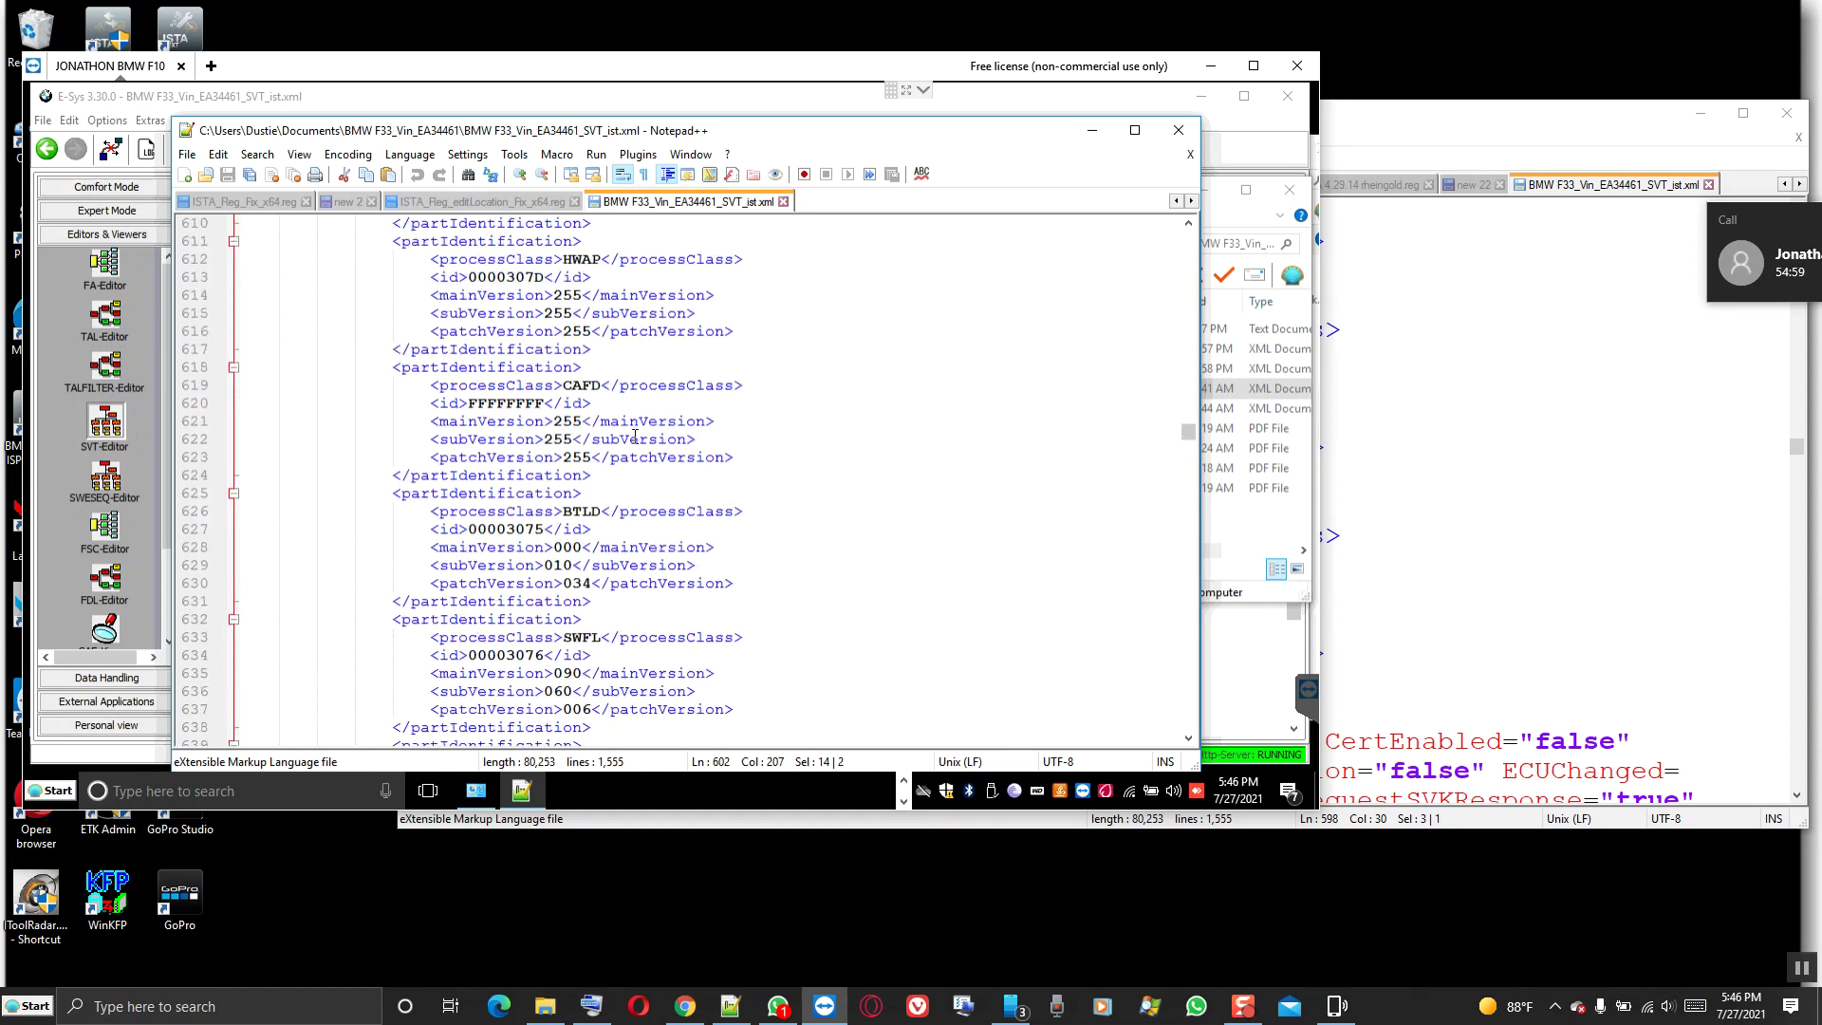
scroll(635, 434, down, 1)
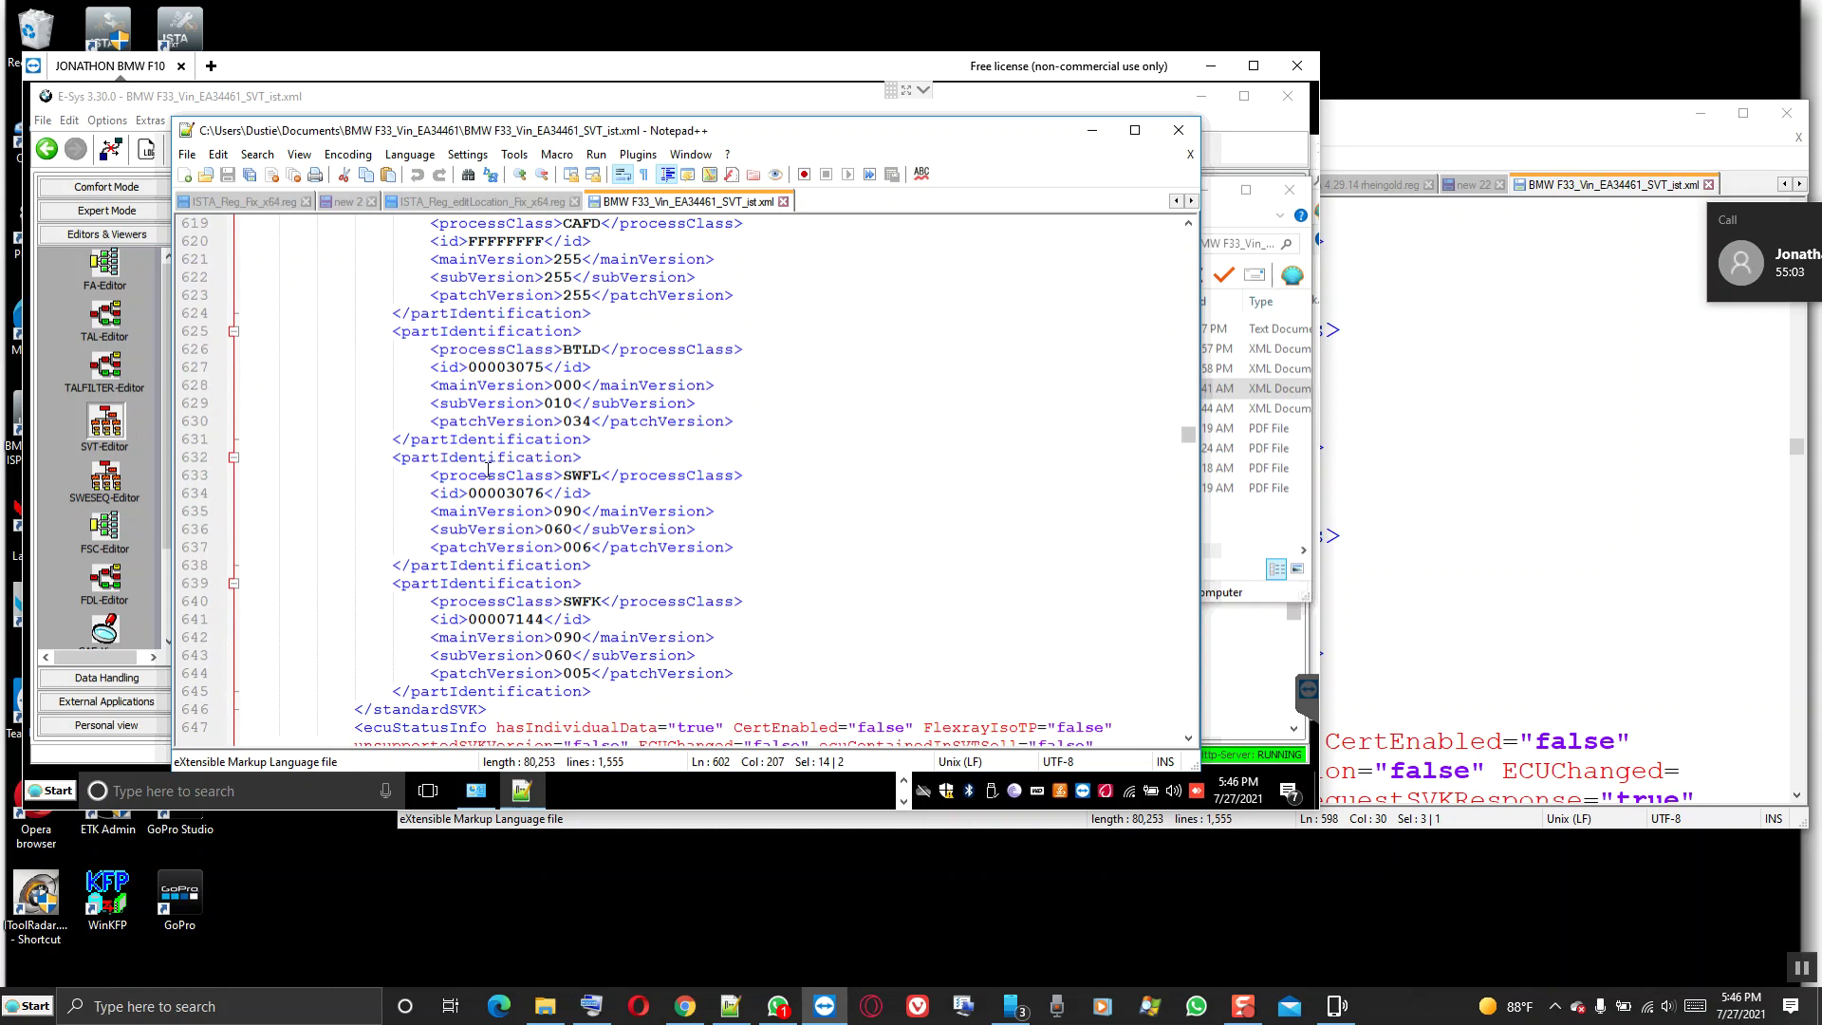
click(532, 475)
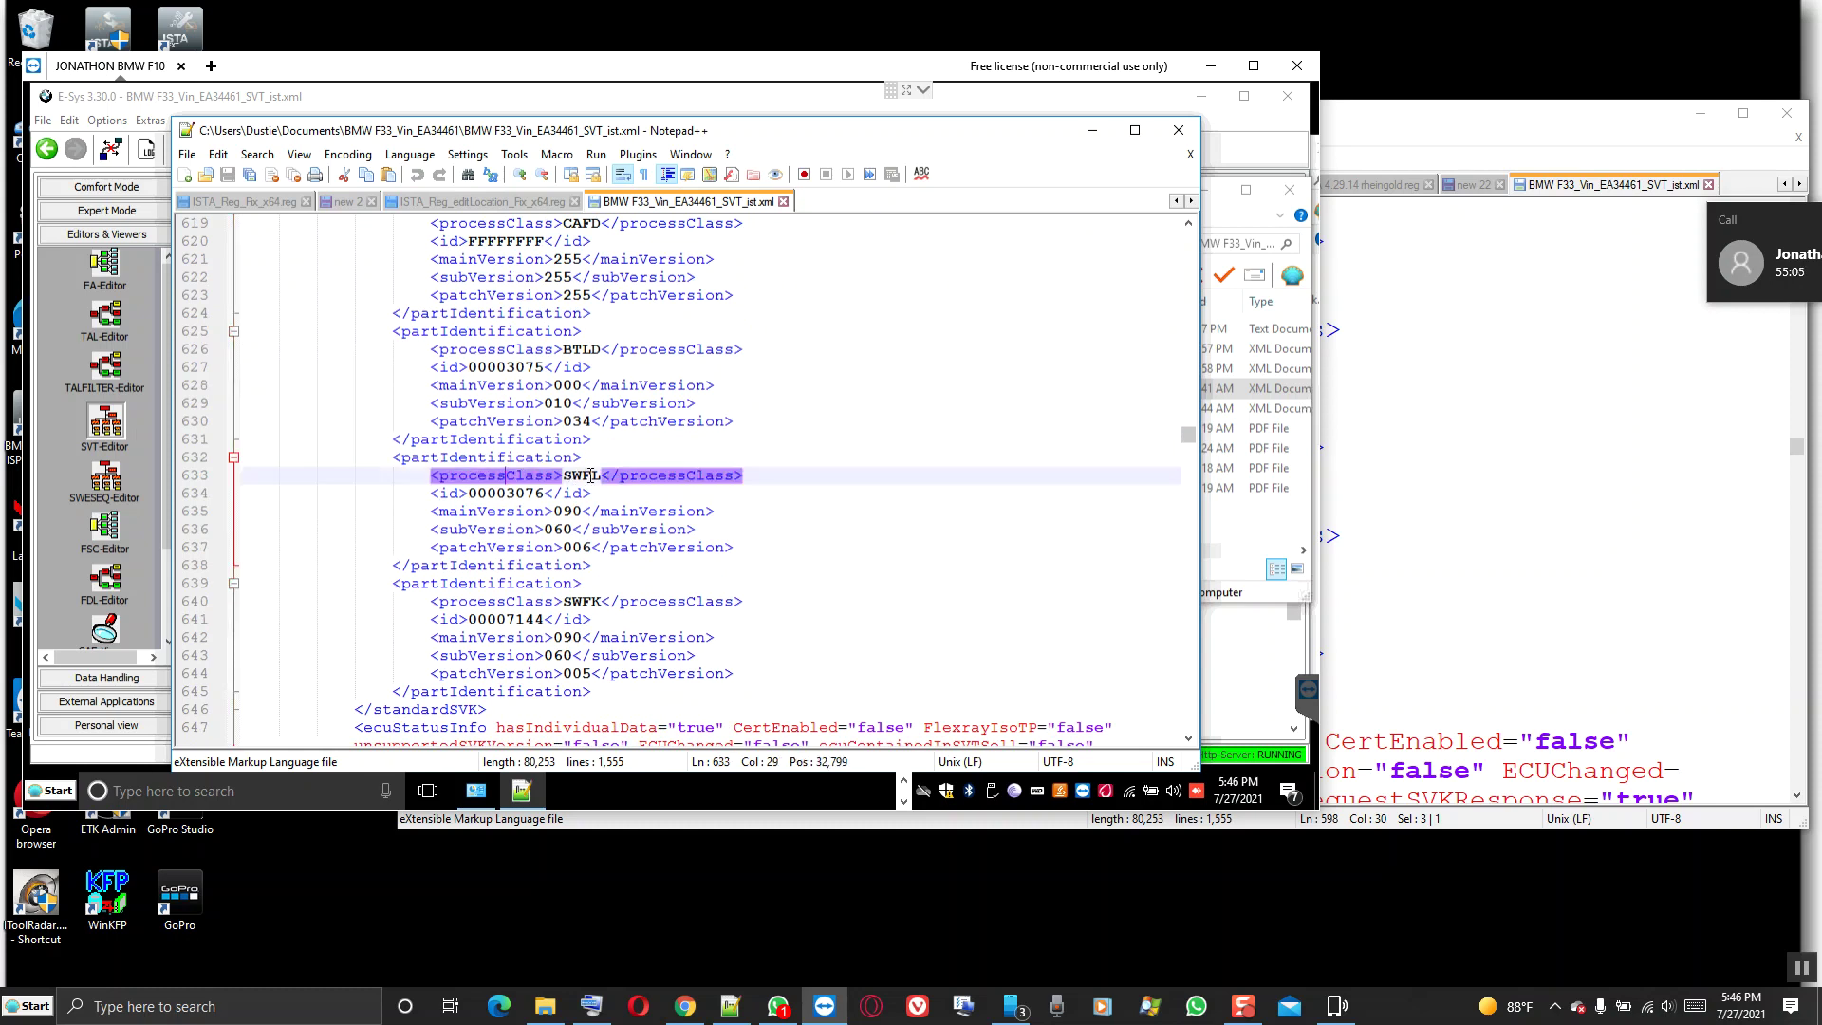
shift+click(591, 474)
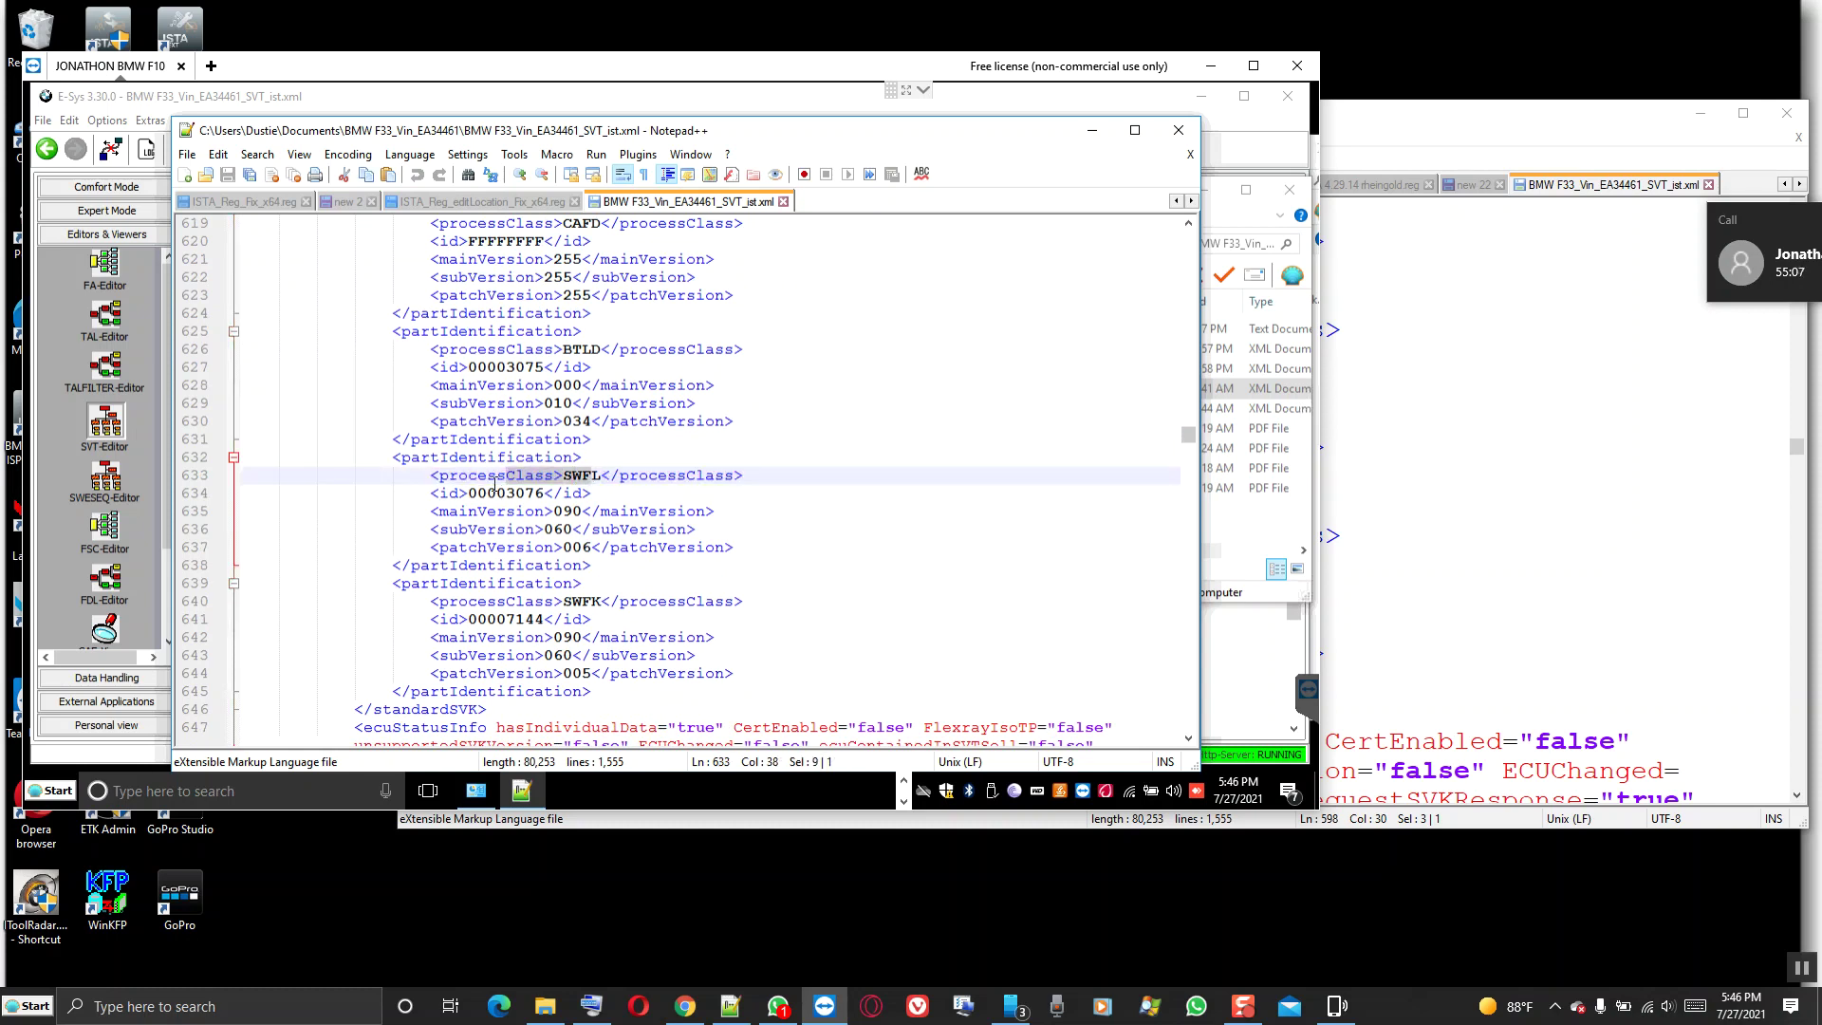
drag(500, 489, 554, 492)
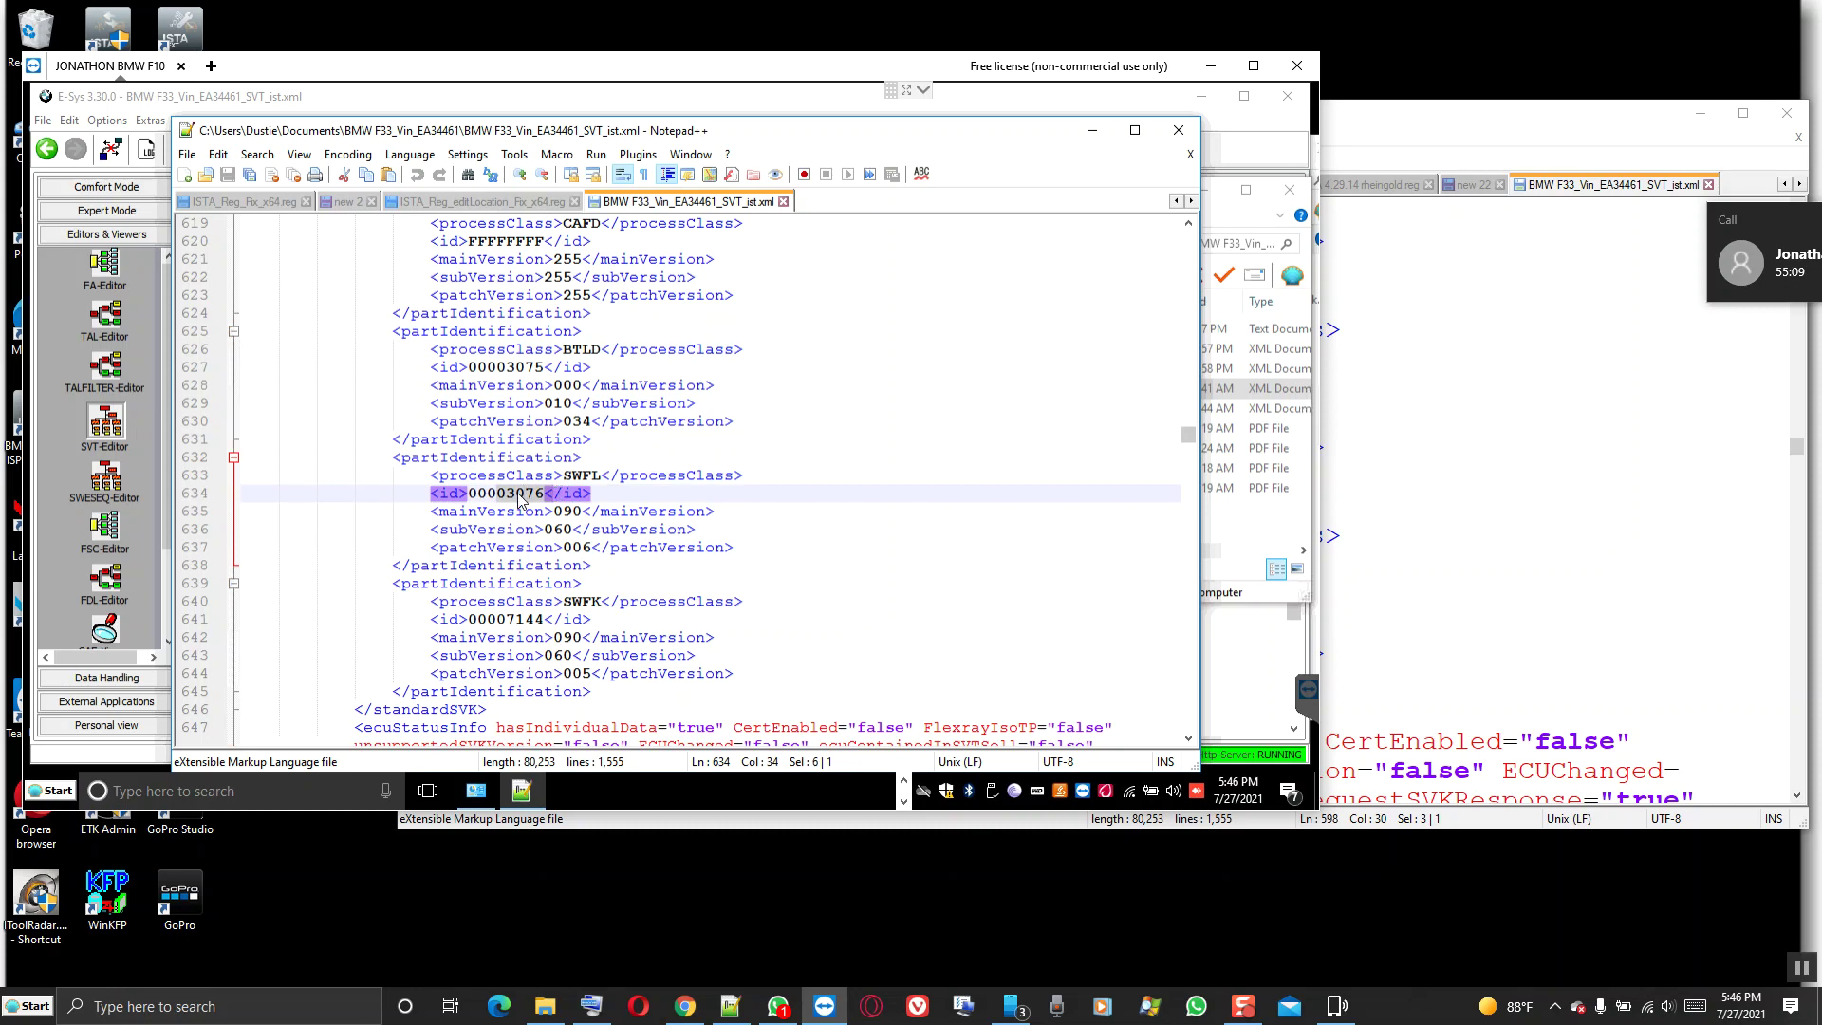
double_click(567, 601)
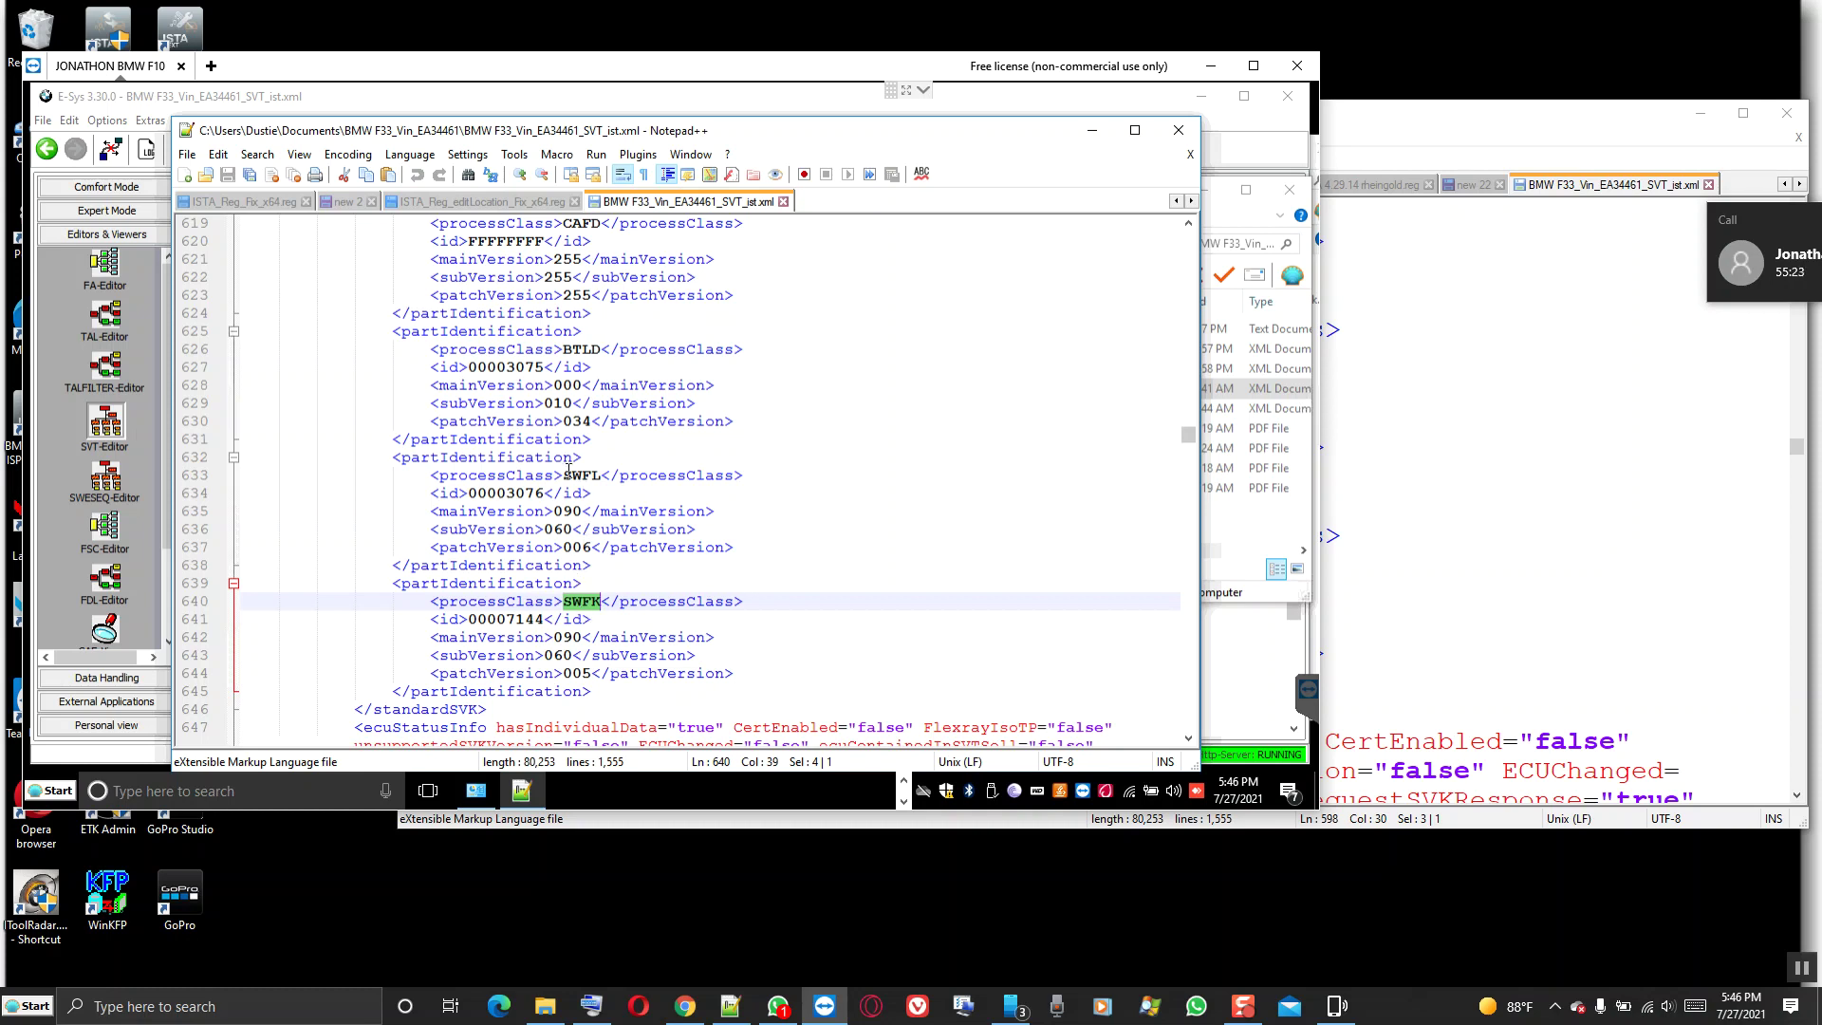
drag(564, 461, 598, 476)
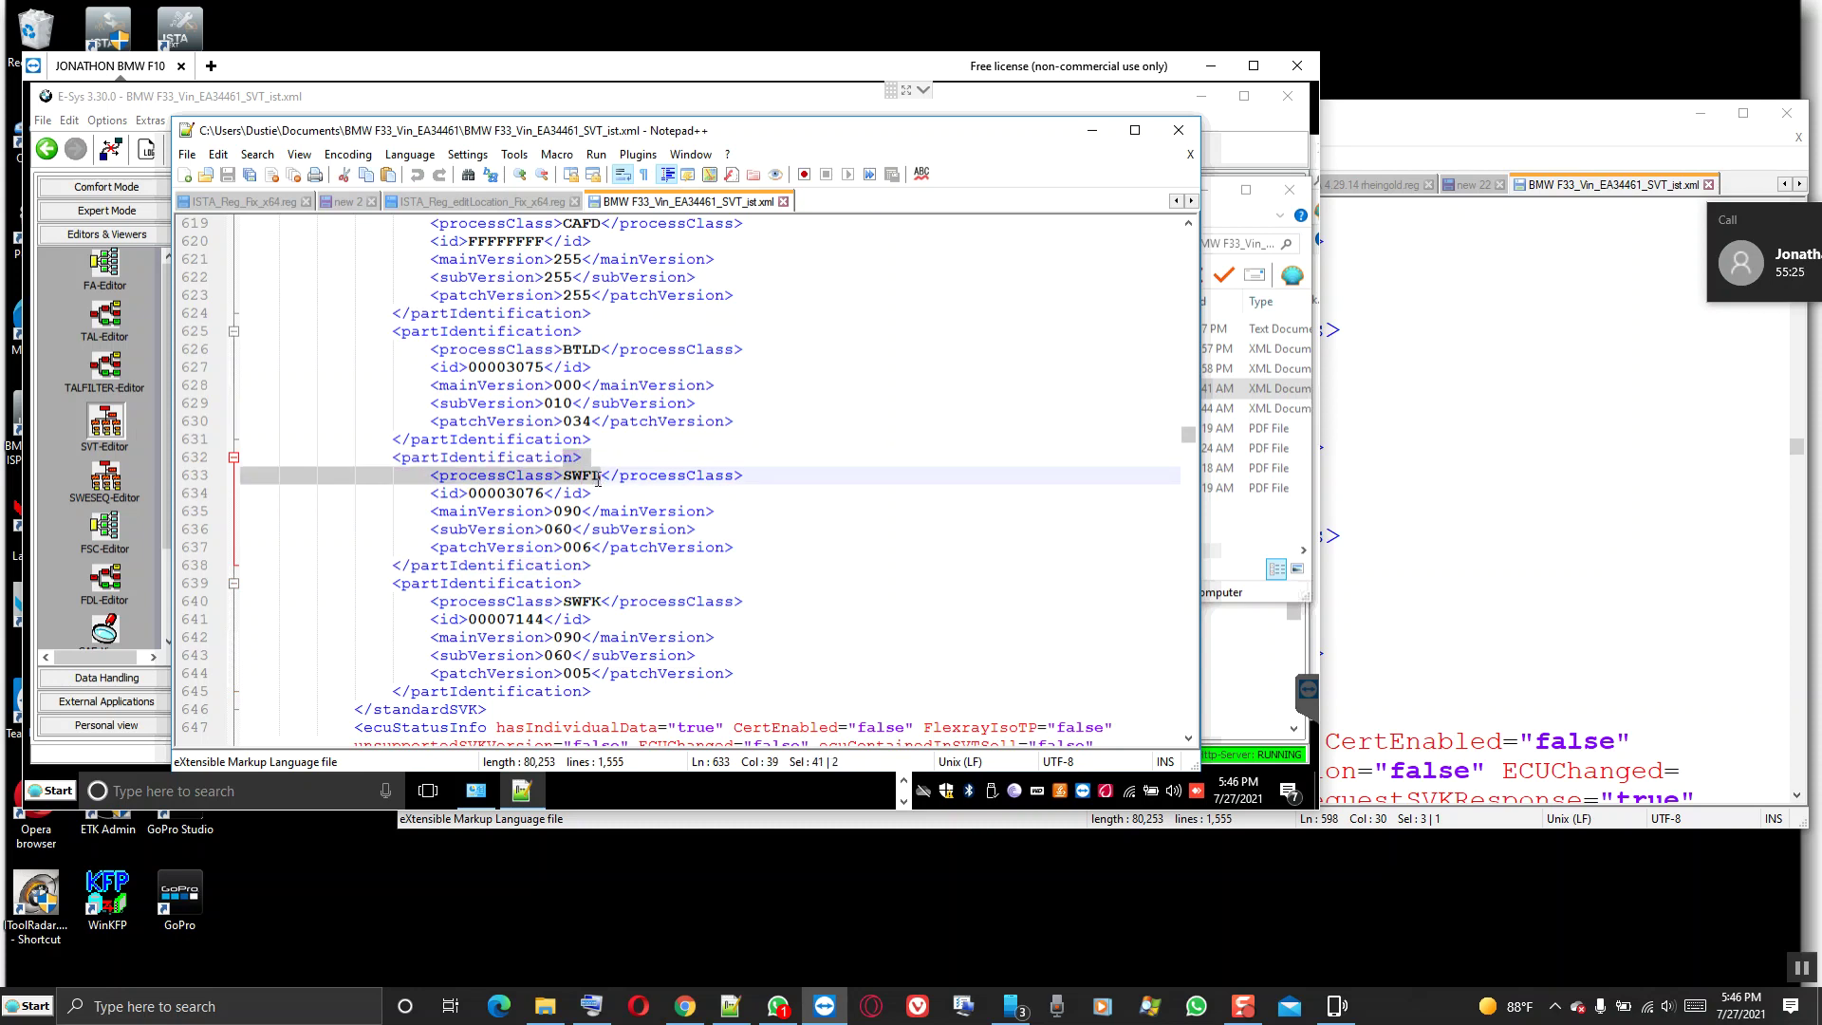
drag(566, 600, 604, 613)
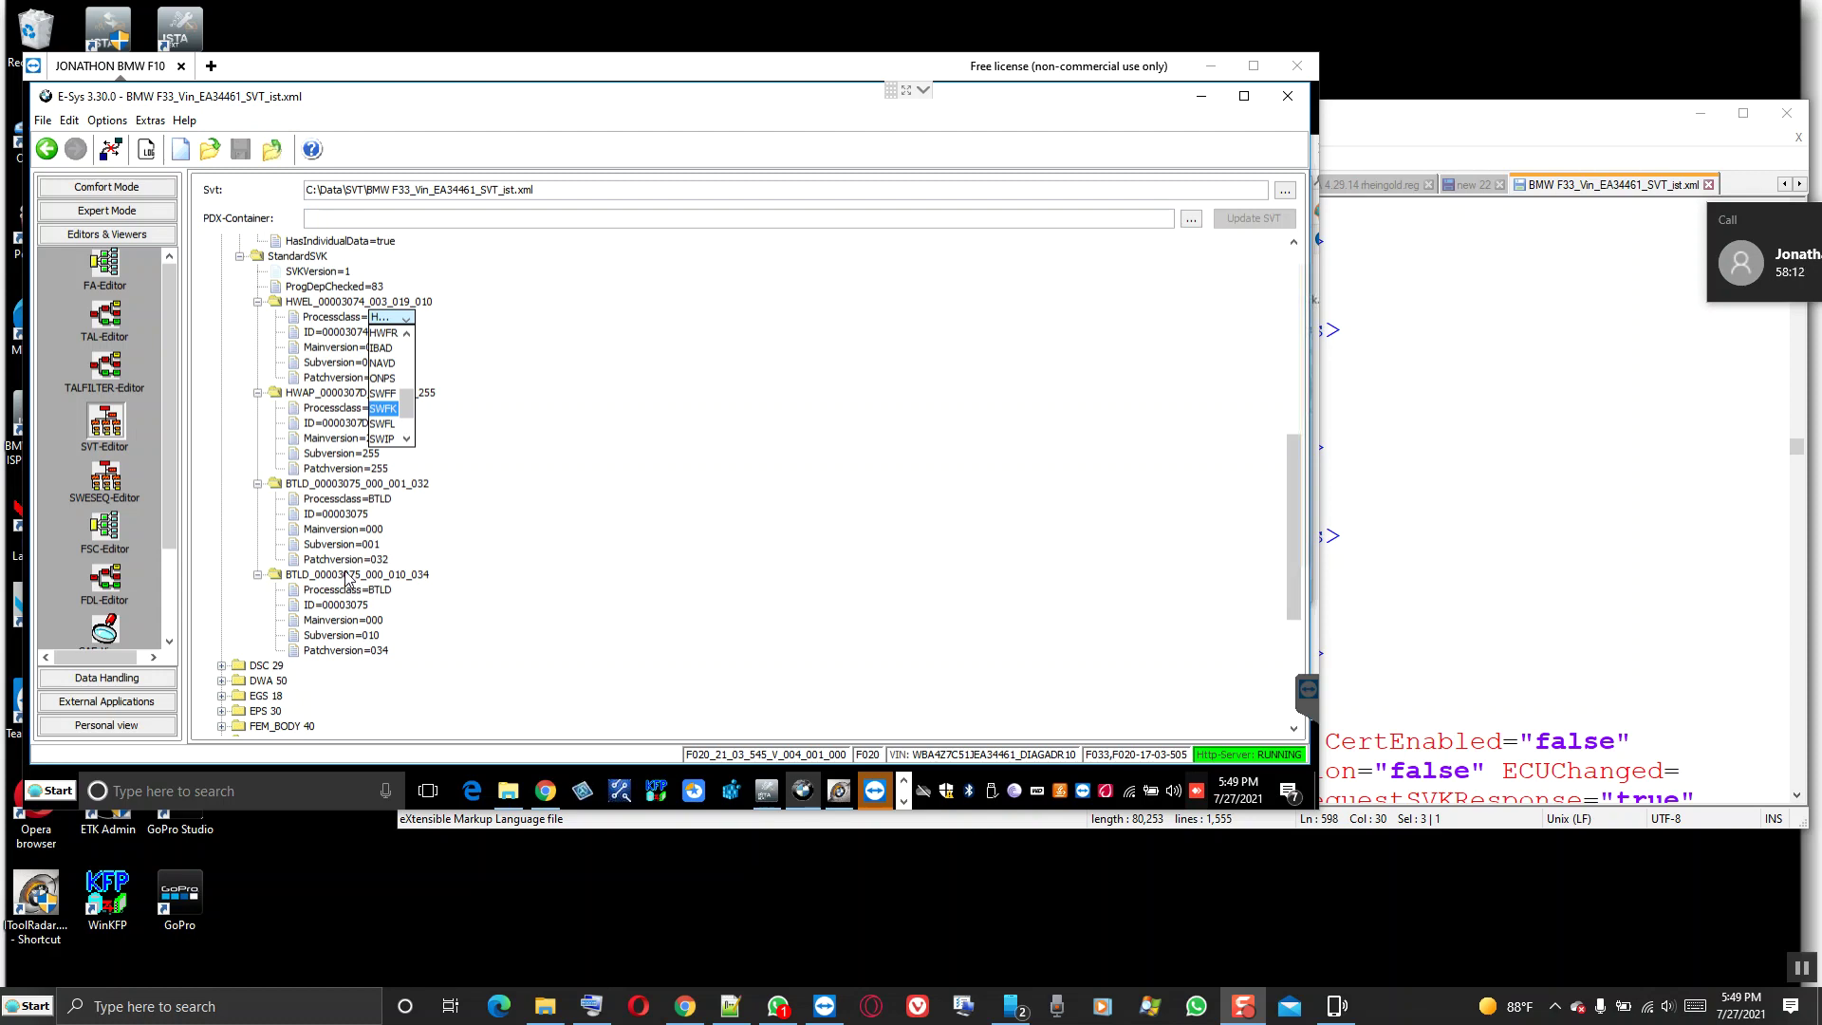
click(543, 1008)
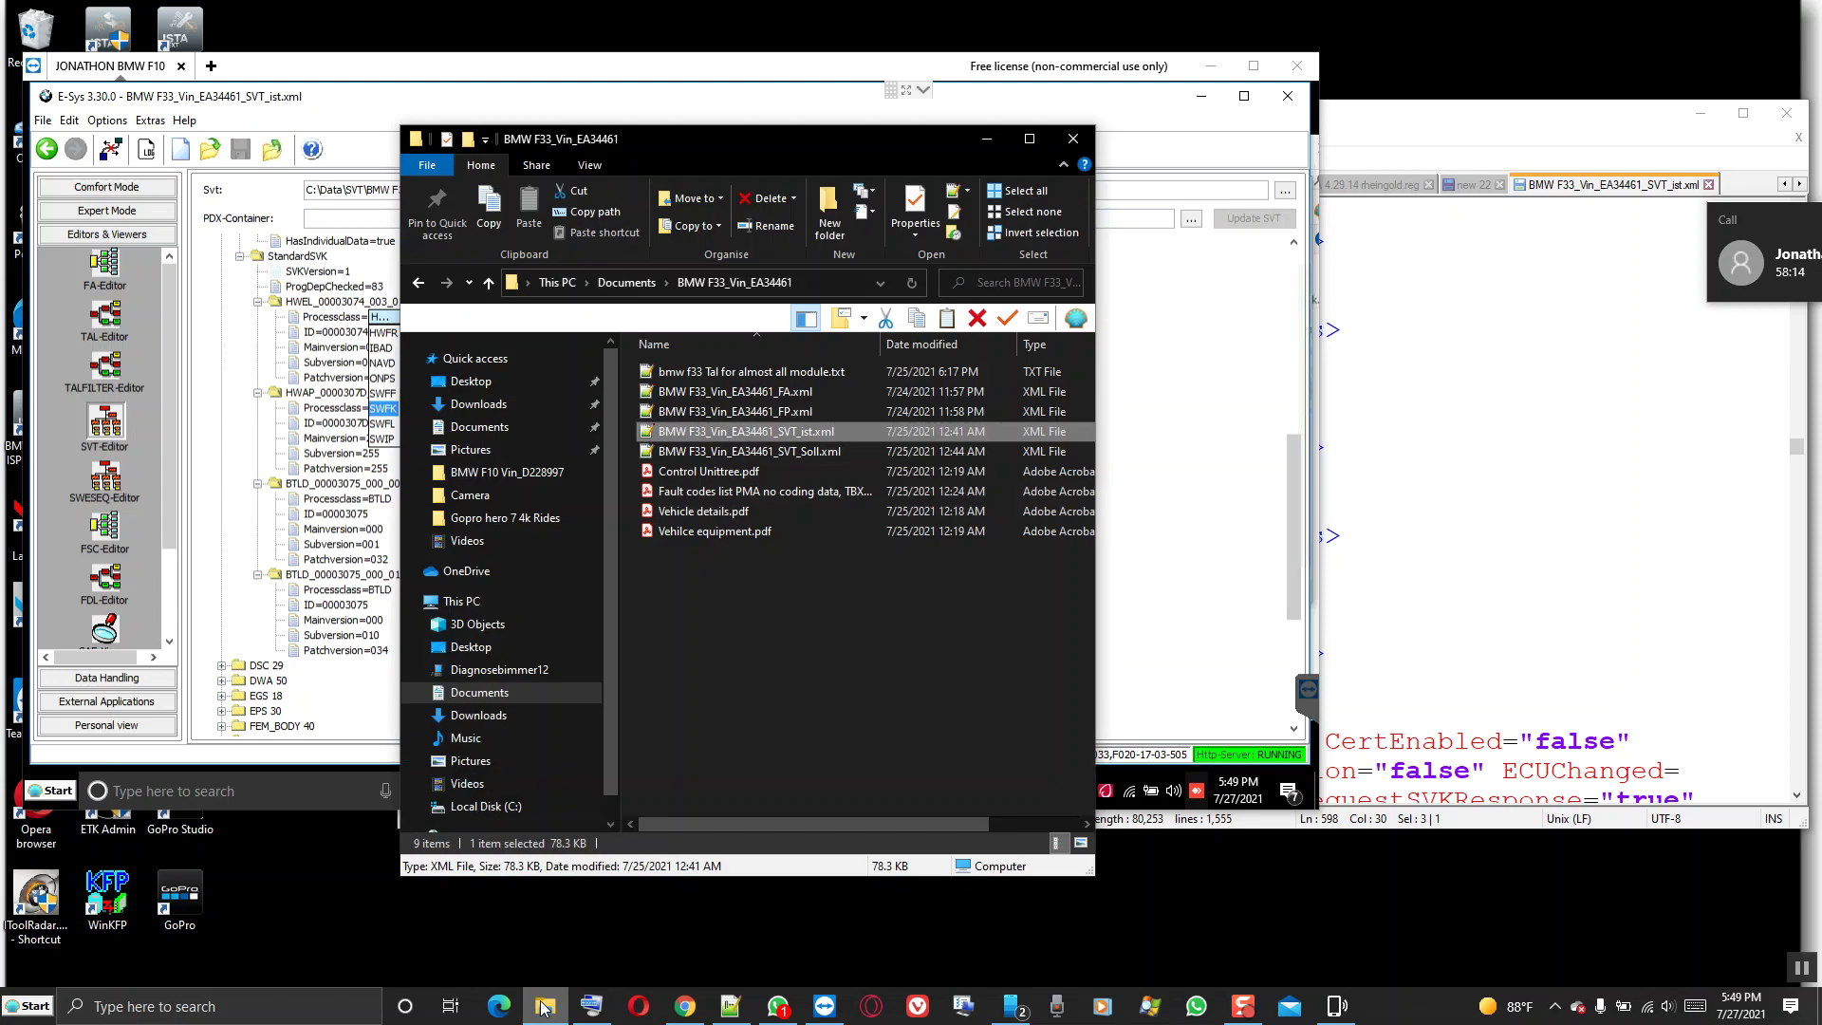
right_click(771, 433)
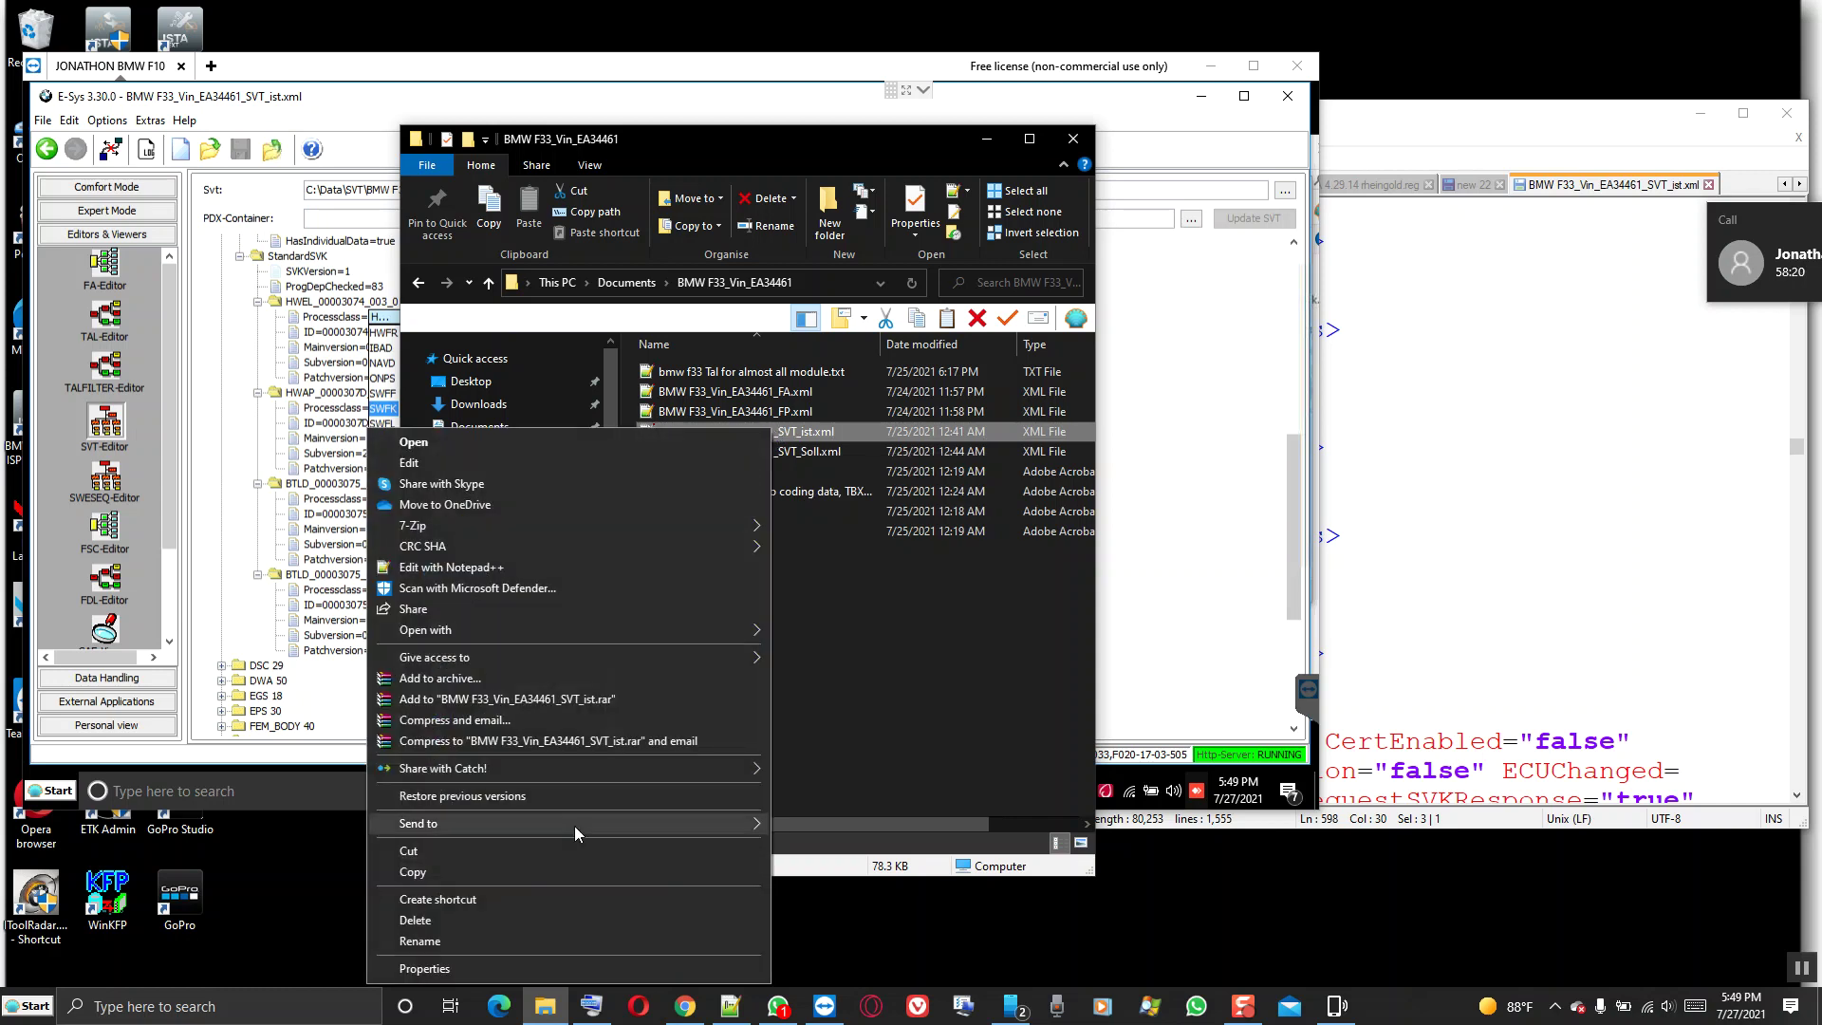
click(416, 875)
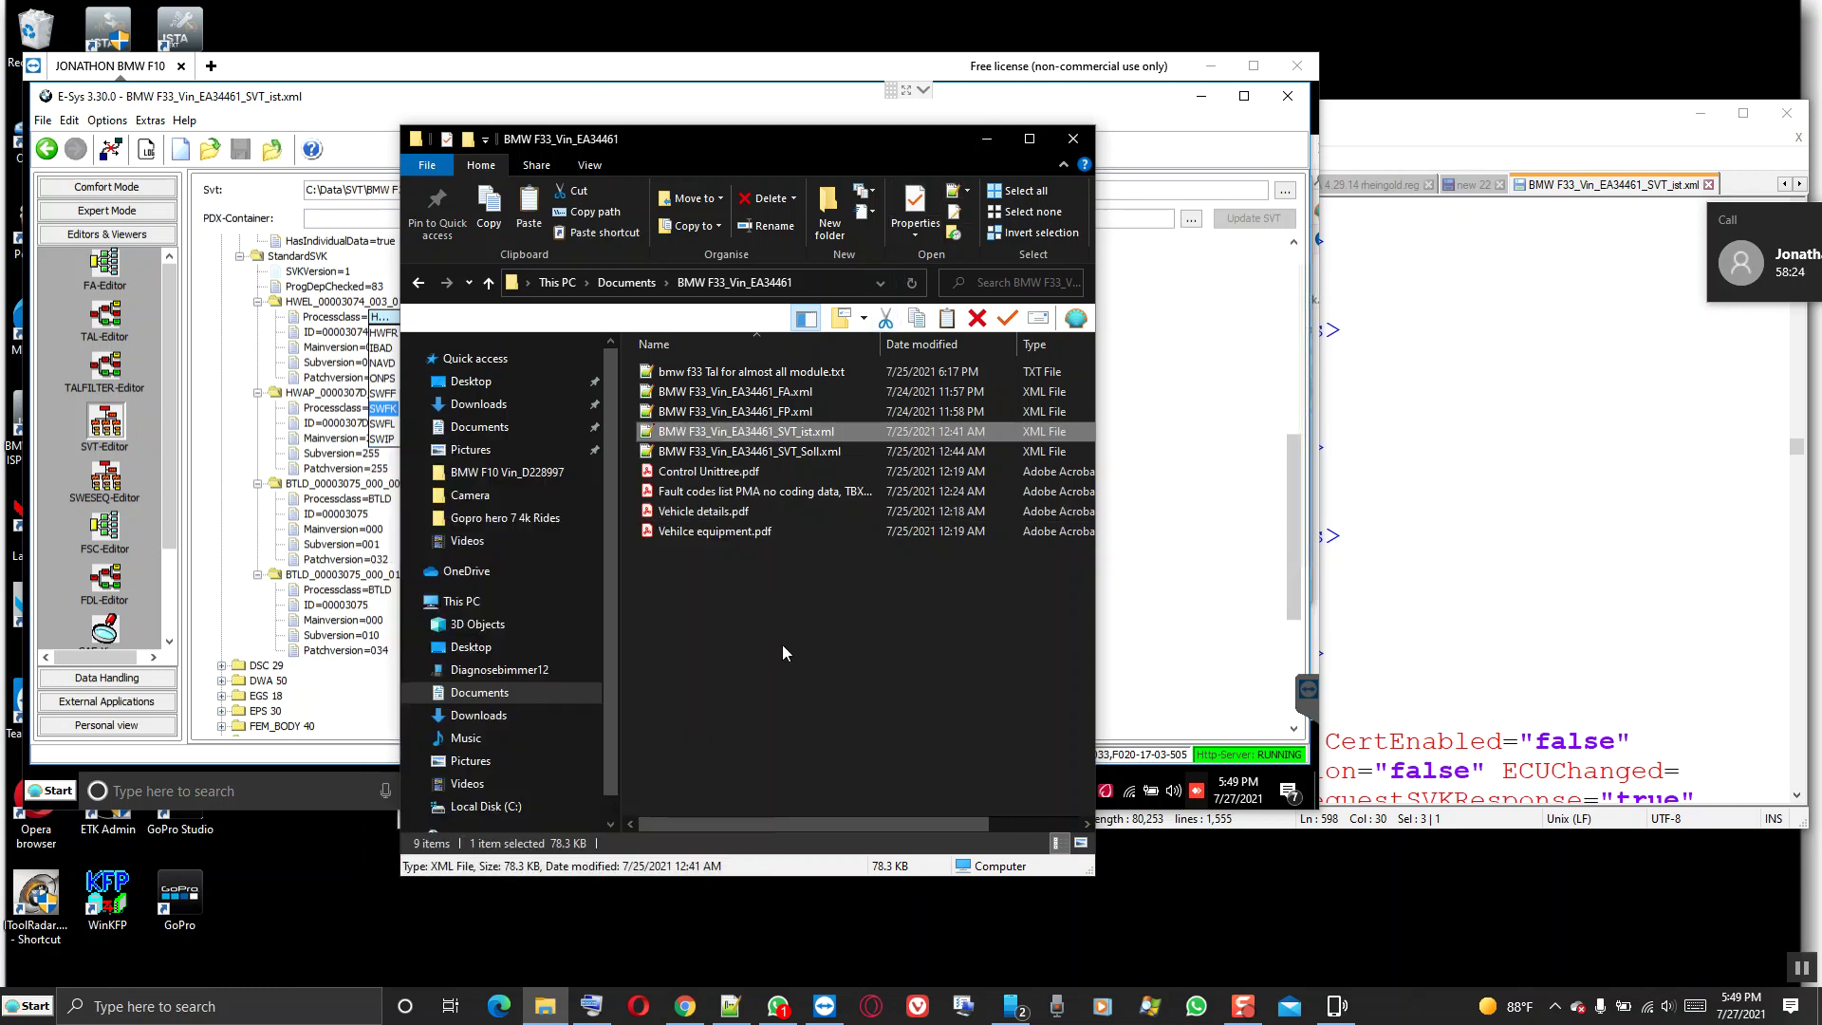
click(776, 674)
click(795, 453)
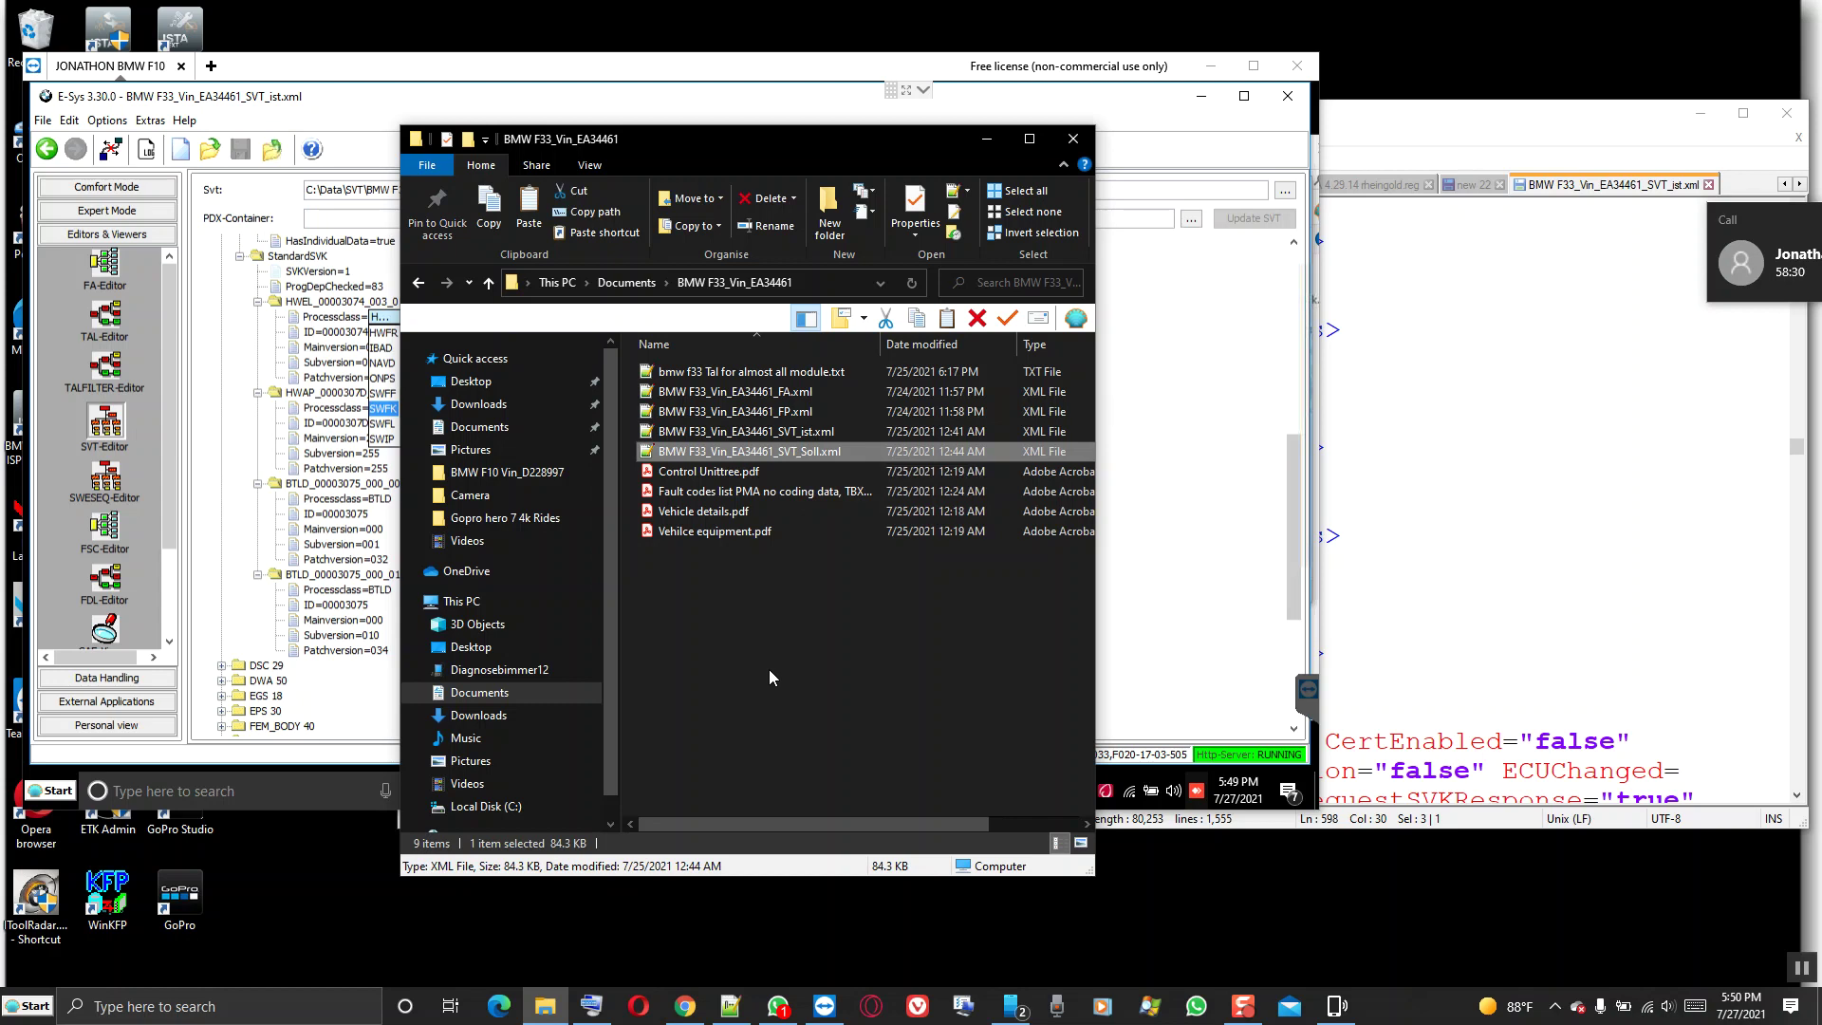
click(984, 141)
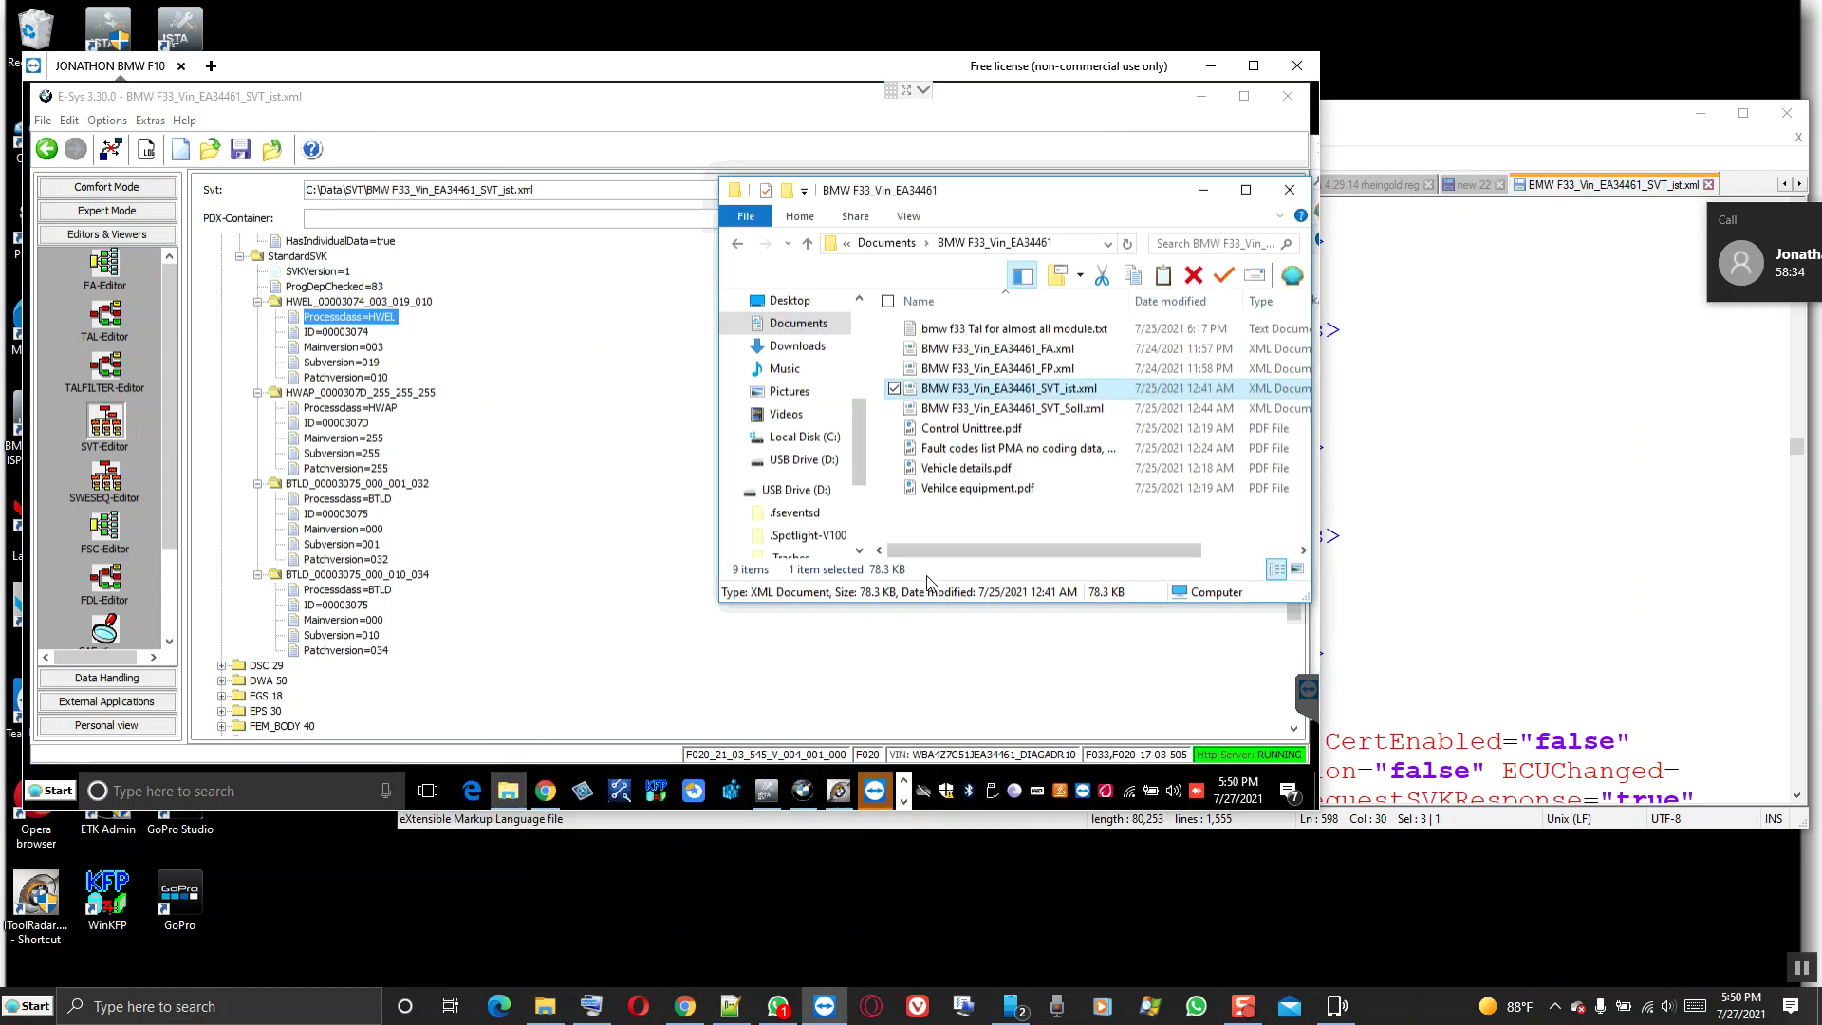
click(978, 533)
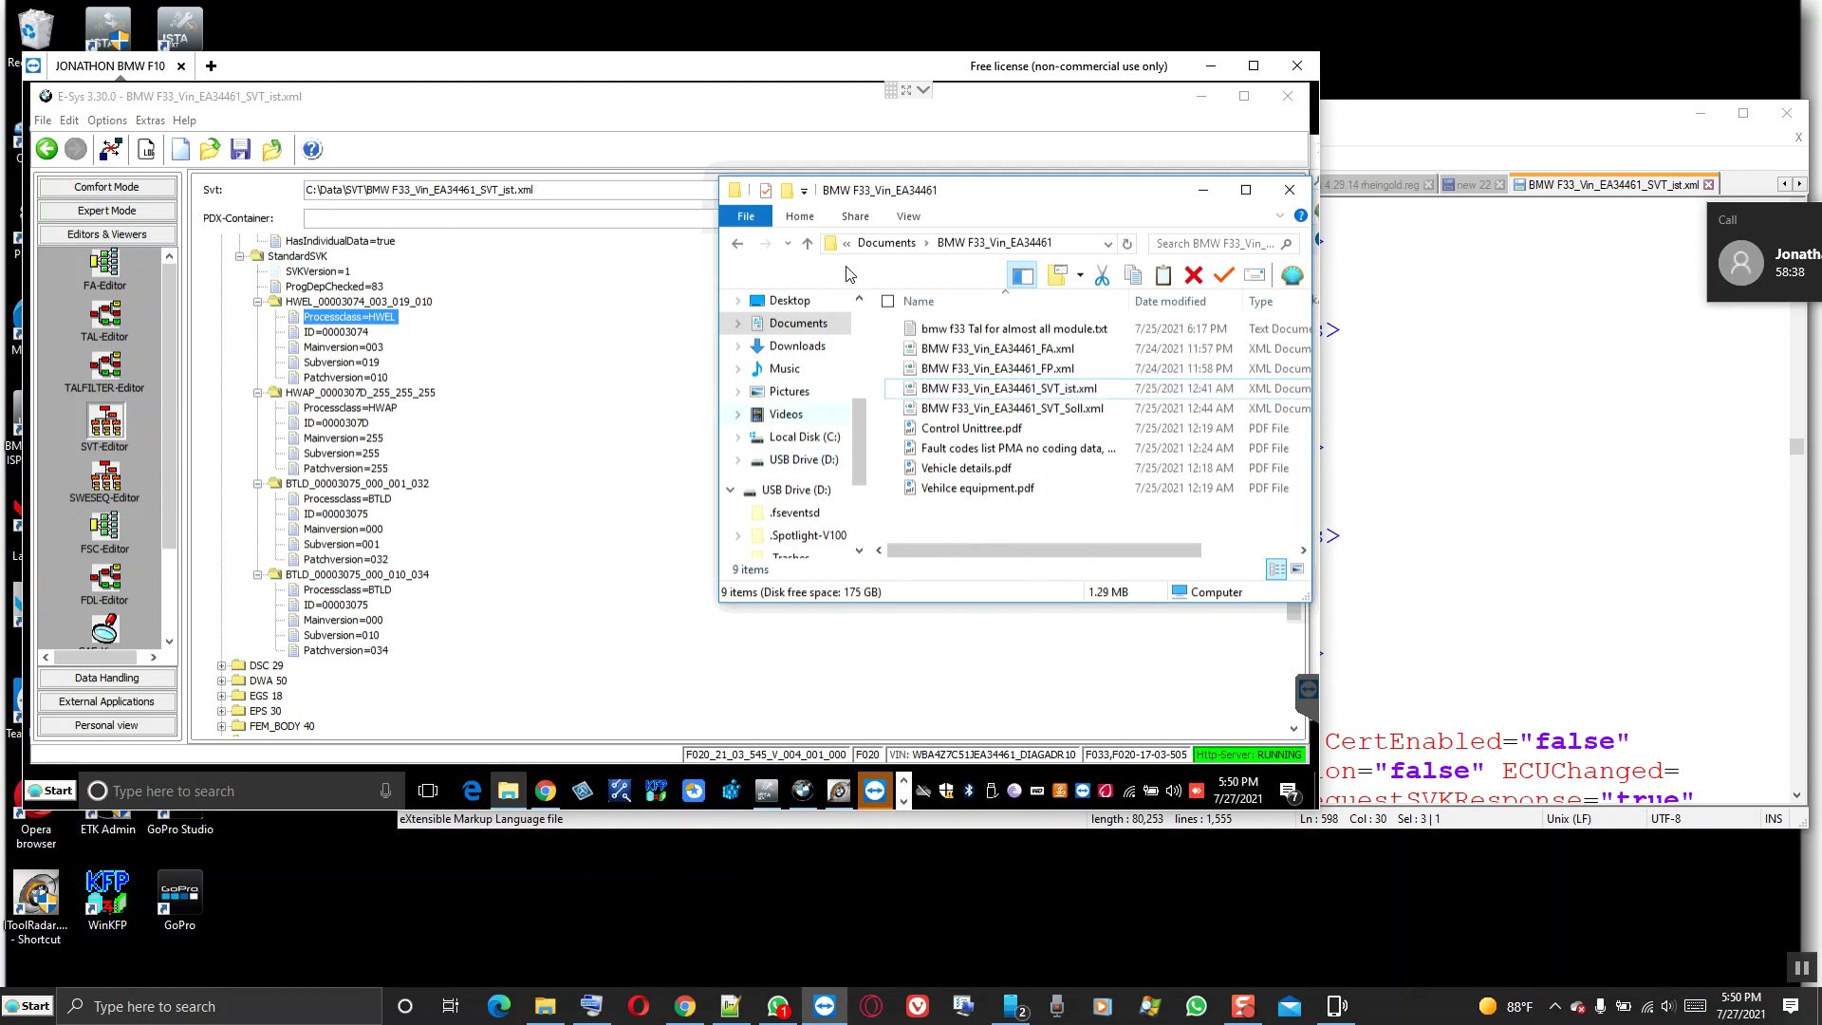
click(809, 244)
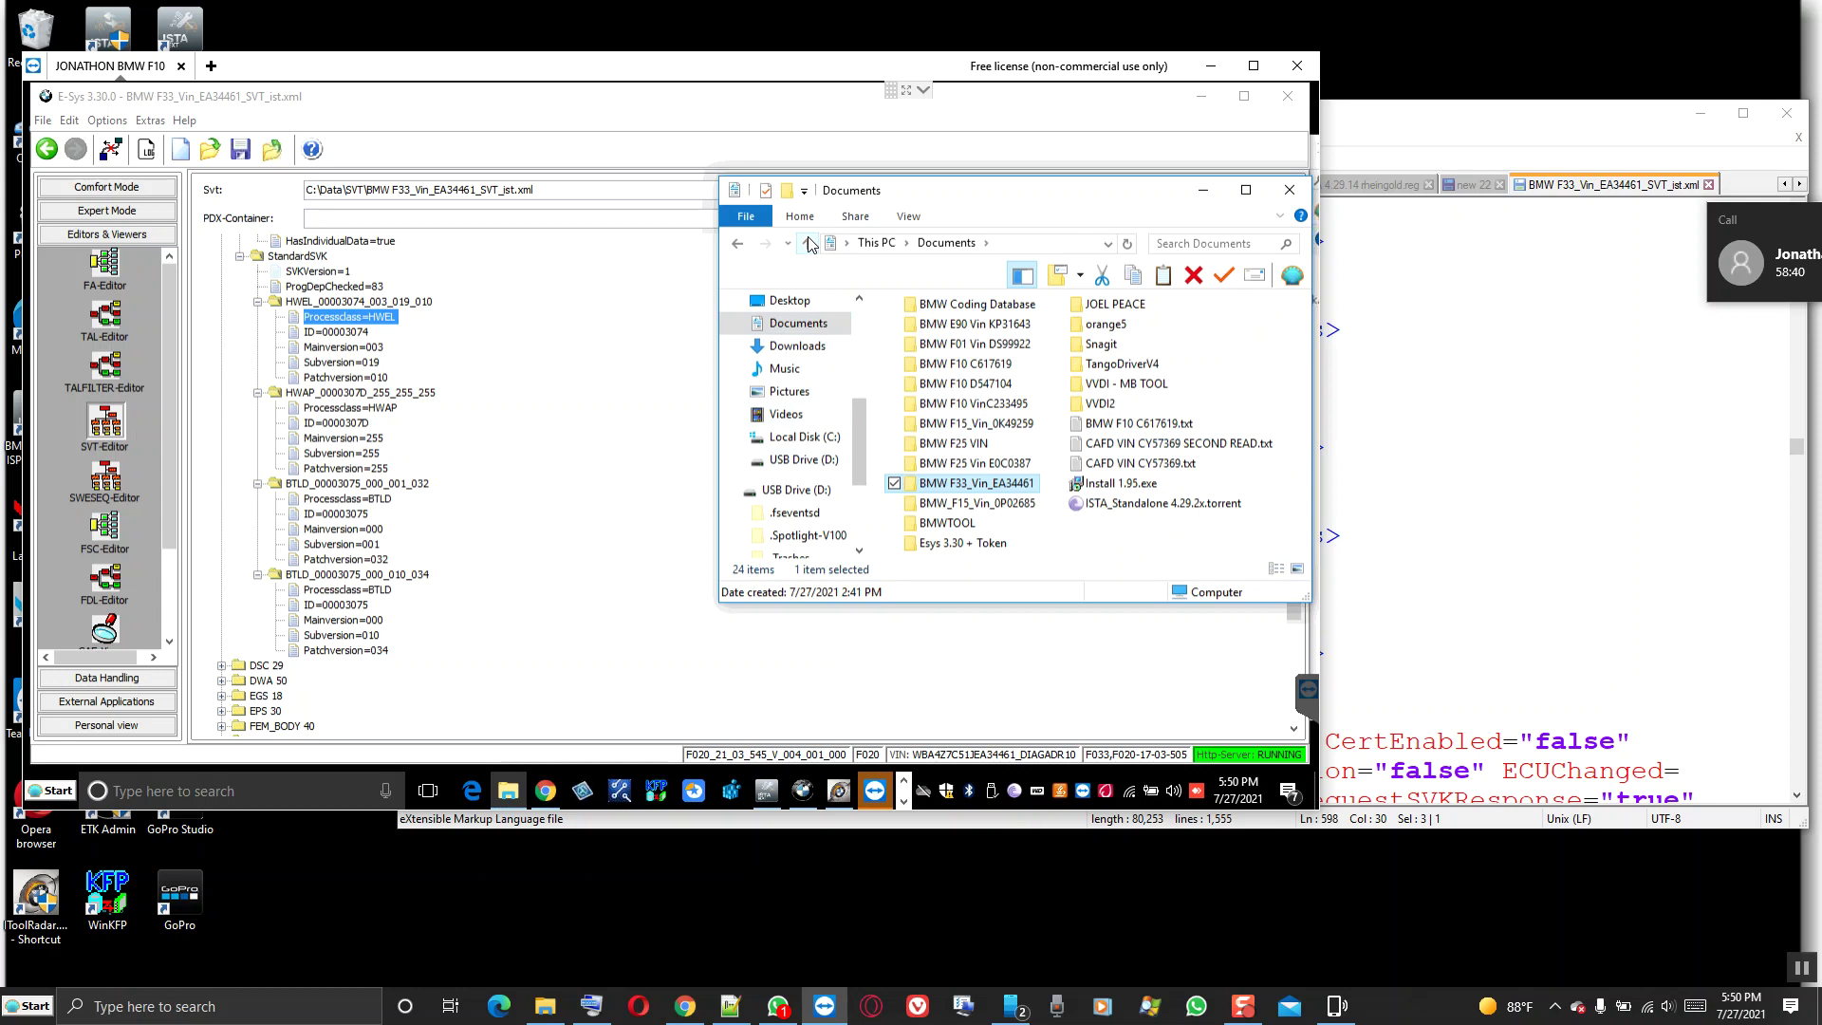
double_click(988, 485)
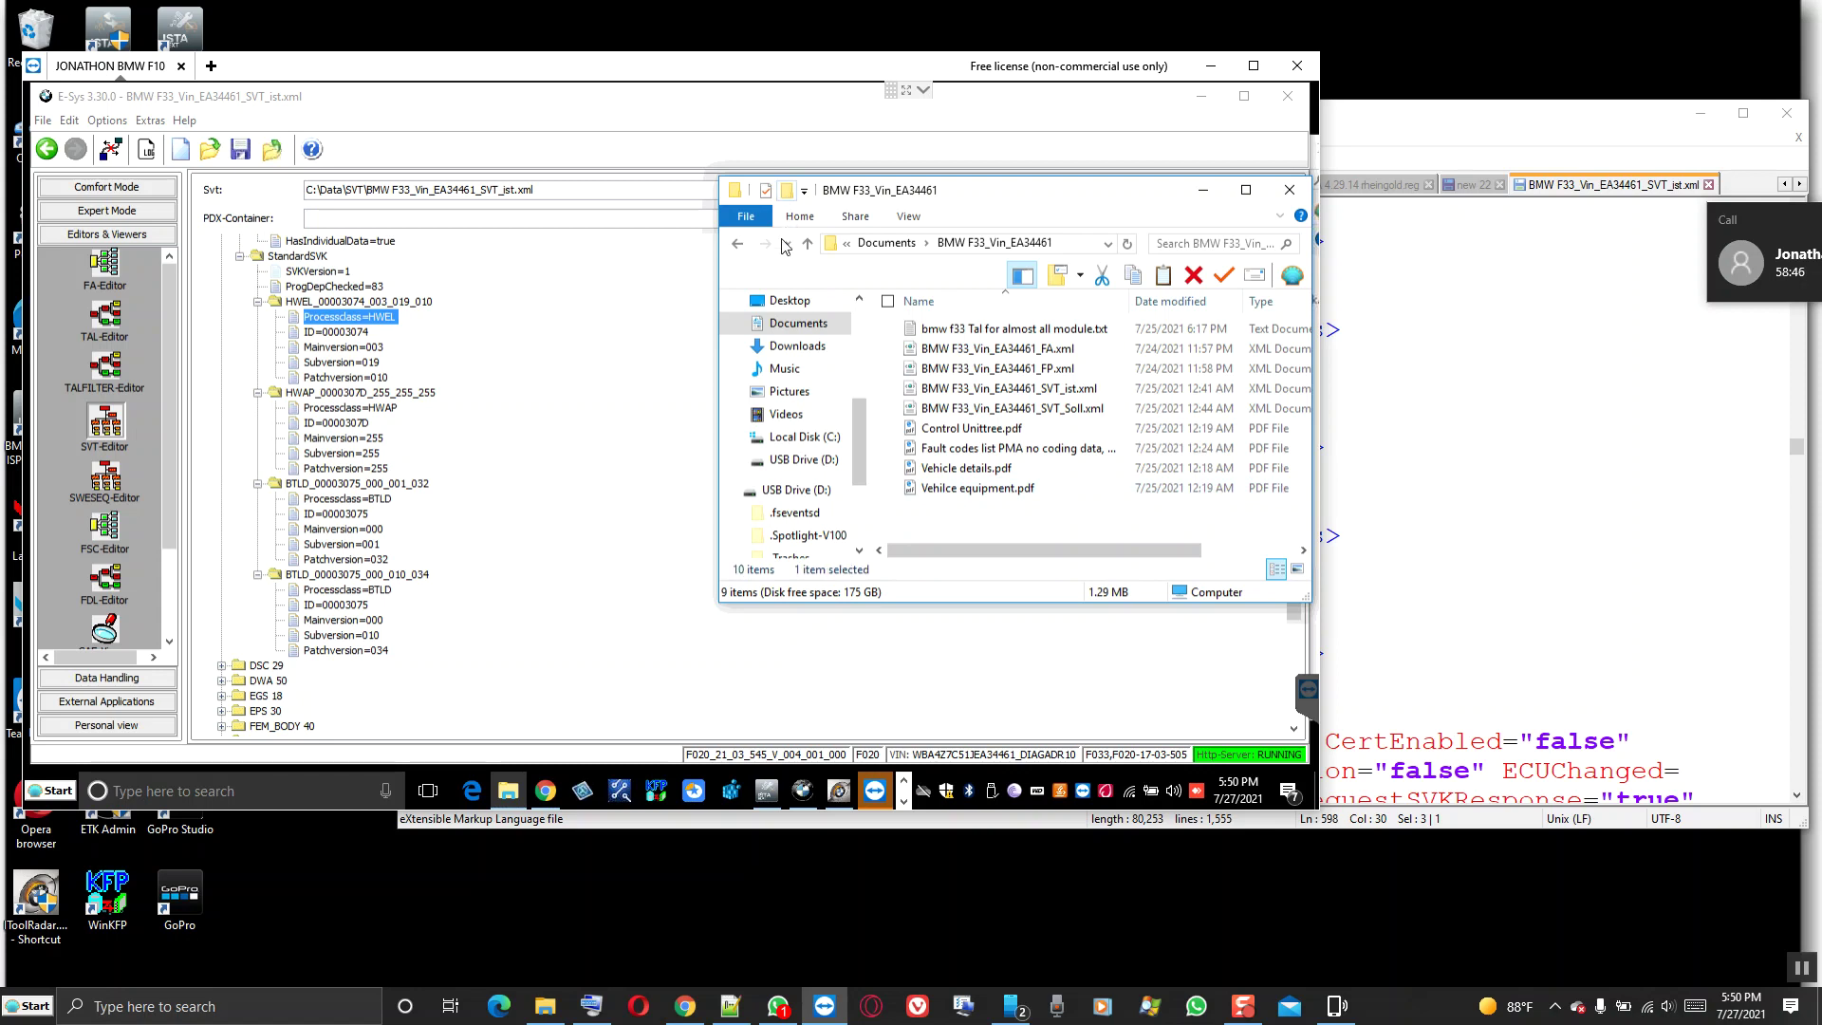
Create a BMW_F33_SVT_ist folder, paste the SVT_ist copy into it, and return to E-Sys.
click(787, 190)
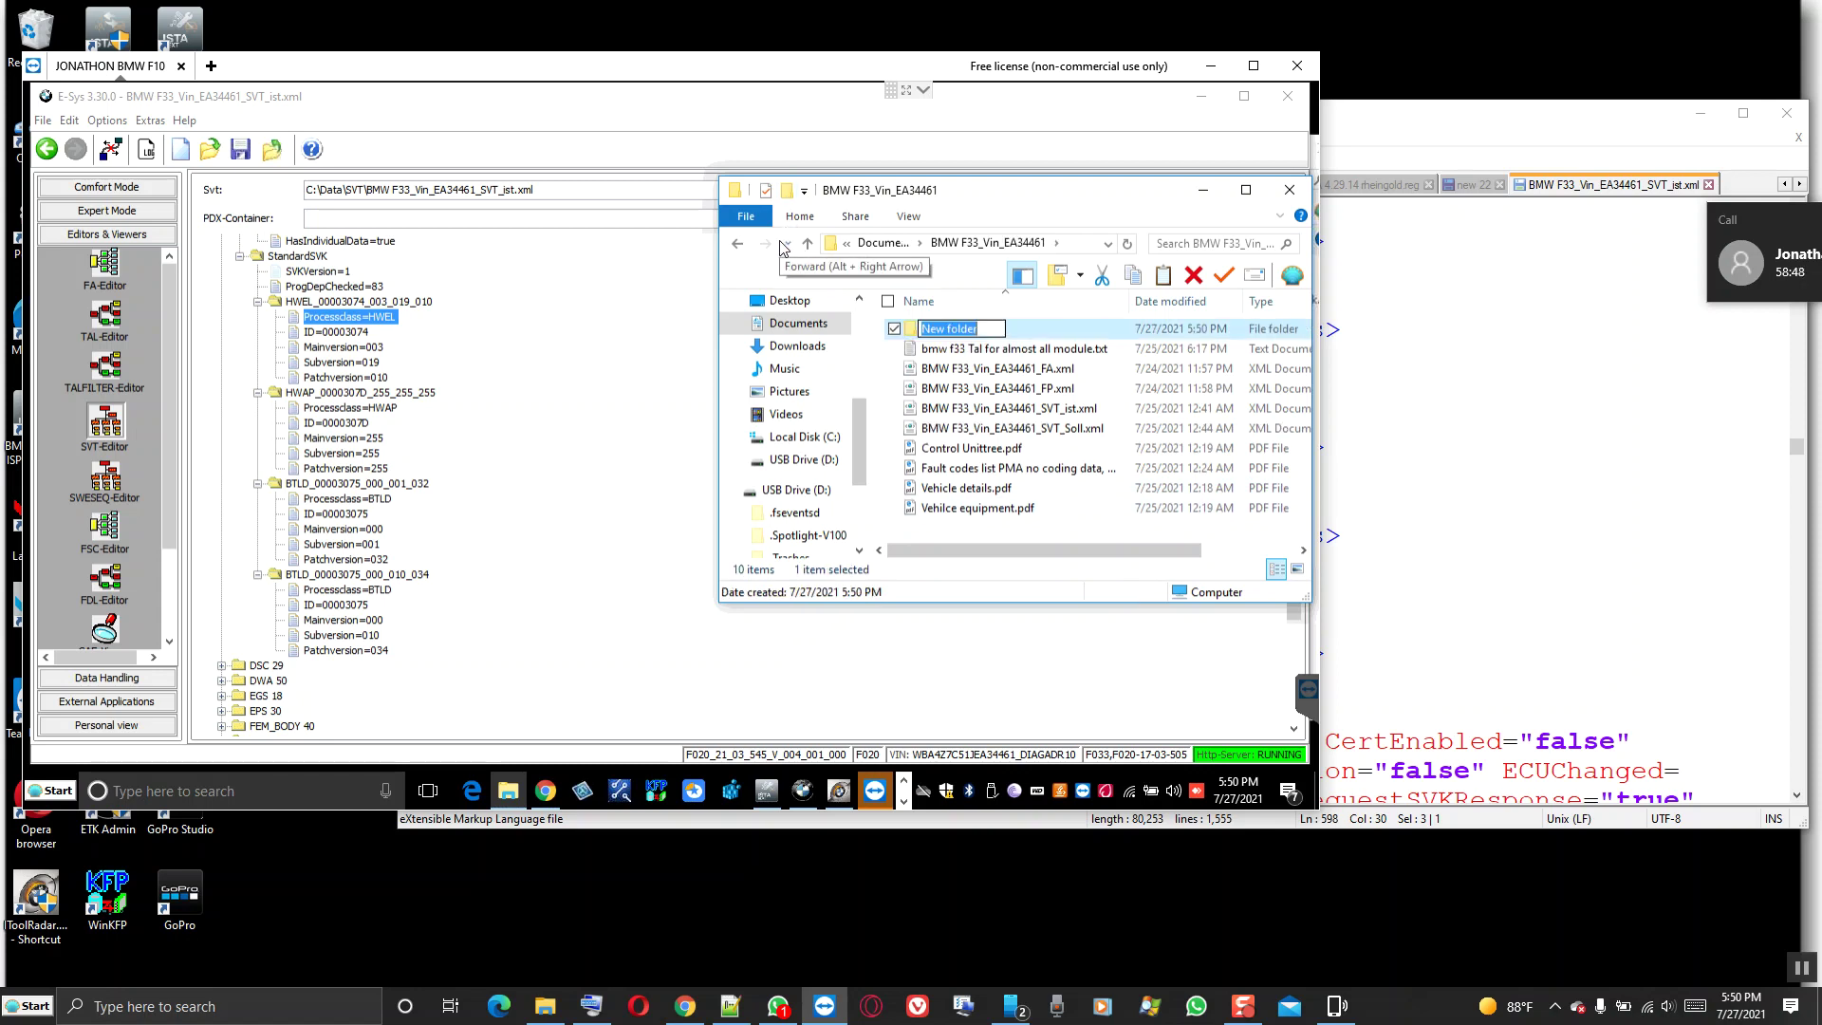
text(BMW_F33_SV)
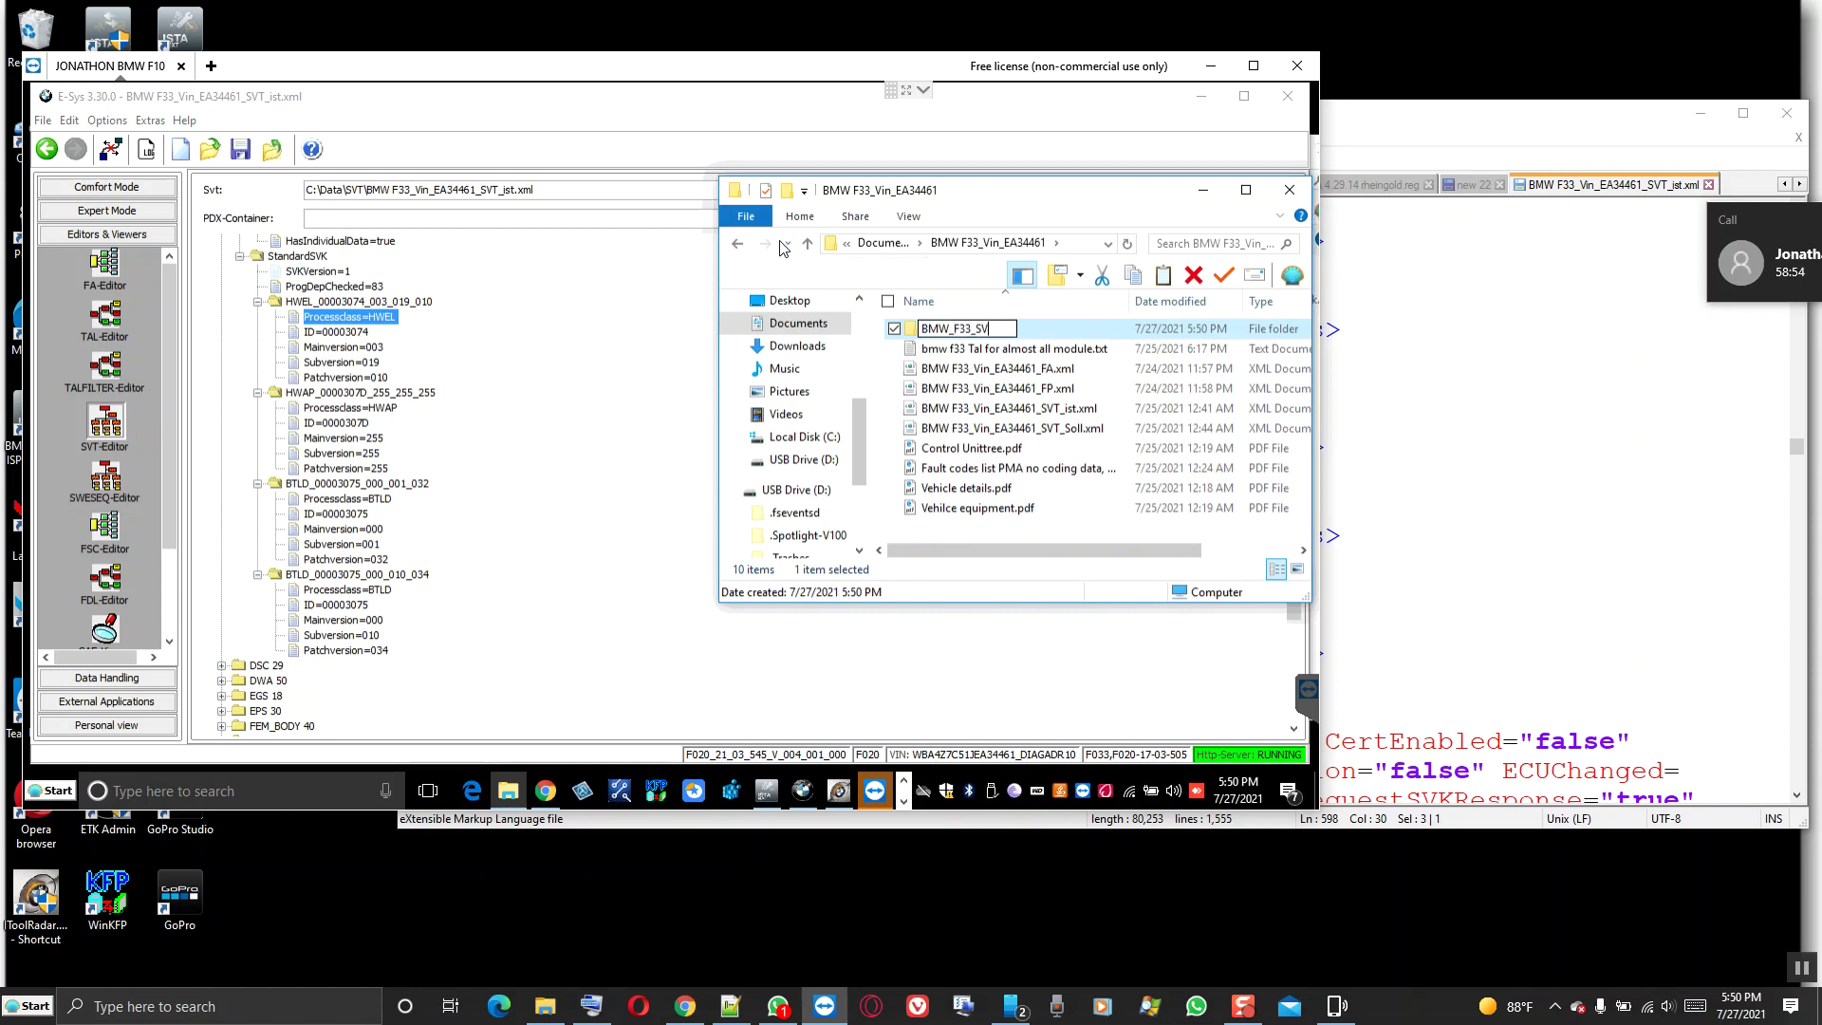
text(T_ist)
click(893, 449)
double_click(987, 330)
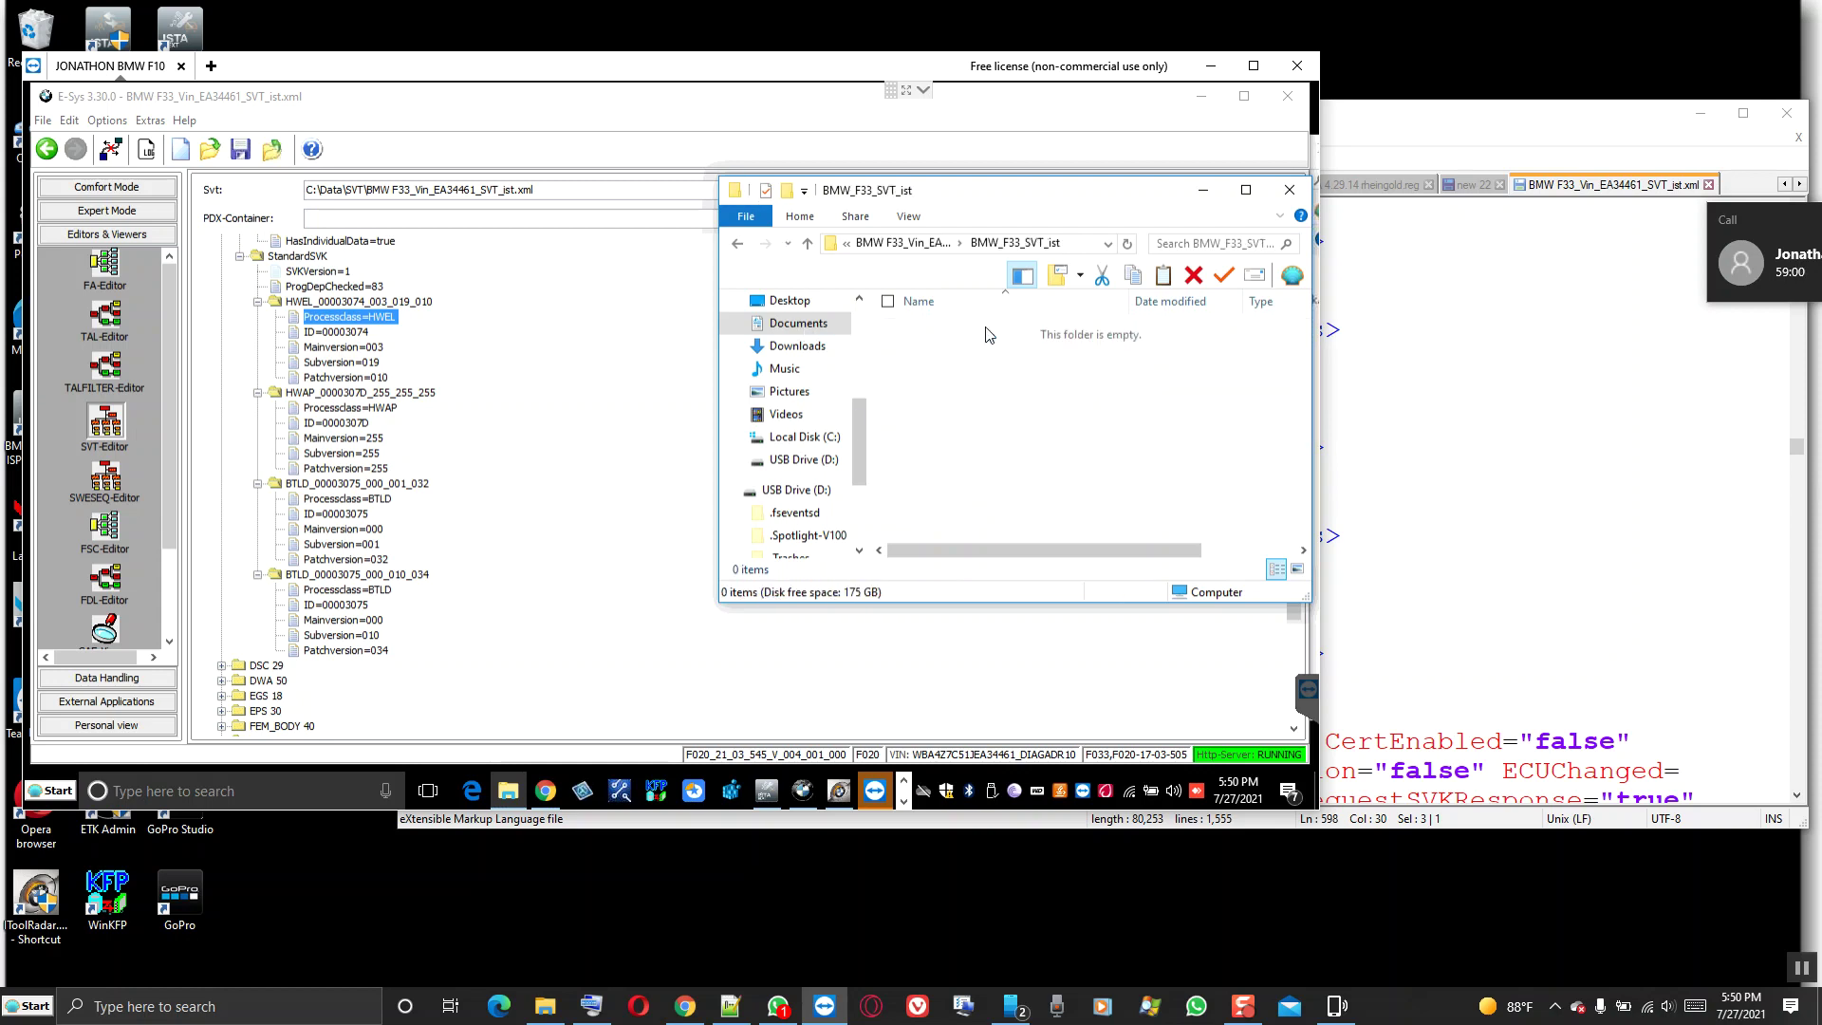
click(1164, 276)
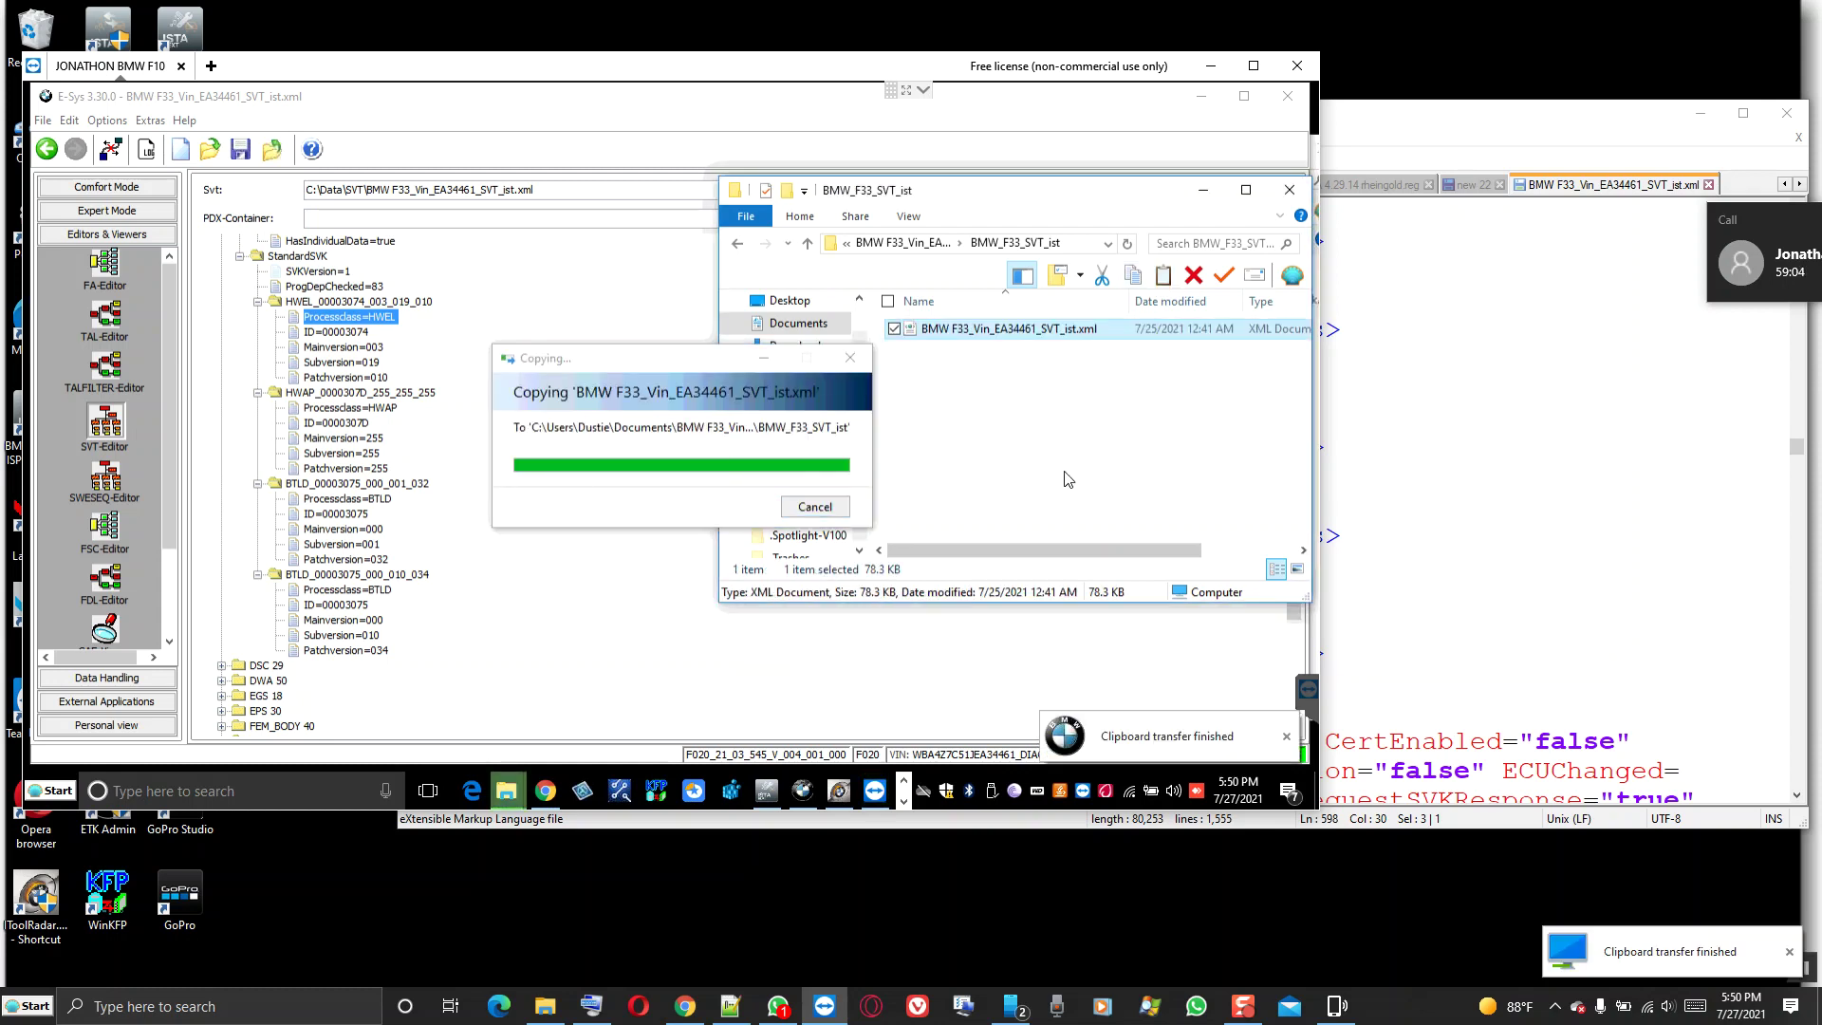
click(590, 152)
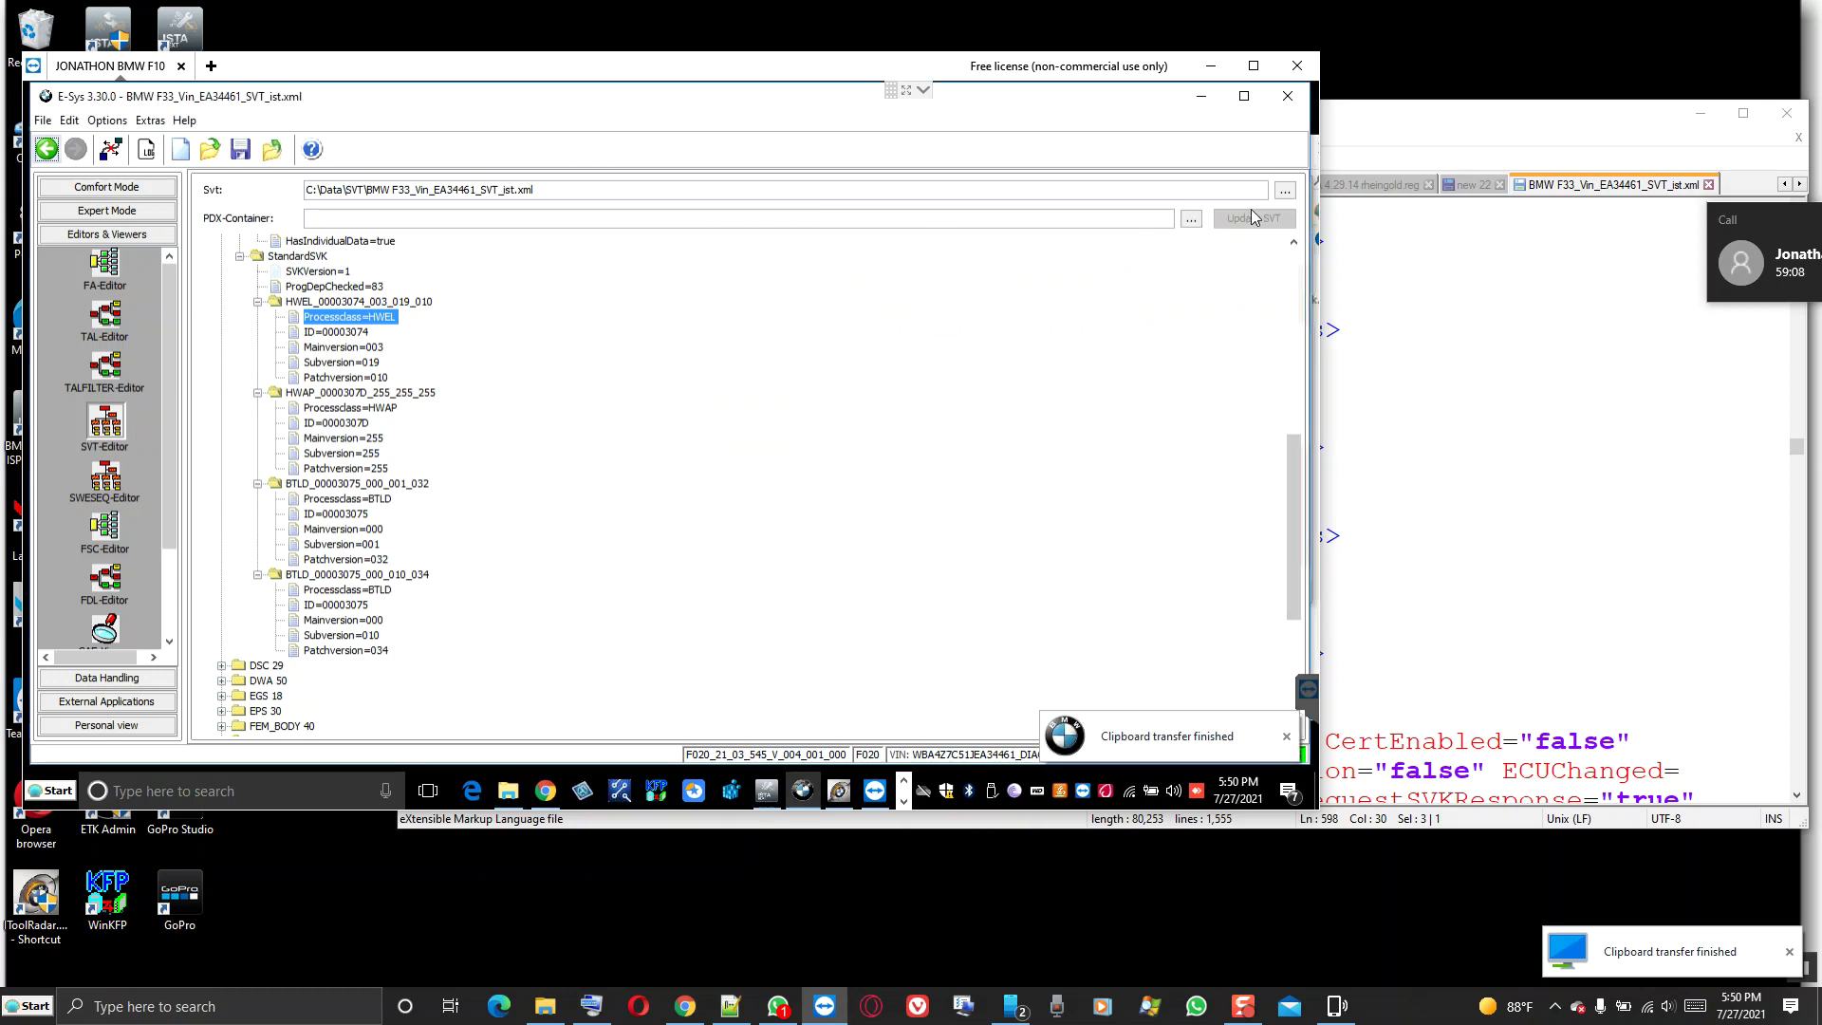
Save the changed SVT when prompted, close the file chooser, and reopen the Svt browse dialog.
click(1285, 190)
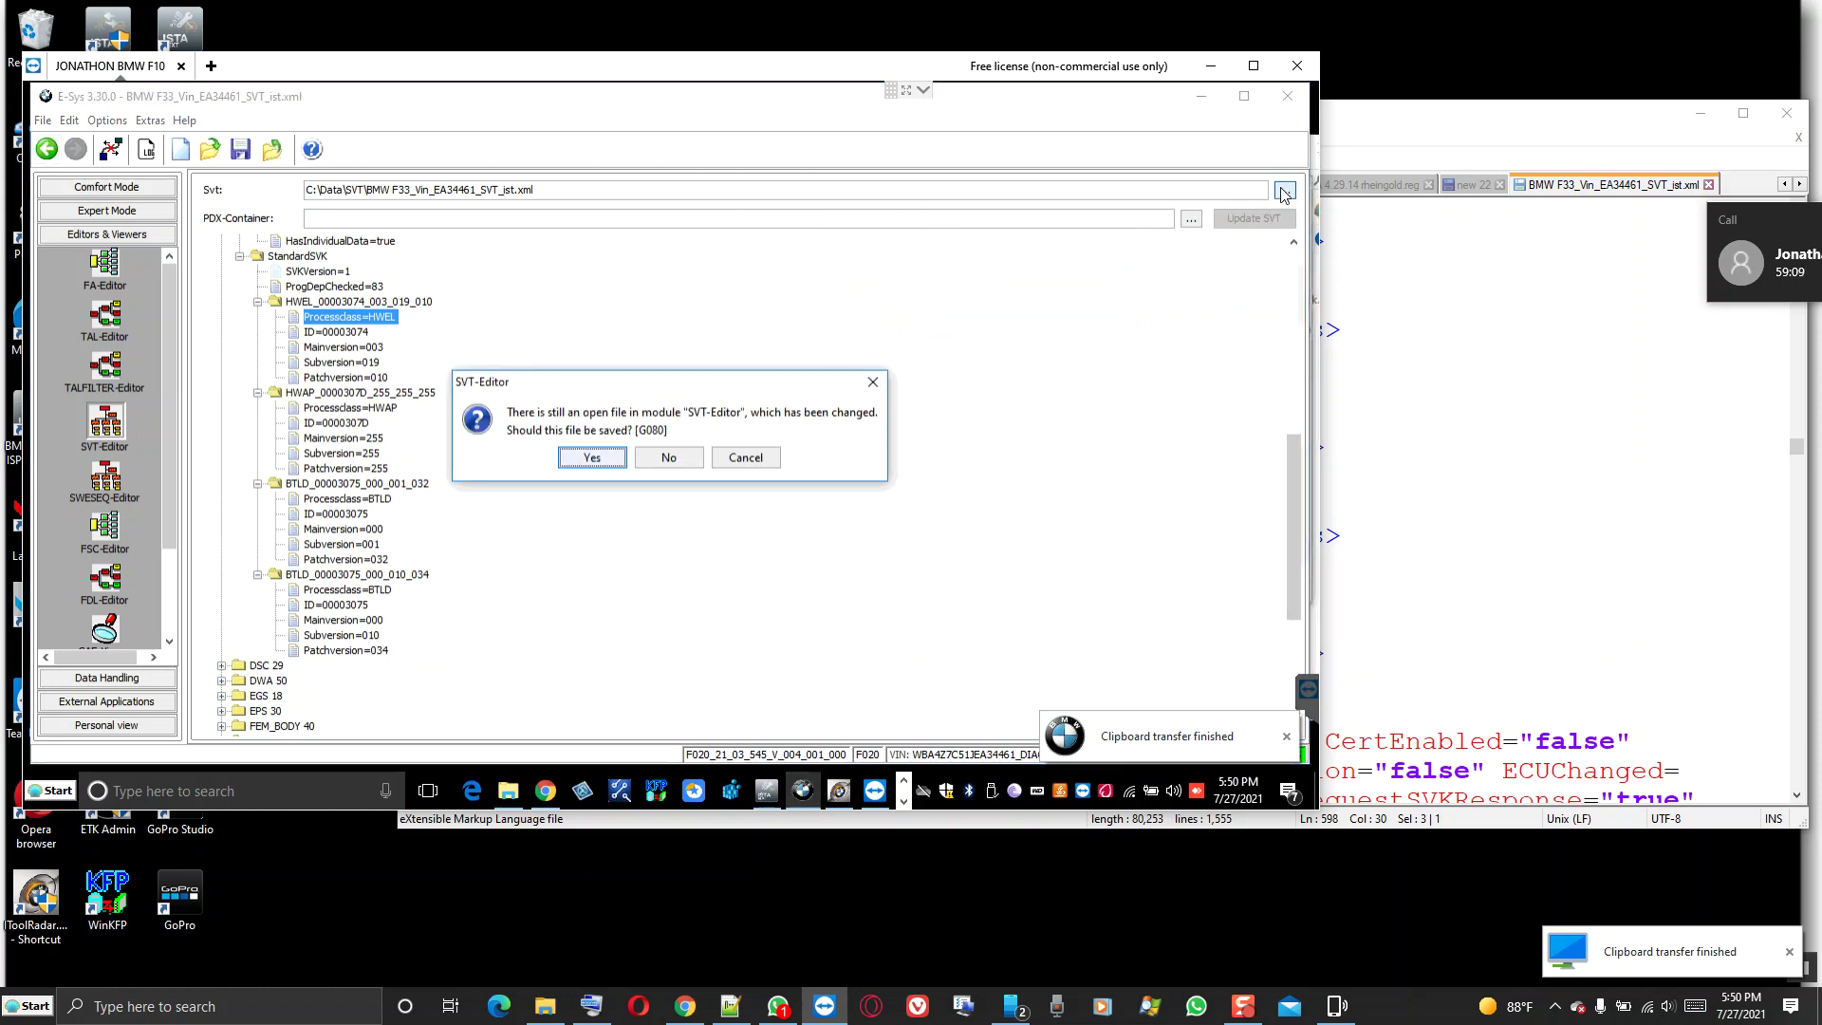
click(592, 457)
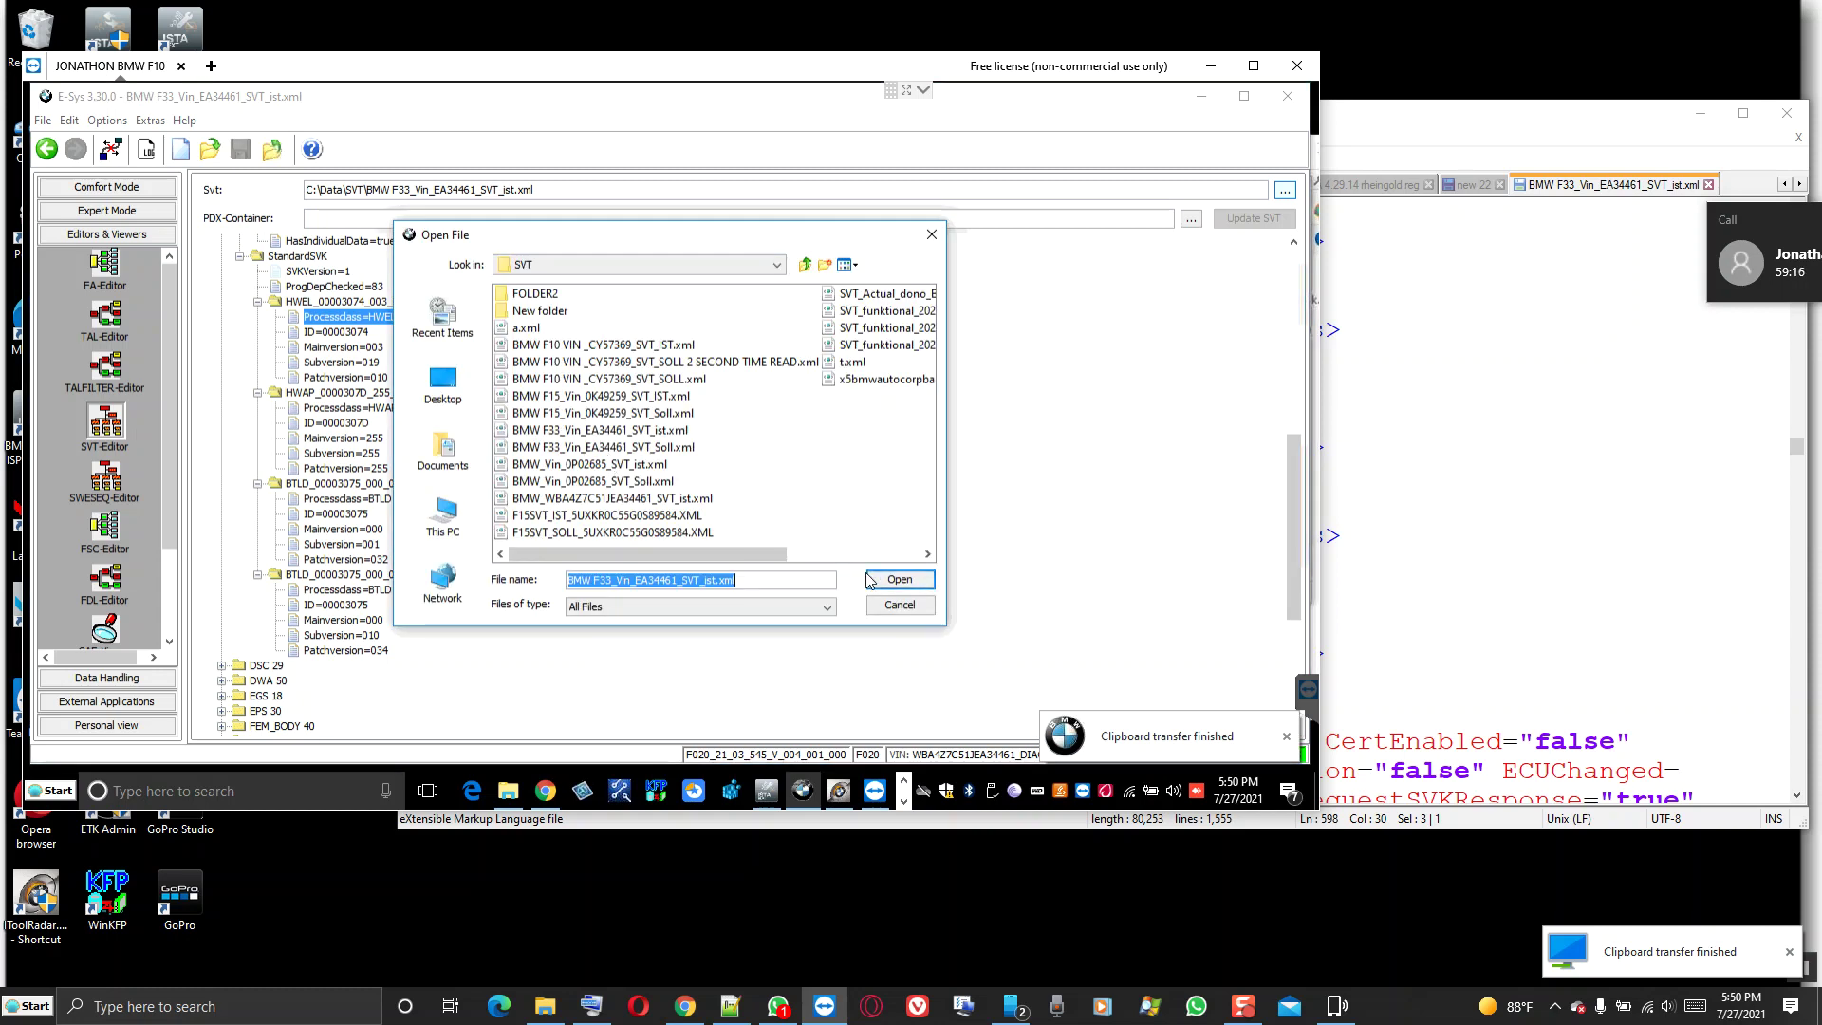
click(895, 616)
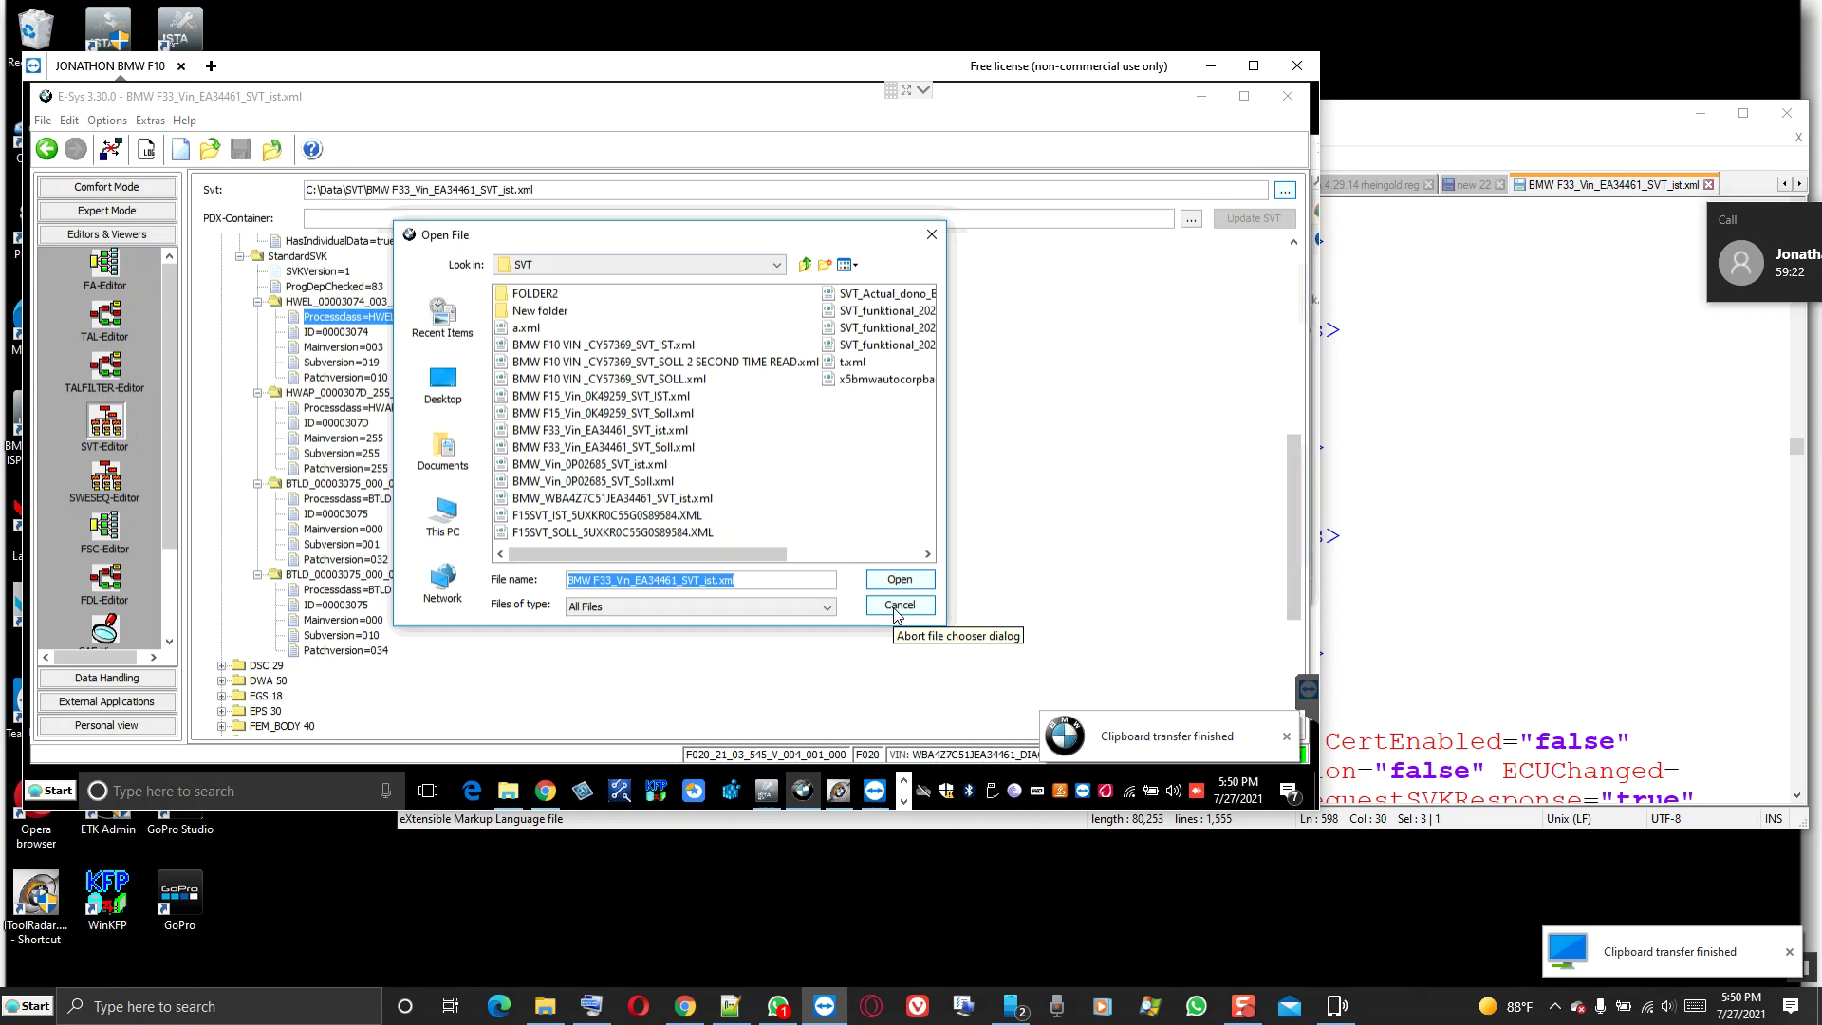
click(895, 615)
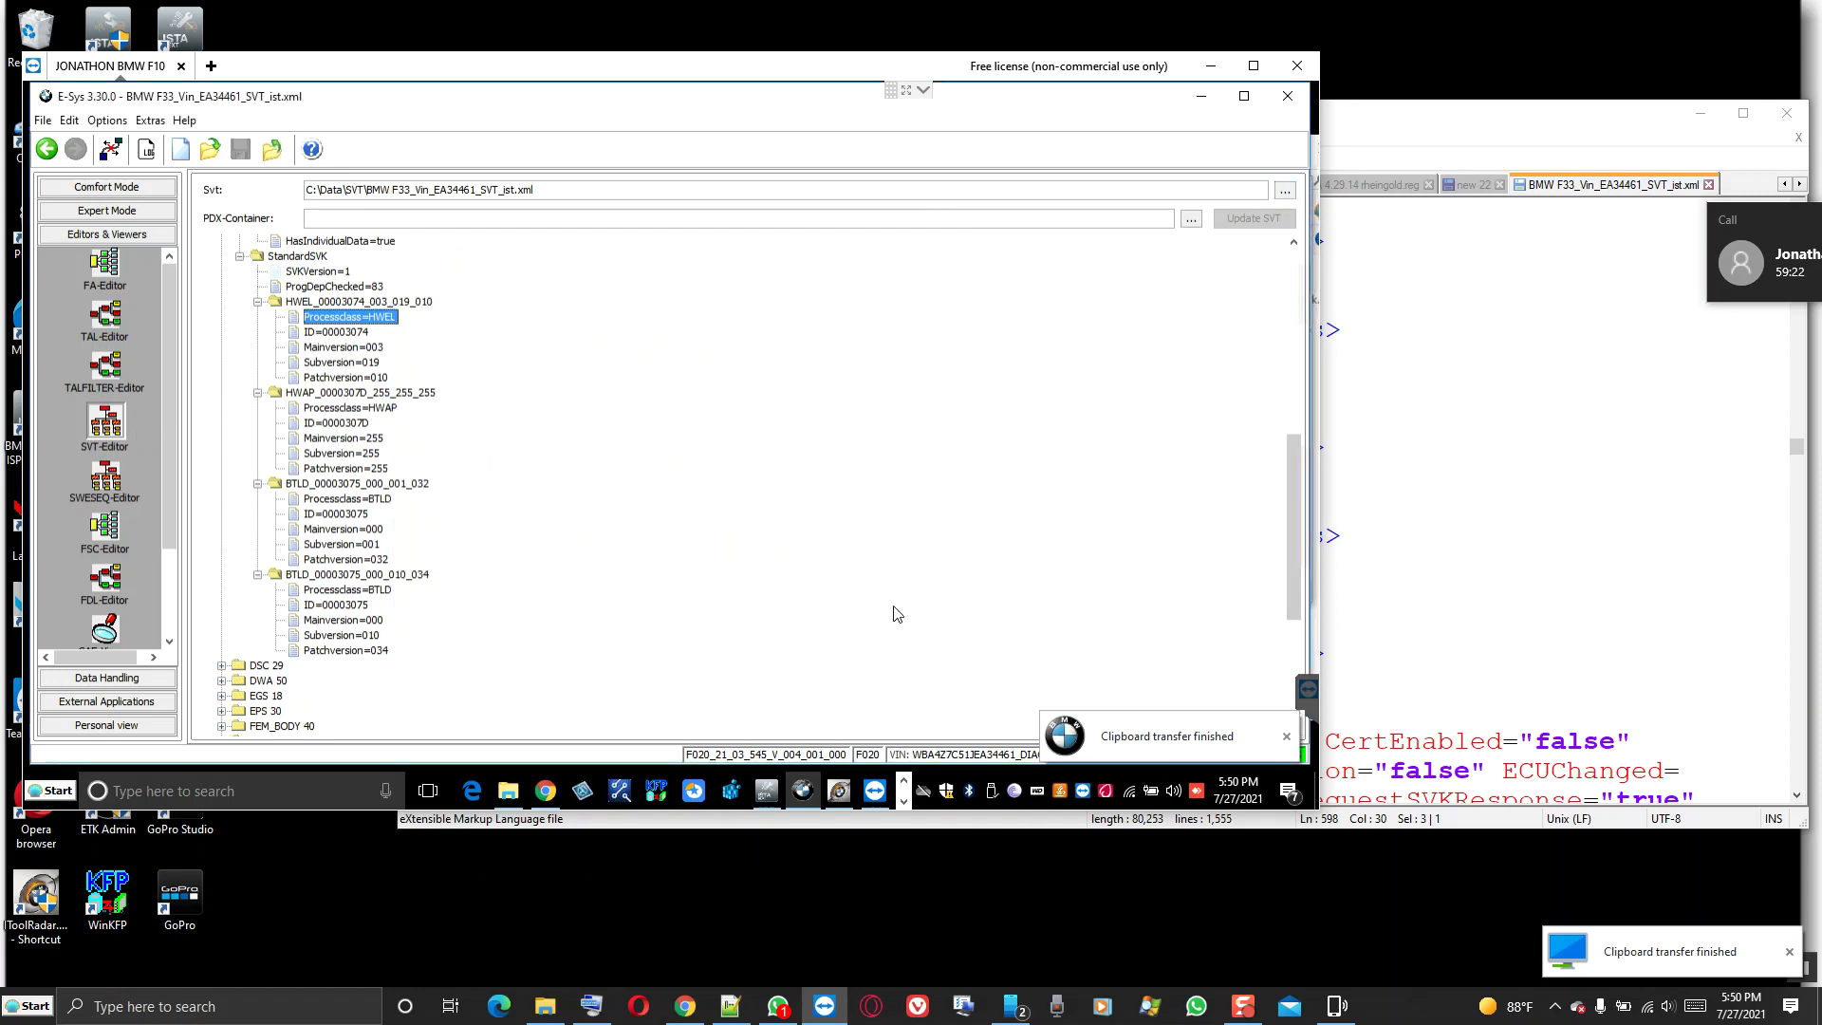
click(1286, 194)
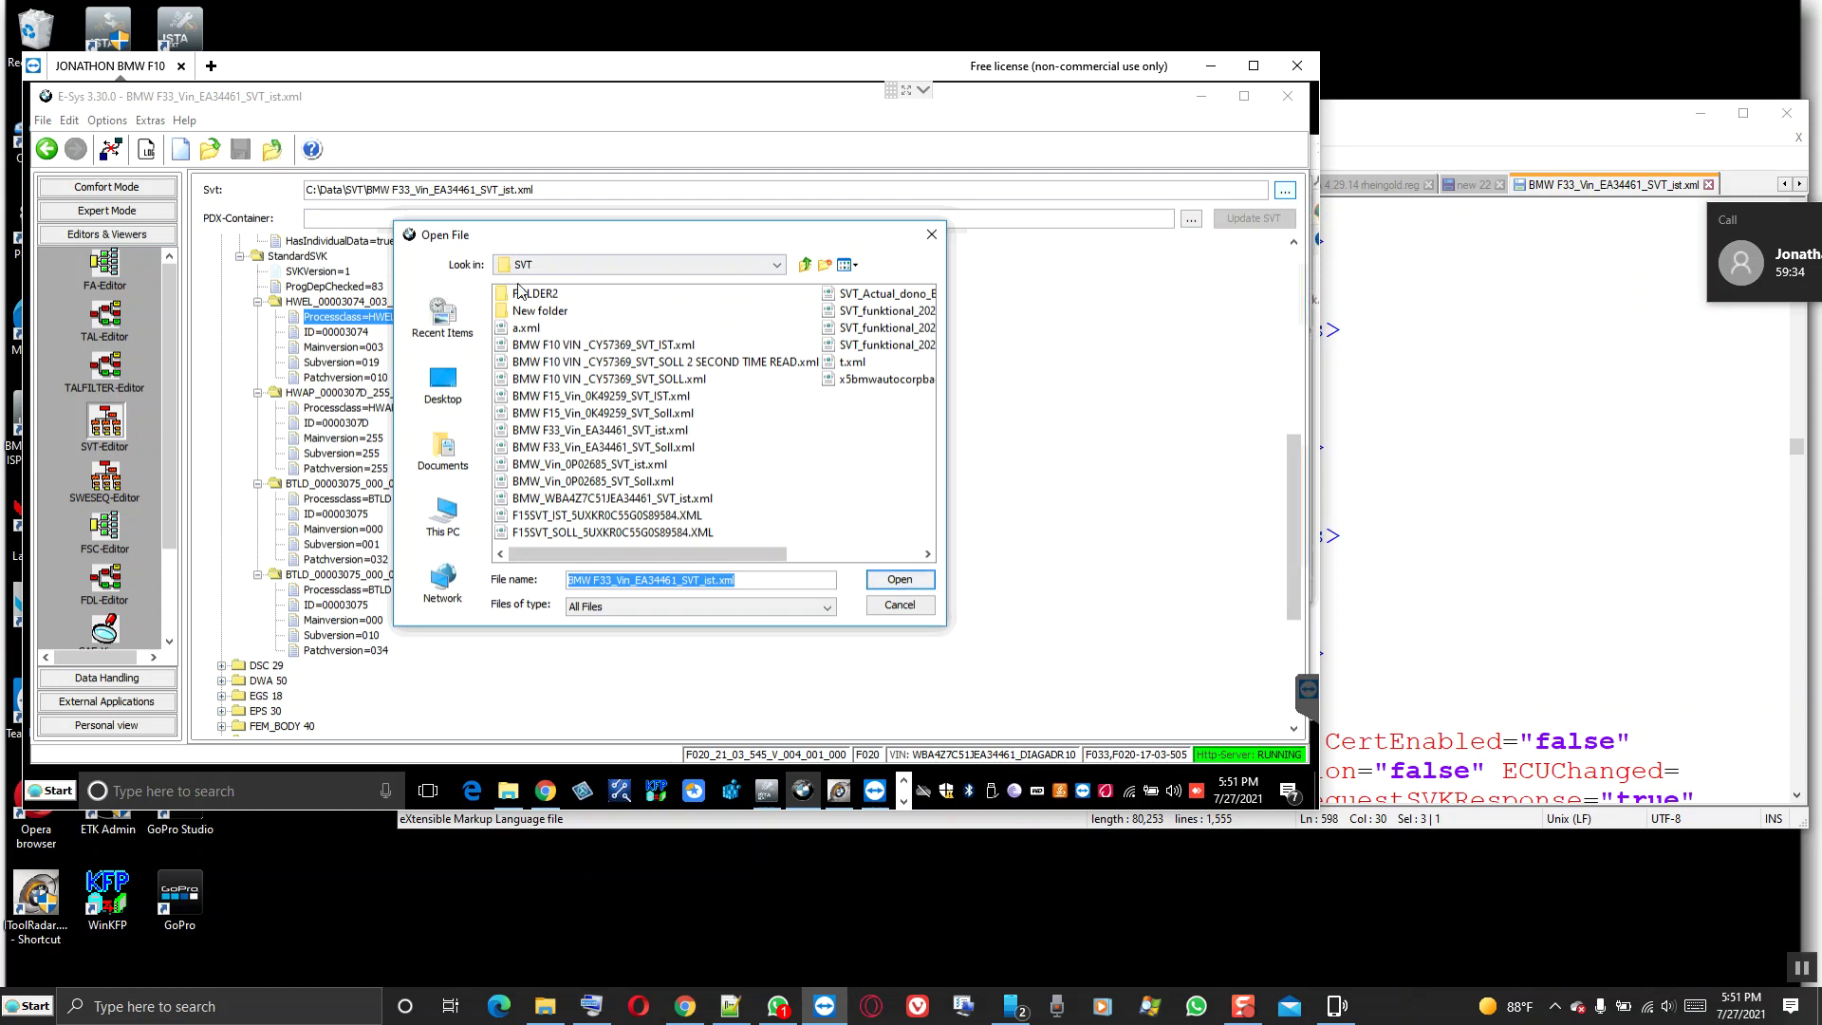
Browse the SVT data folder and its New folder subfolder while checking the file's location in Explorer.
click(804, 268)
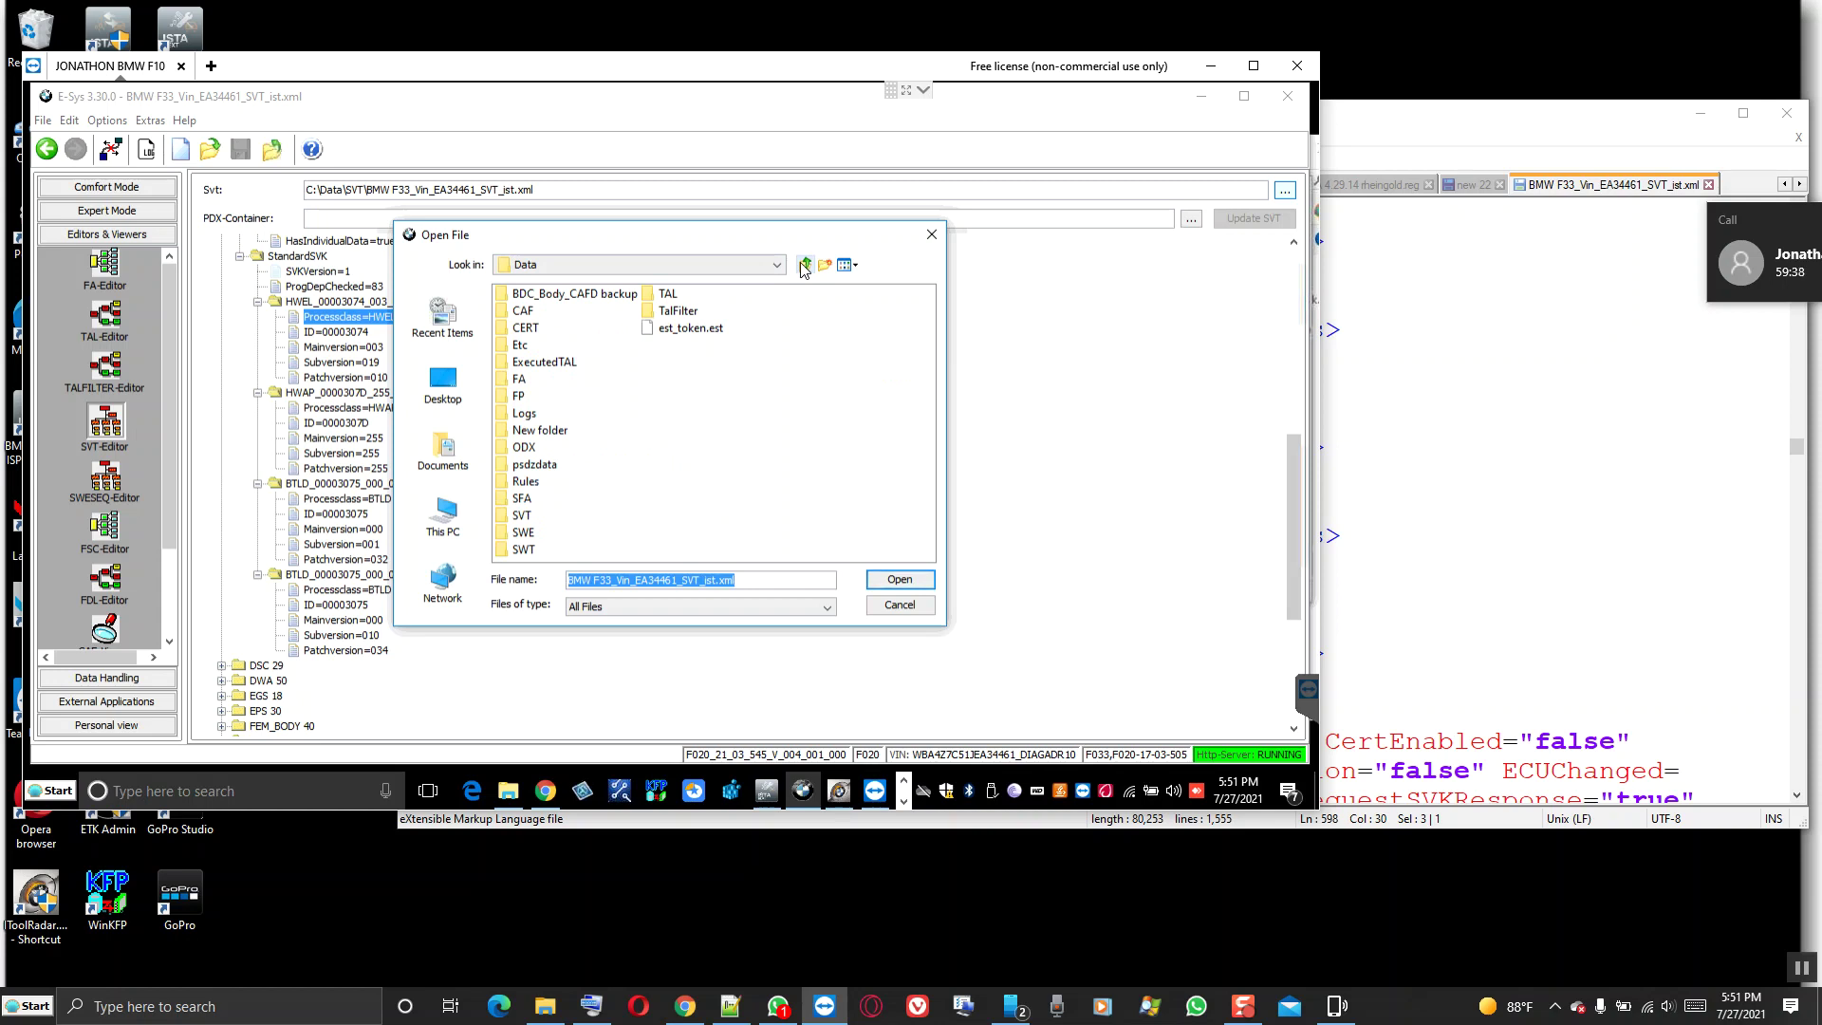
click(508, 800)
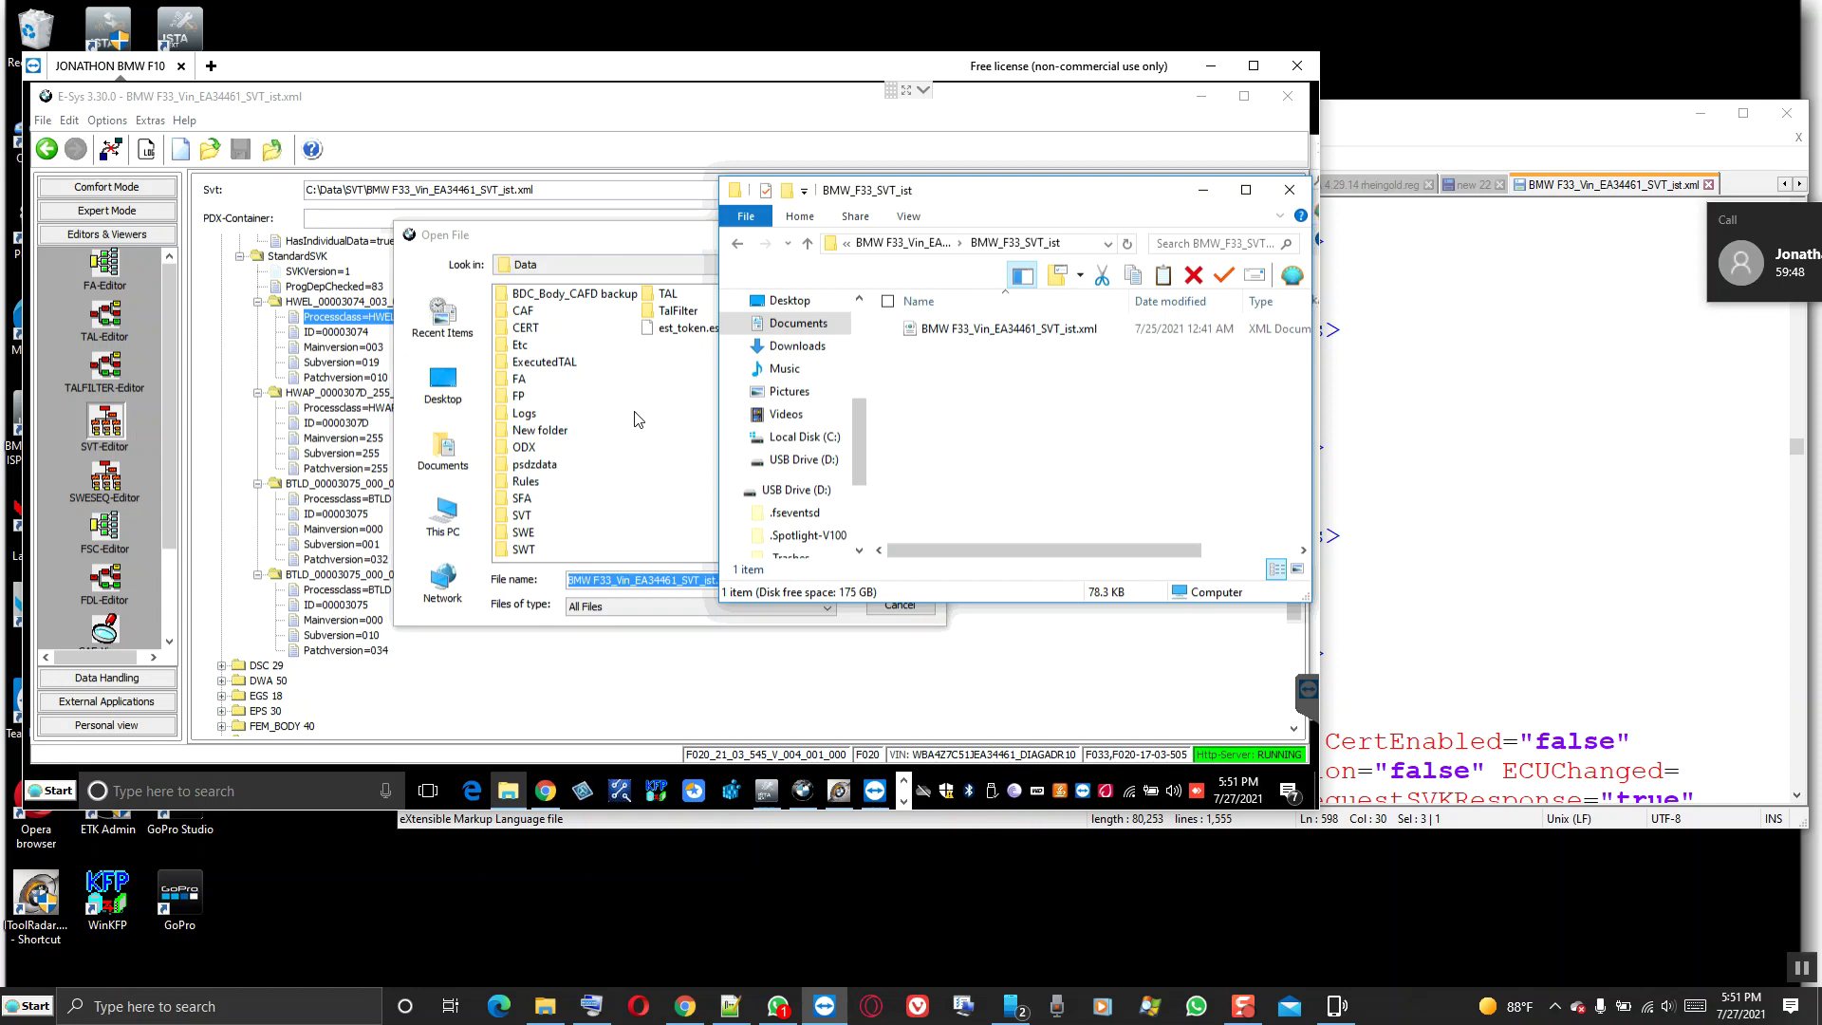
click(515, 225)
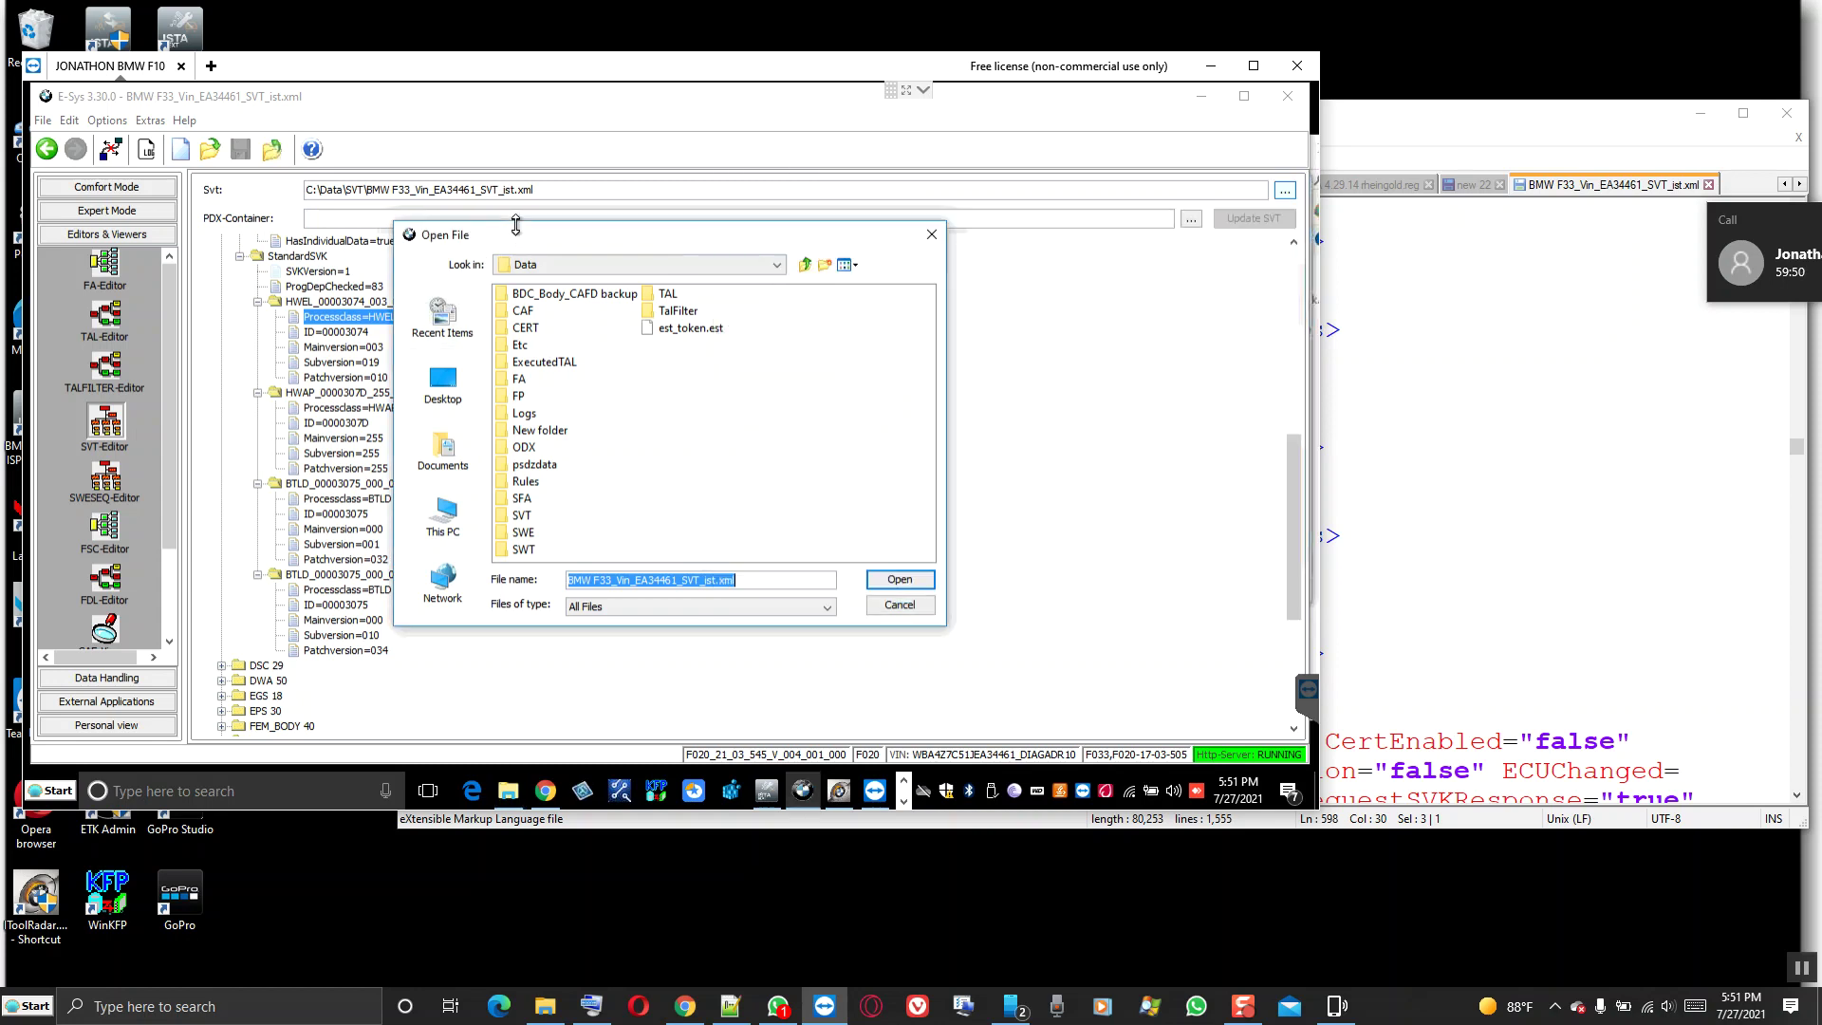
drag(515, 225, 515, 223)
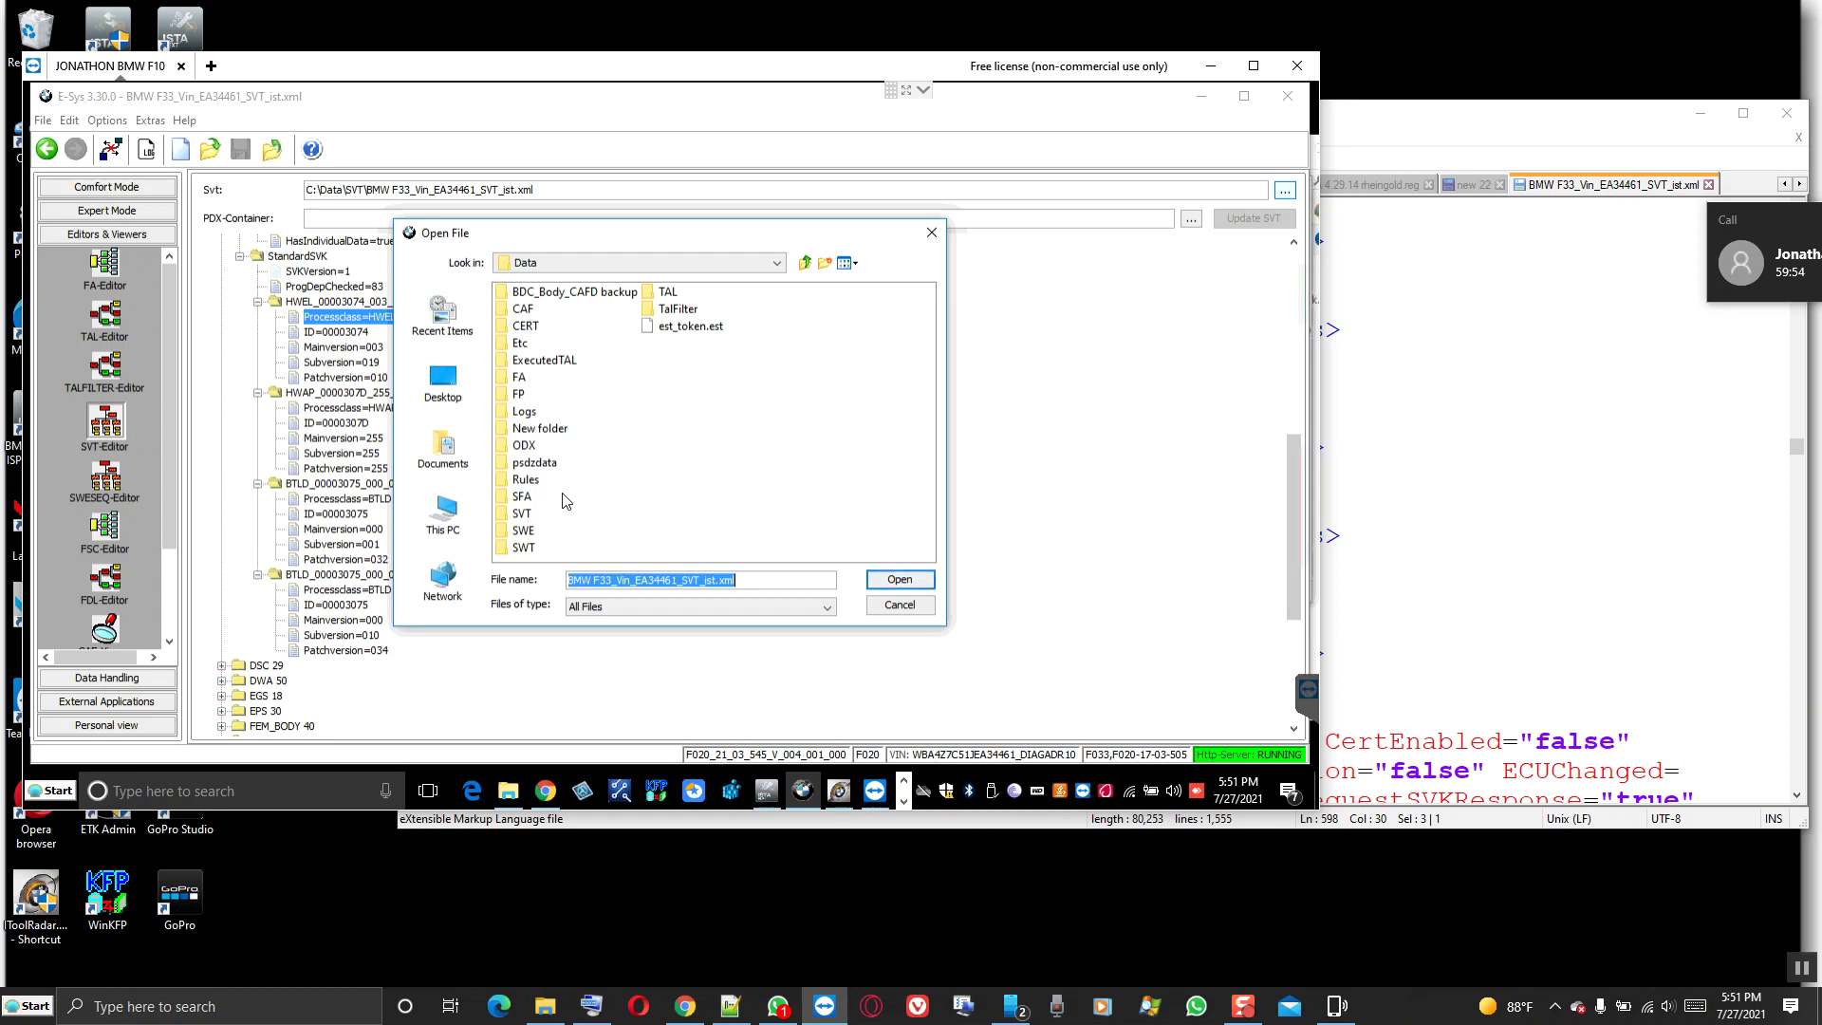
click(523, 516)
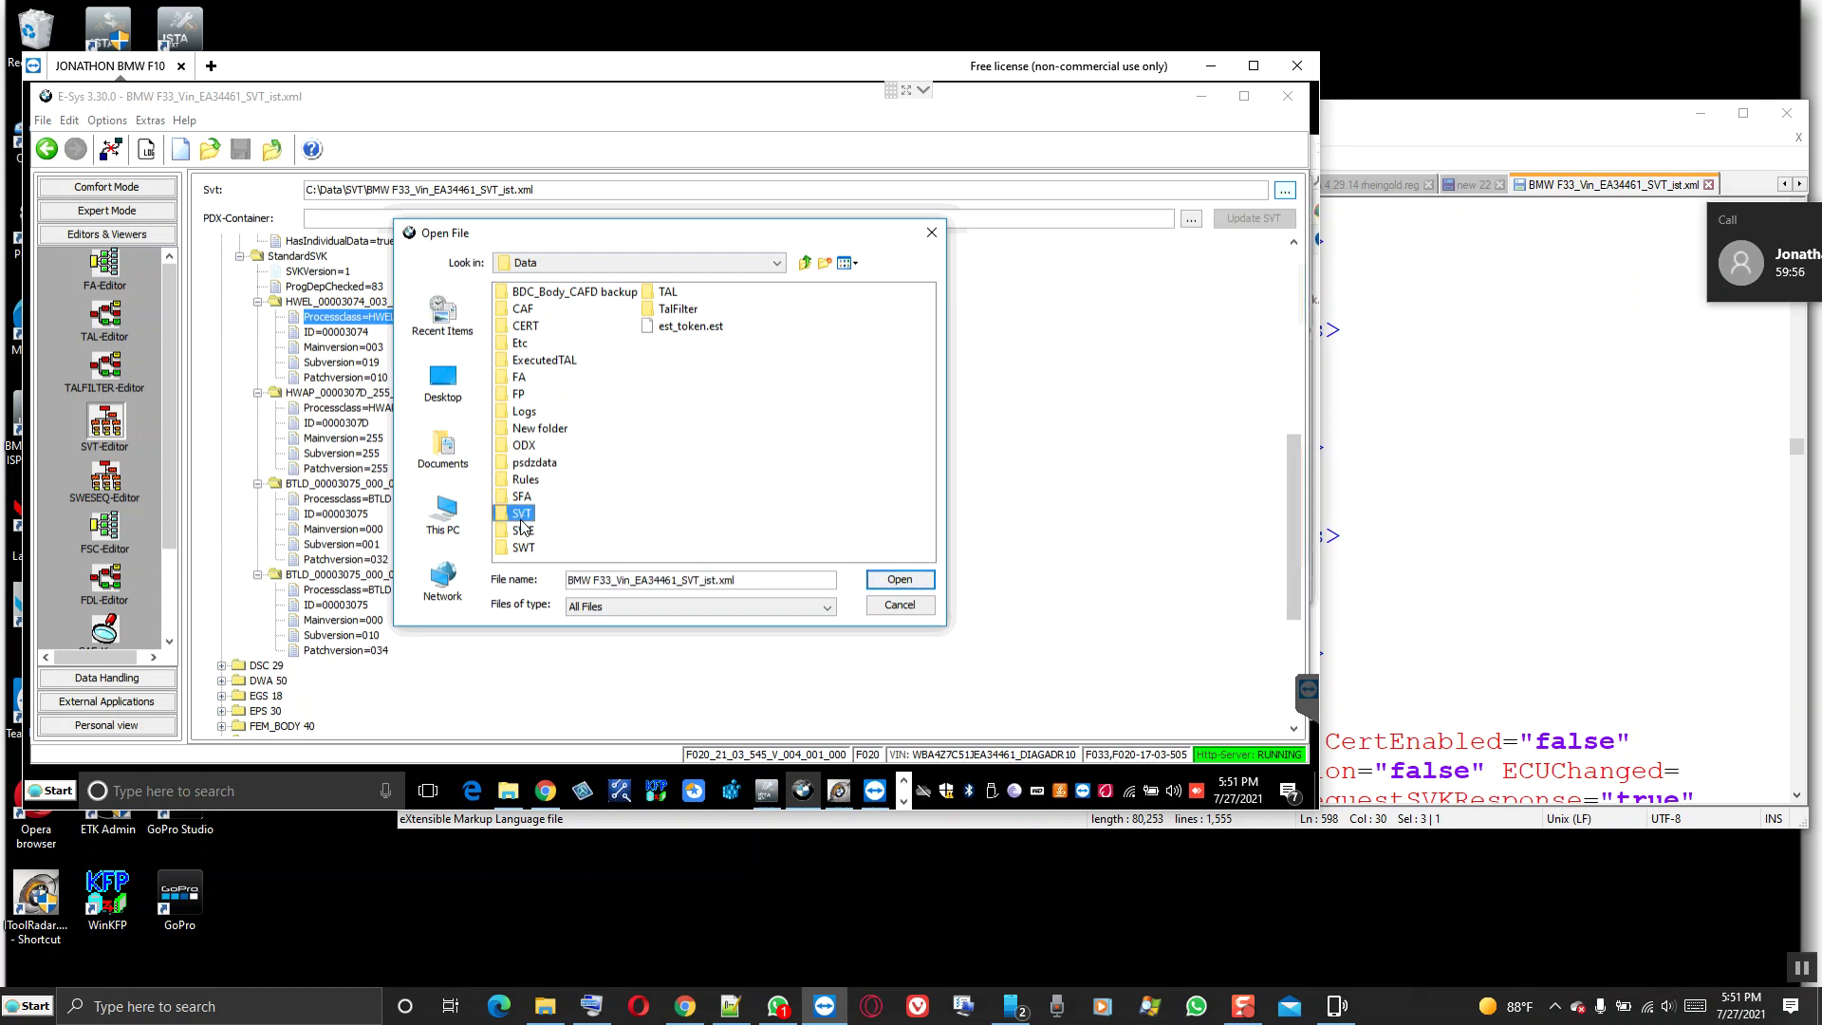
double_click(521, 517)
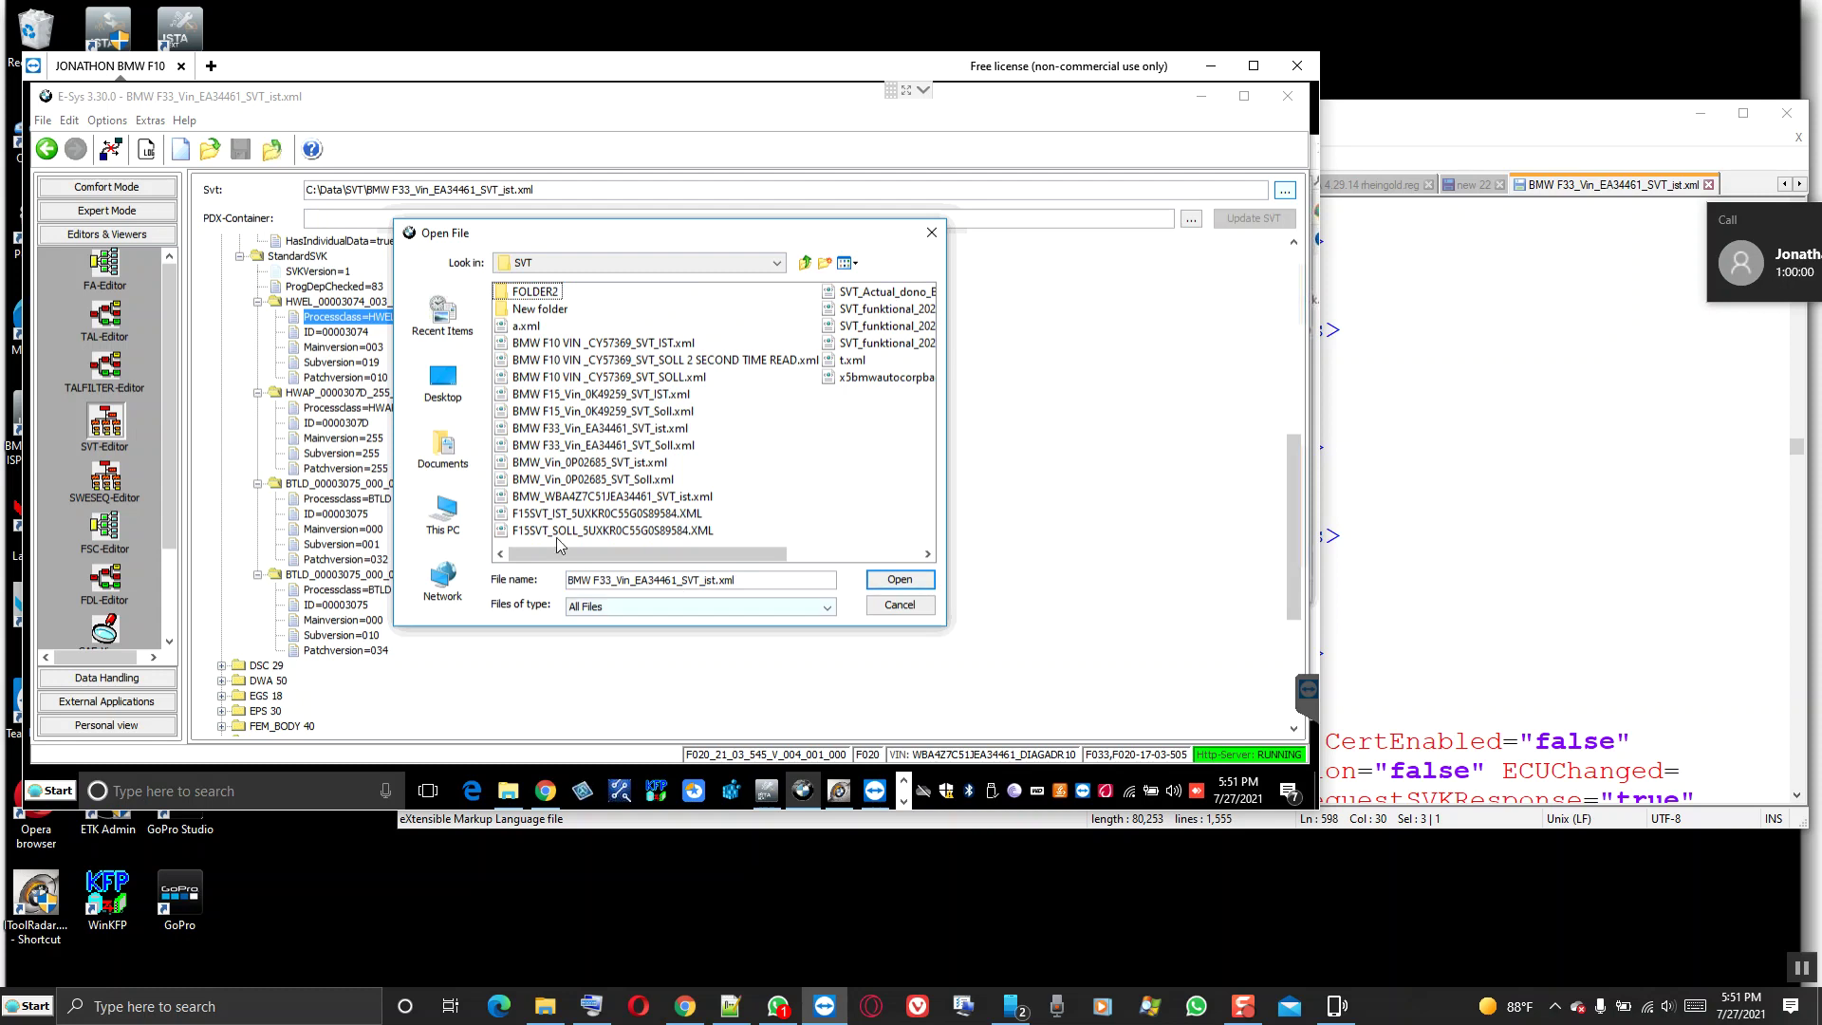
click(548, 317)
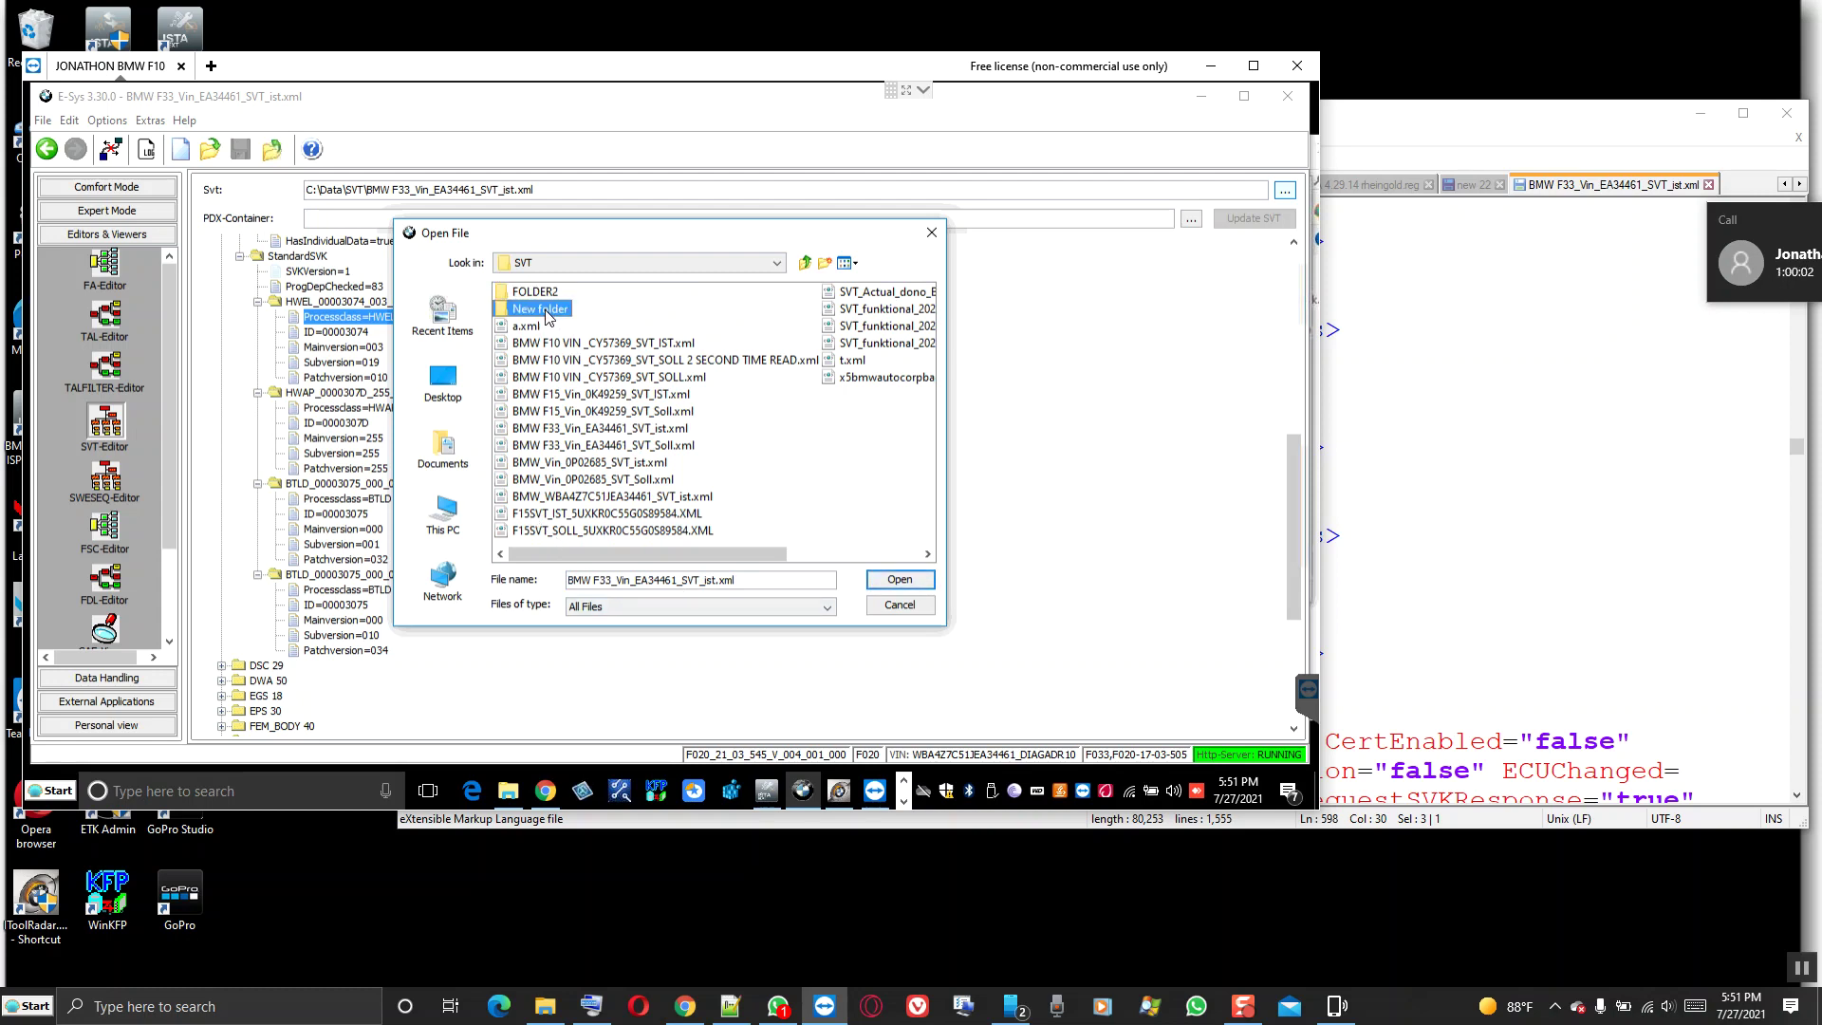
double_click(547, 313)
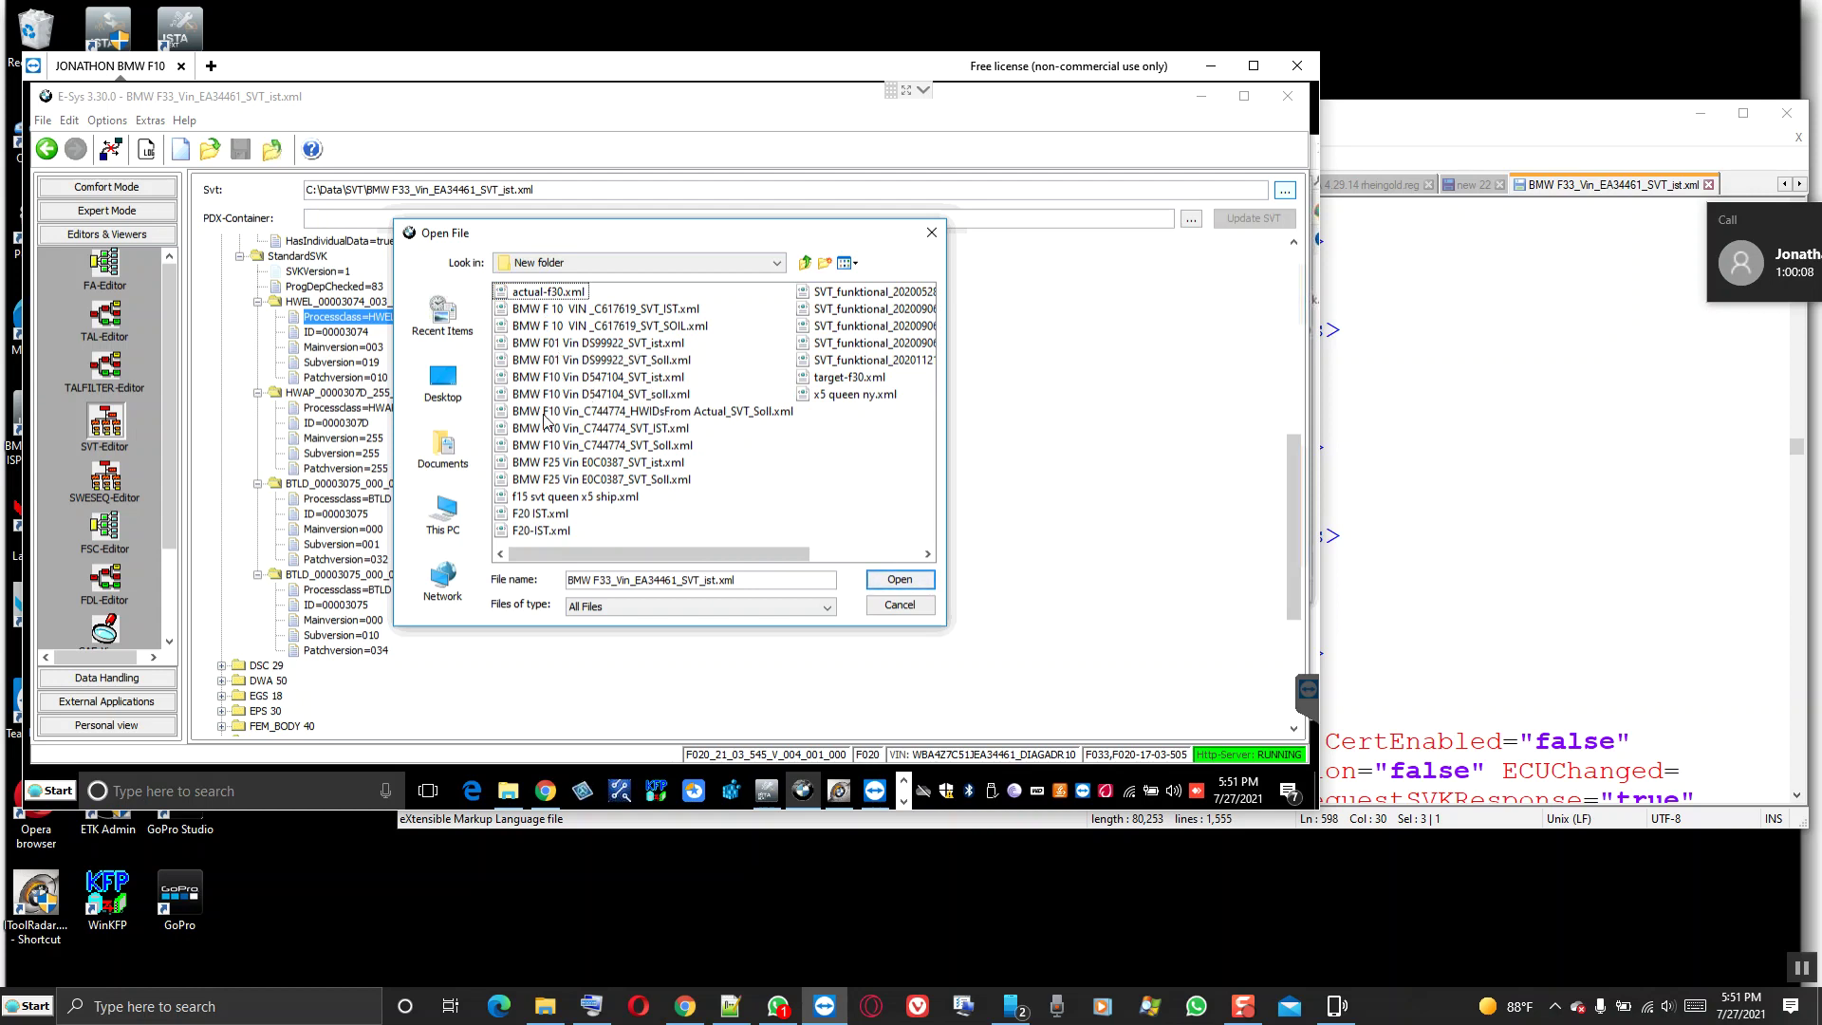
click(510, 791)
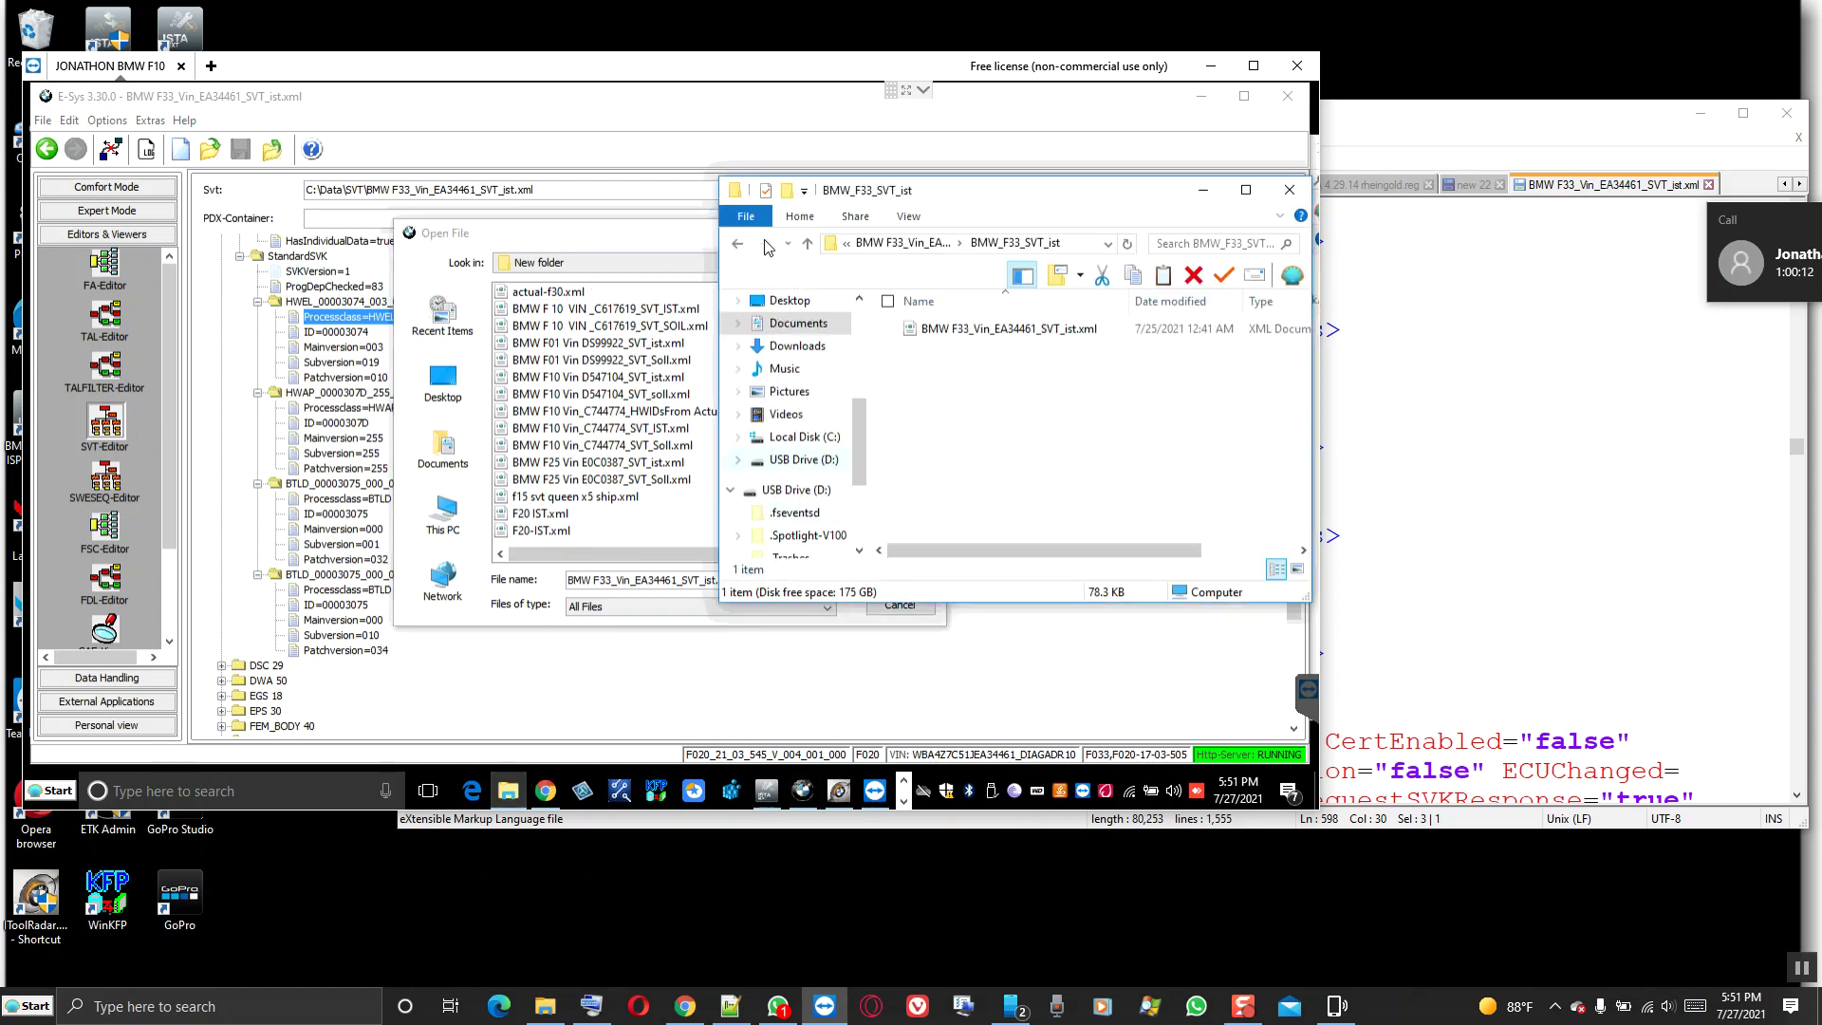
click(739, 243)
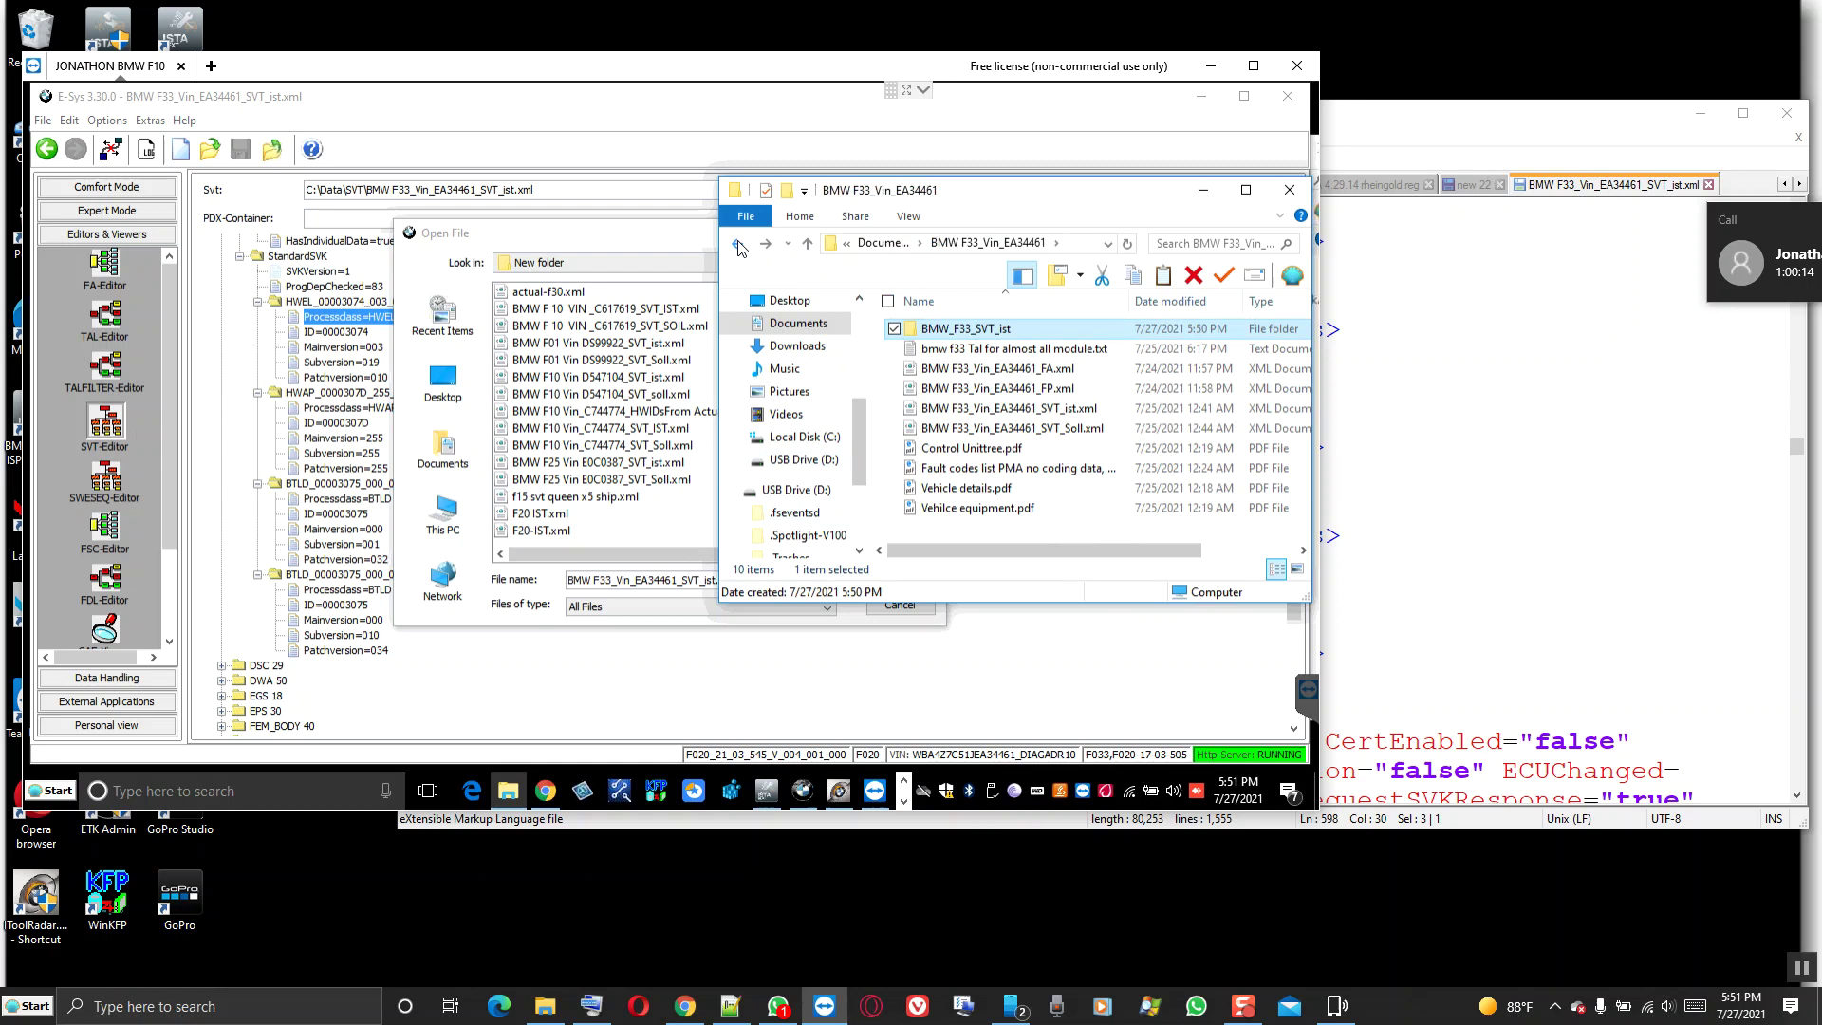
click(969, 533)
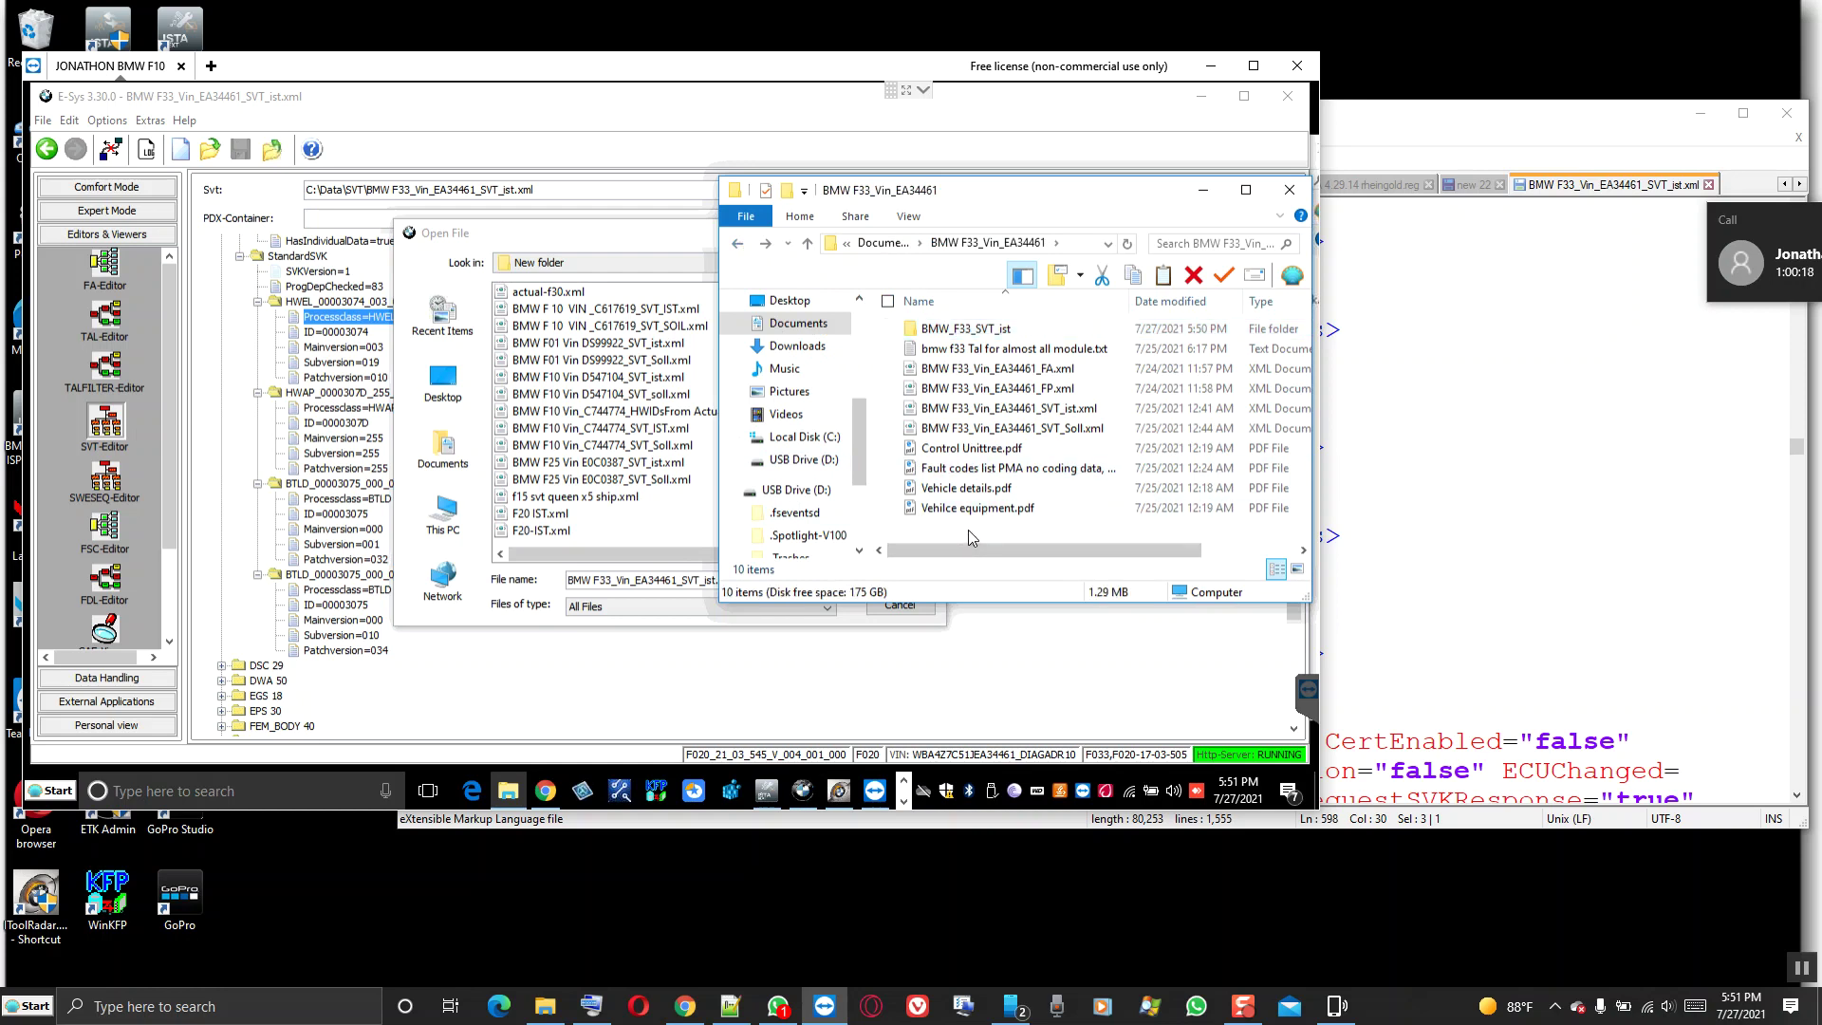
click(451, 452)
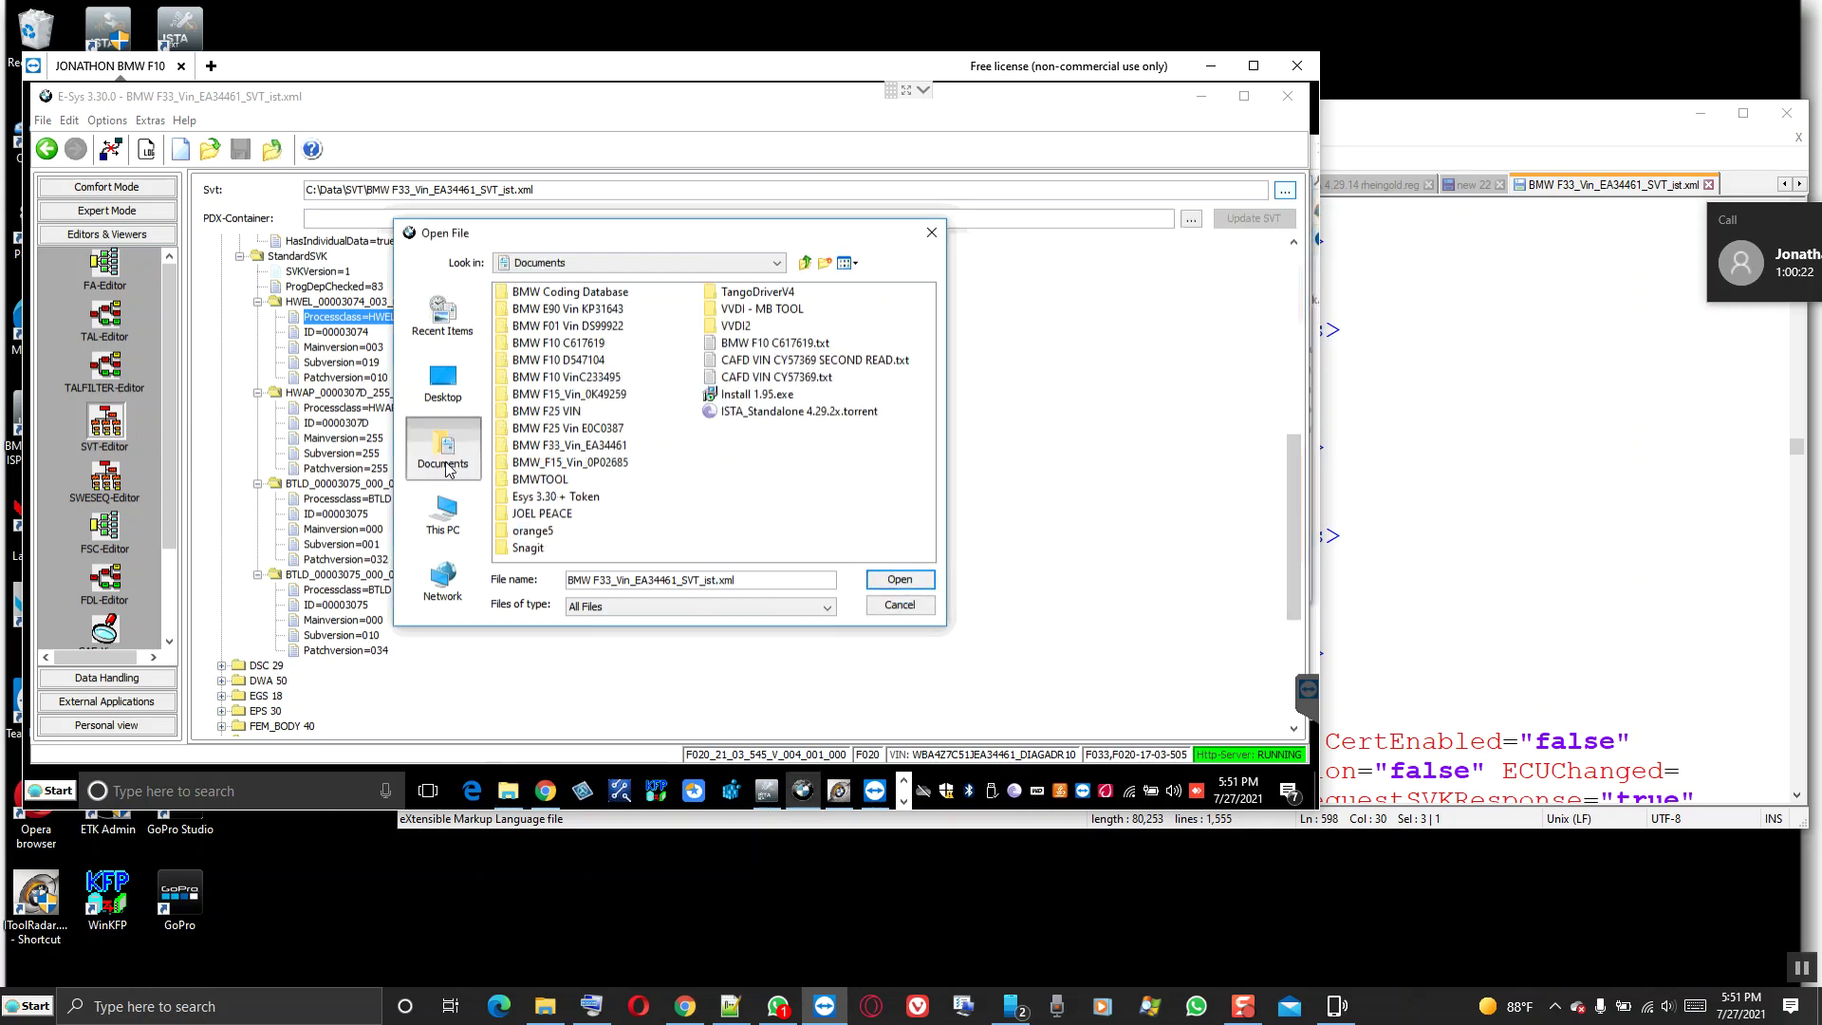
click(591, 446)
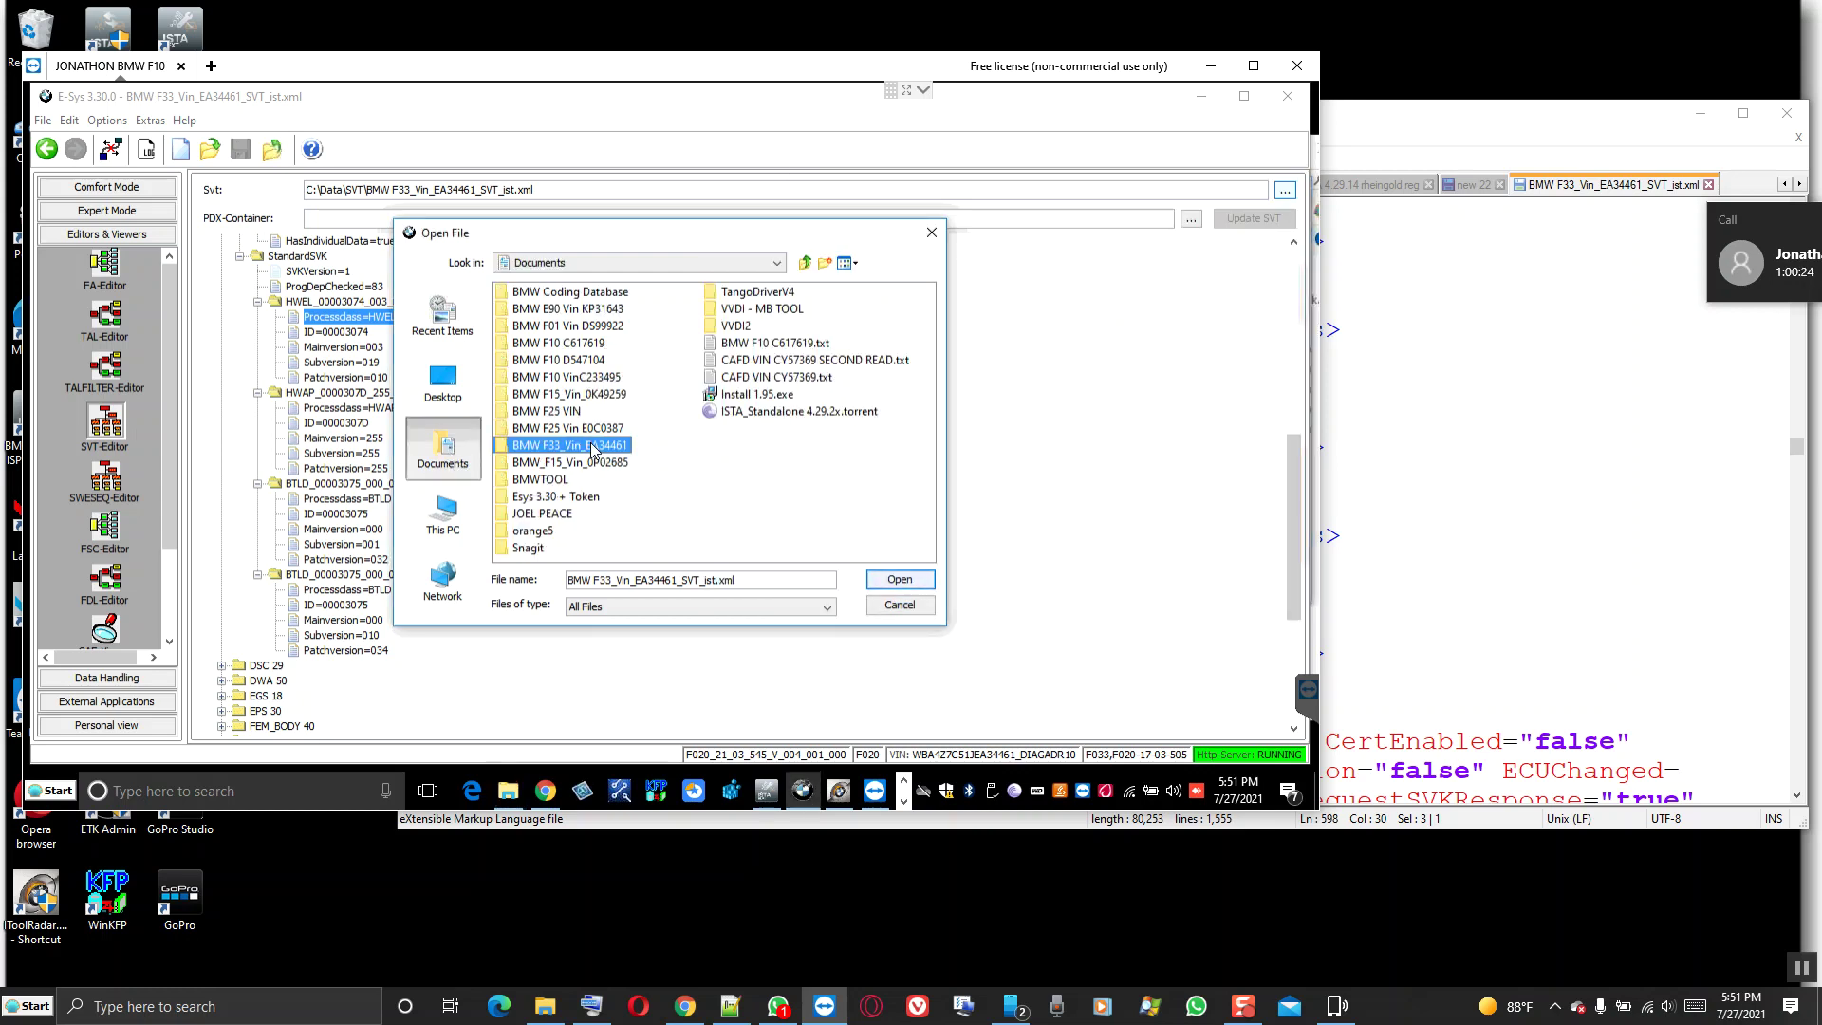
double_click(591, 446)
click(552, 293)
double_click(552, 294)
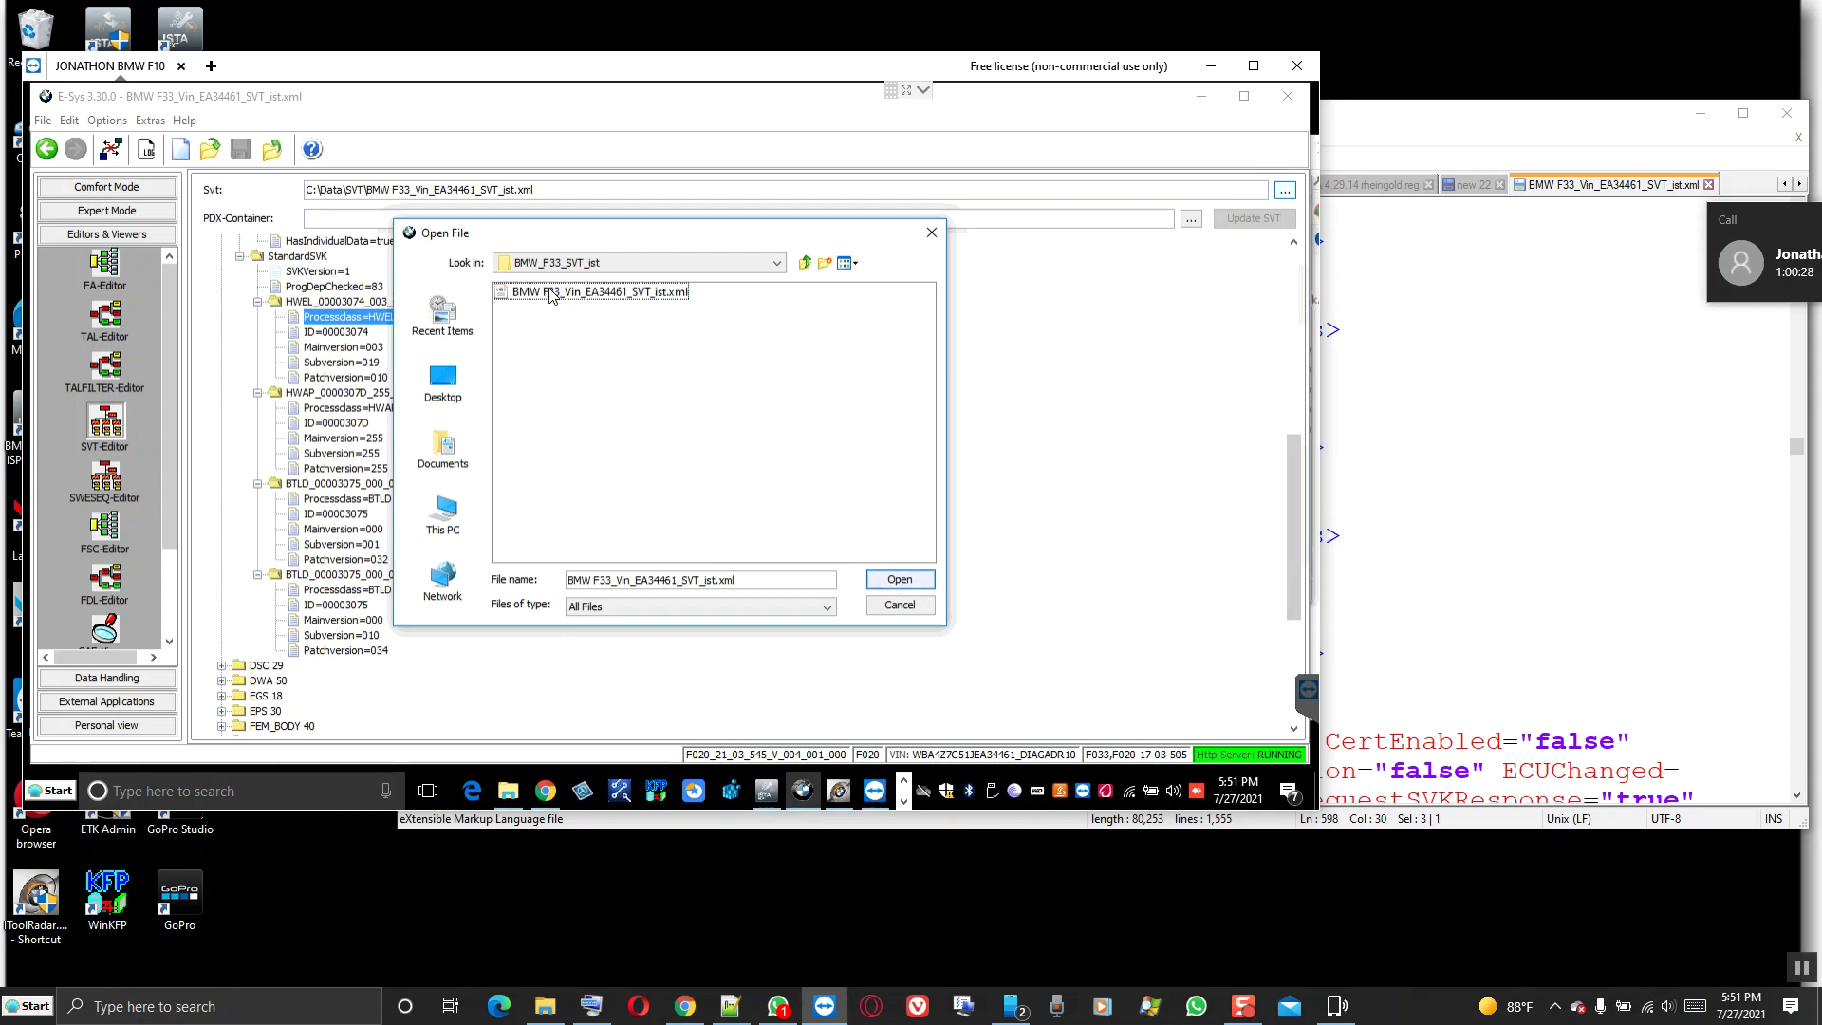
click(601, 294)
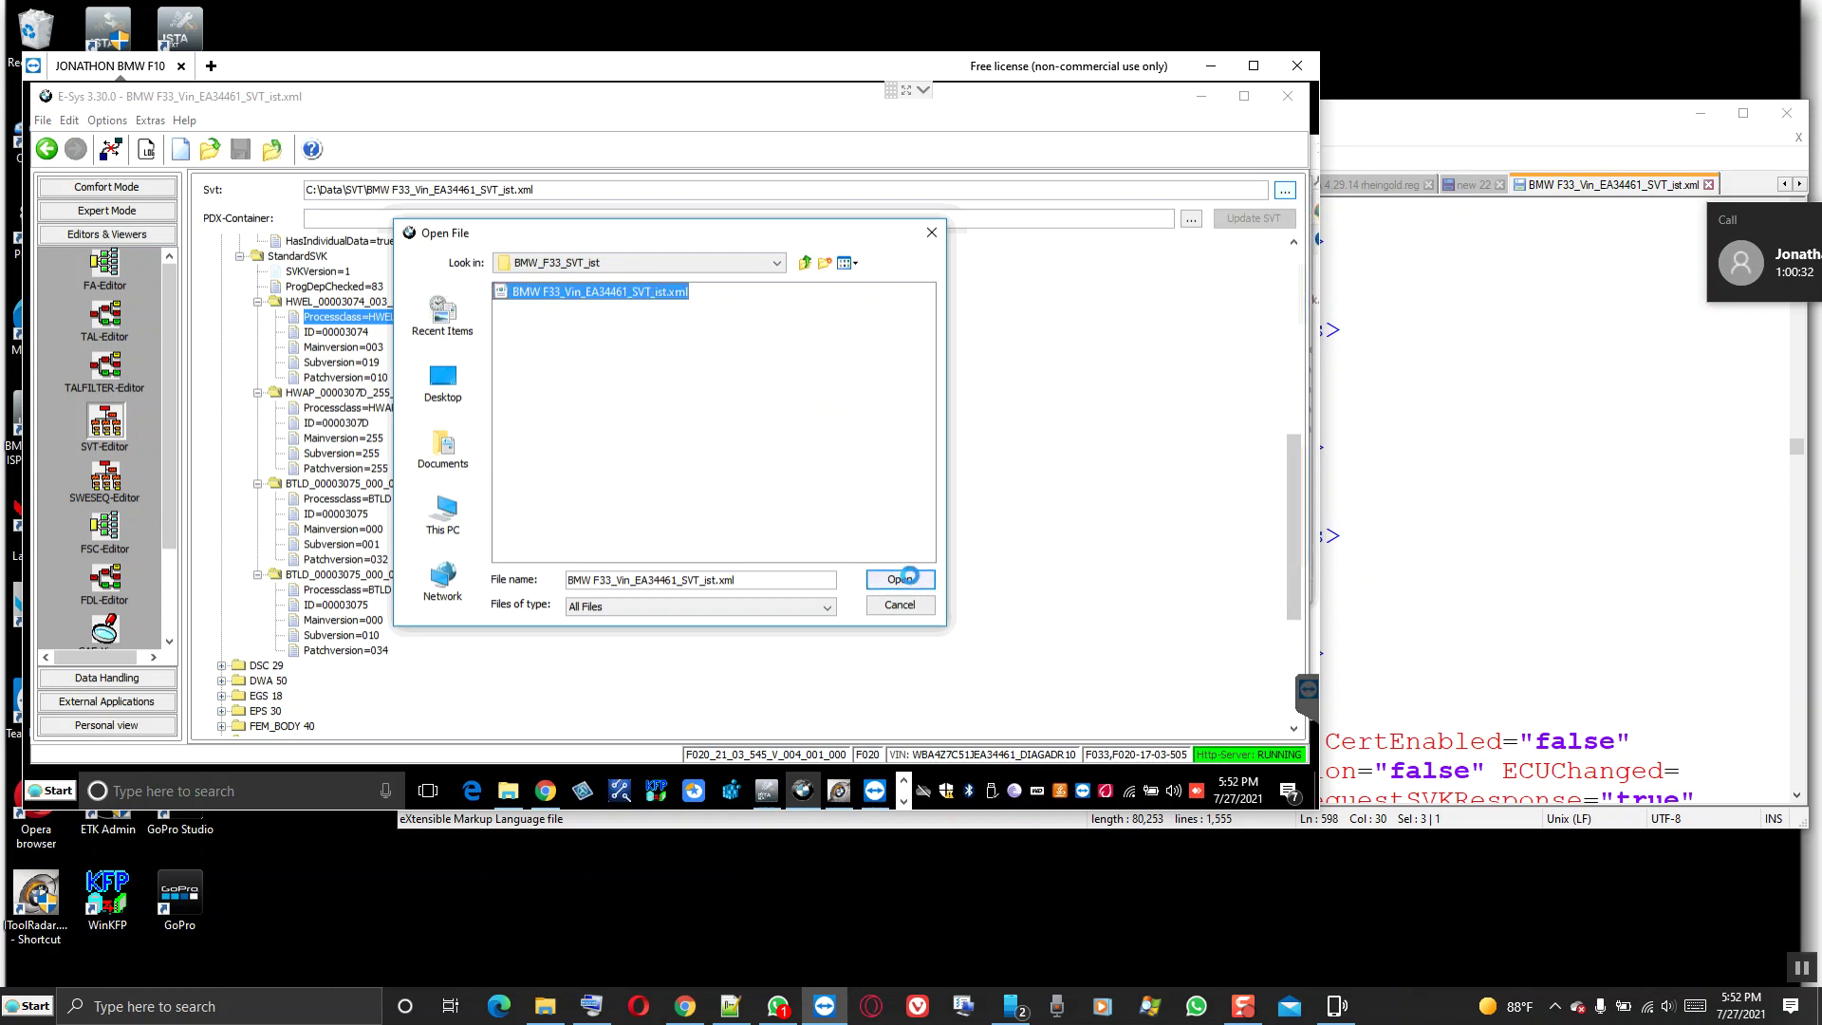
click(899, 580)
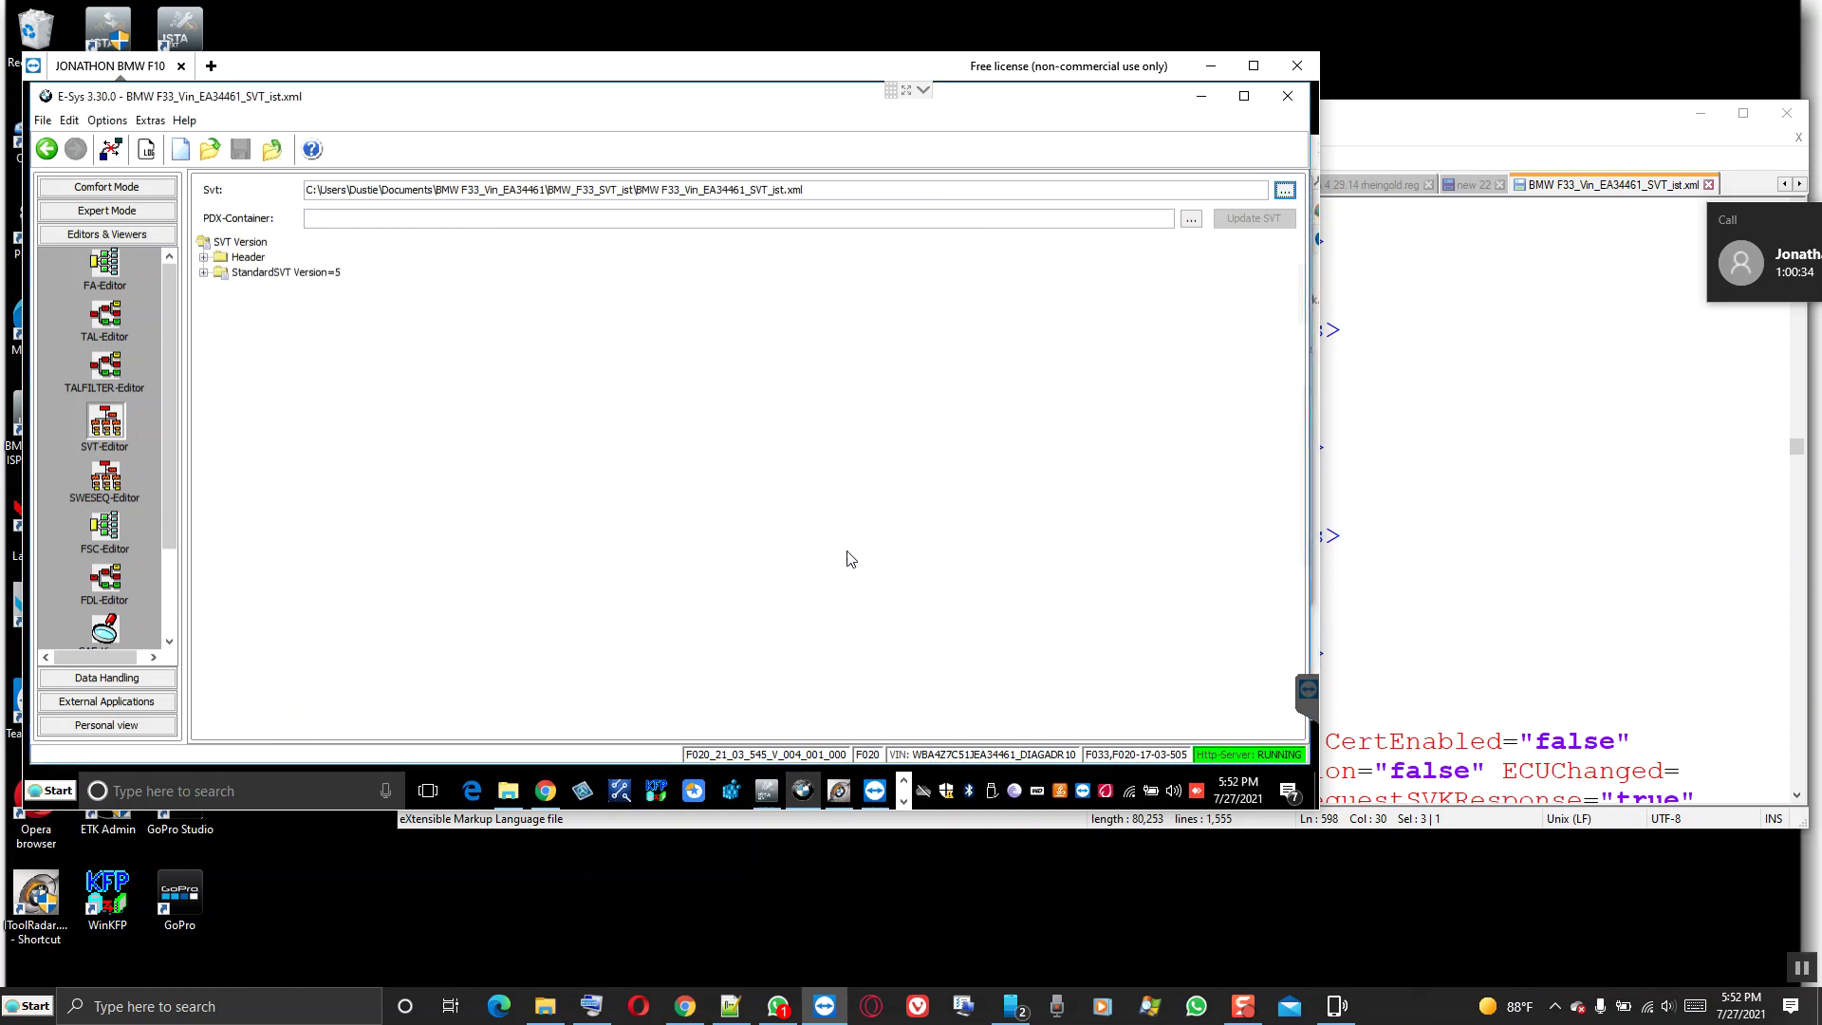
Fully expand DME_BAC3 12 and select the CAFD_FFFFFFFF_255_255_255 entry in its StandardSVK.
click(204, 273)
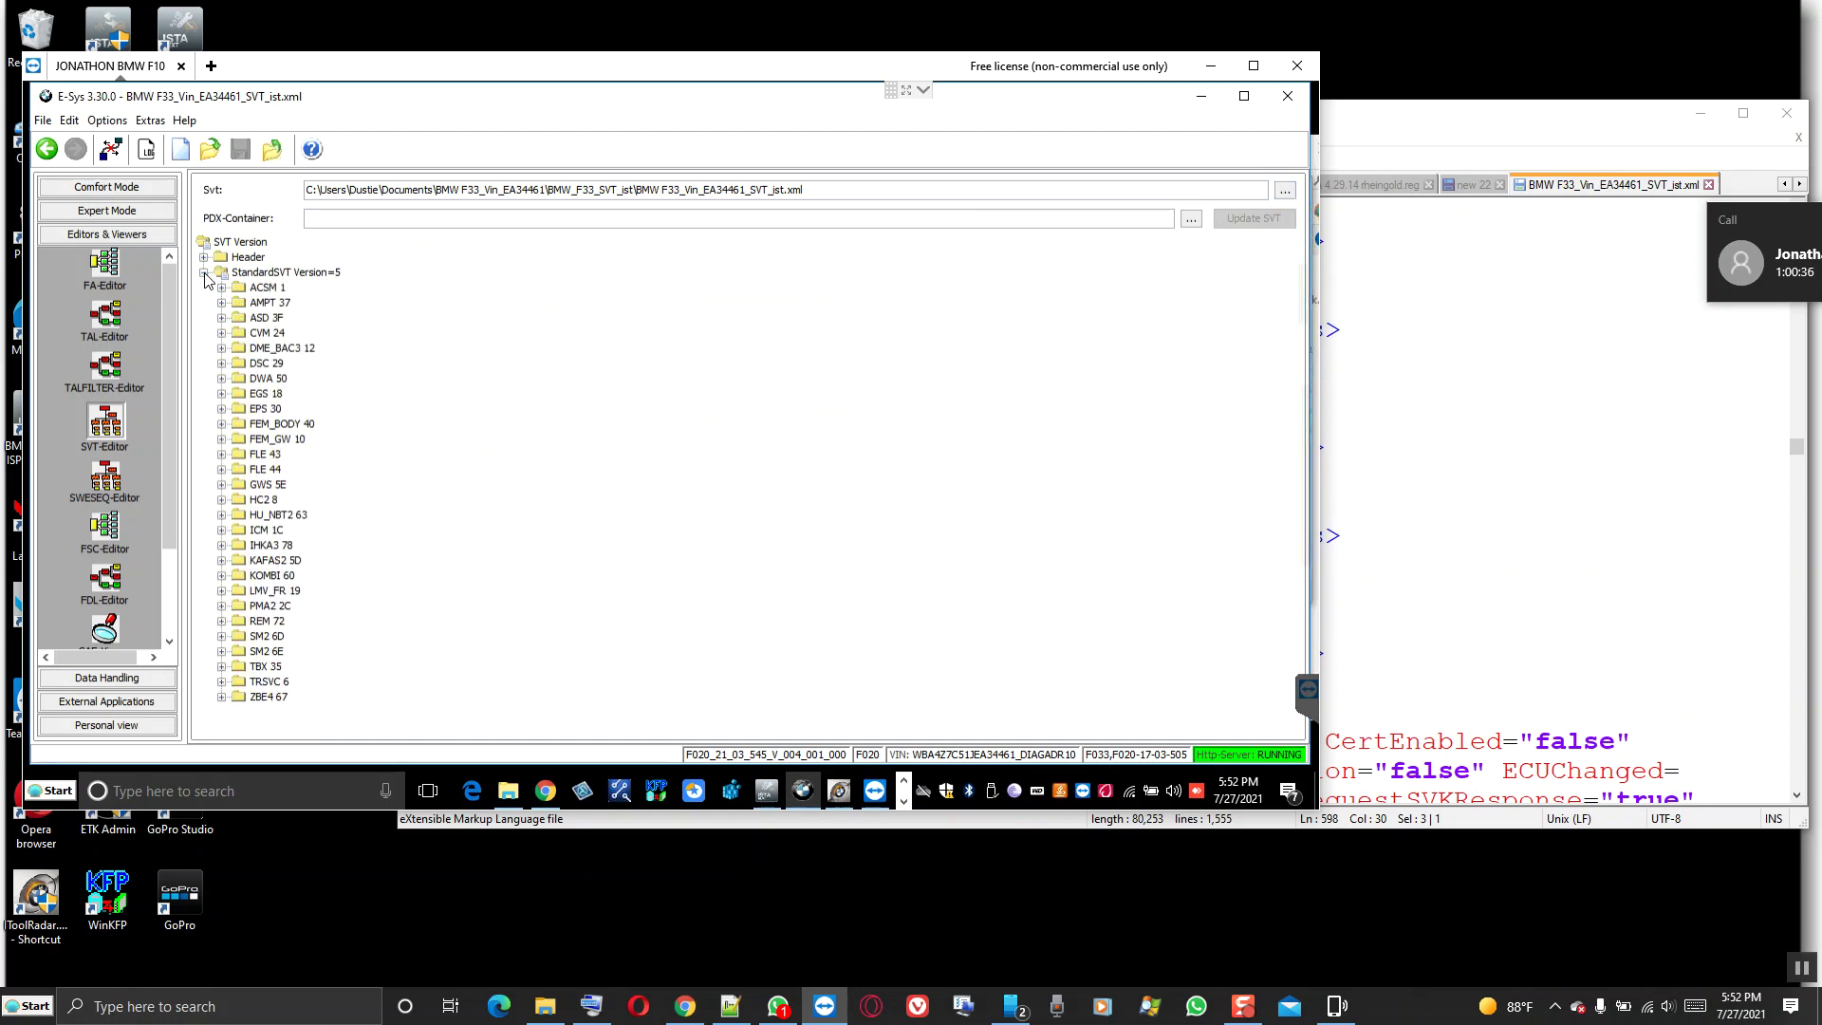
click(265, 350)
right_click(266, 350)
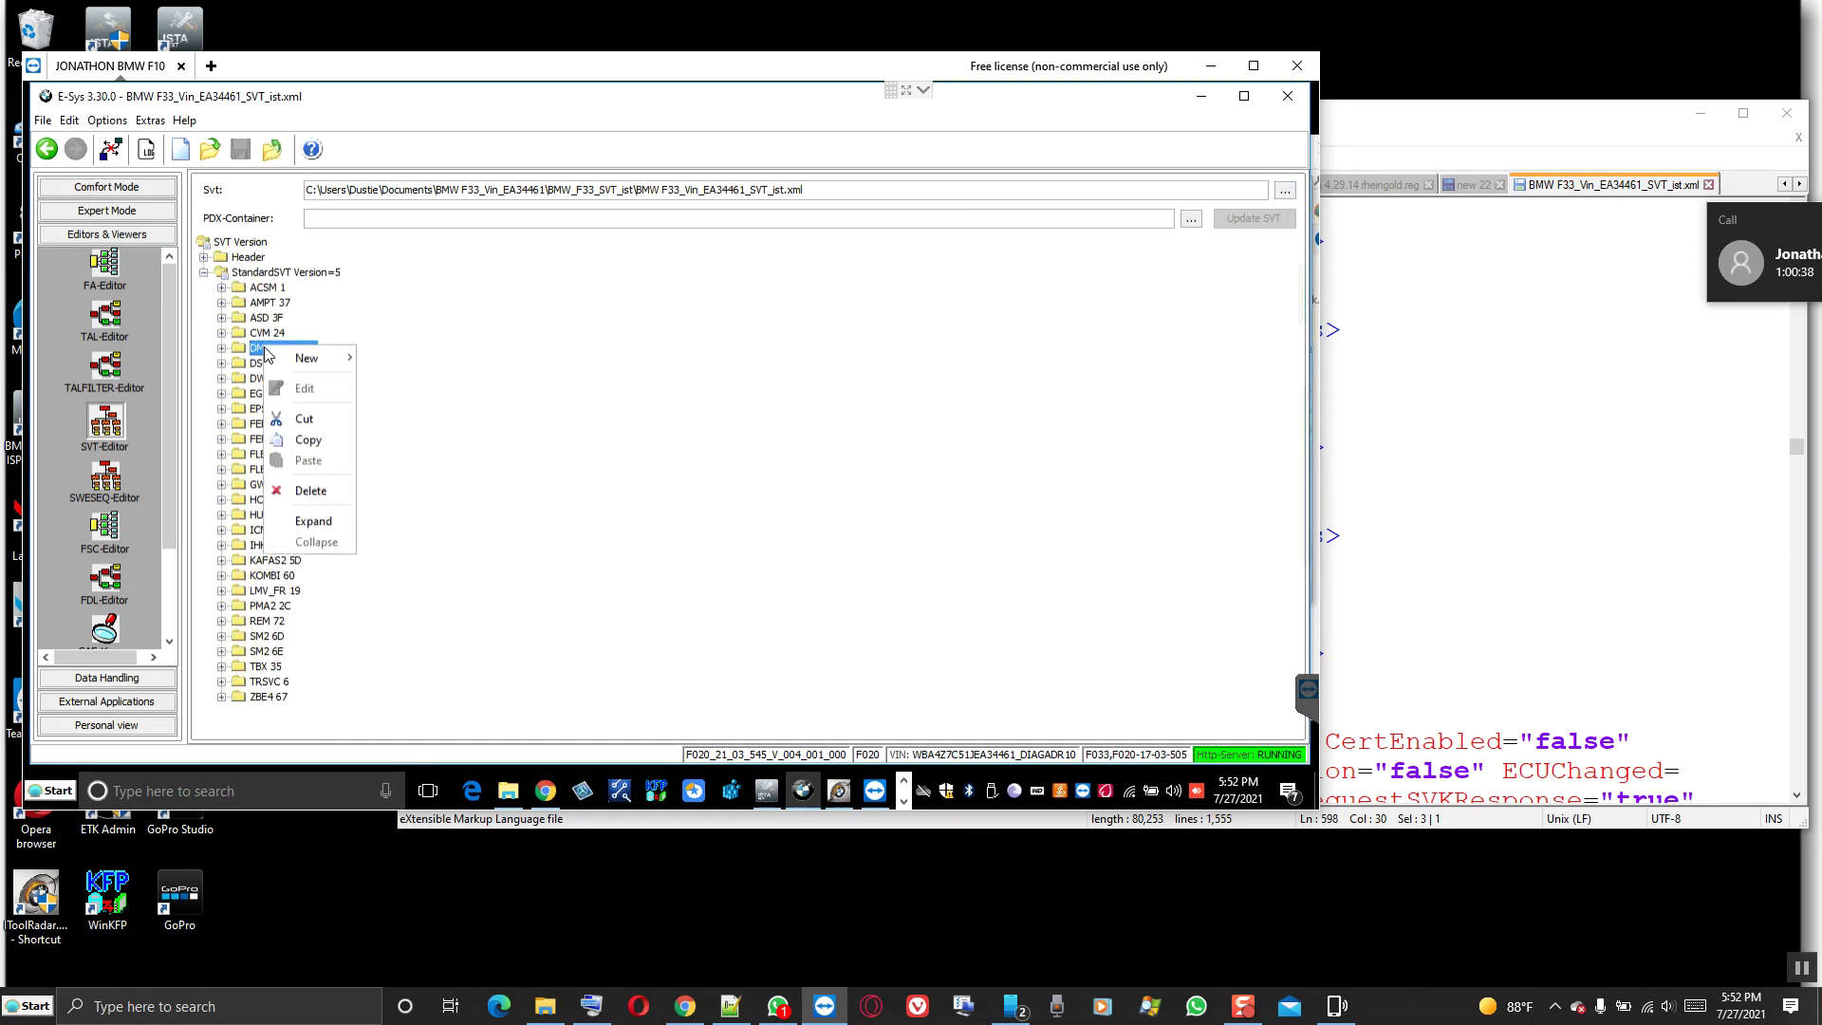
click(315, 527)
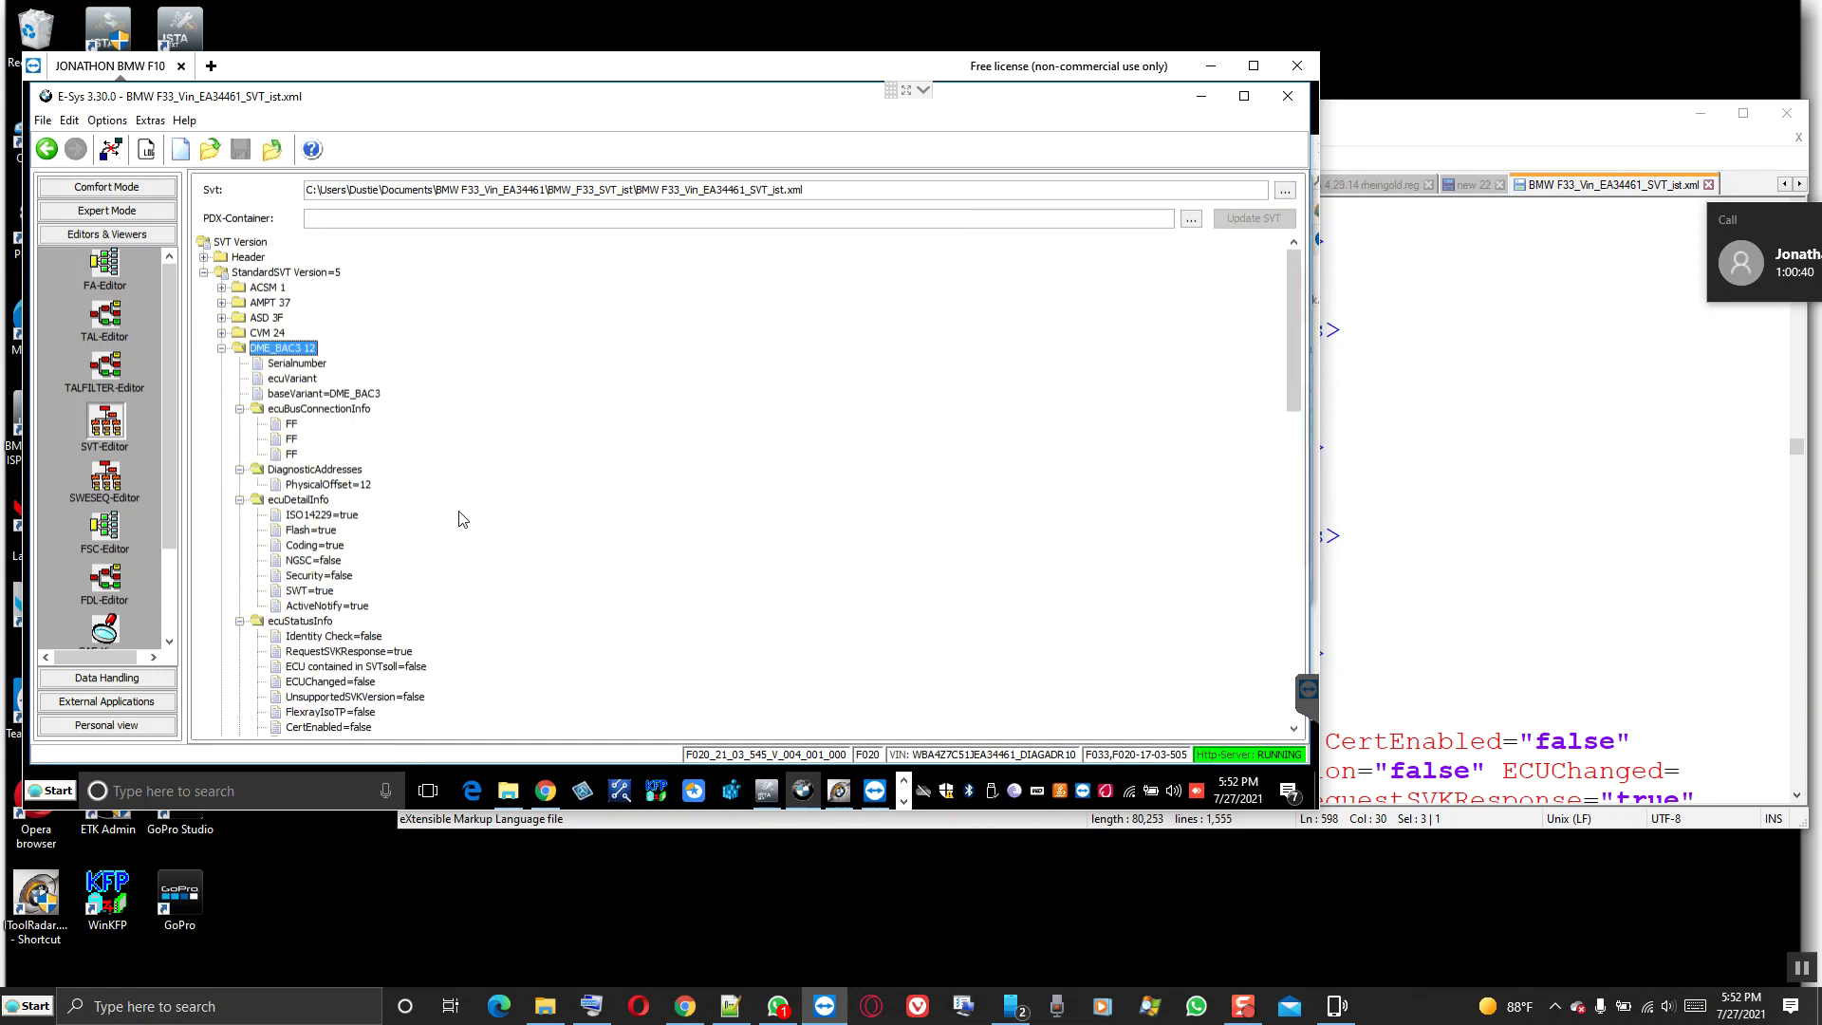
scroll(443, 516, down, 5)
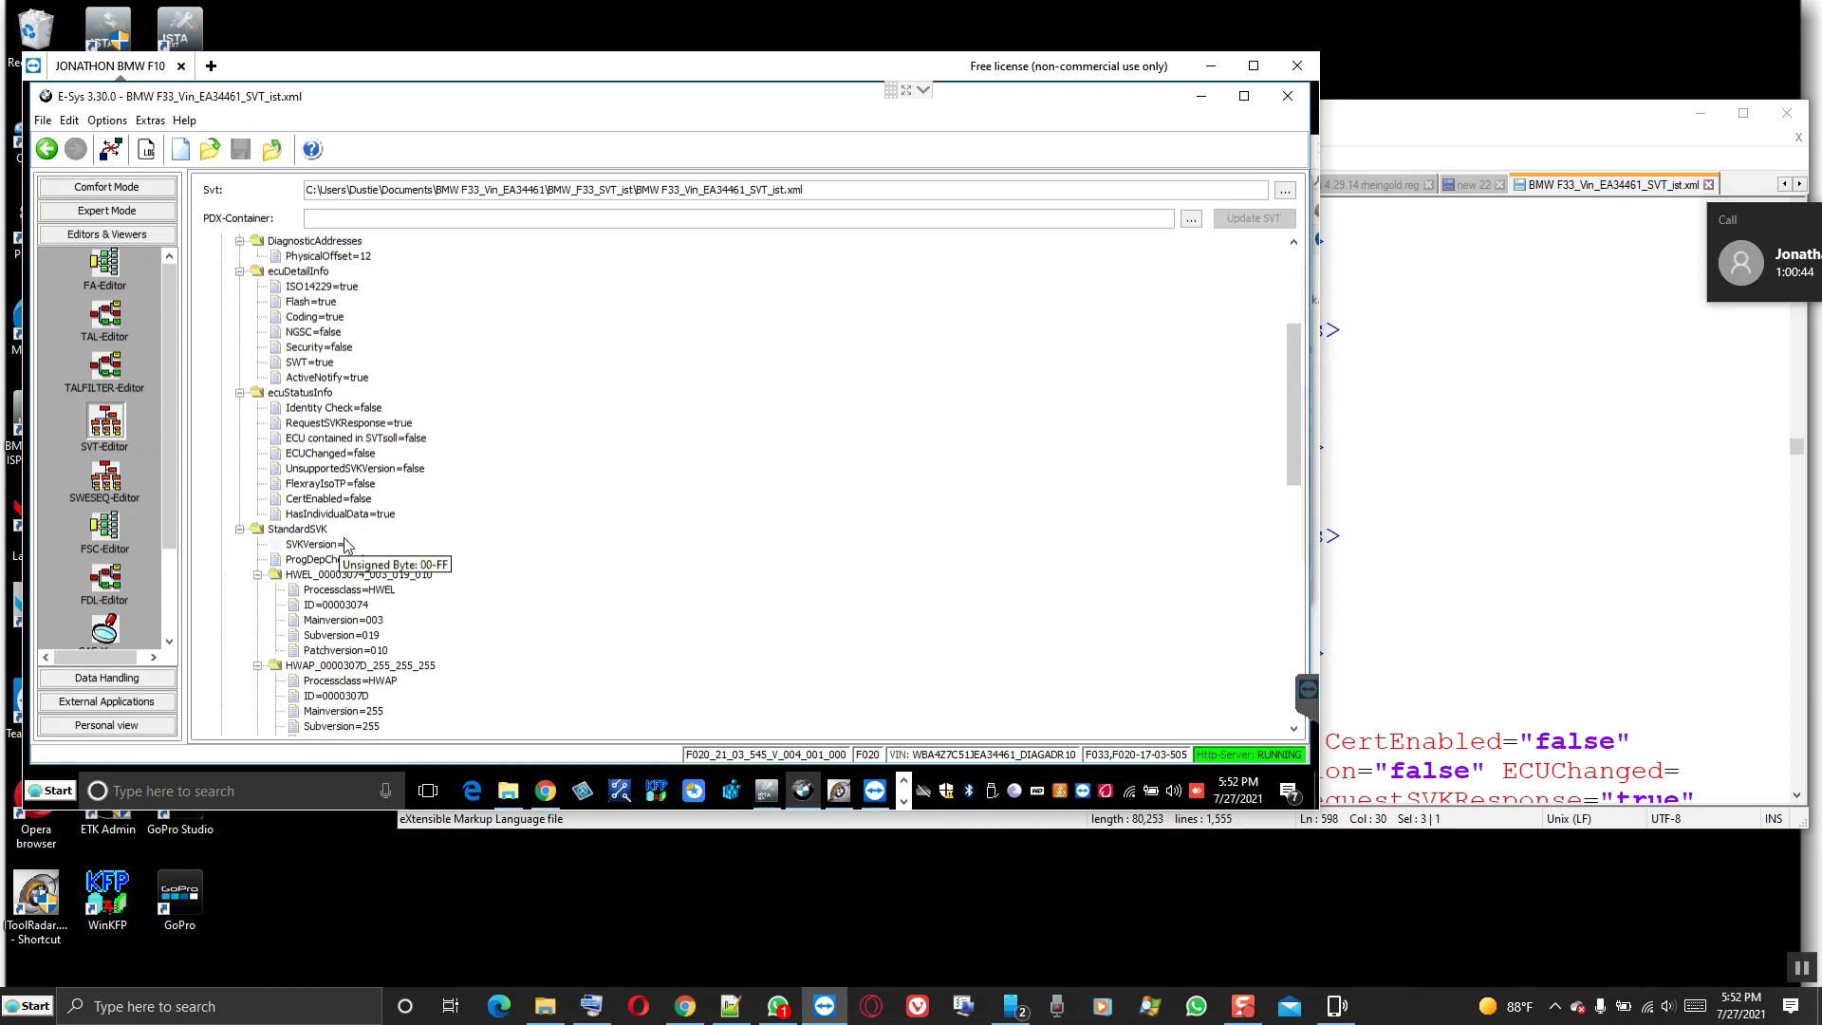
click(306, 529)
scroll(503, 466, down, 2)
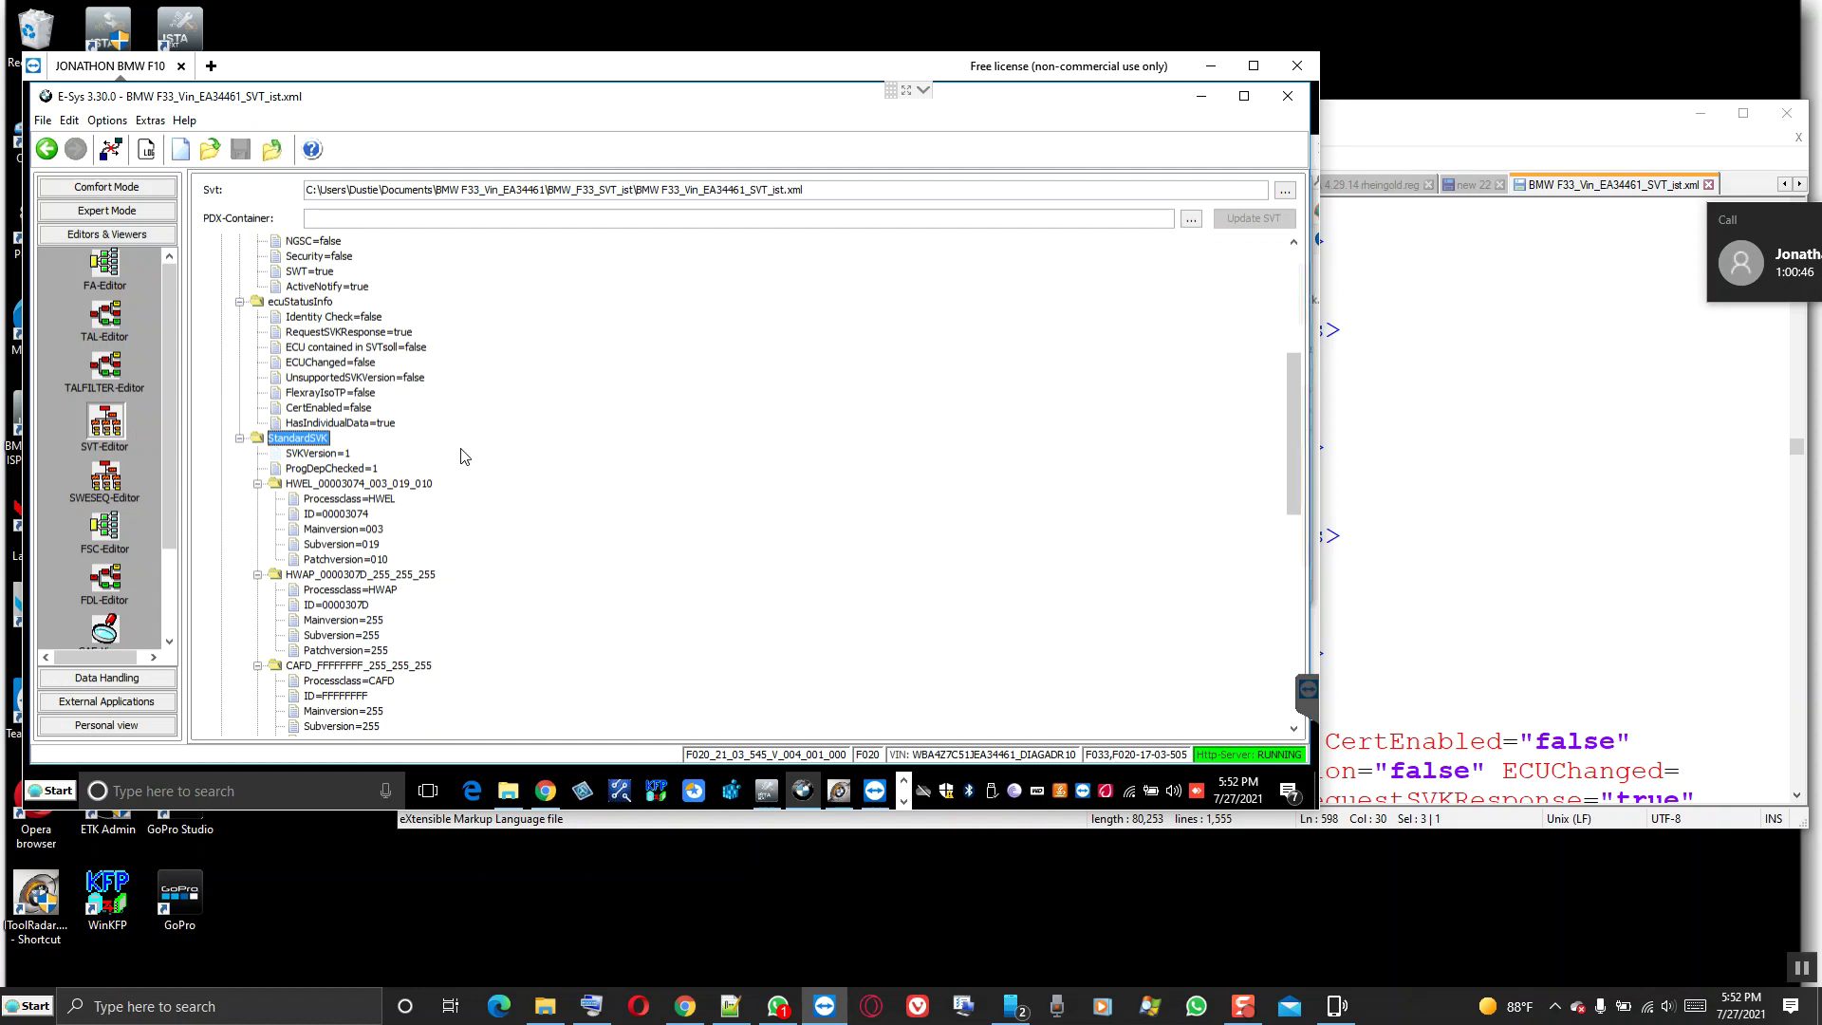
scroll(465, 457, down, 4)
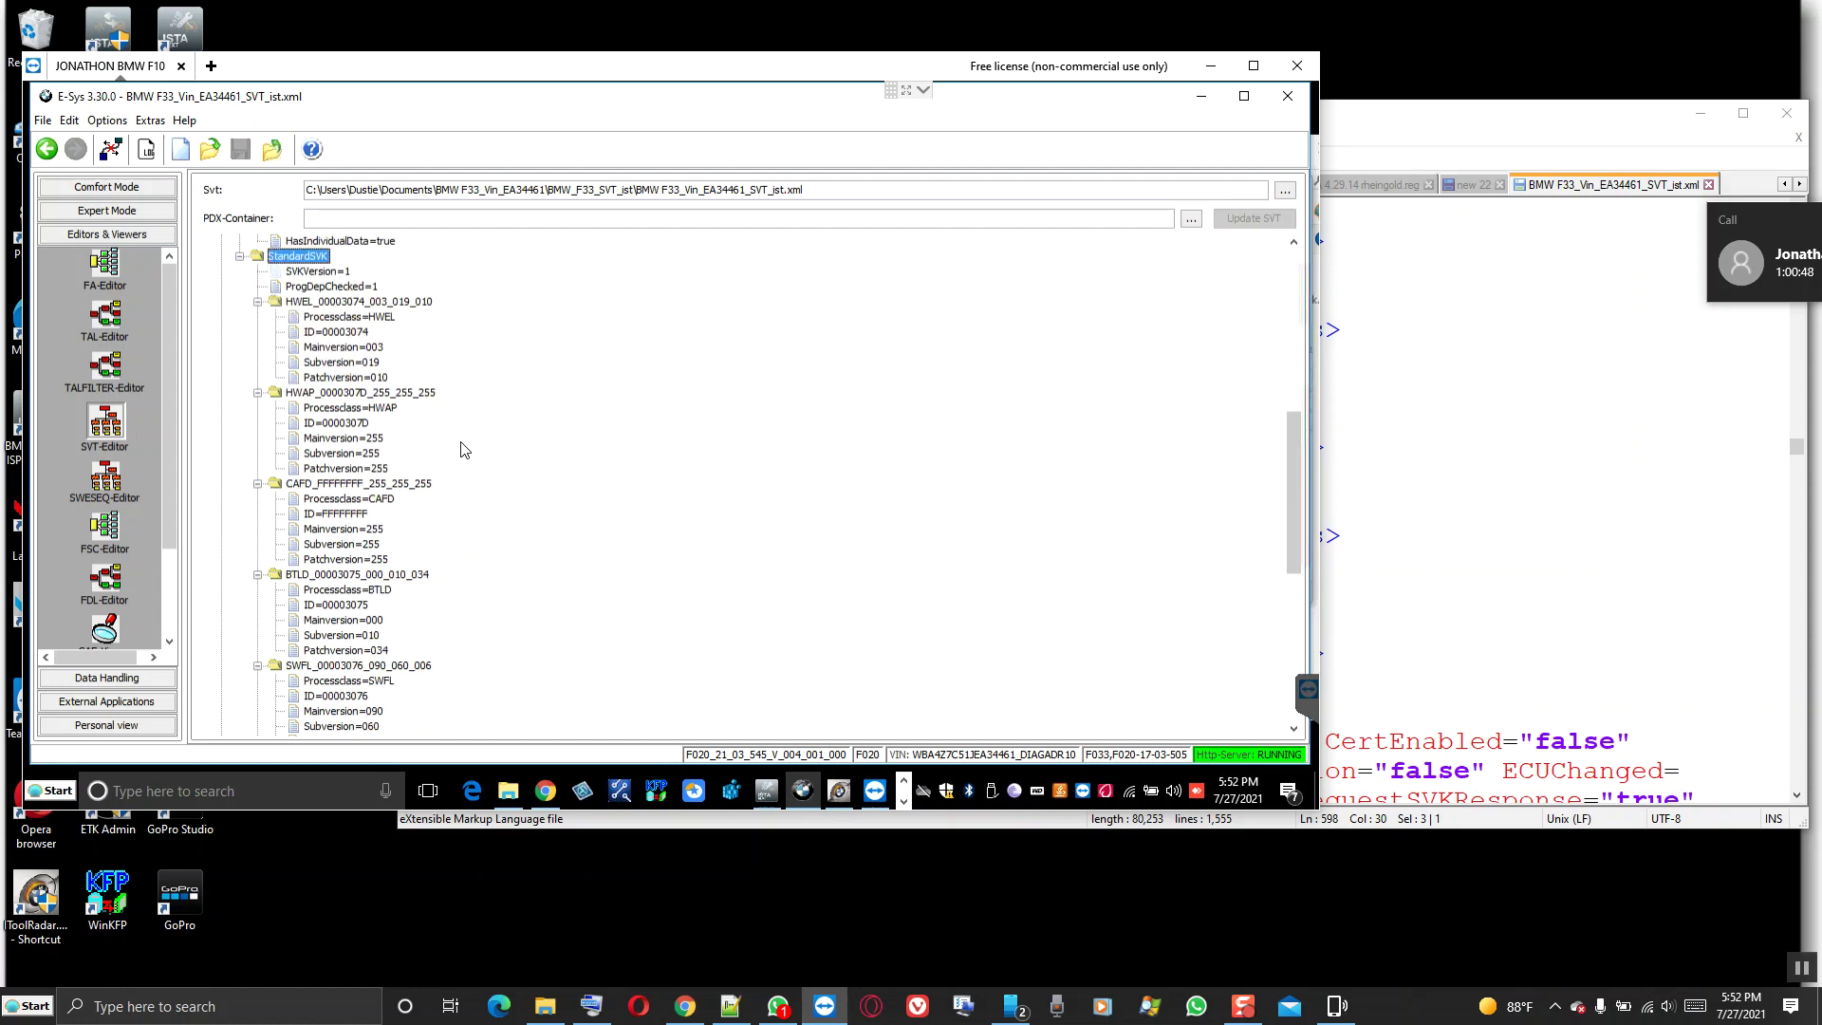
scroll(465, 441, down, 1)
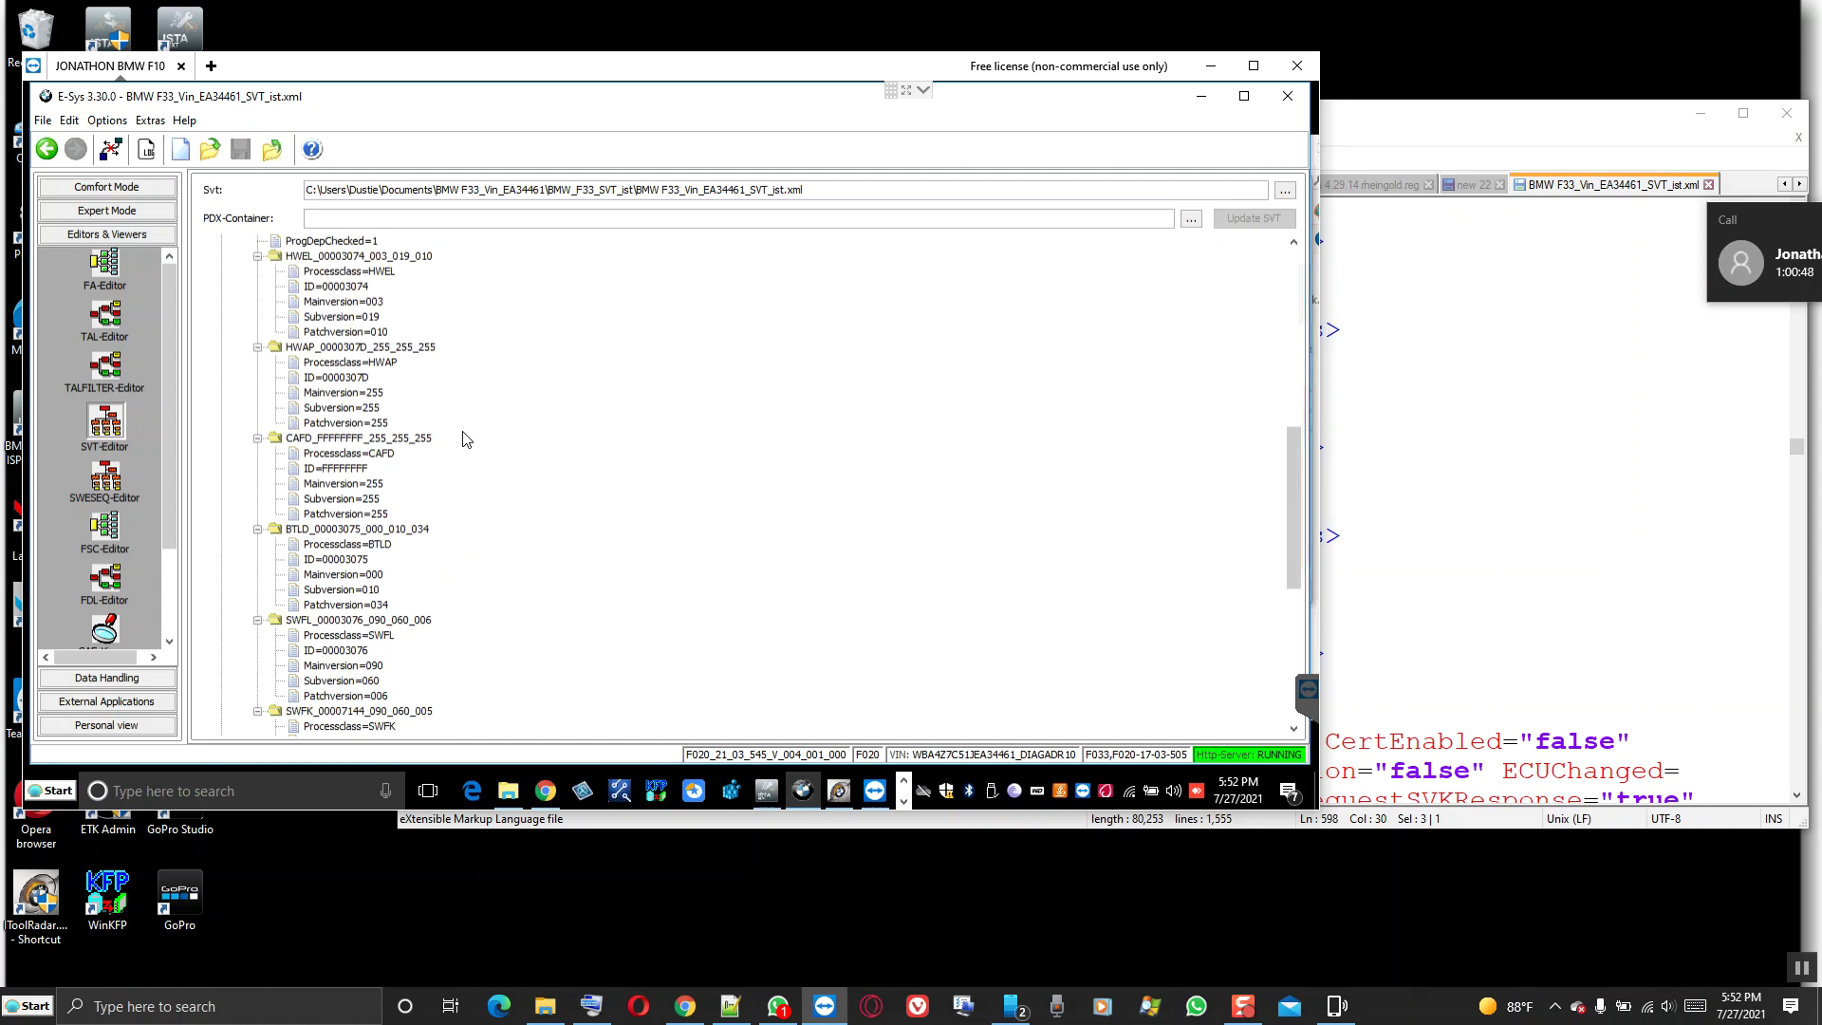
click(340, 442)
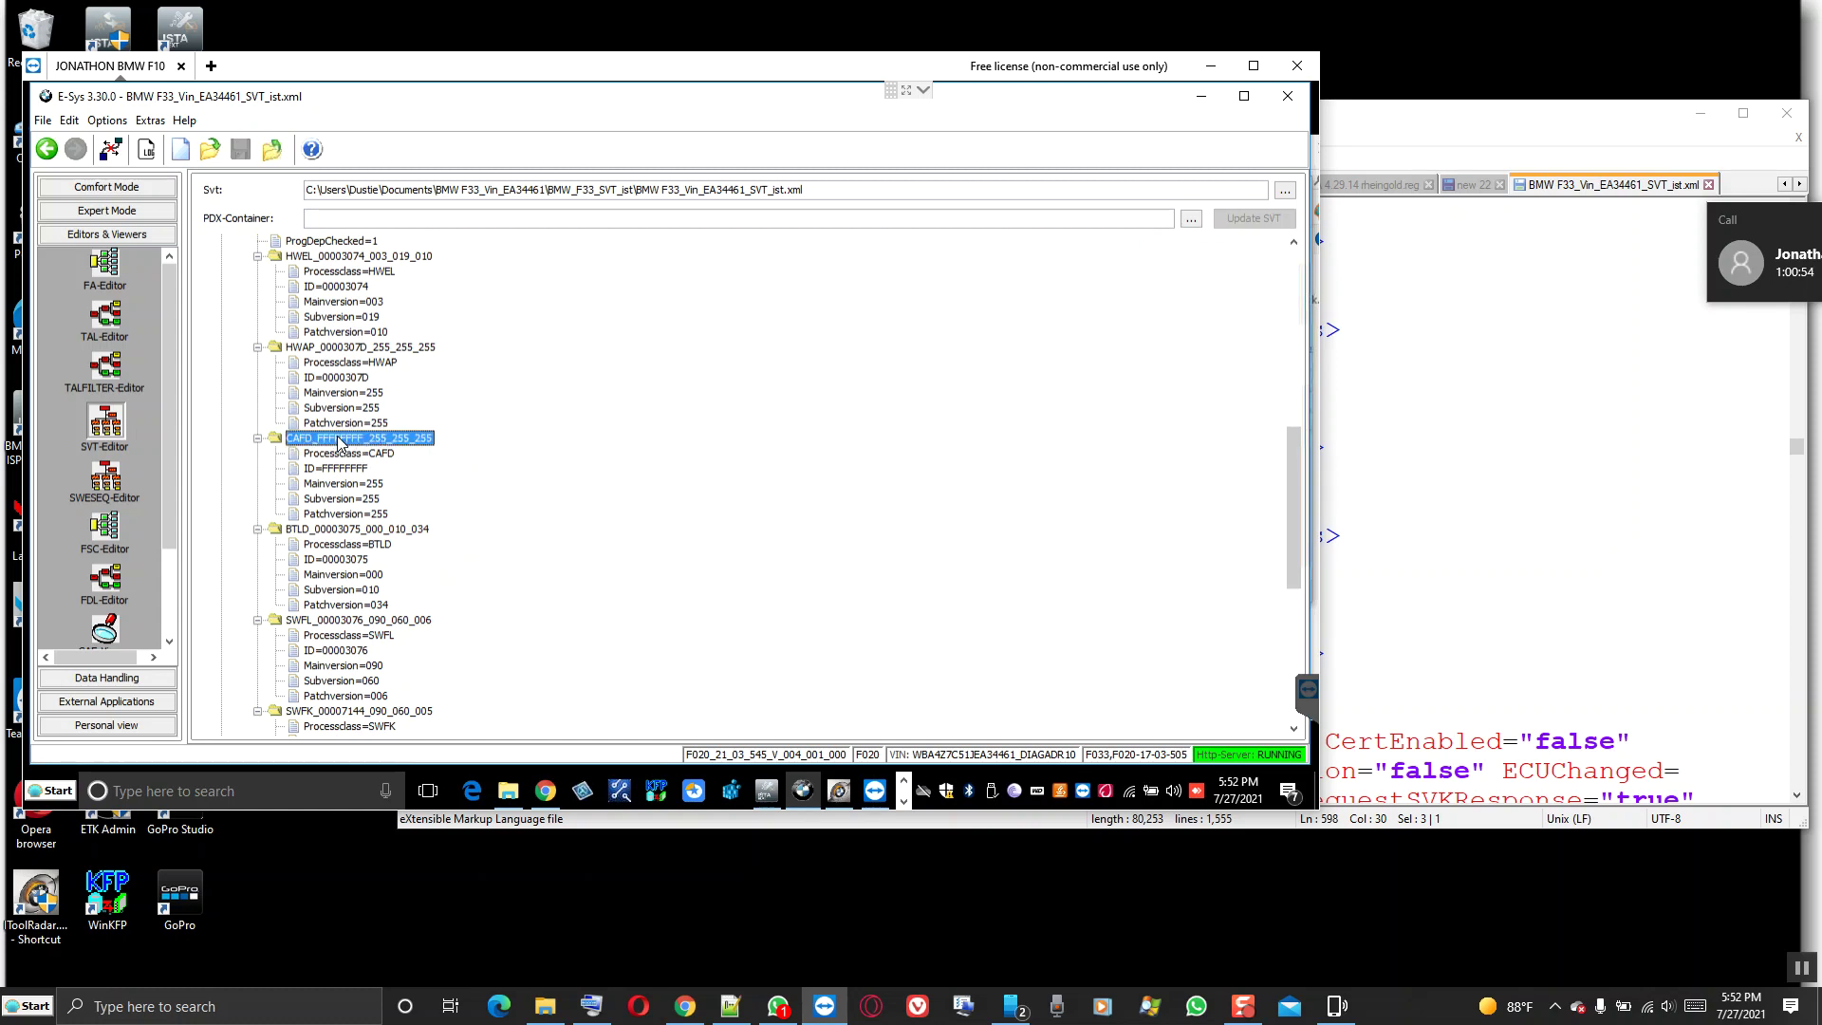
scroll(340, 441, down, 2)
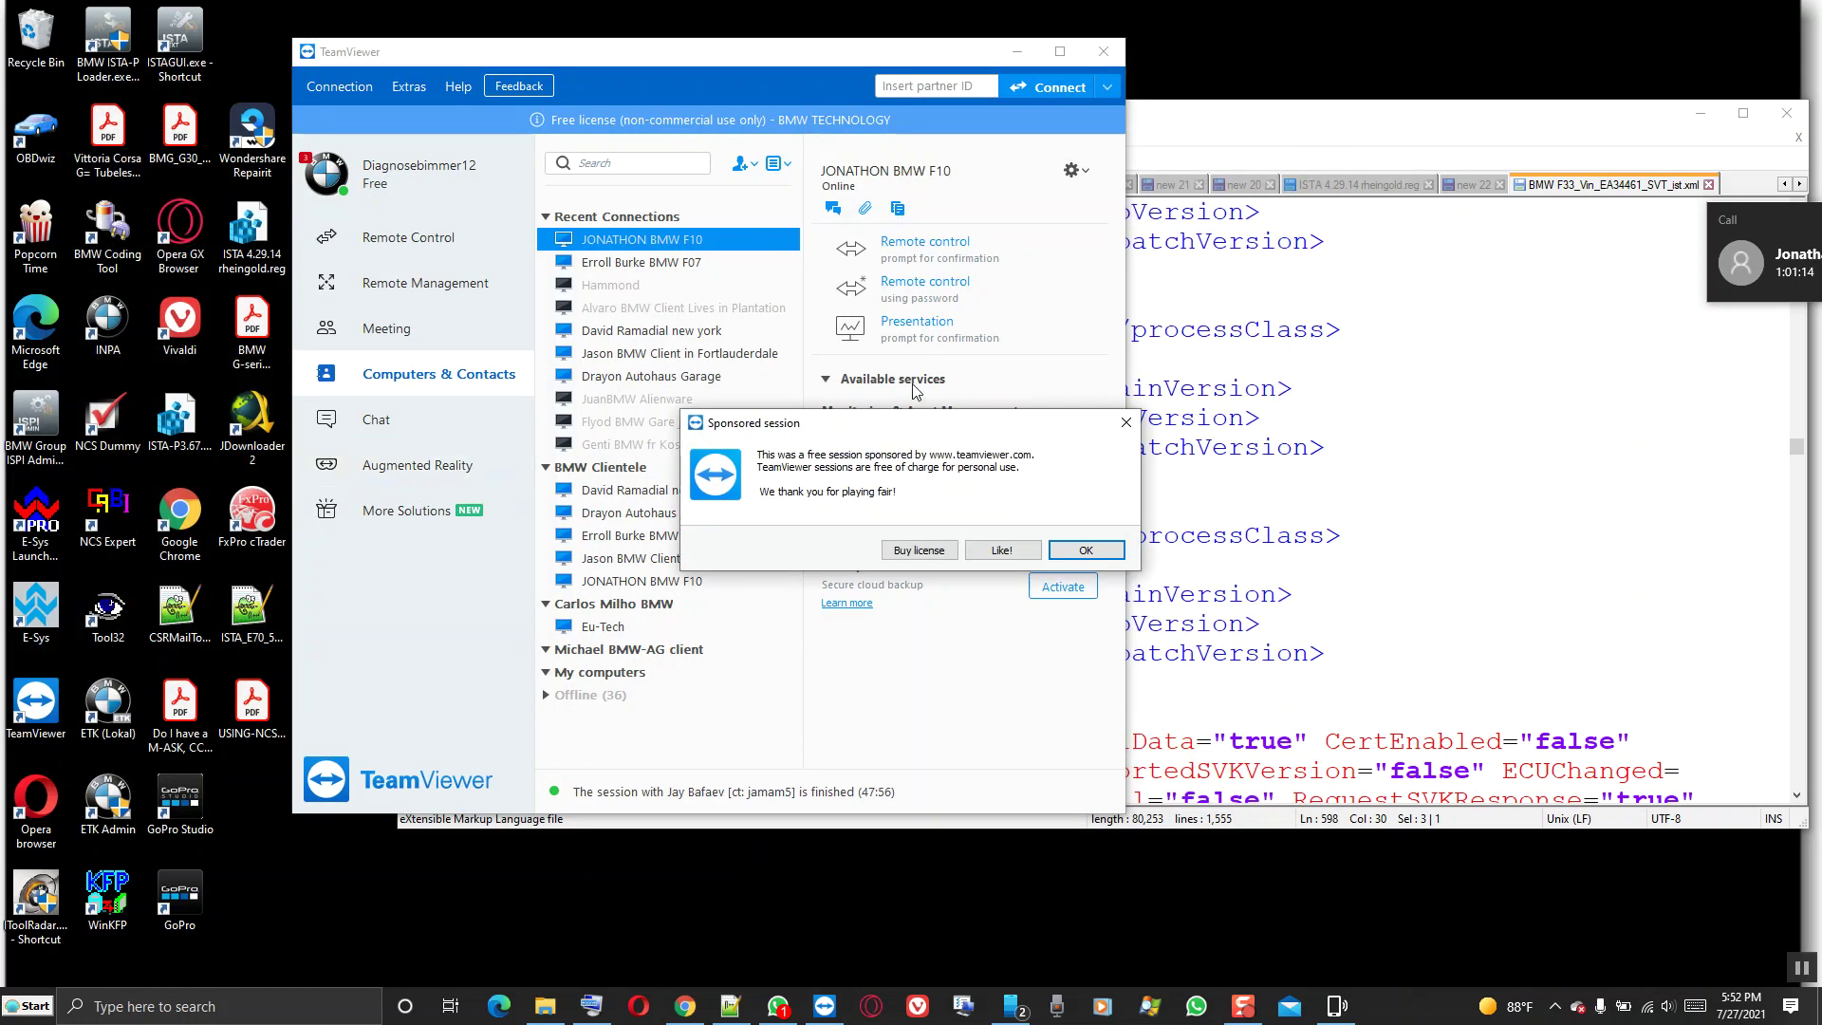
Close the TeamViewer sponsored session notice with OK.
click(1126, 424)
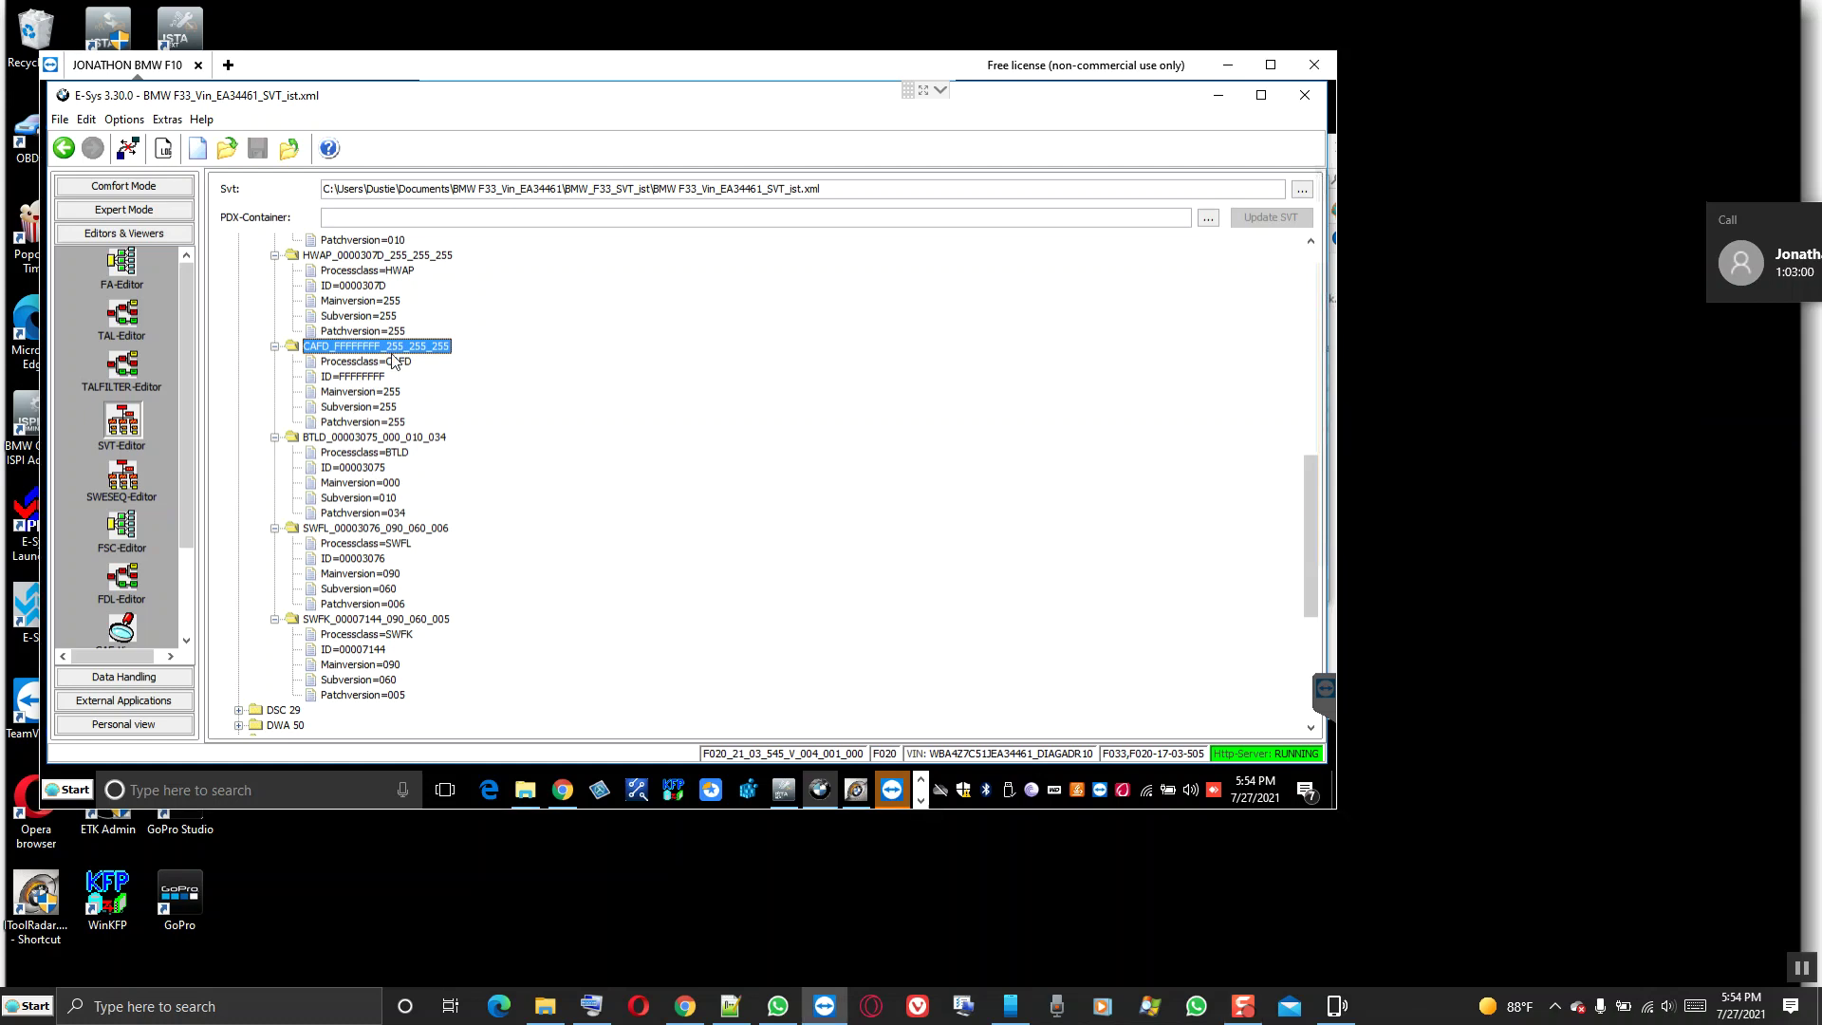
Re-enter the CAFD_FFFFFFFF Patchversion as 255 and back out of the entry's New options.
click(367, 377)
click(370, 348)
right_click(369, 337)
click(419, 354)
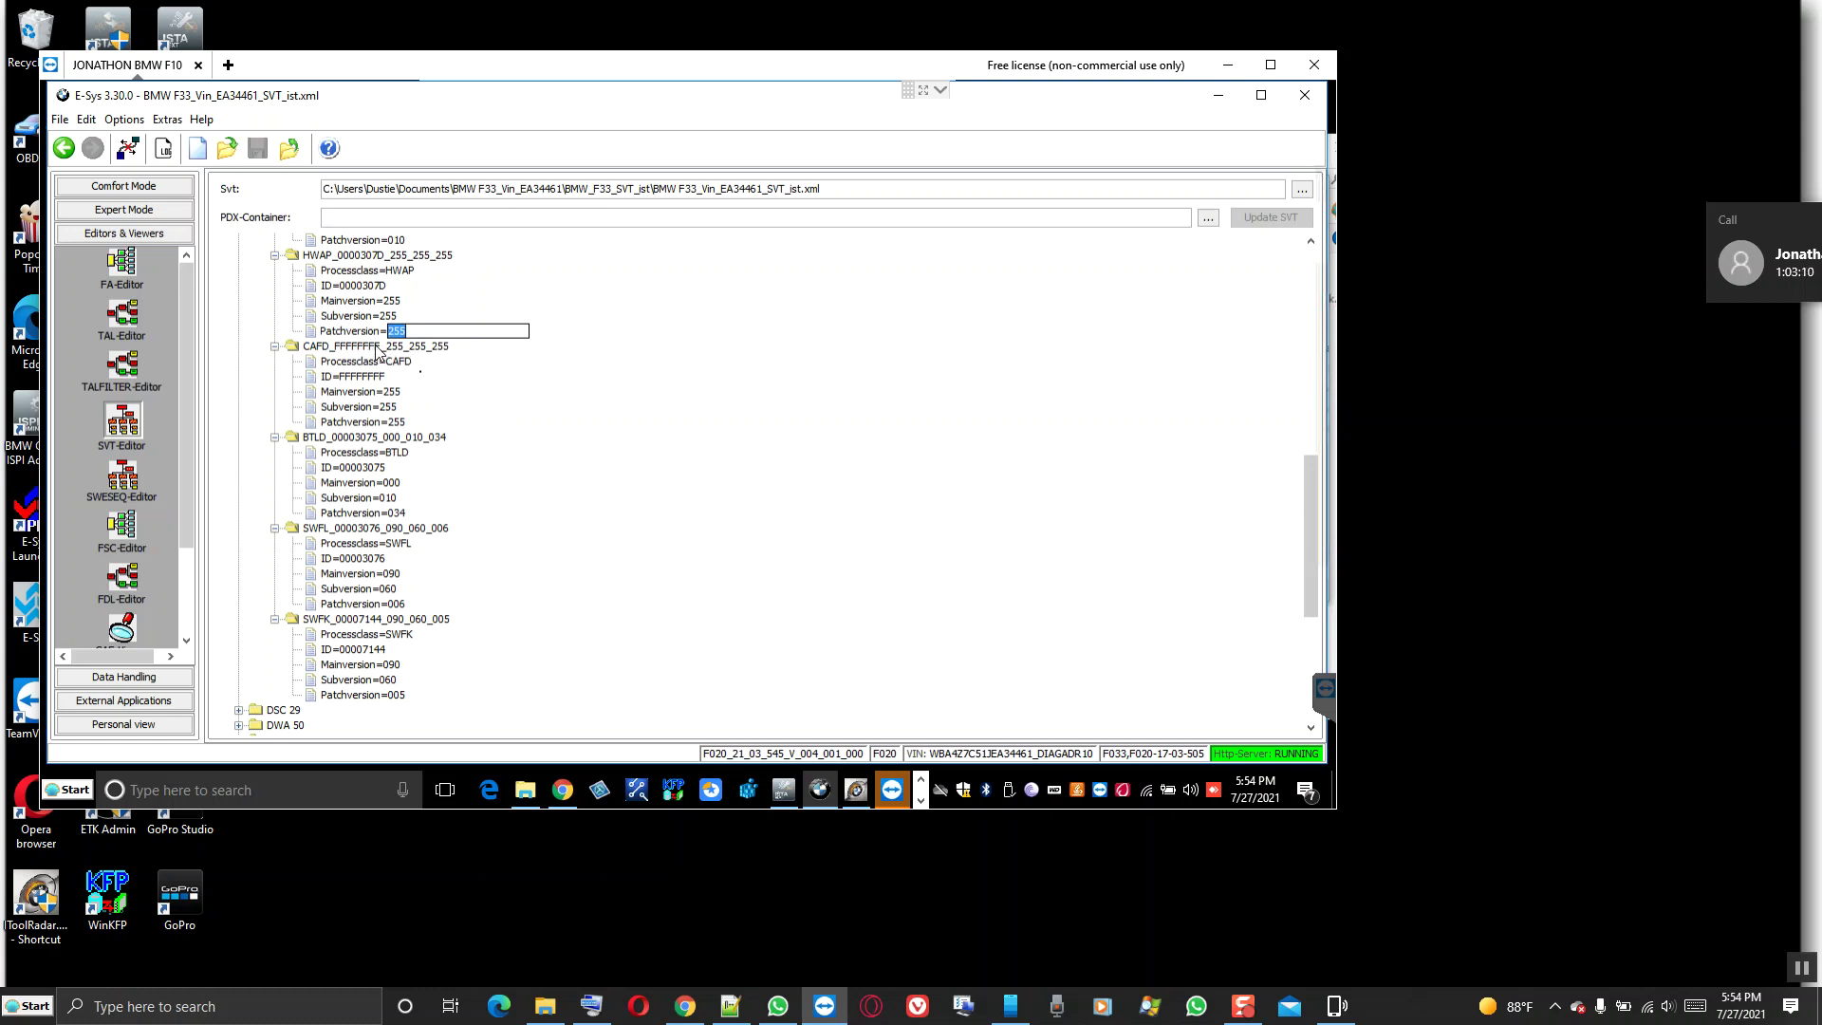
click(375, 346)
right_click(375, 347)
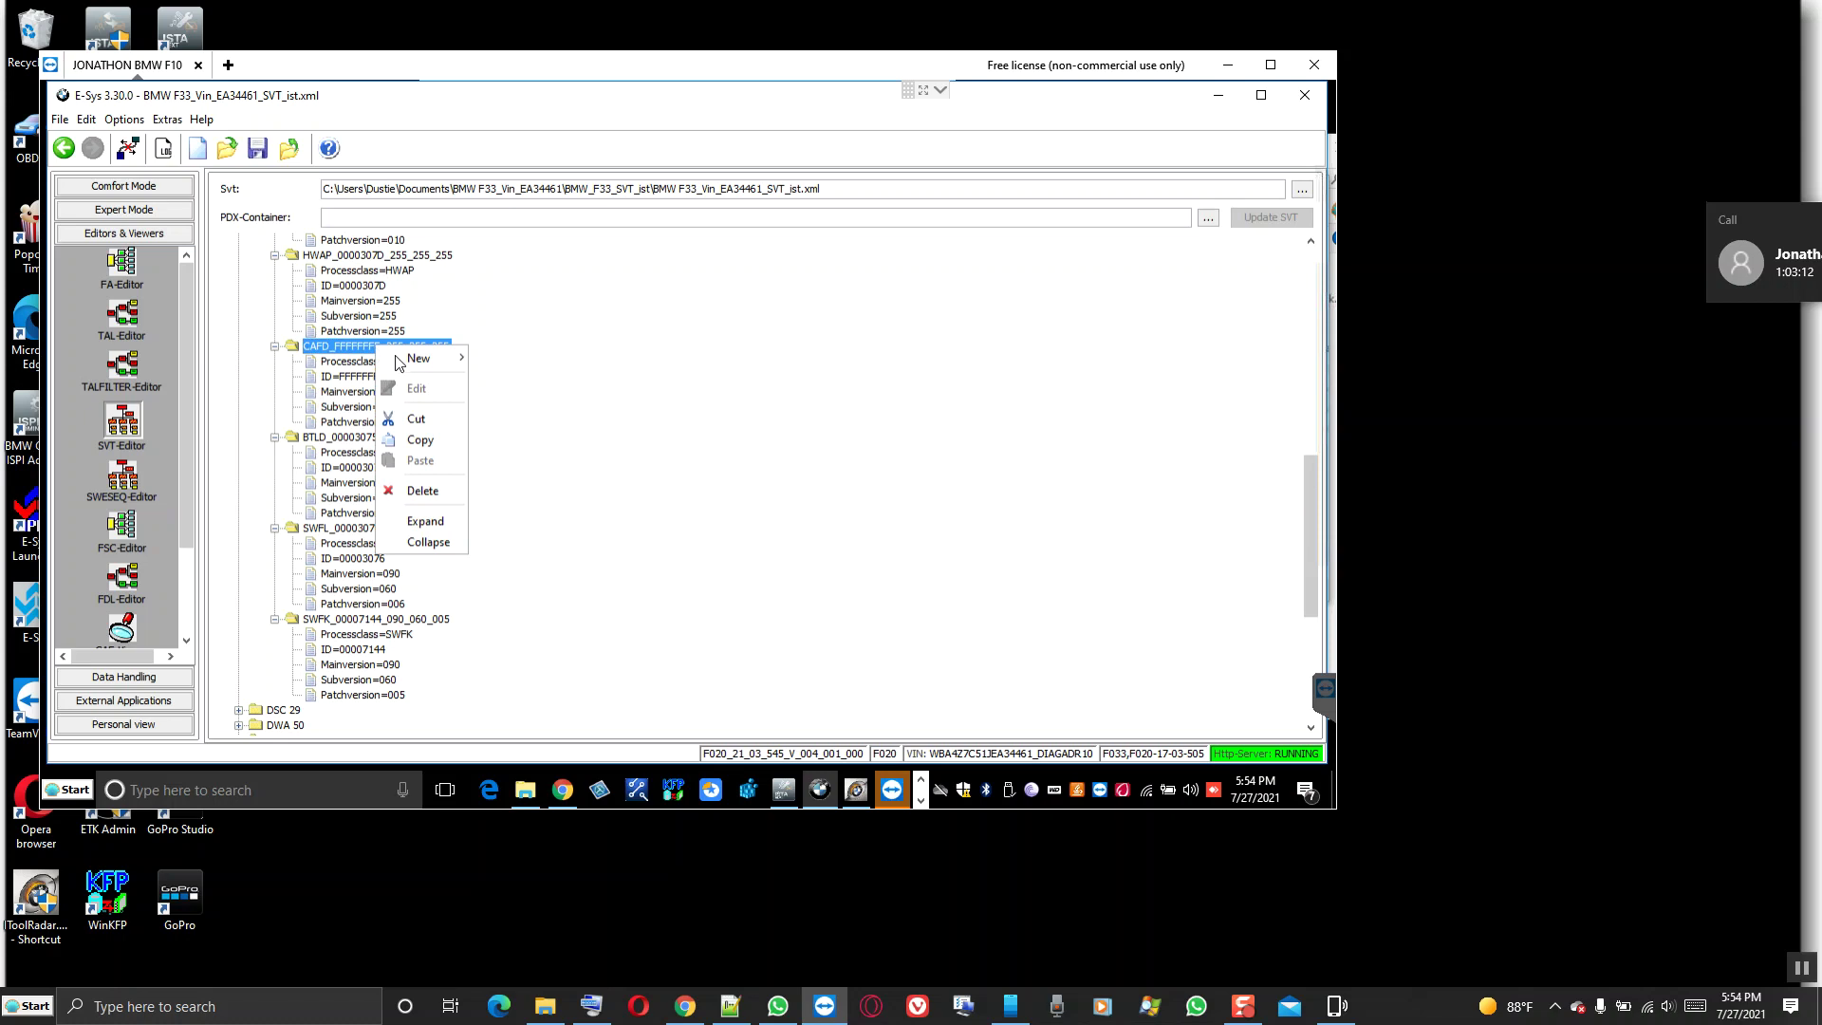
mouse_move(435, 367)
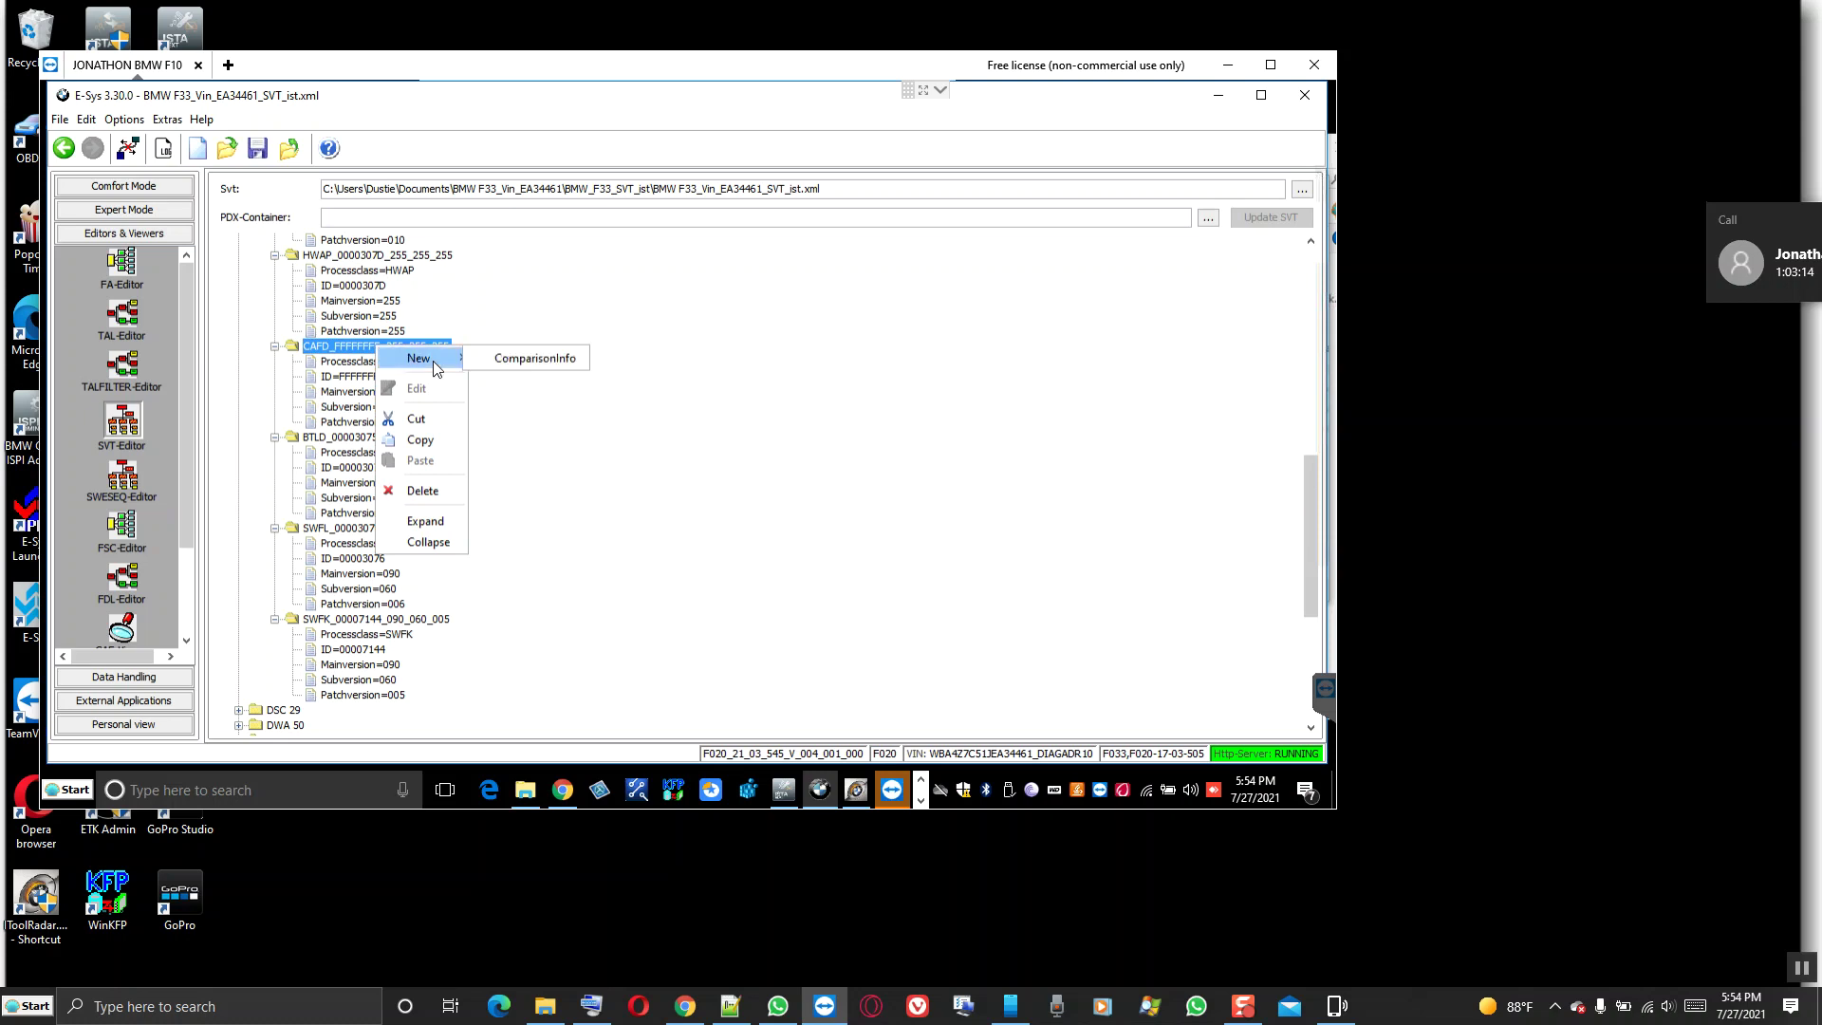
click(338, 380)
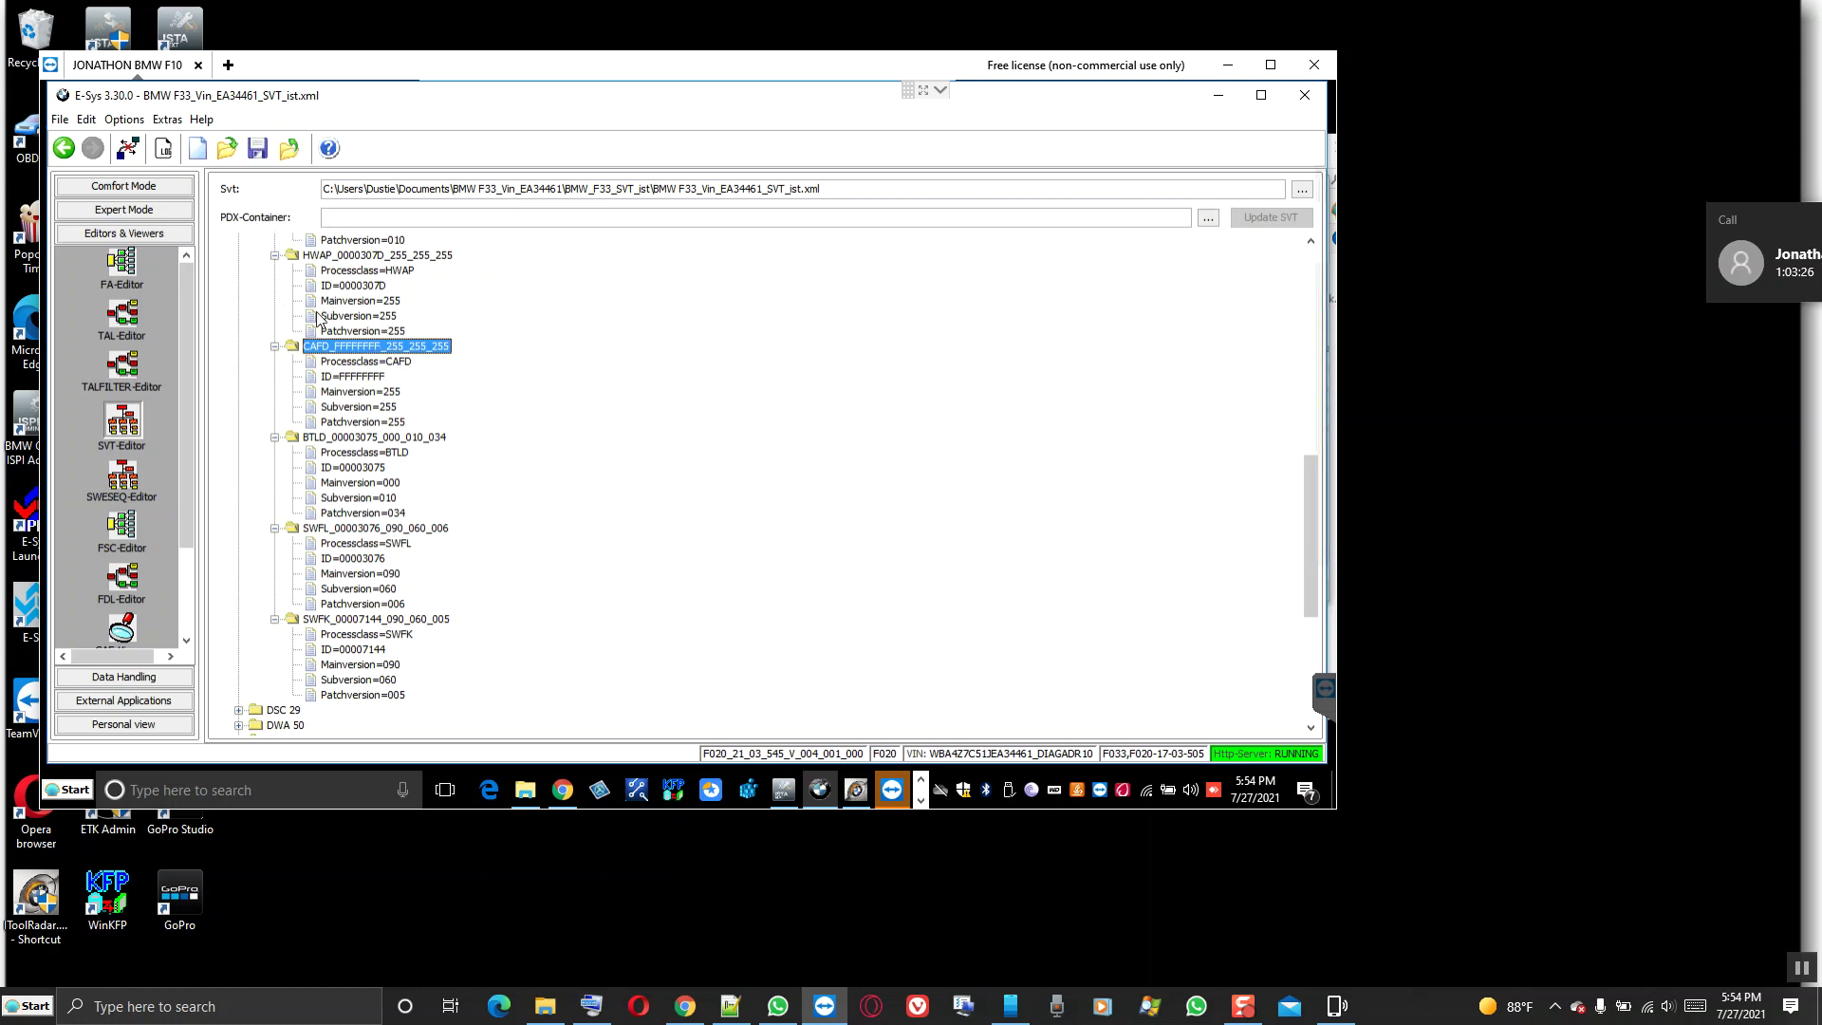
Save the edited SVT file and switch to Comfort Mode.
click(399, 365)
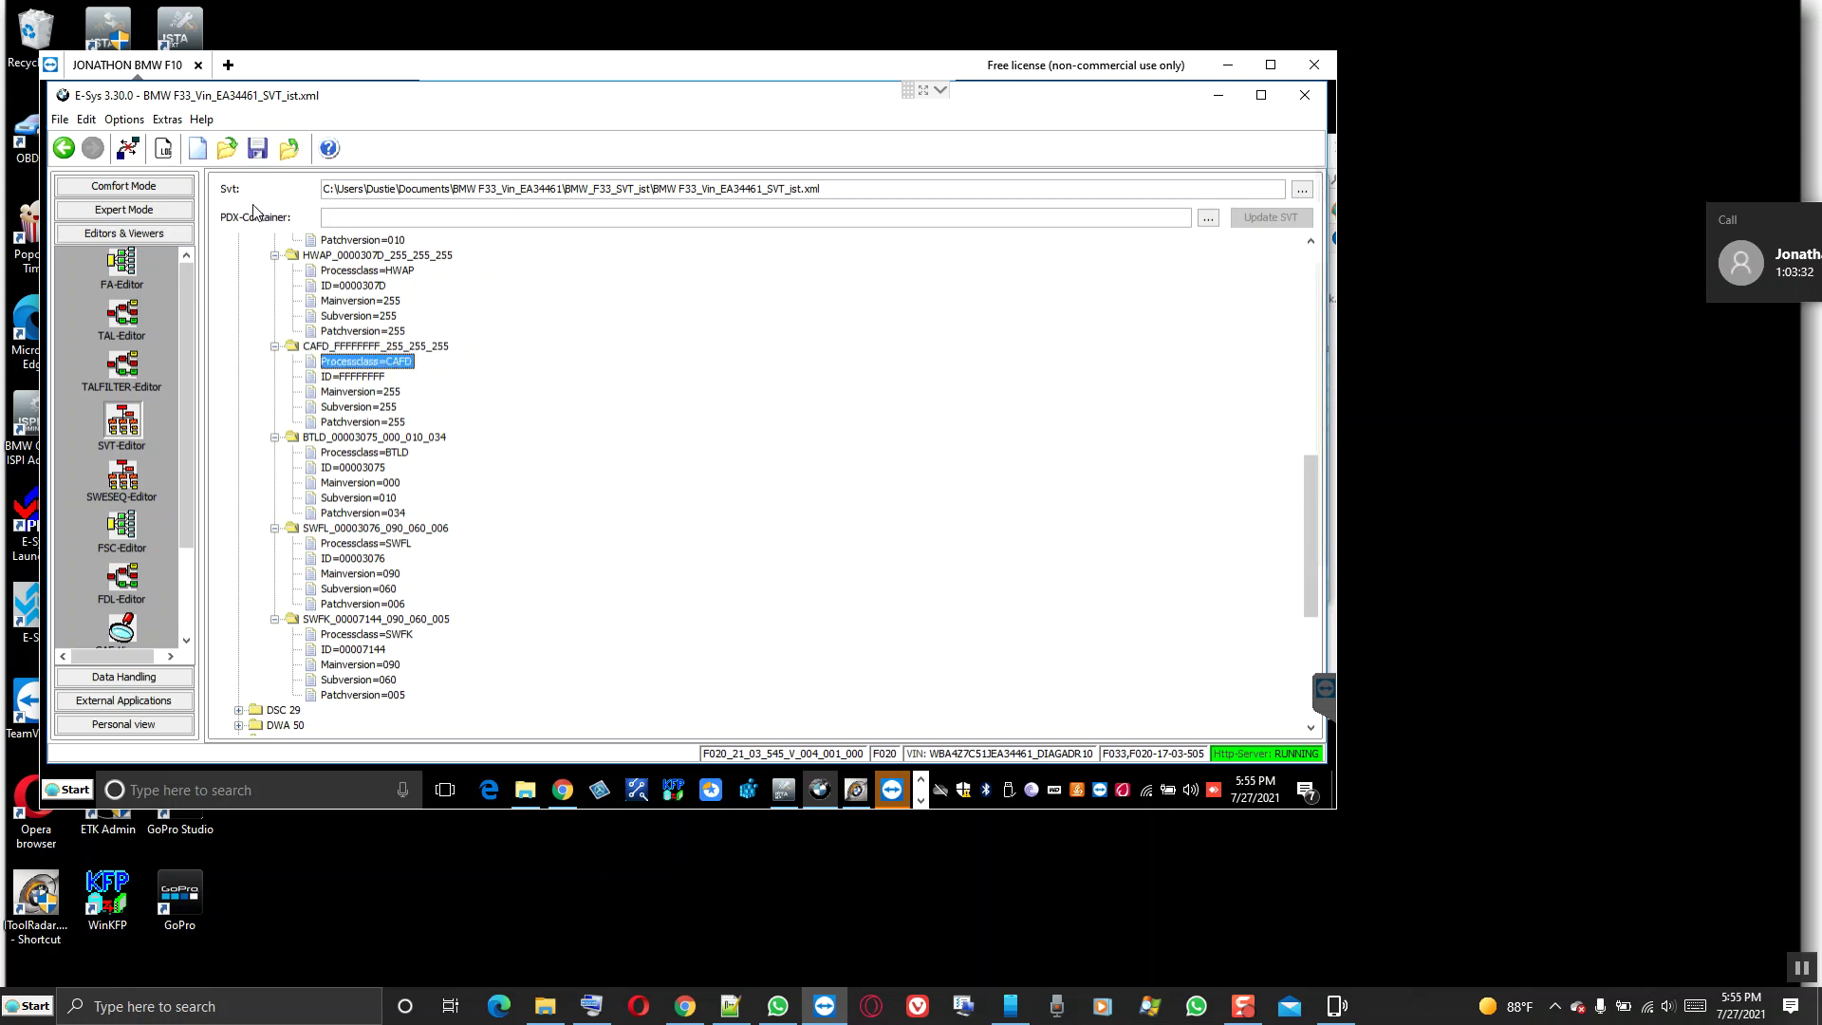
click(257, 148)
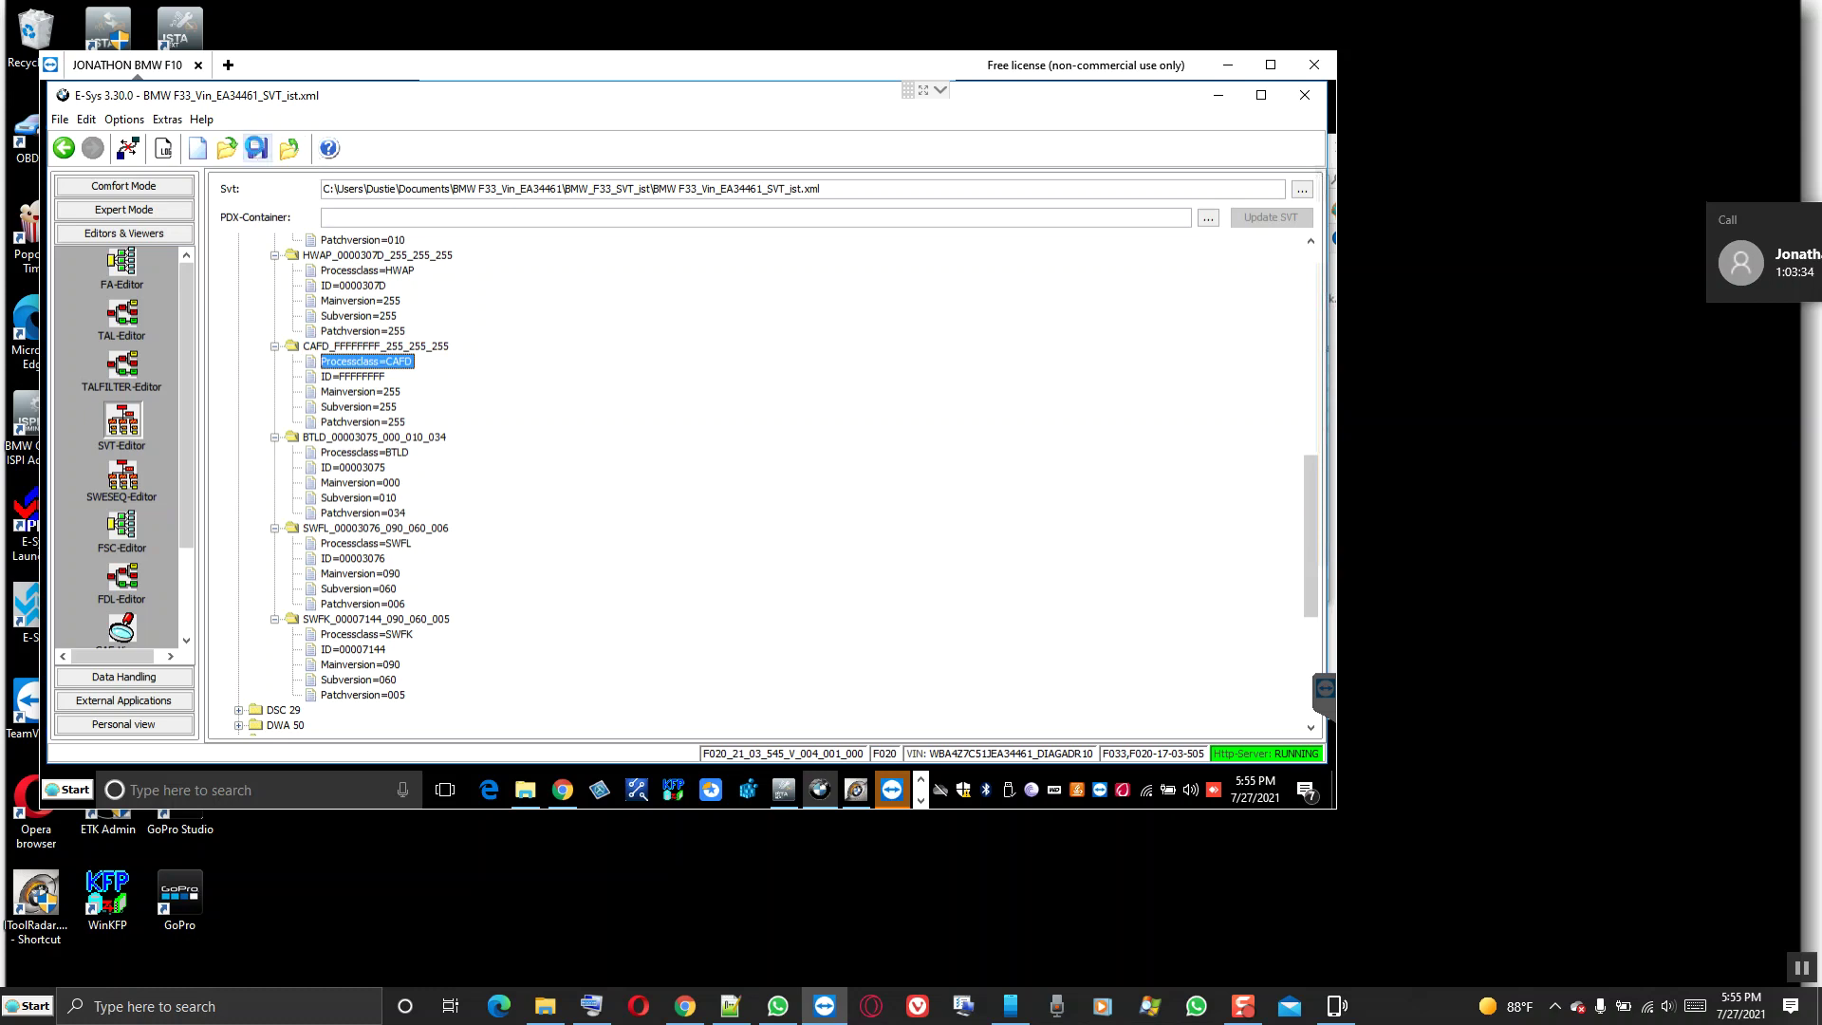
click(124, 187)
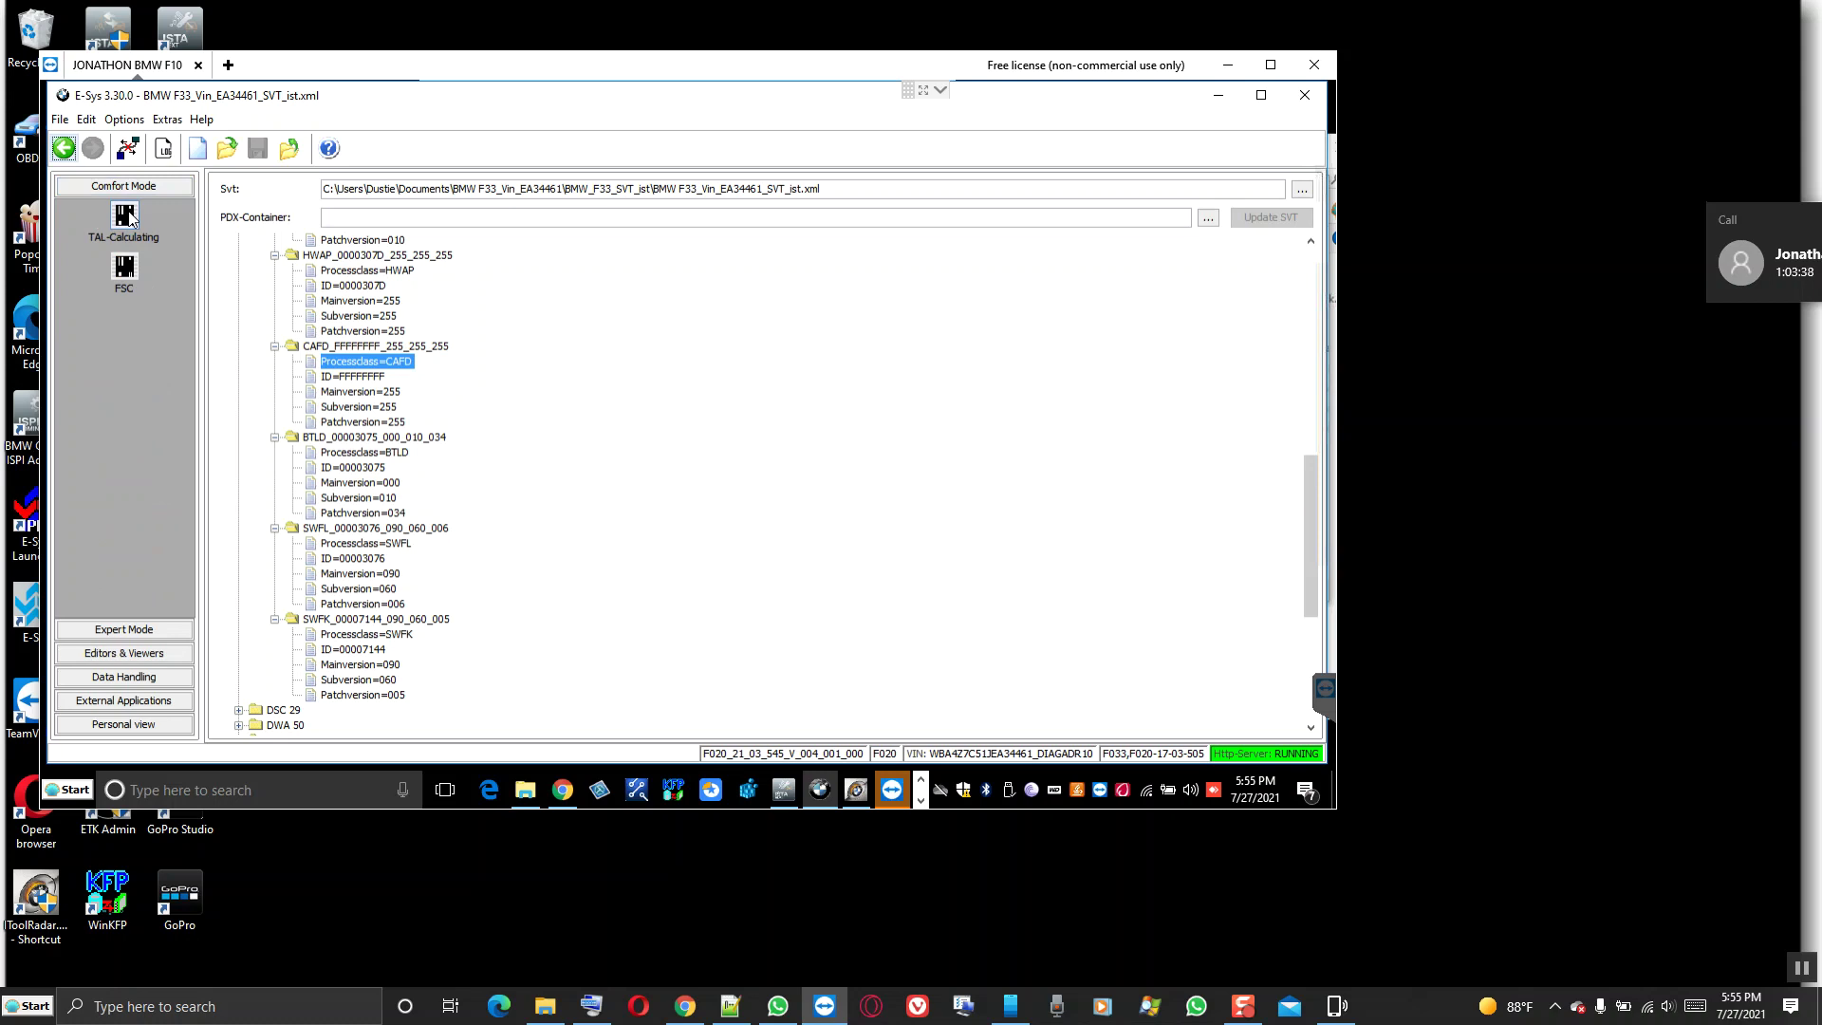
click(126, 217)
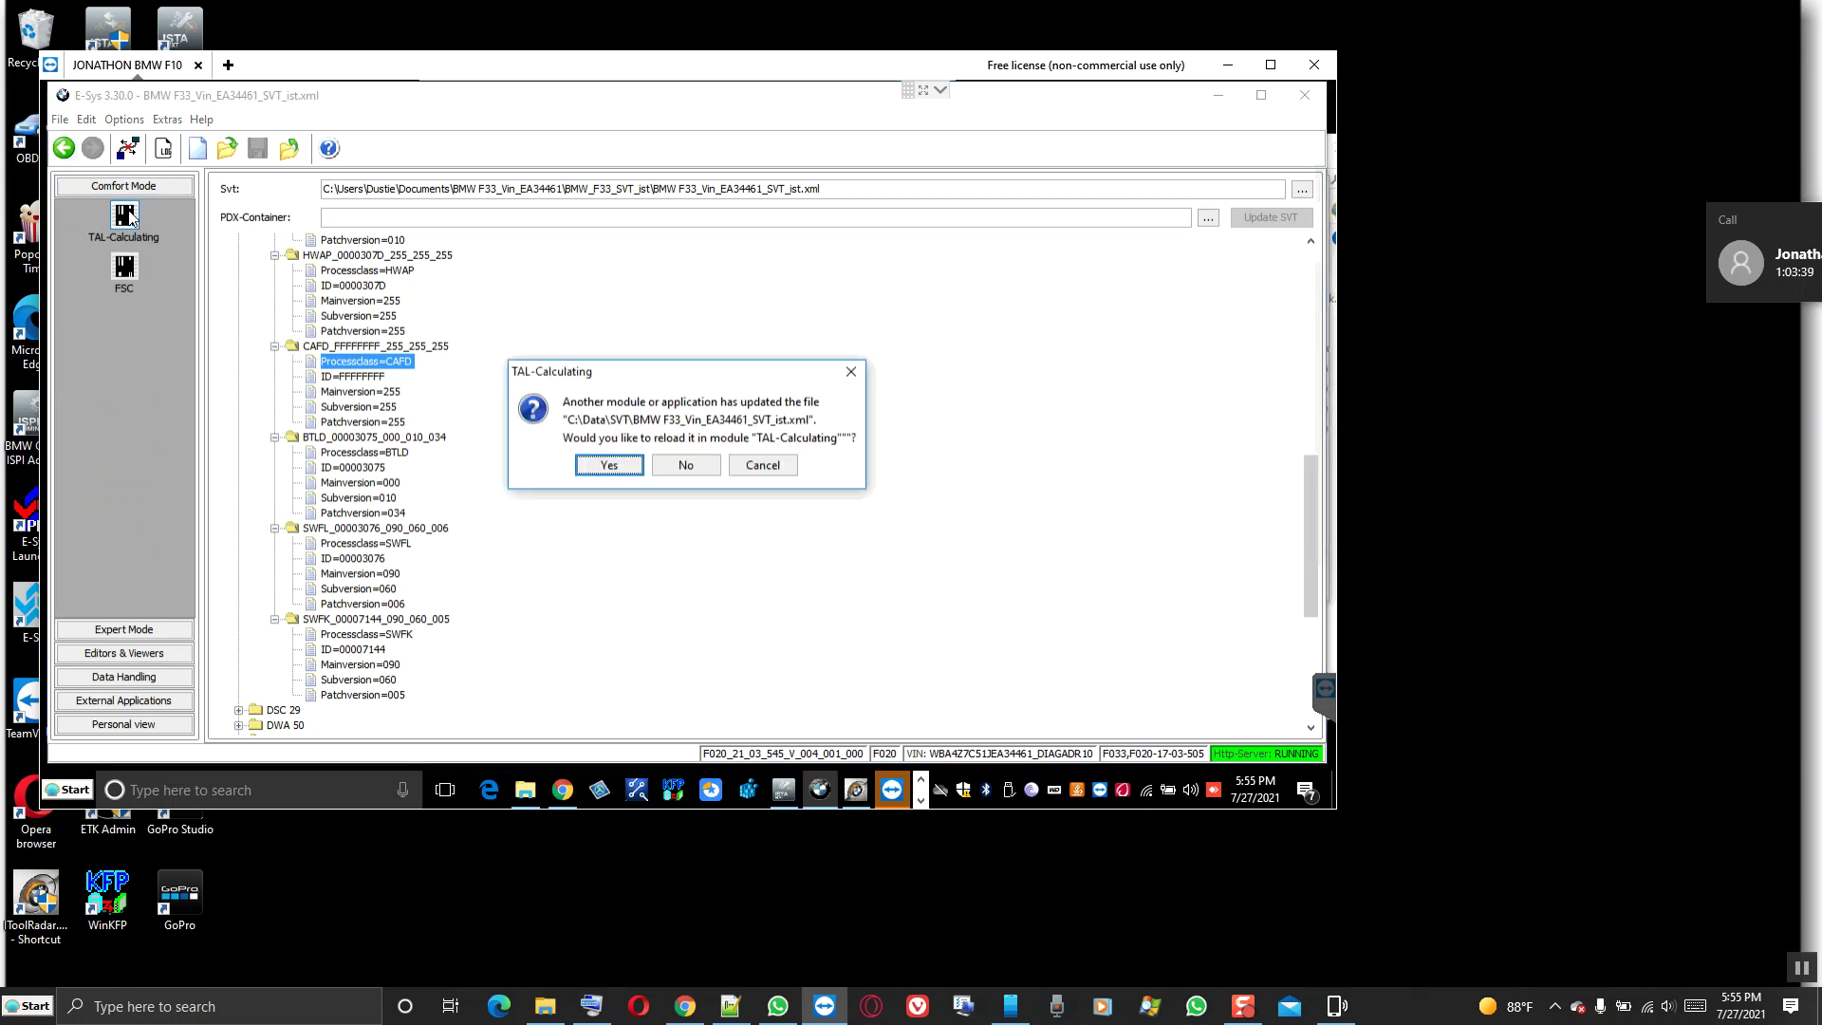
click(608, 465)
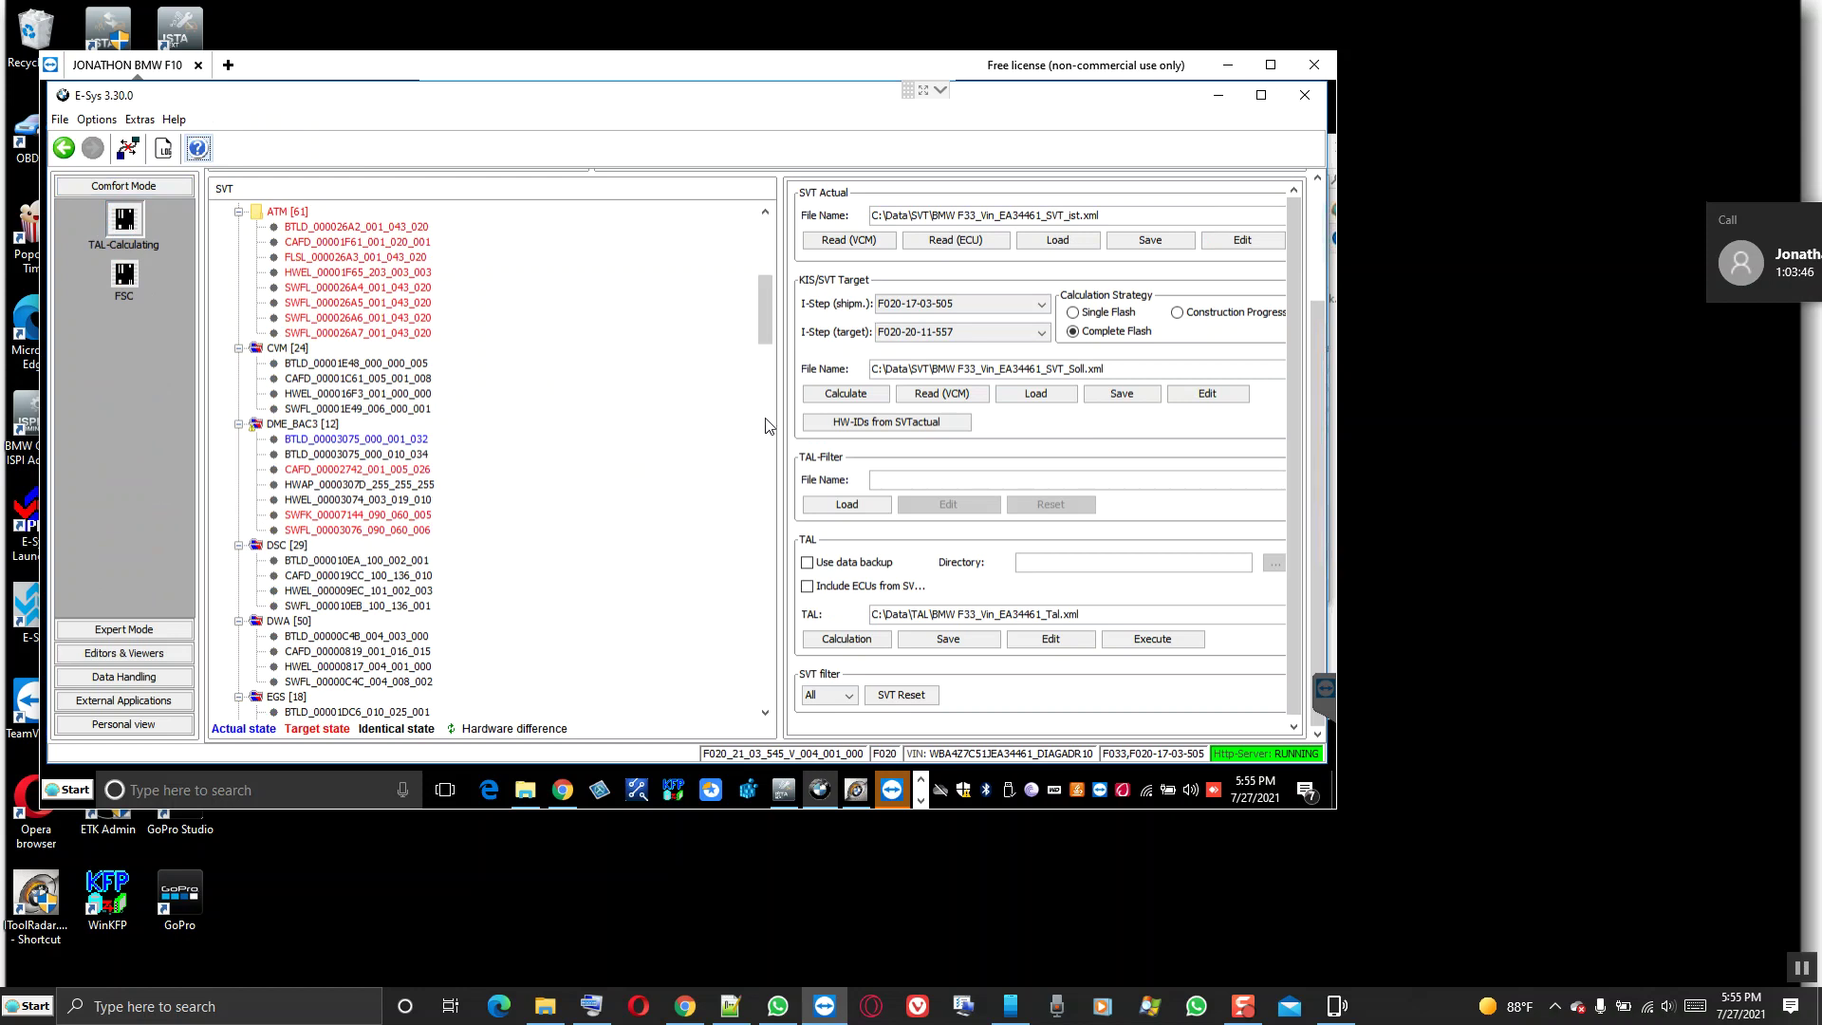
click(1063, 243)
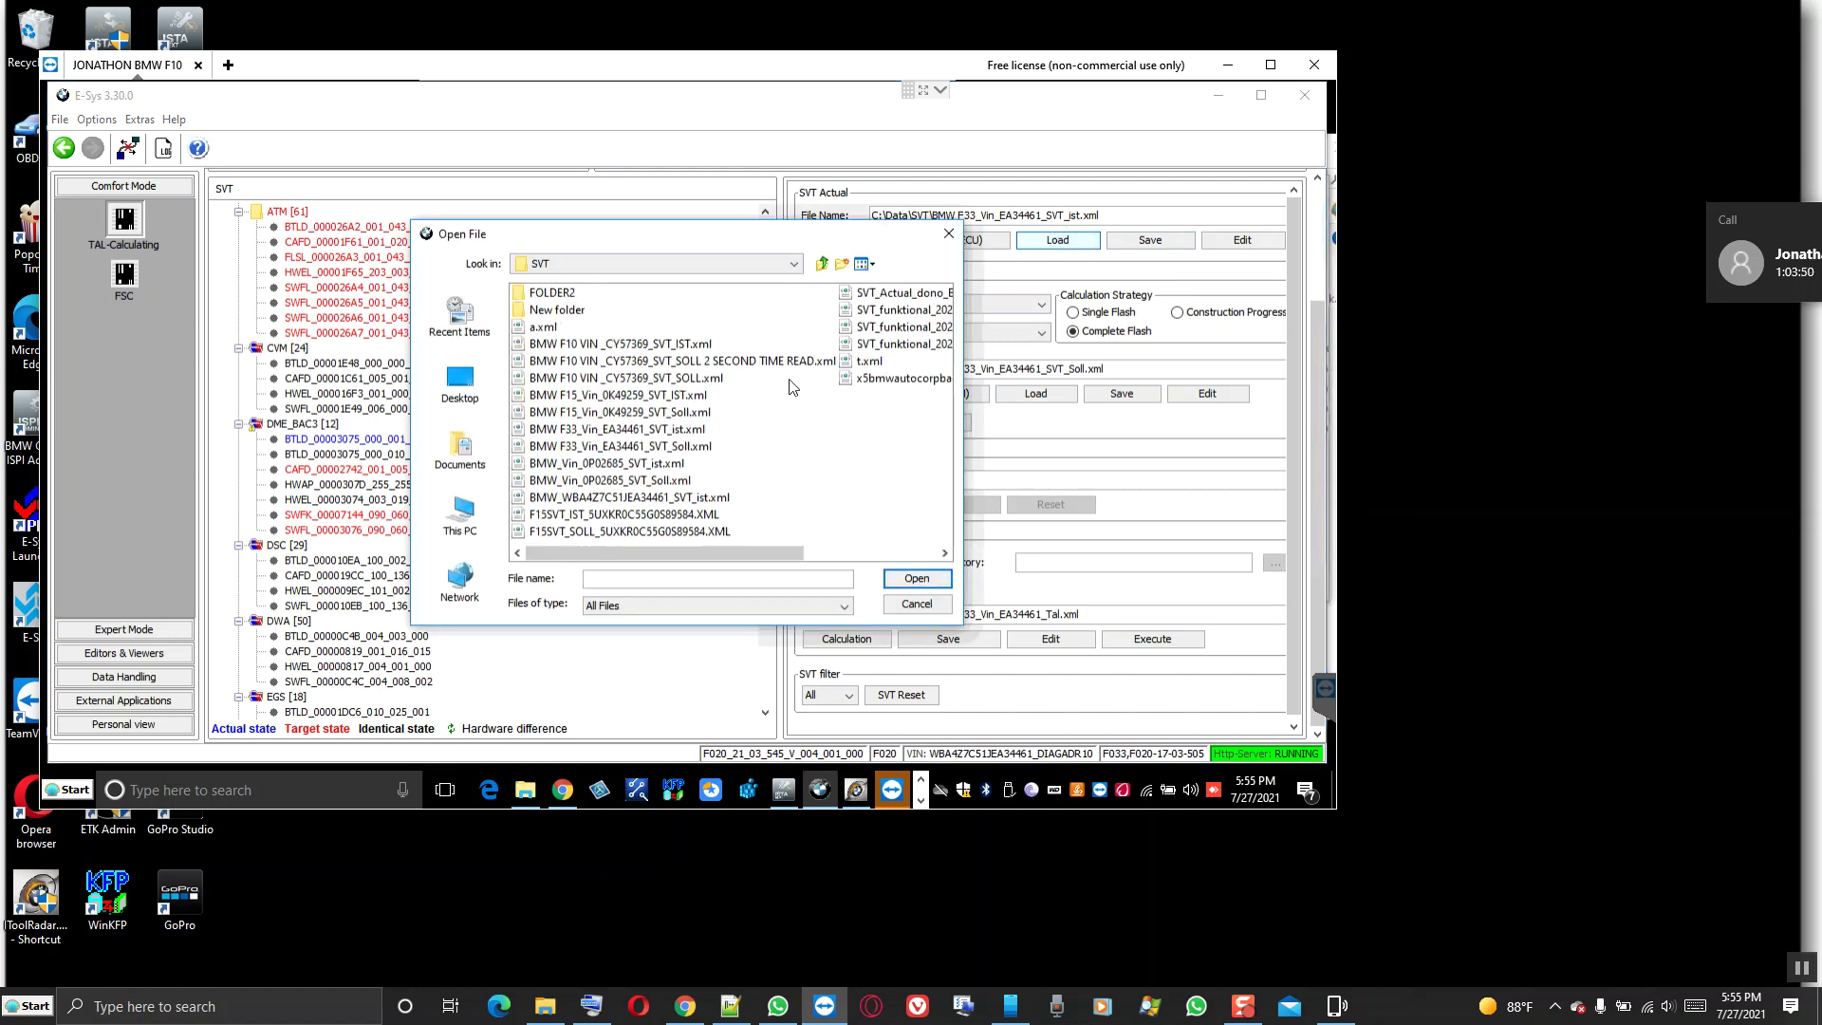
click(464, 458)
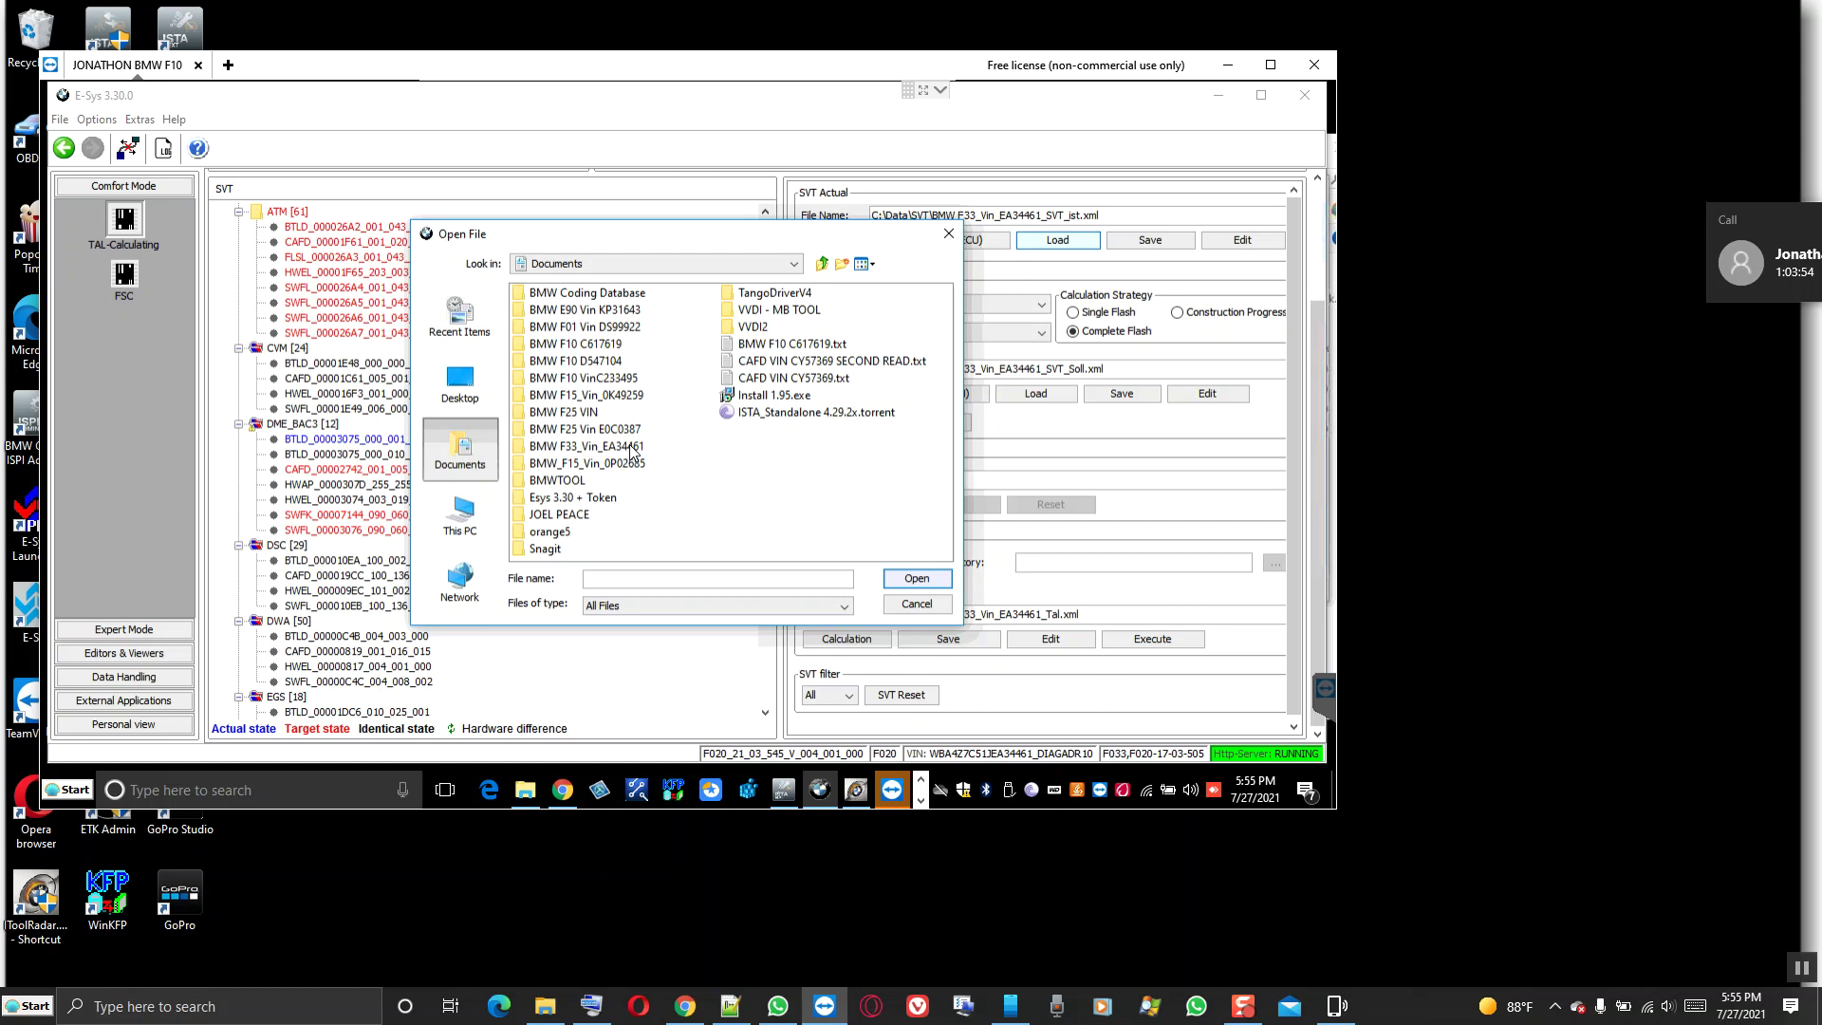
click(632, 448)
double_click(631, 454)
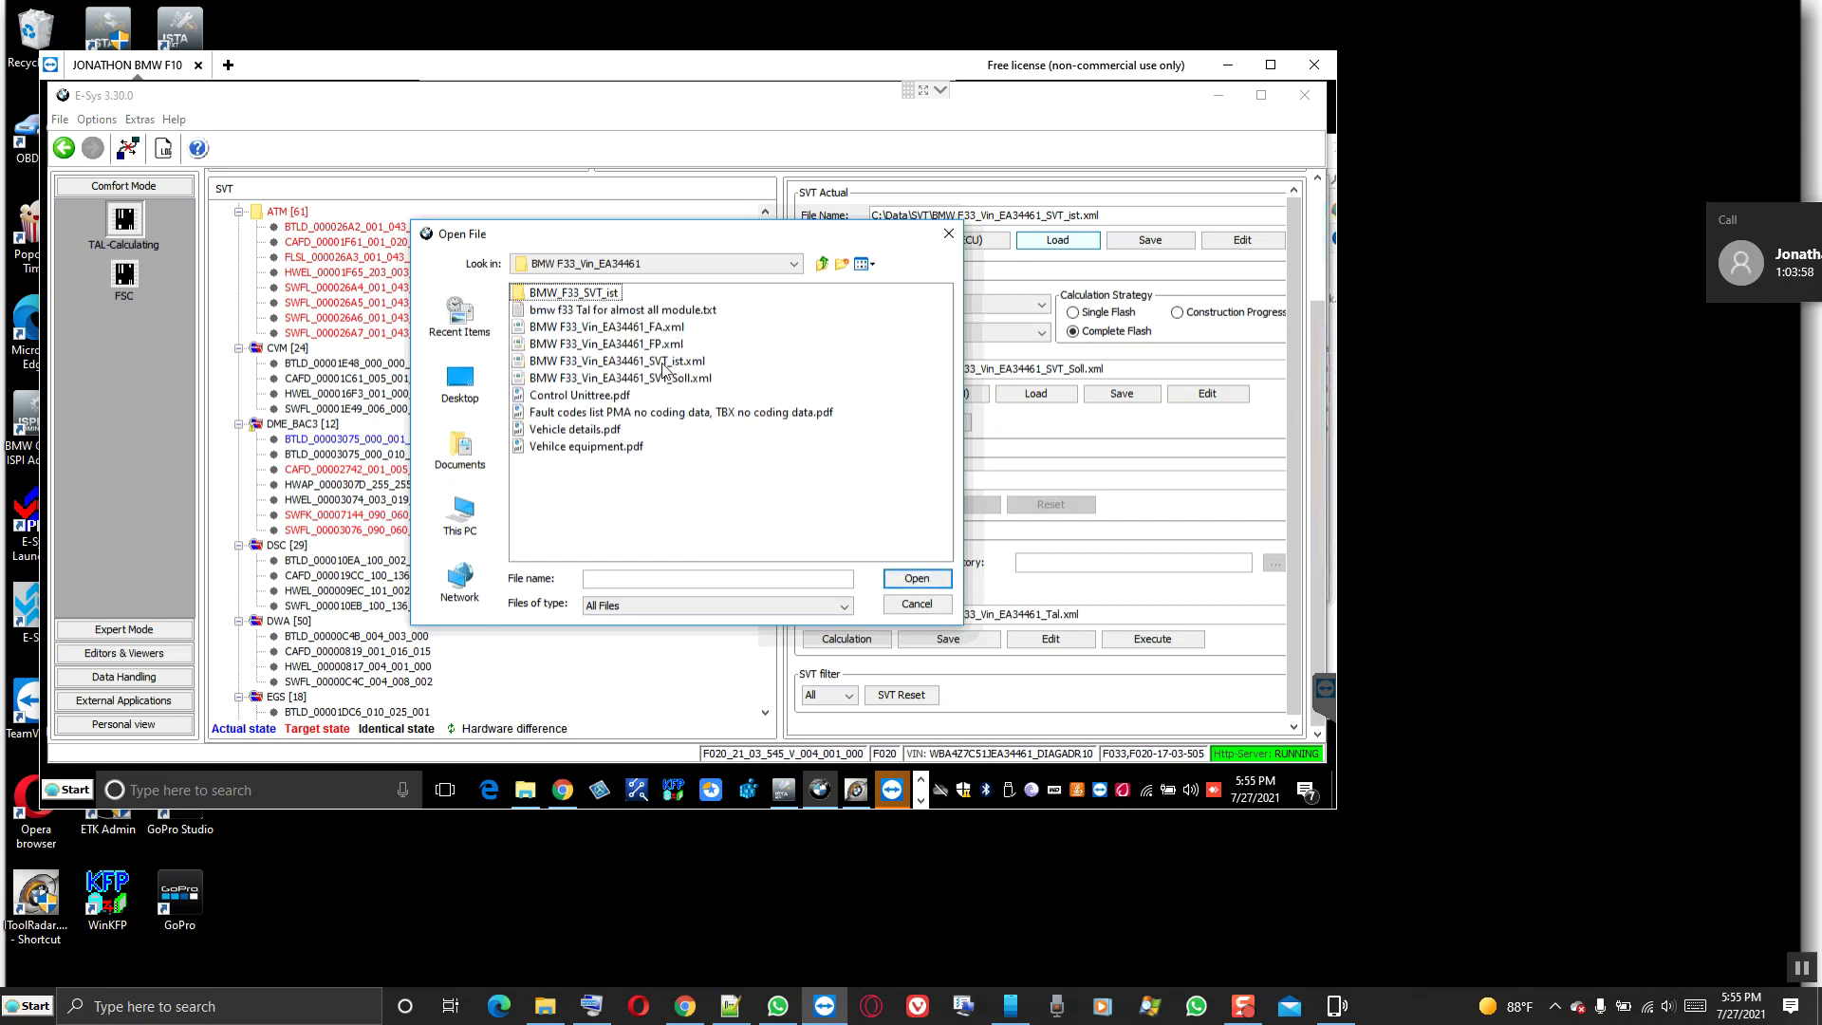
double_click(606, 296)
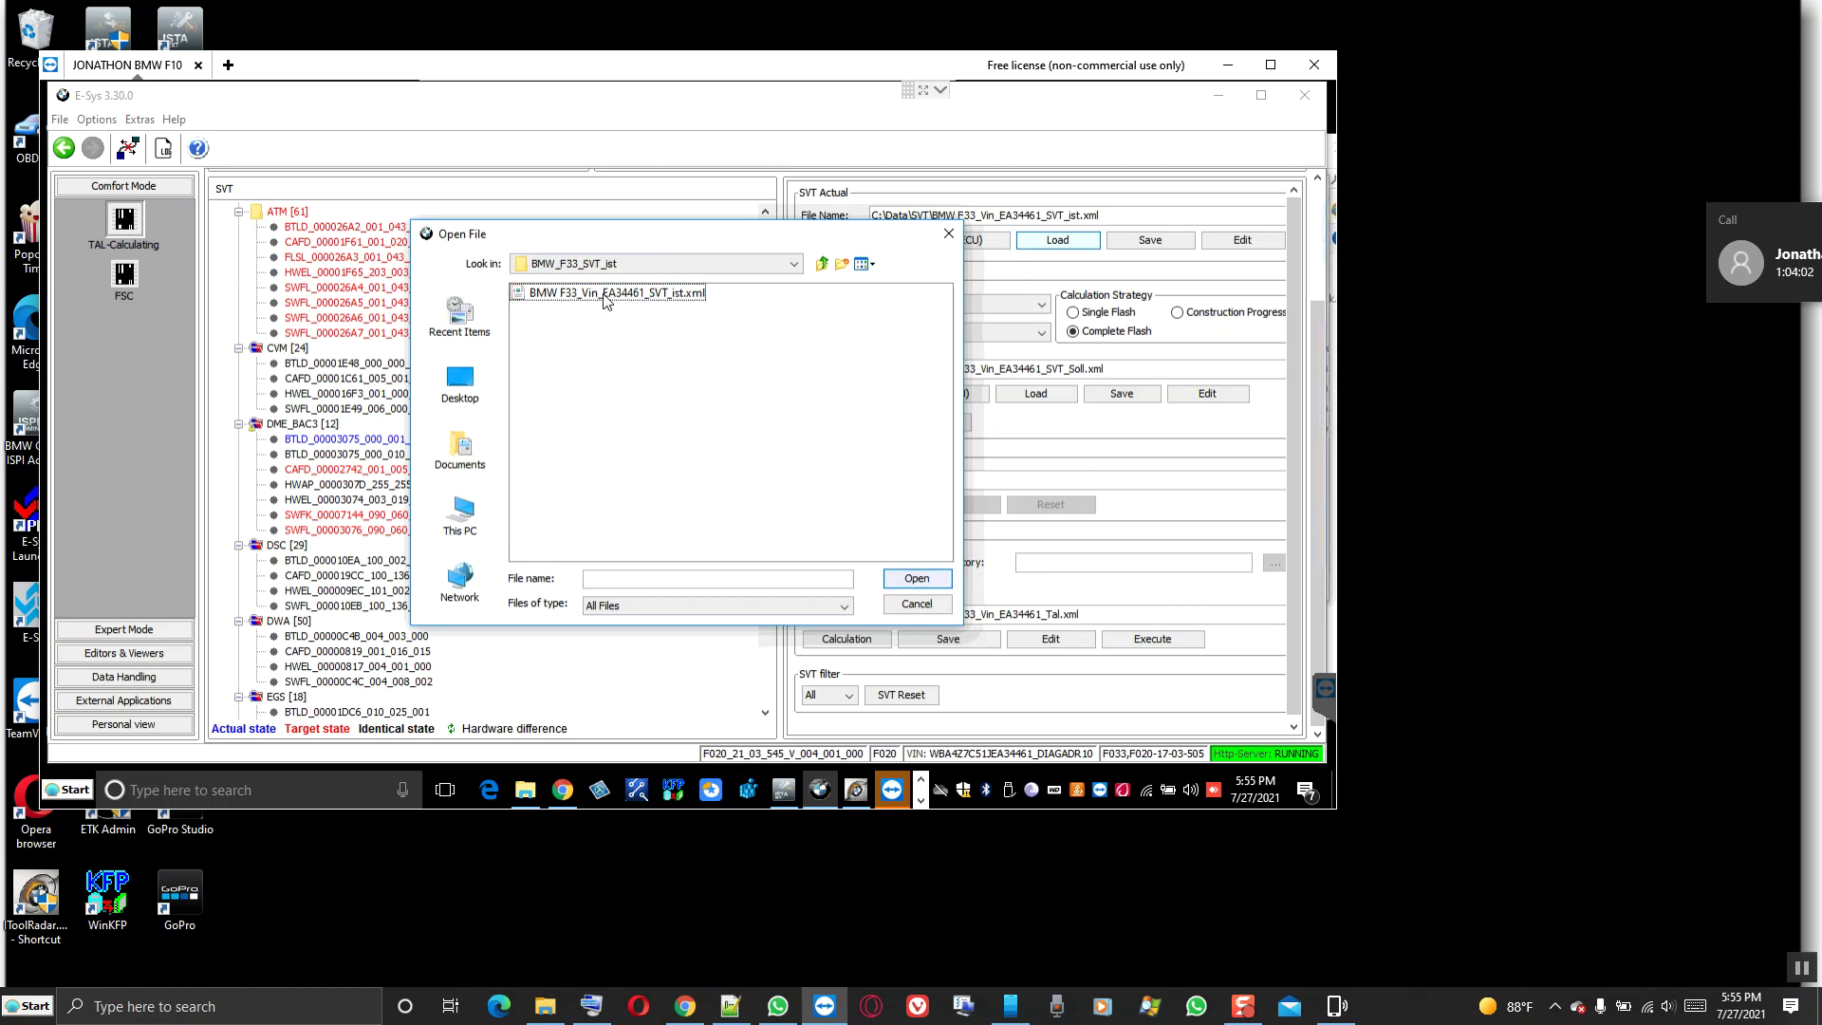
click(638, 296)
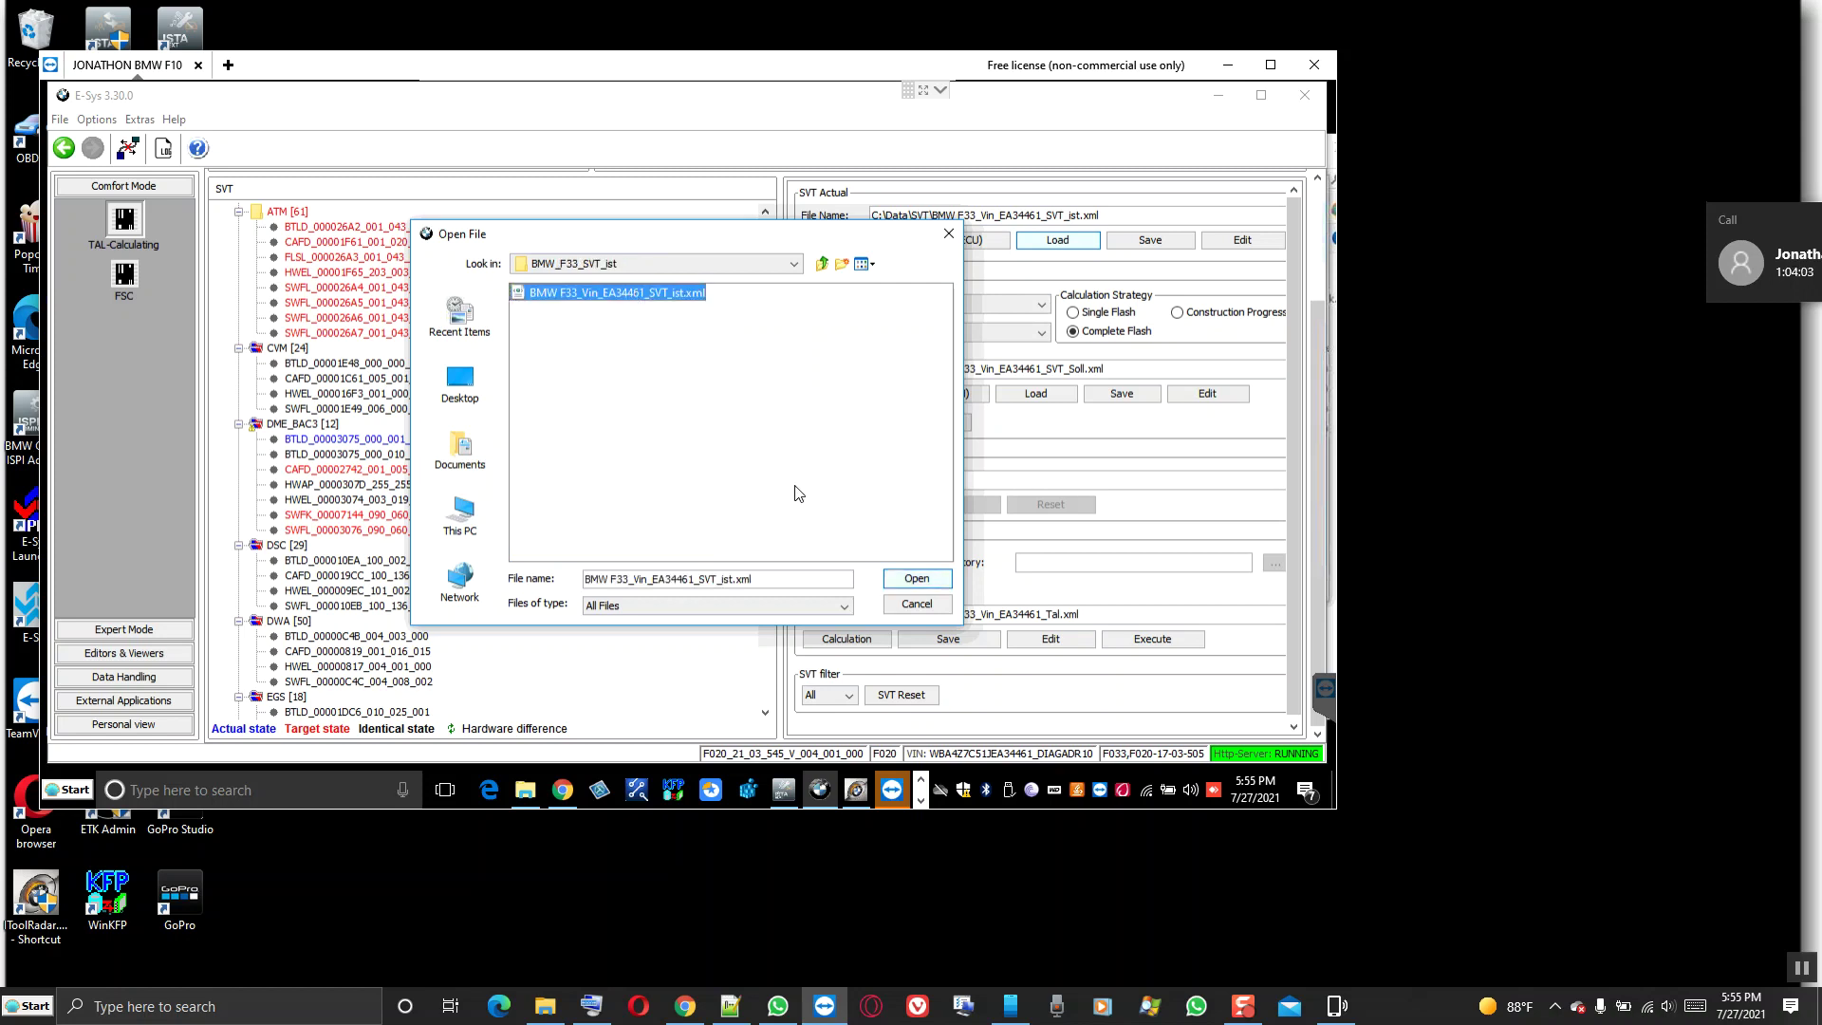
click(916, 579)
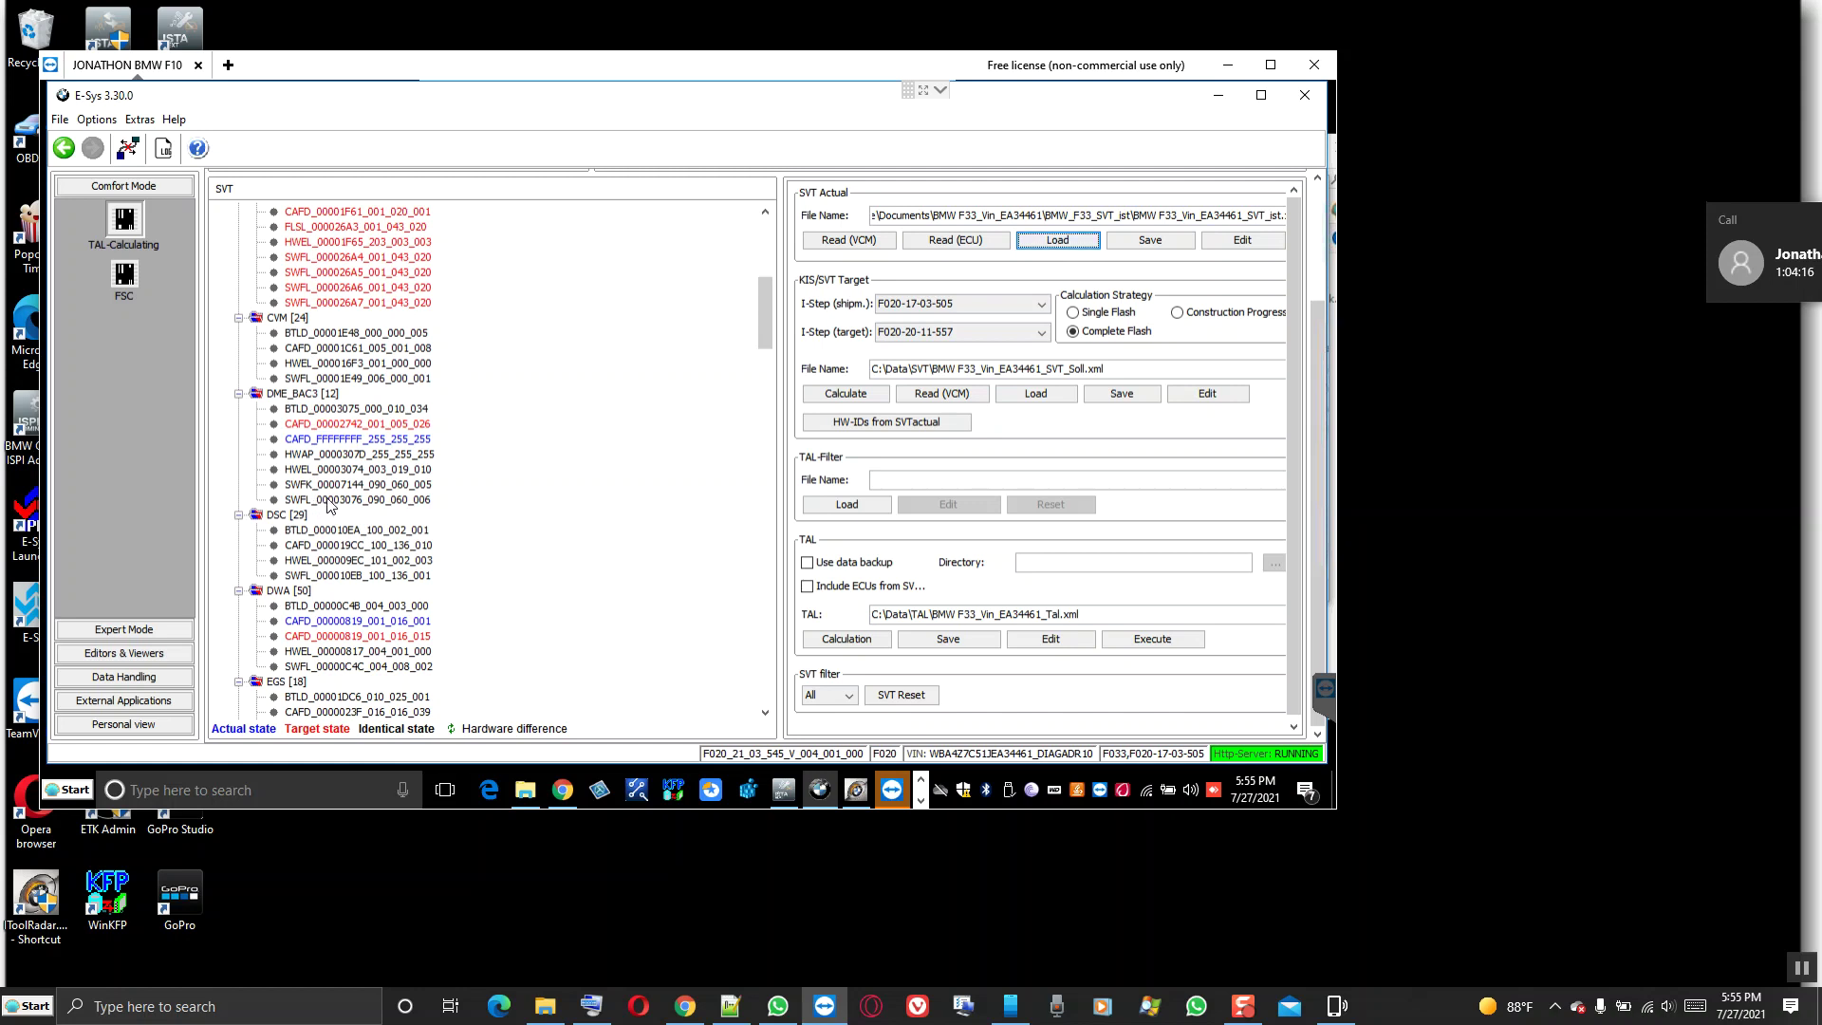
click(296, 393)
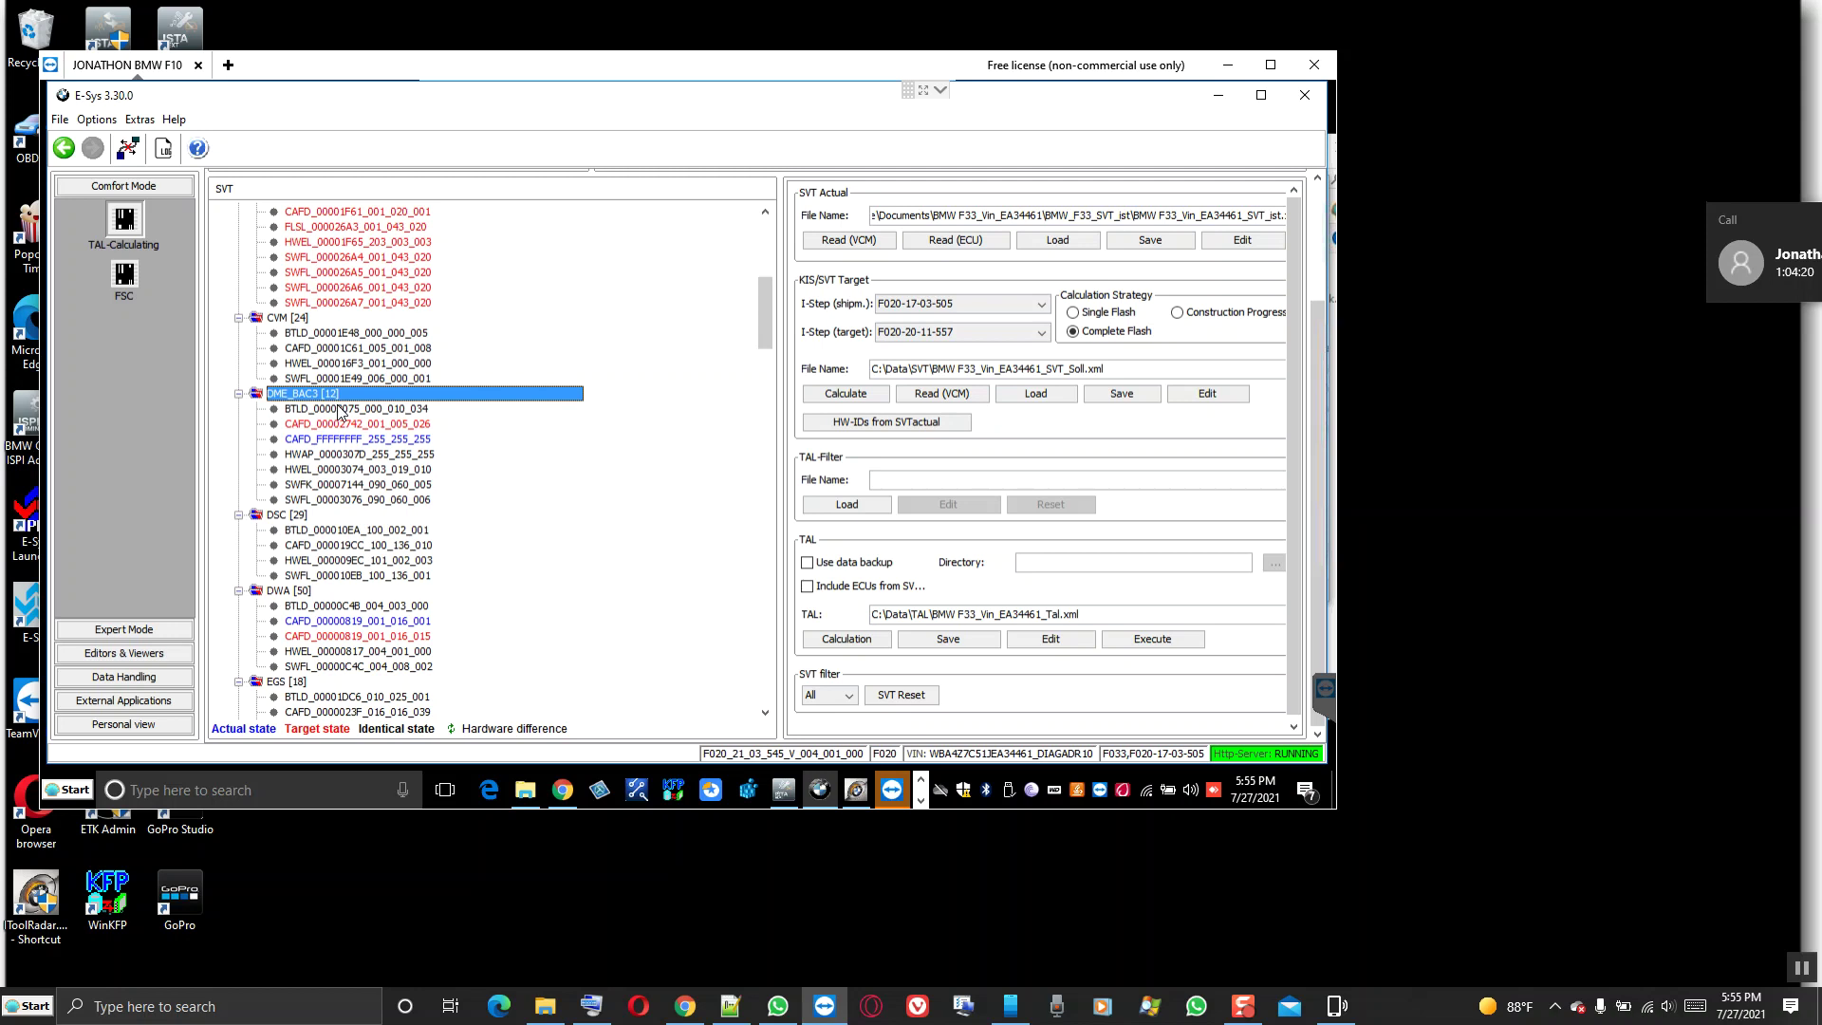
click(352, 437)
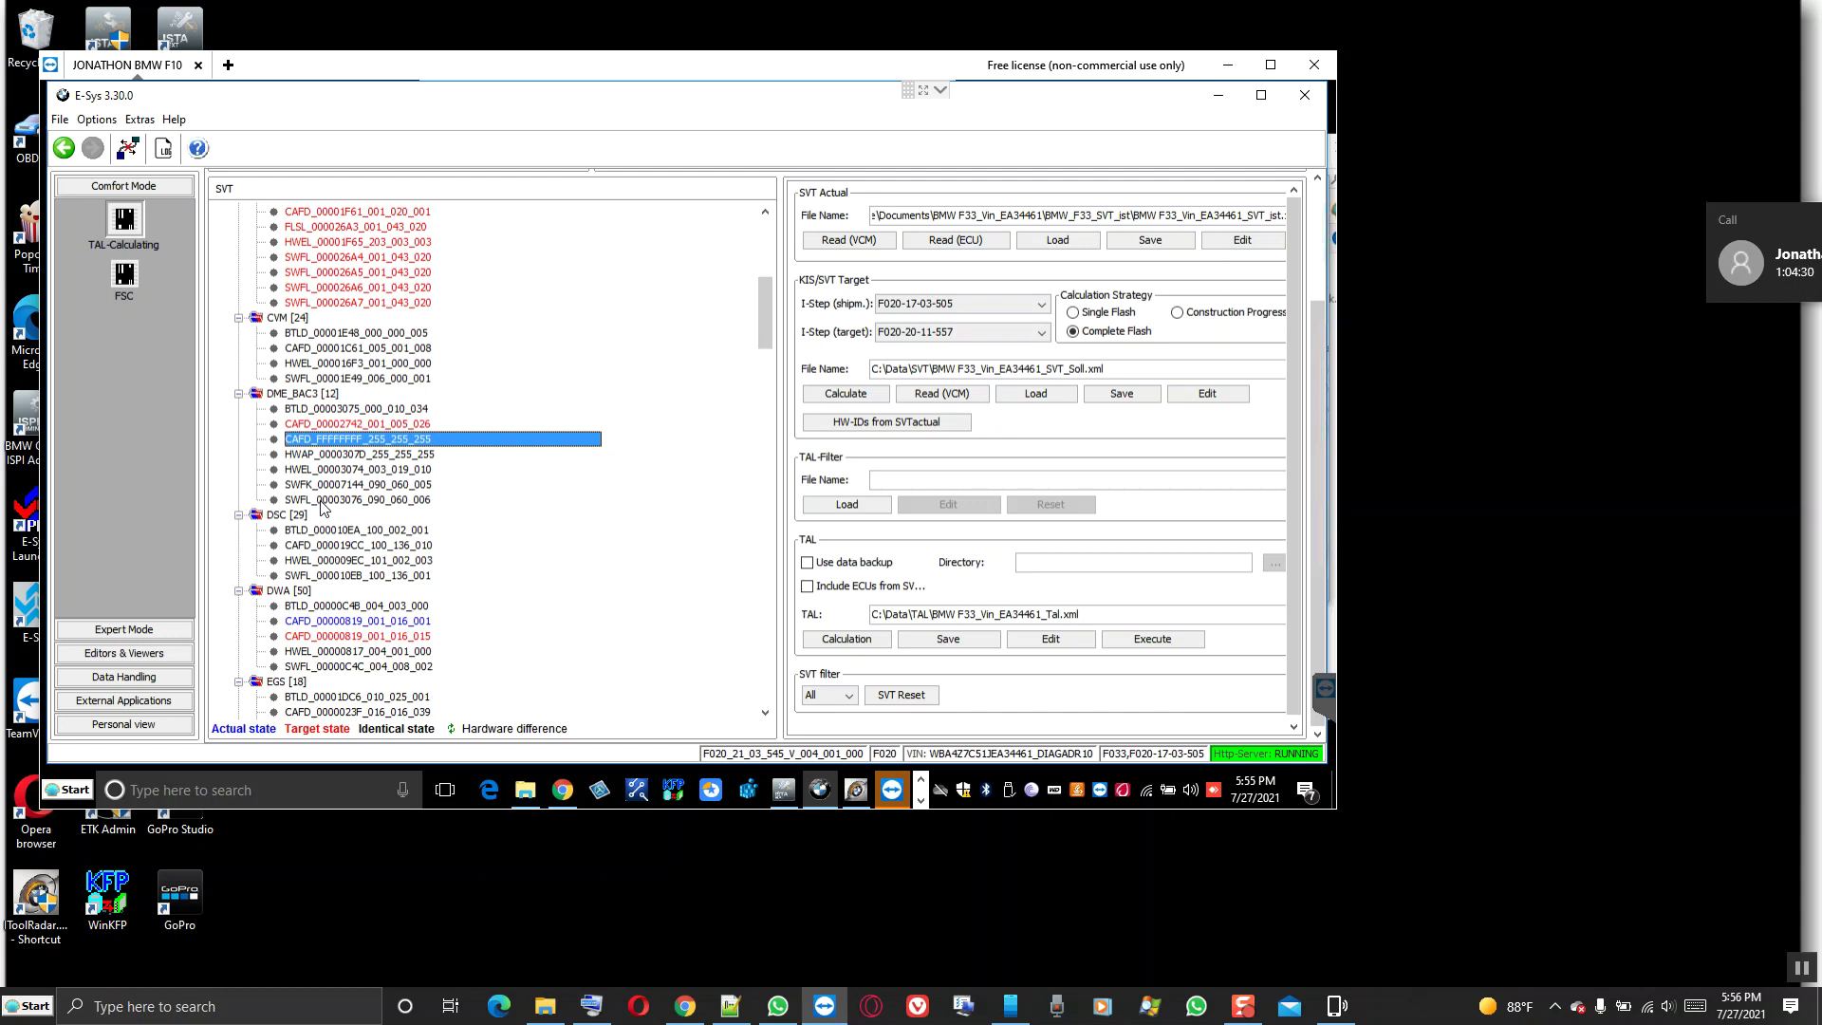
click(322, 503)
click(332, 487)
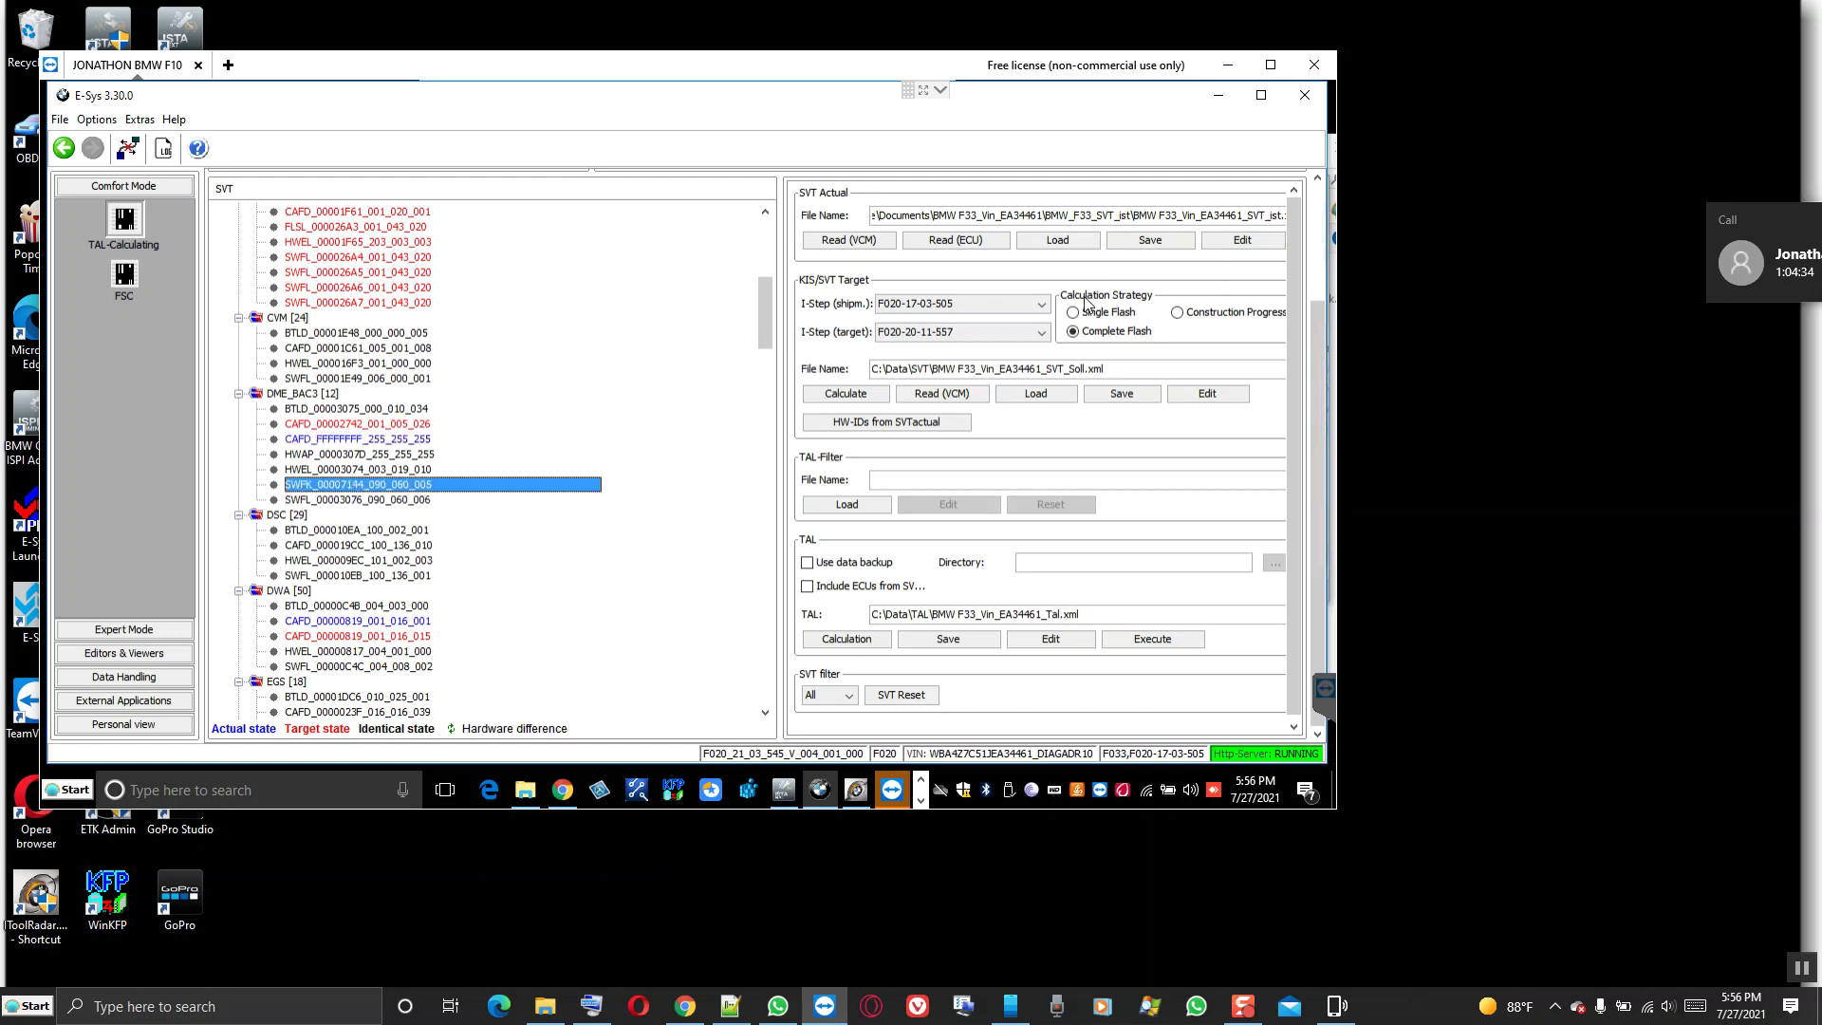
click(1150, 241)
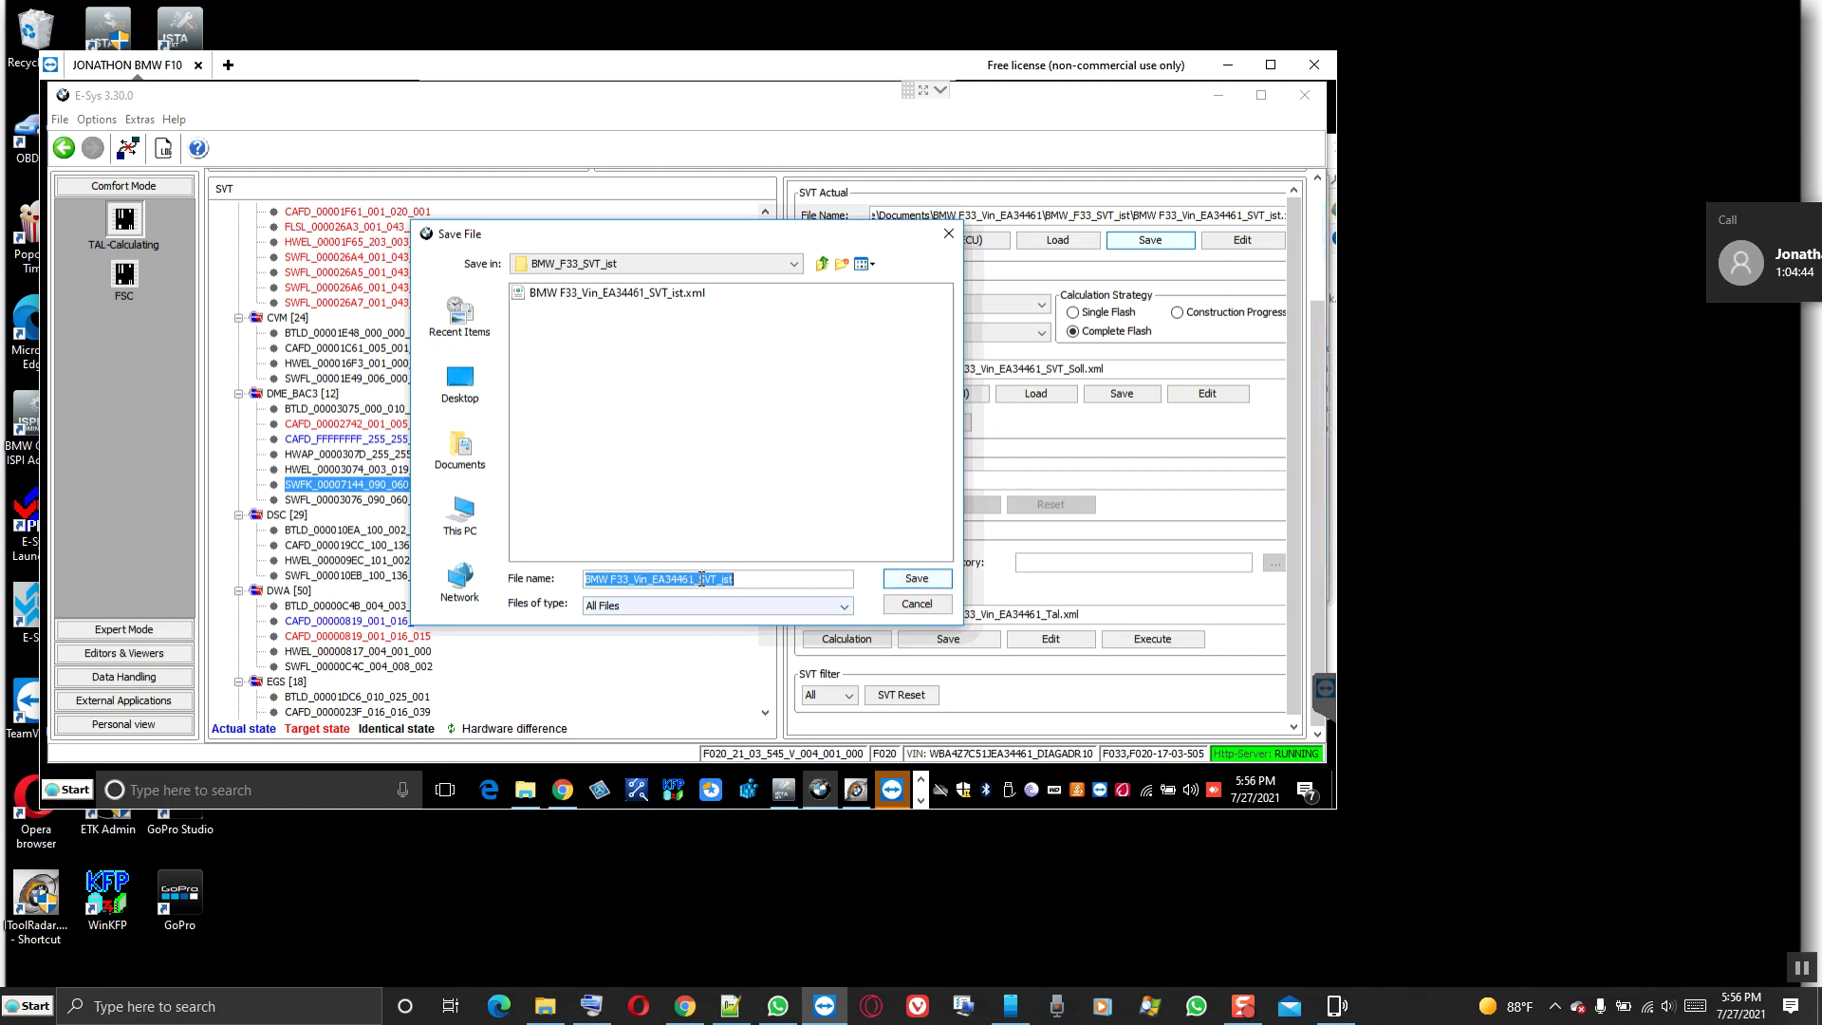
click(701, 579)
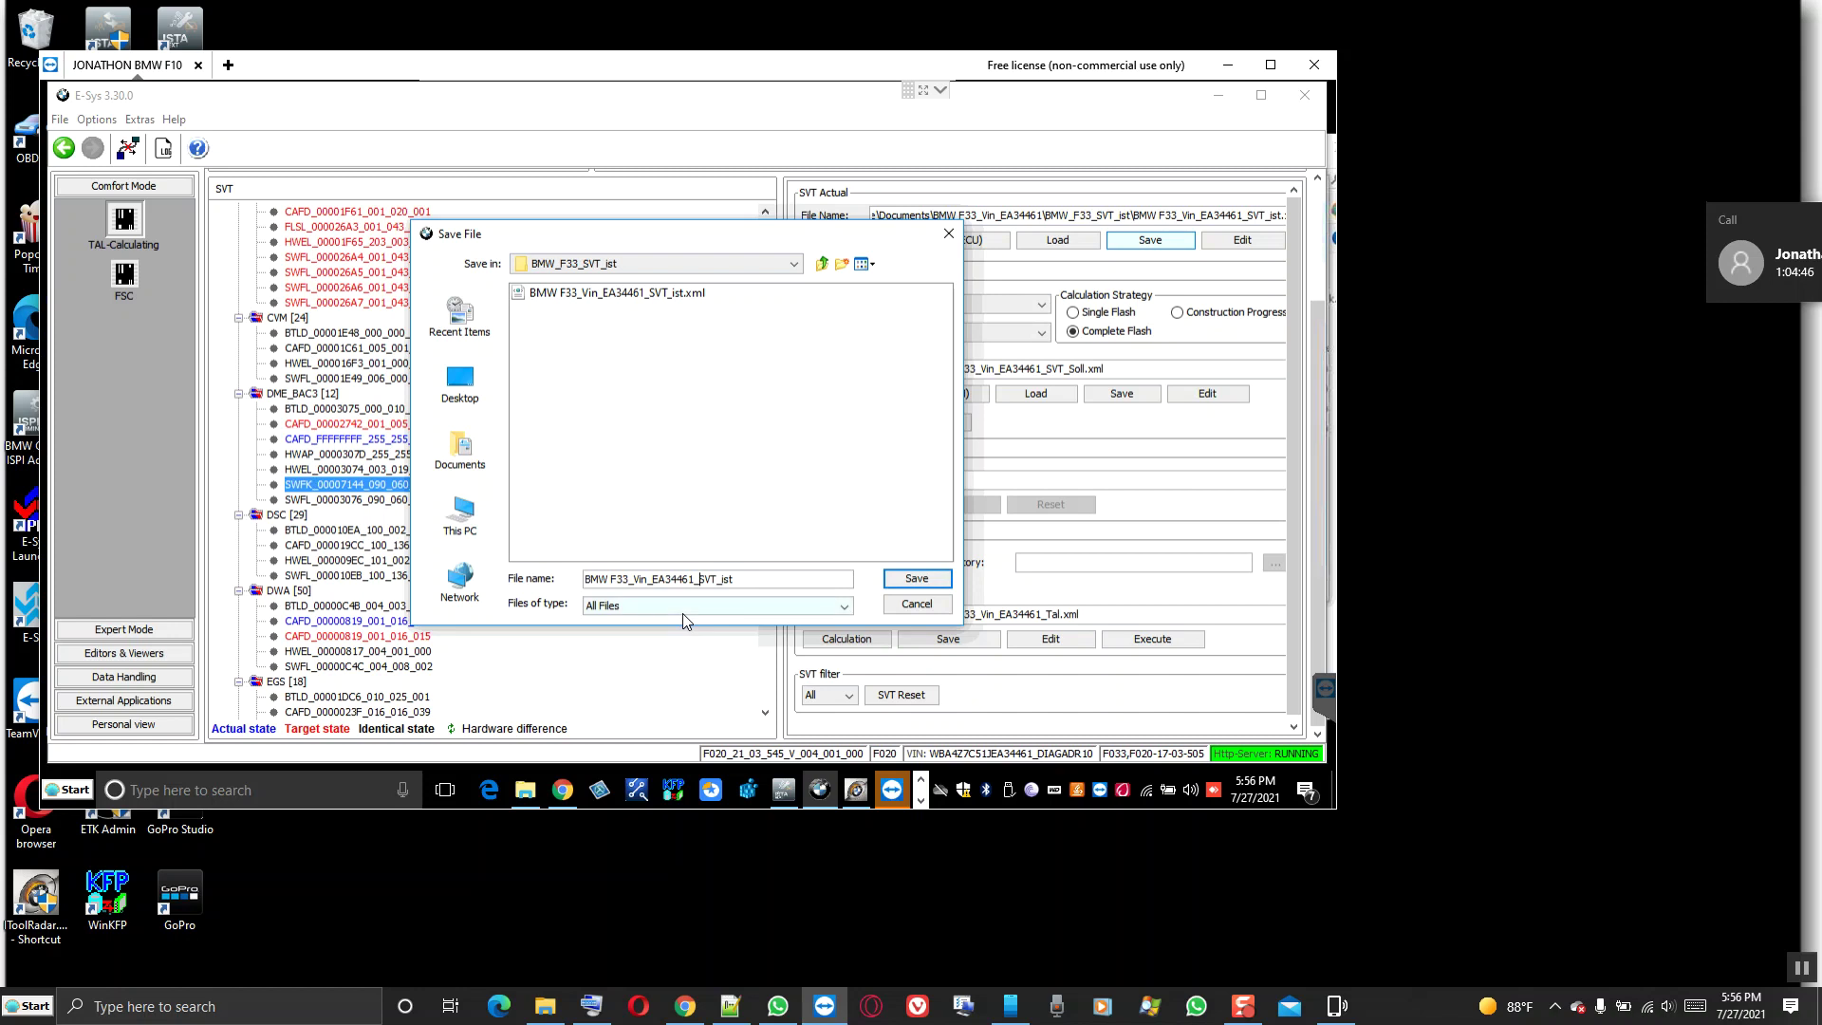
text(Factr)
key(BackSpace)
text(ory_ist_)
key(Return)
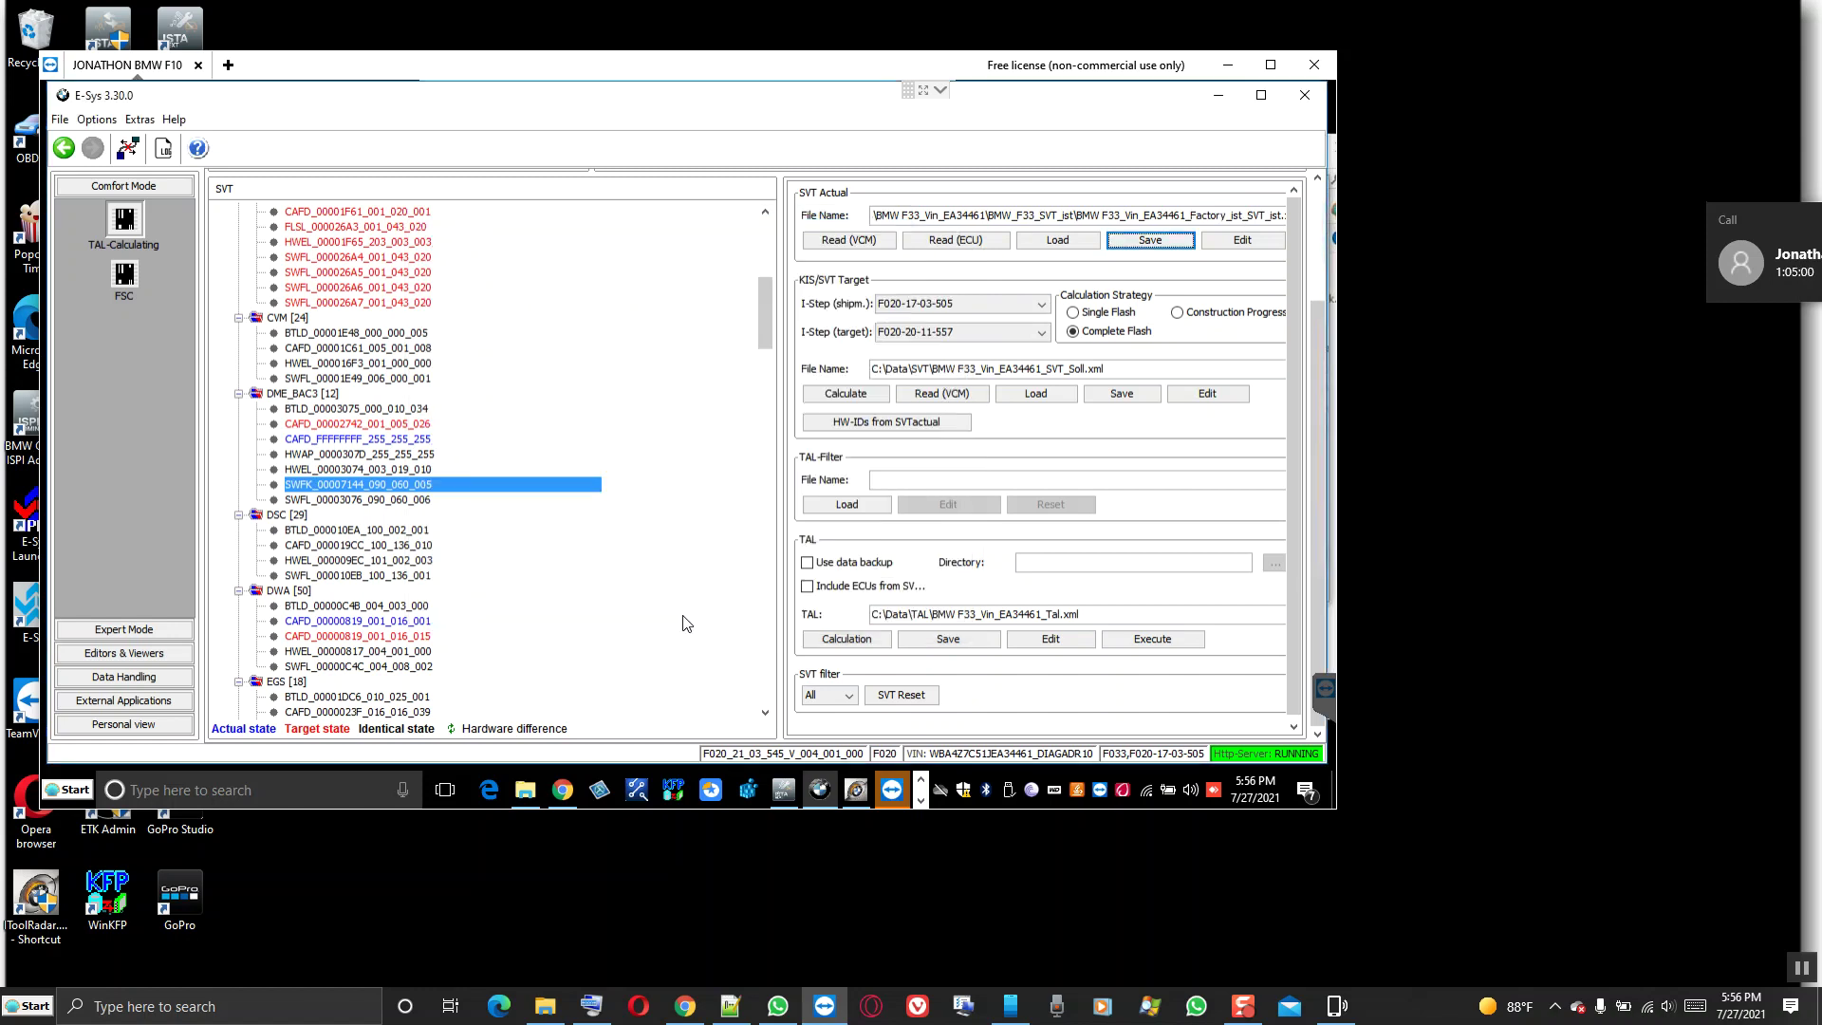
click(528, 798)
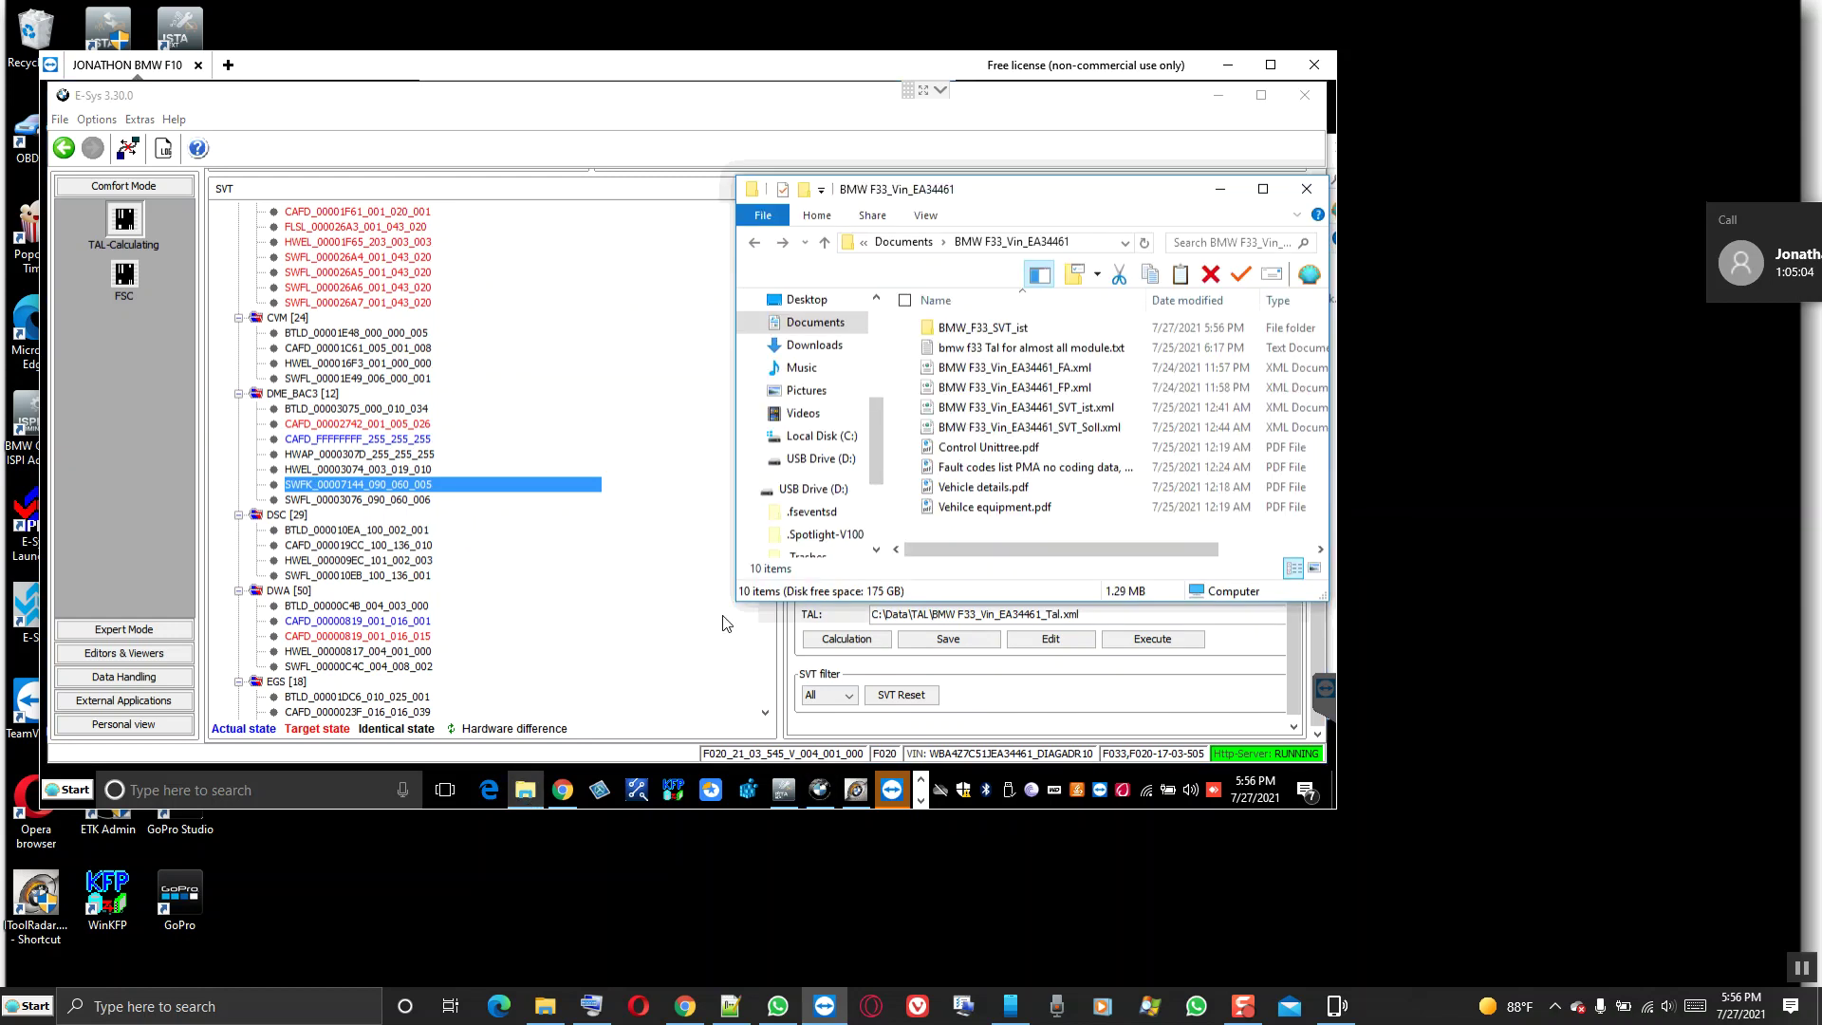
double_click(985, 334)
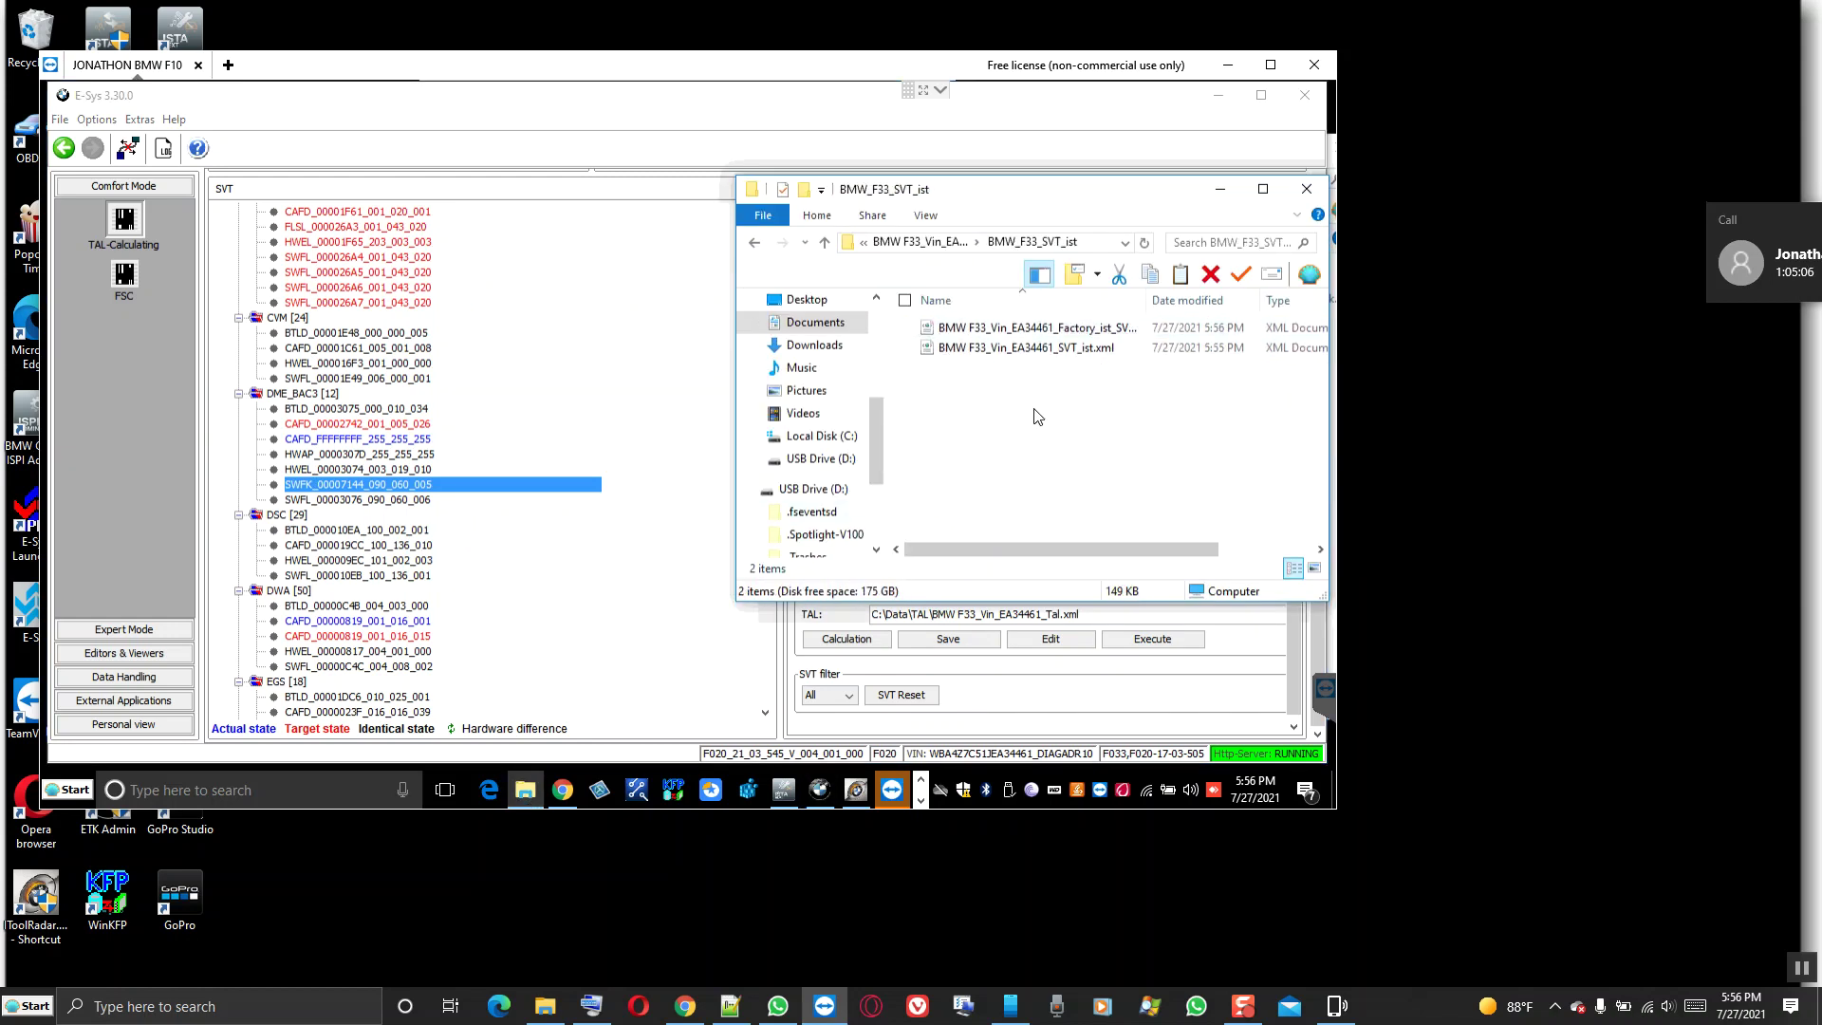
right_click(1040, 333)
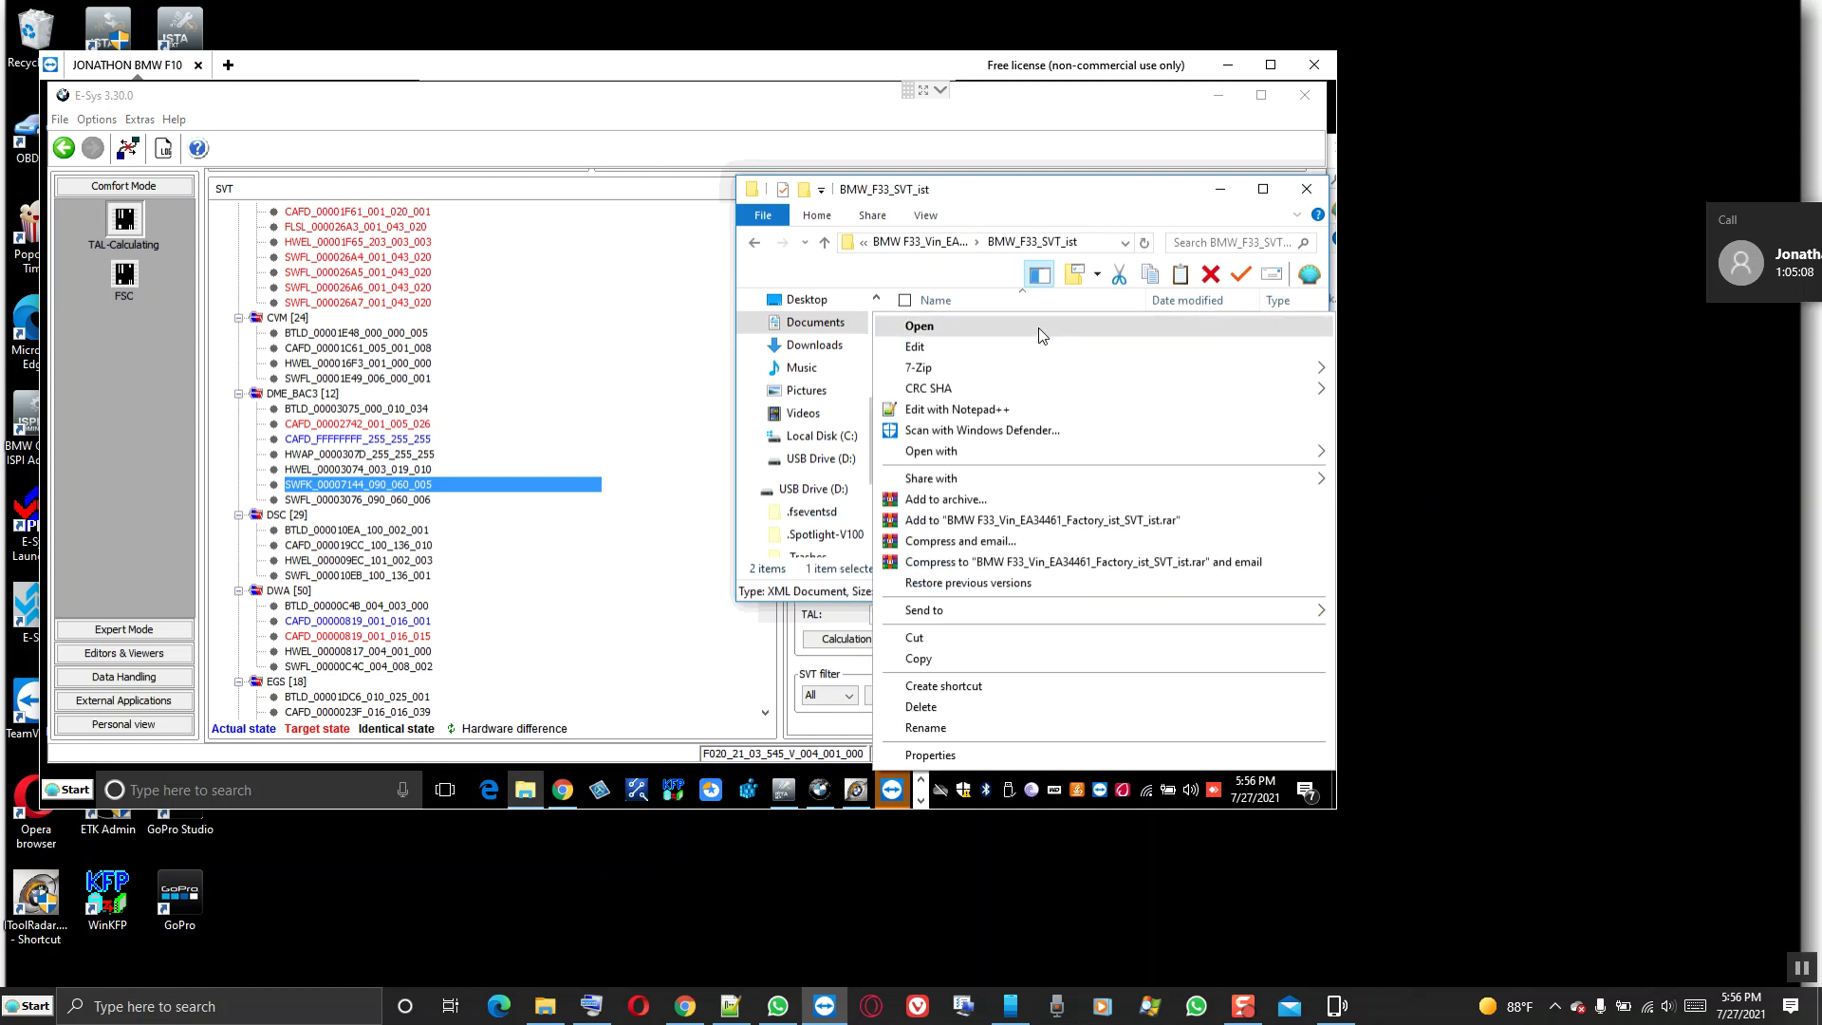
click(917, 658)
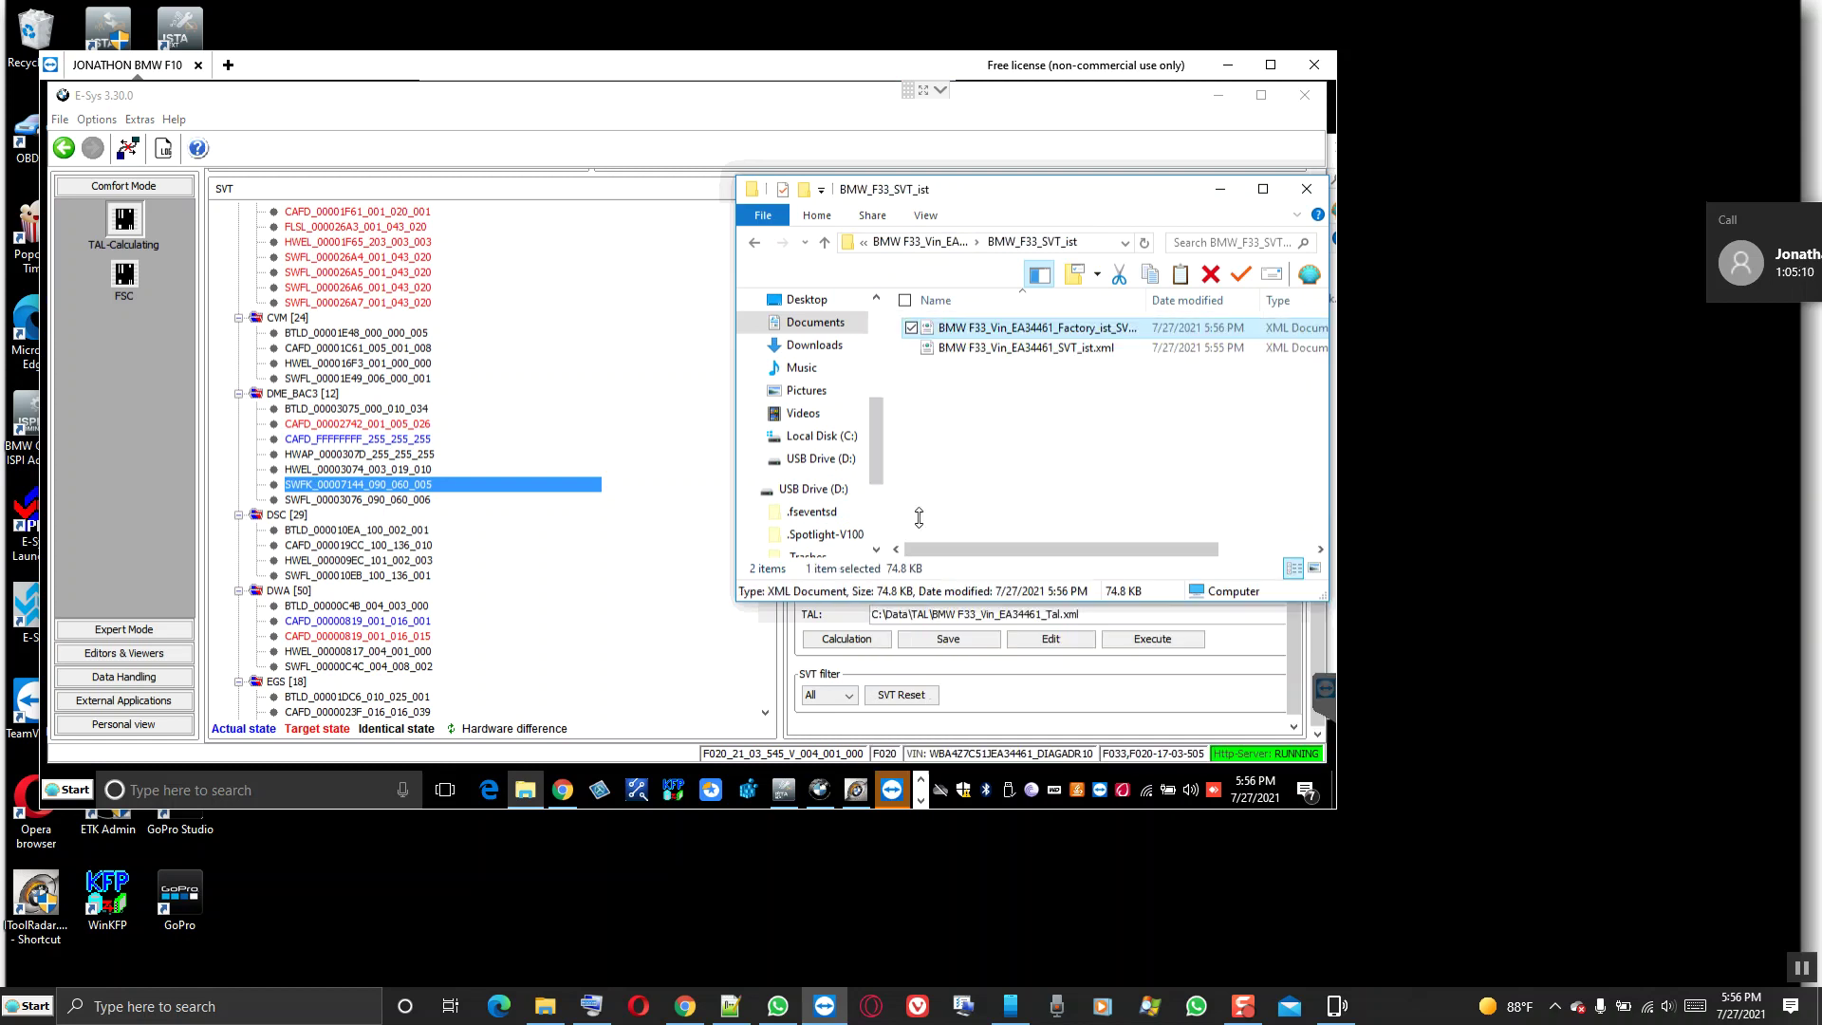
click(848, 439)
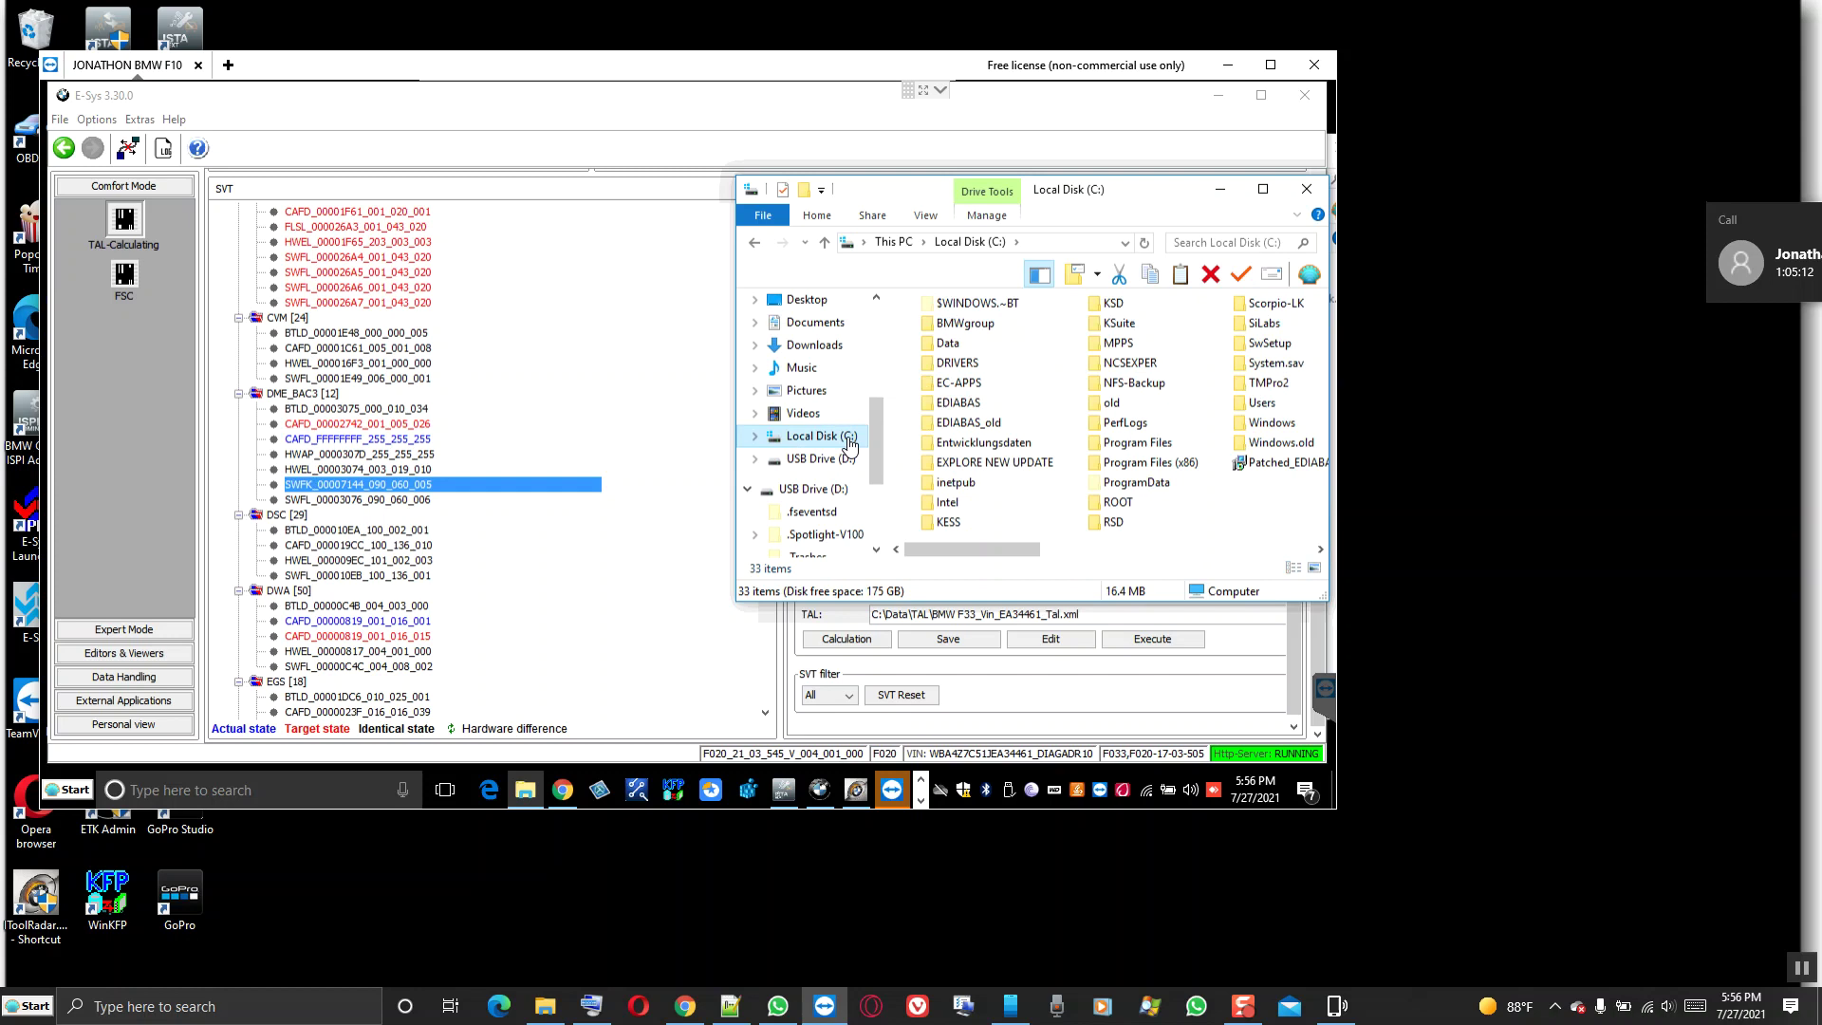
double_click(946, 344)
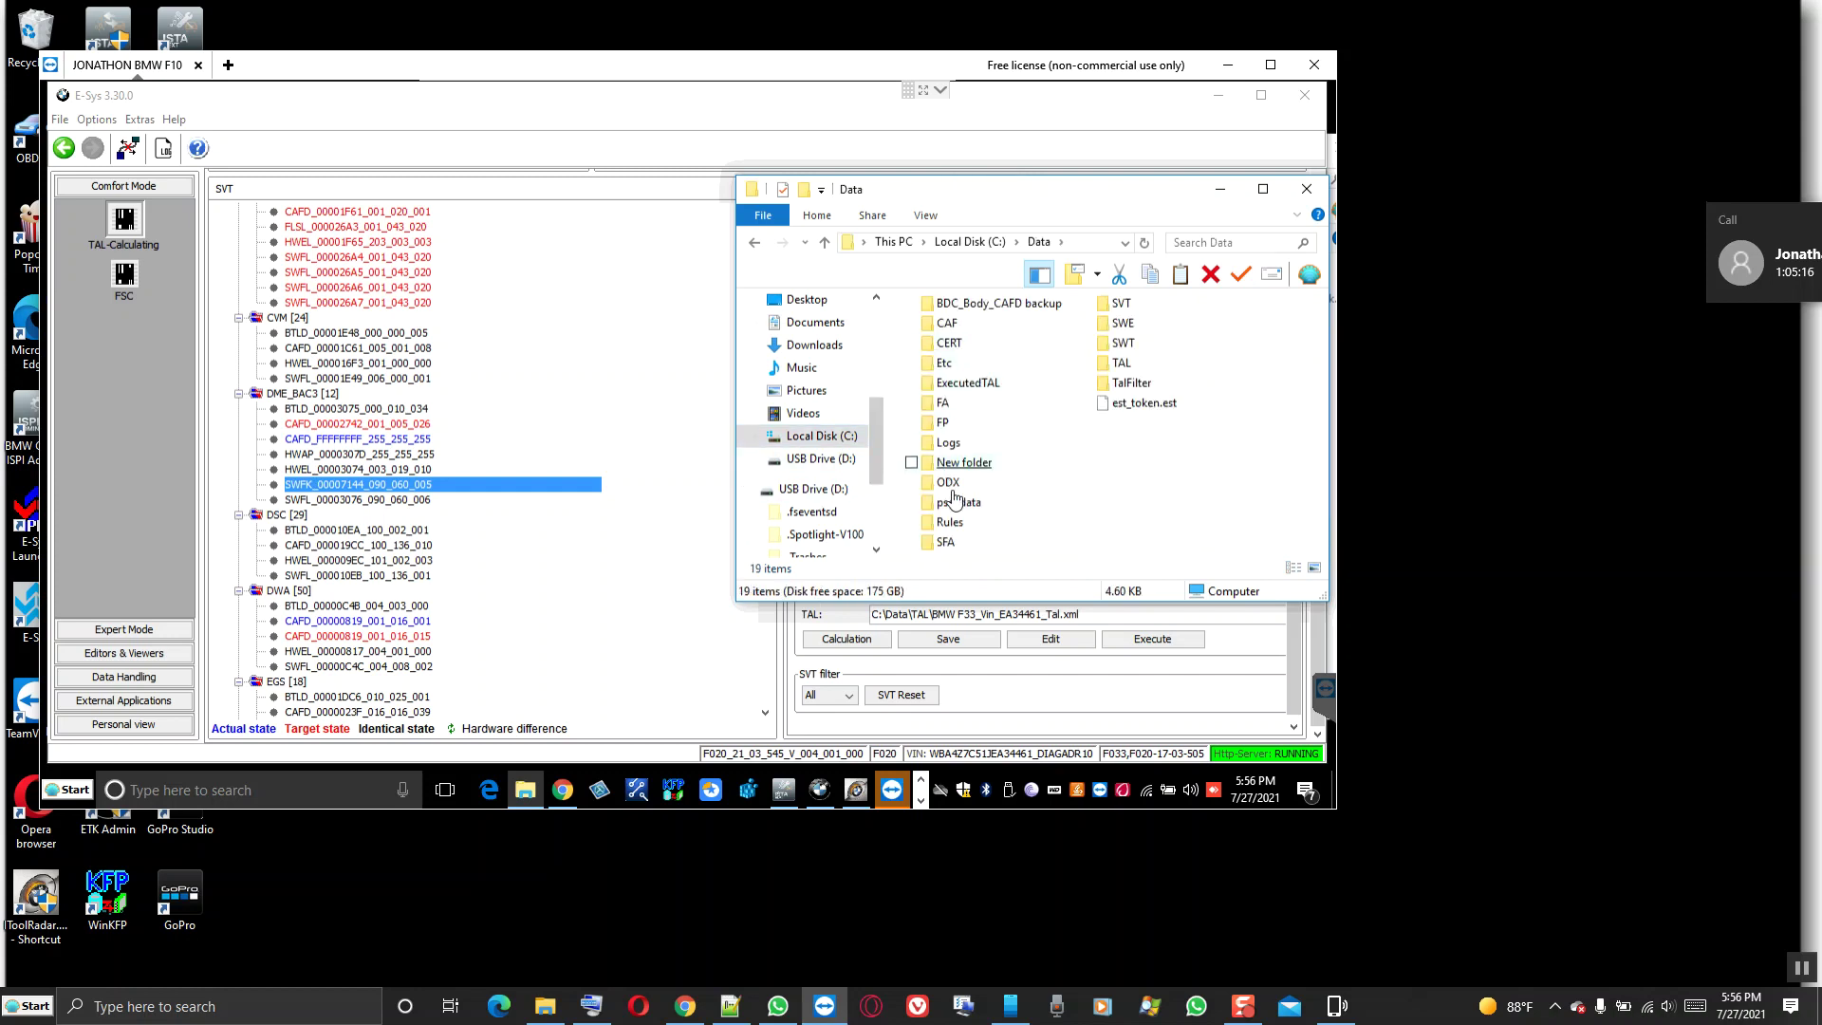
double_click(1120, 304)
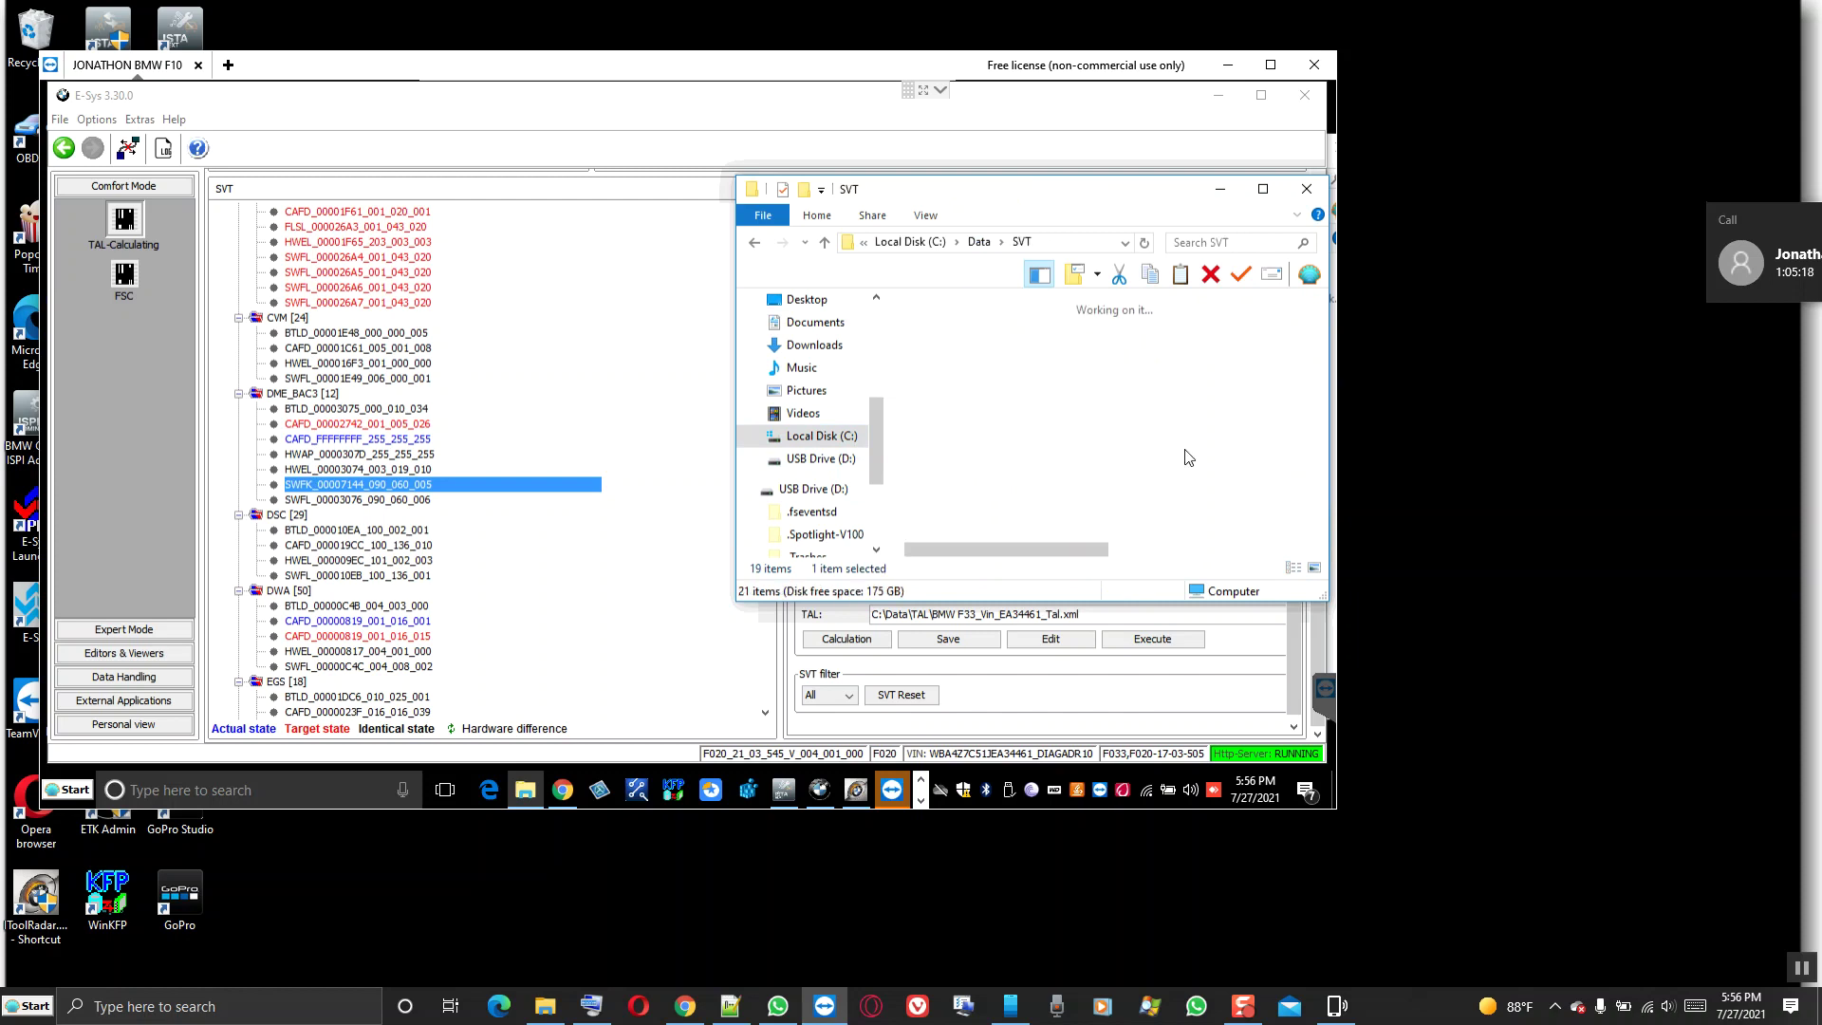
click(1181, 275)
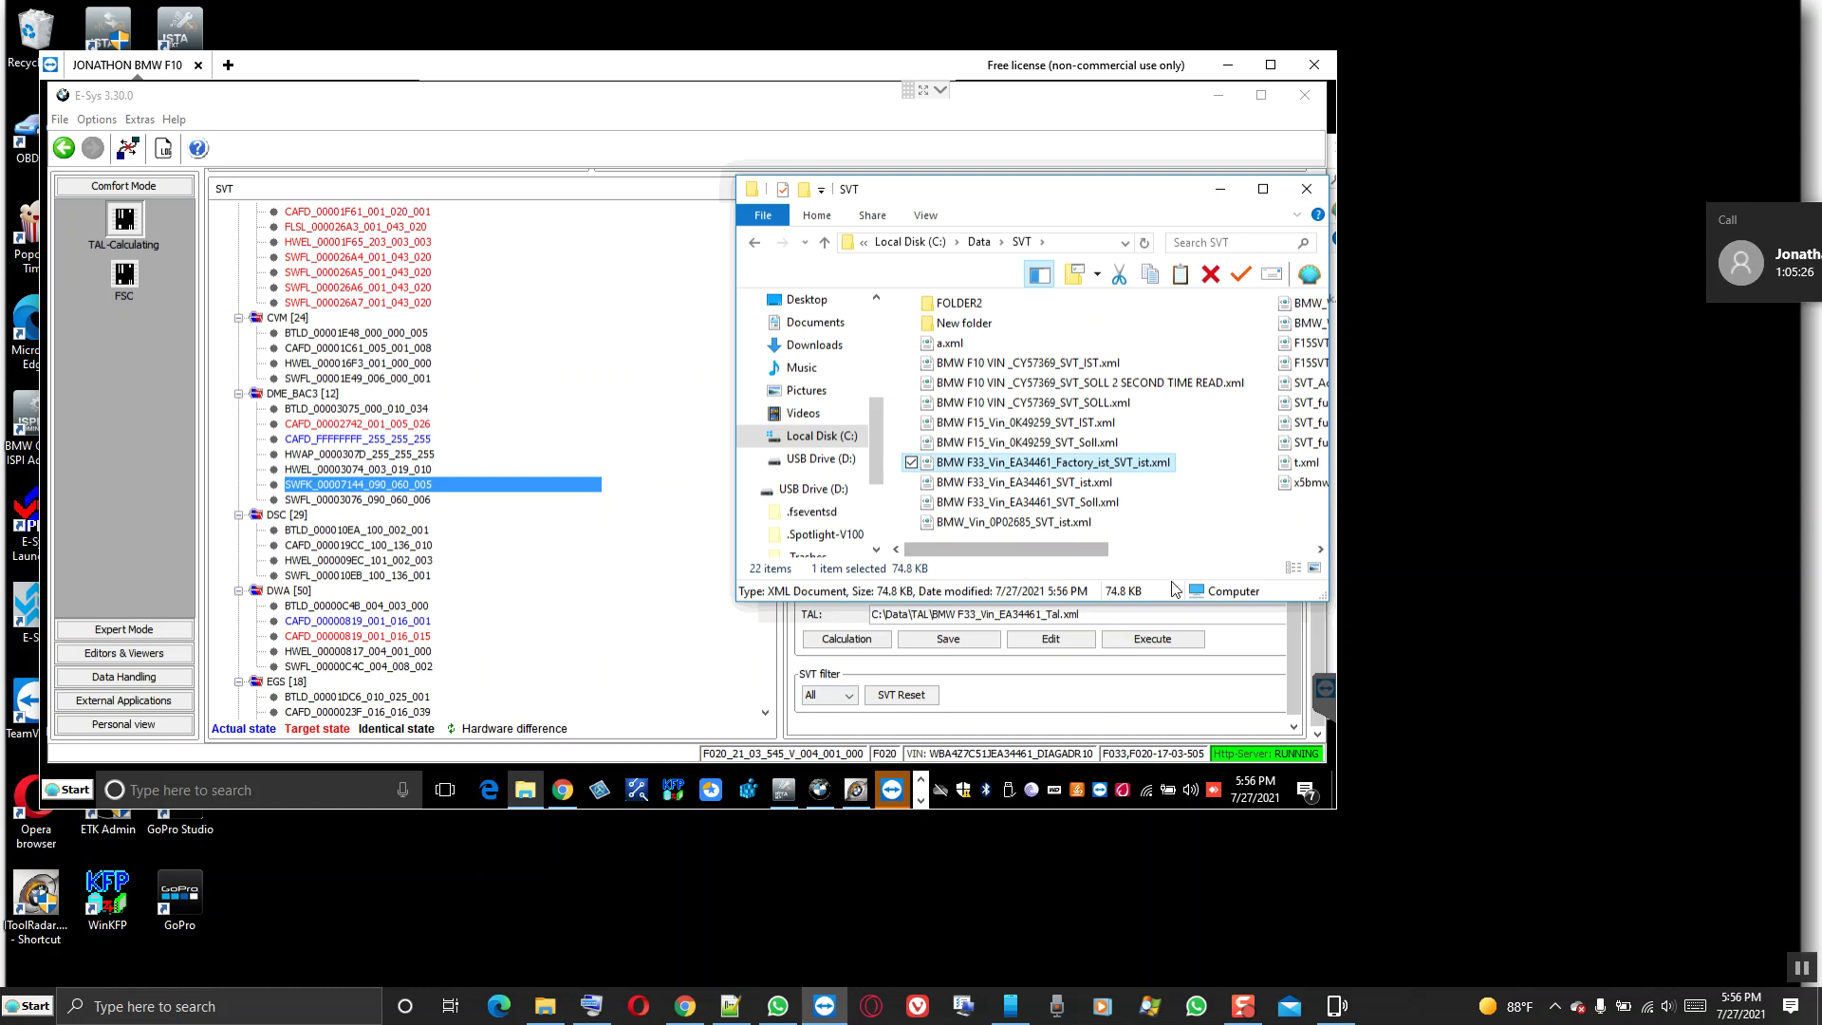
click(1221, 188)
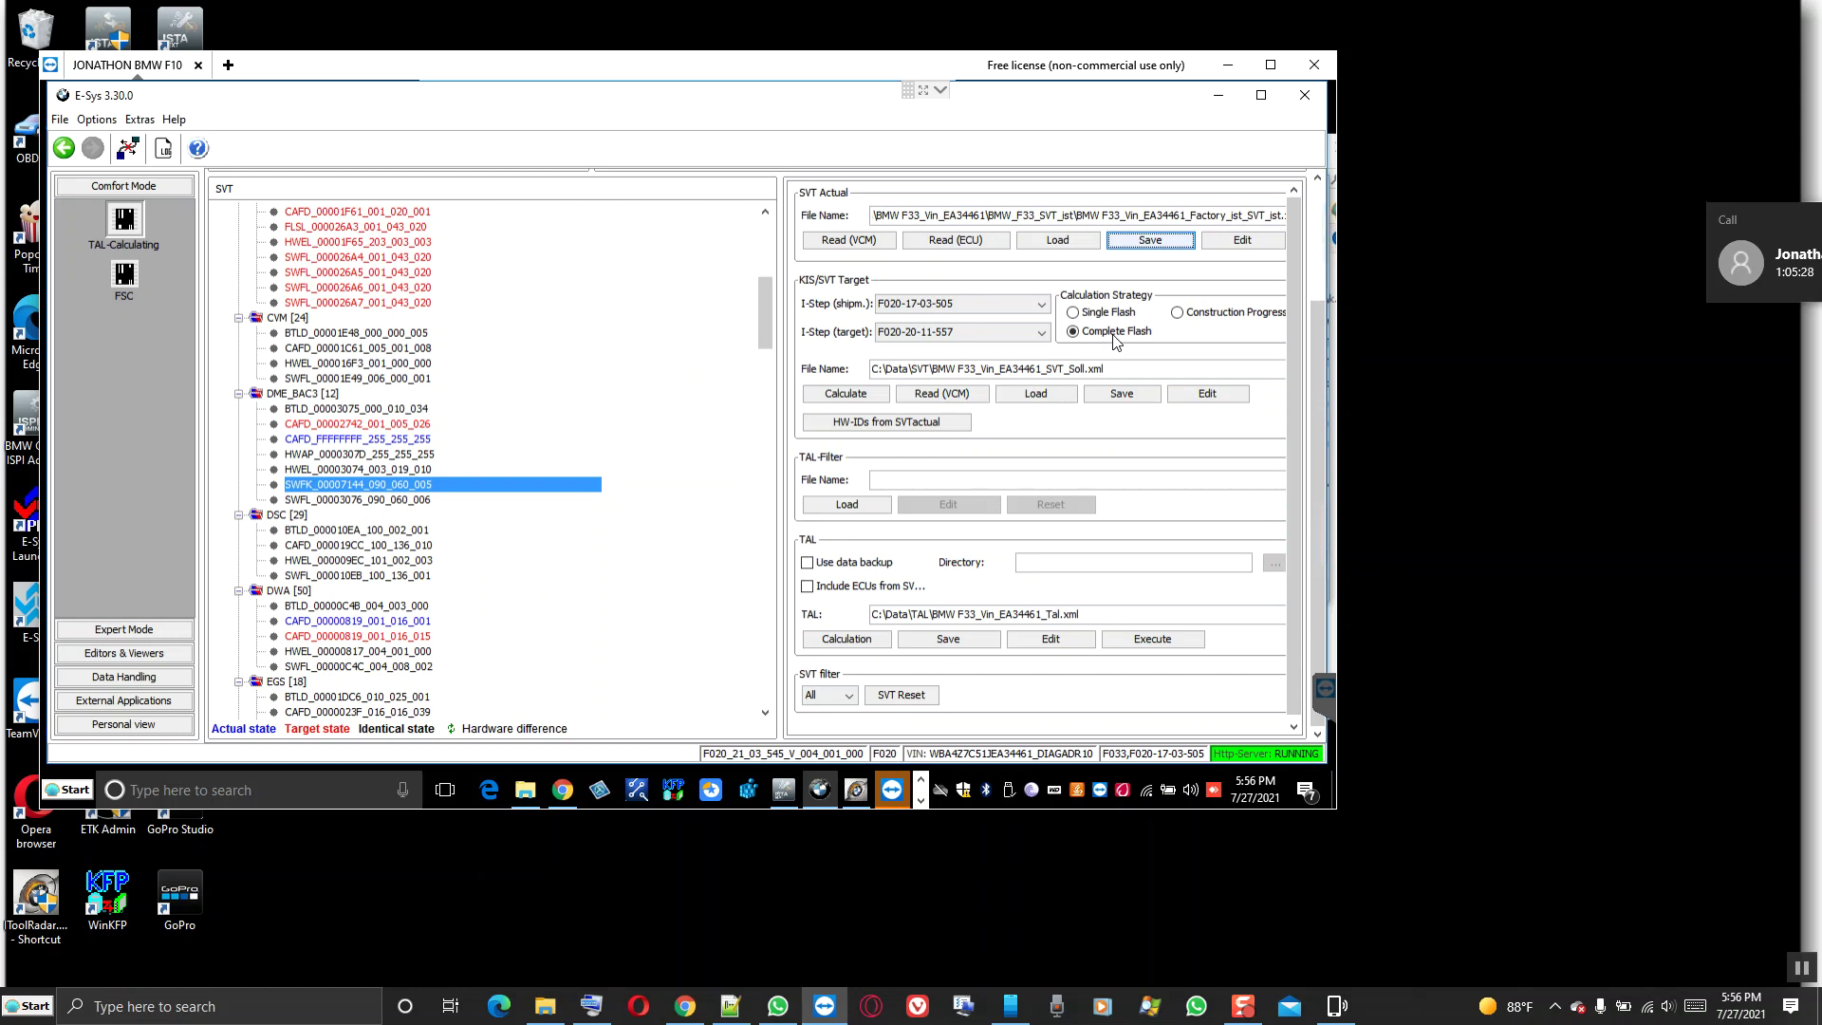
click(851, 396)
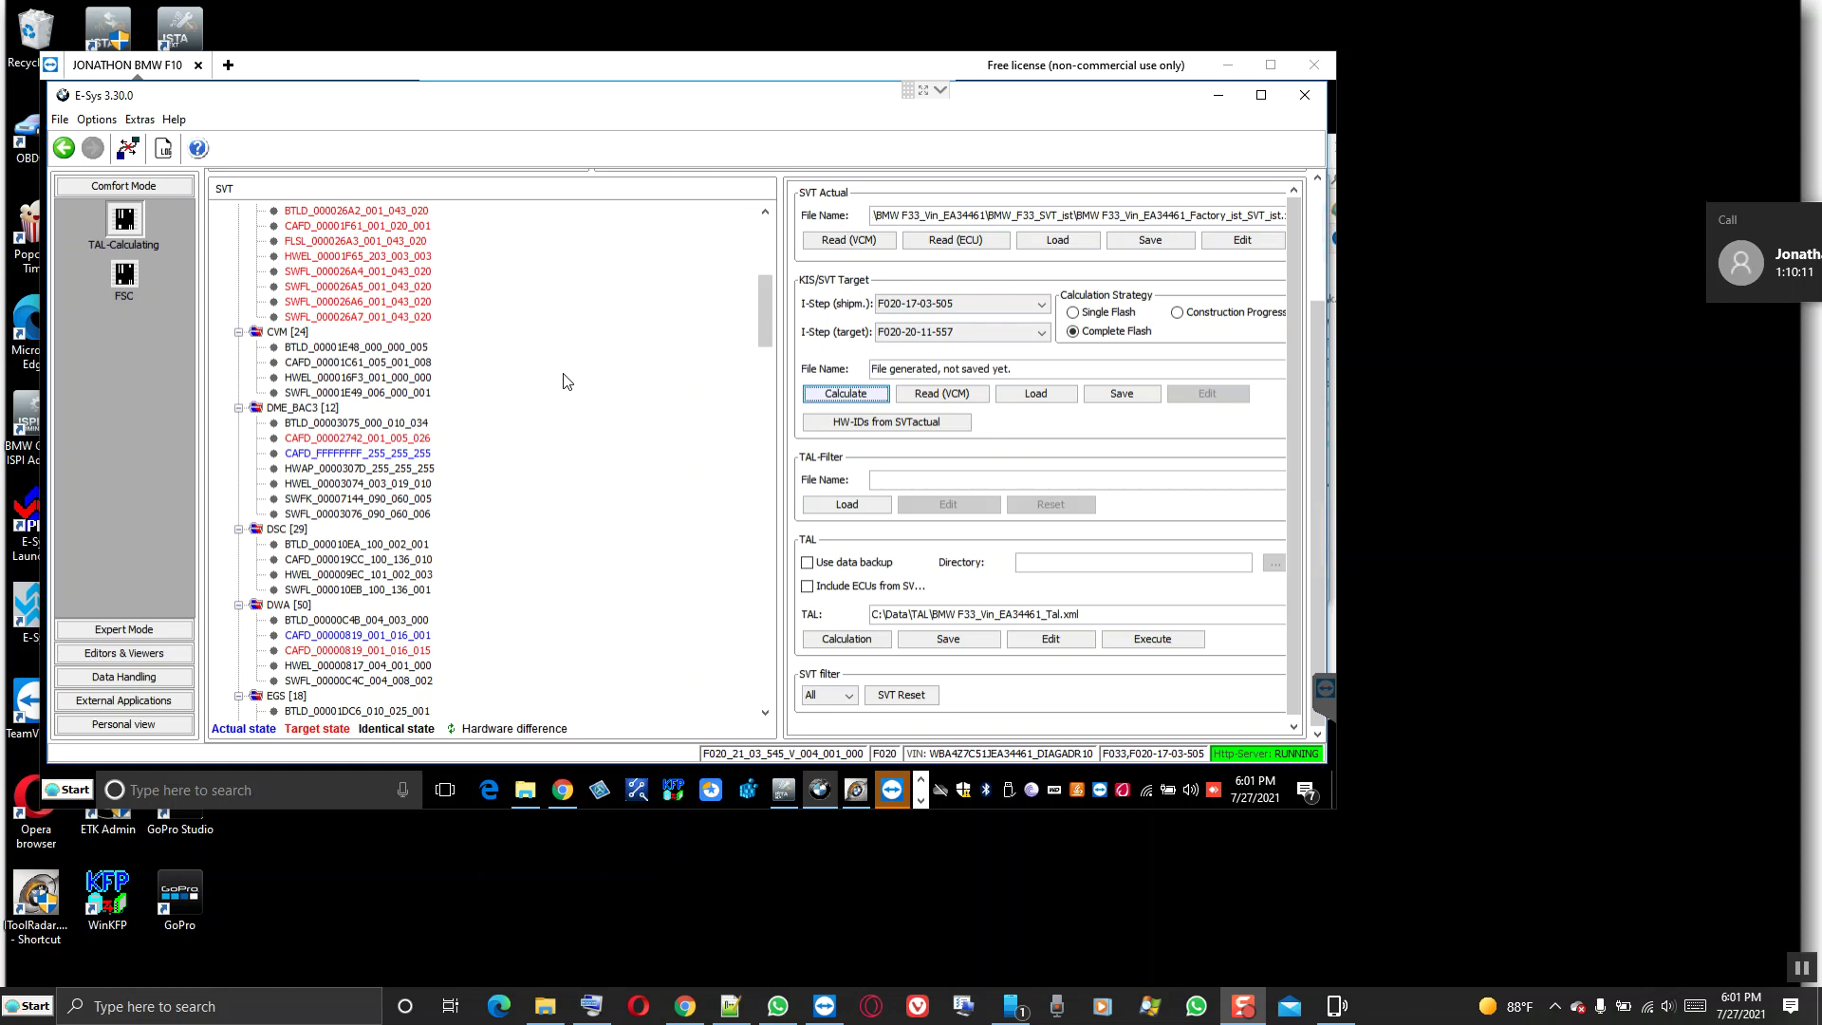
click(302, 408)
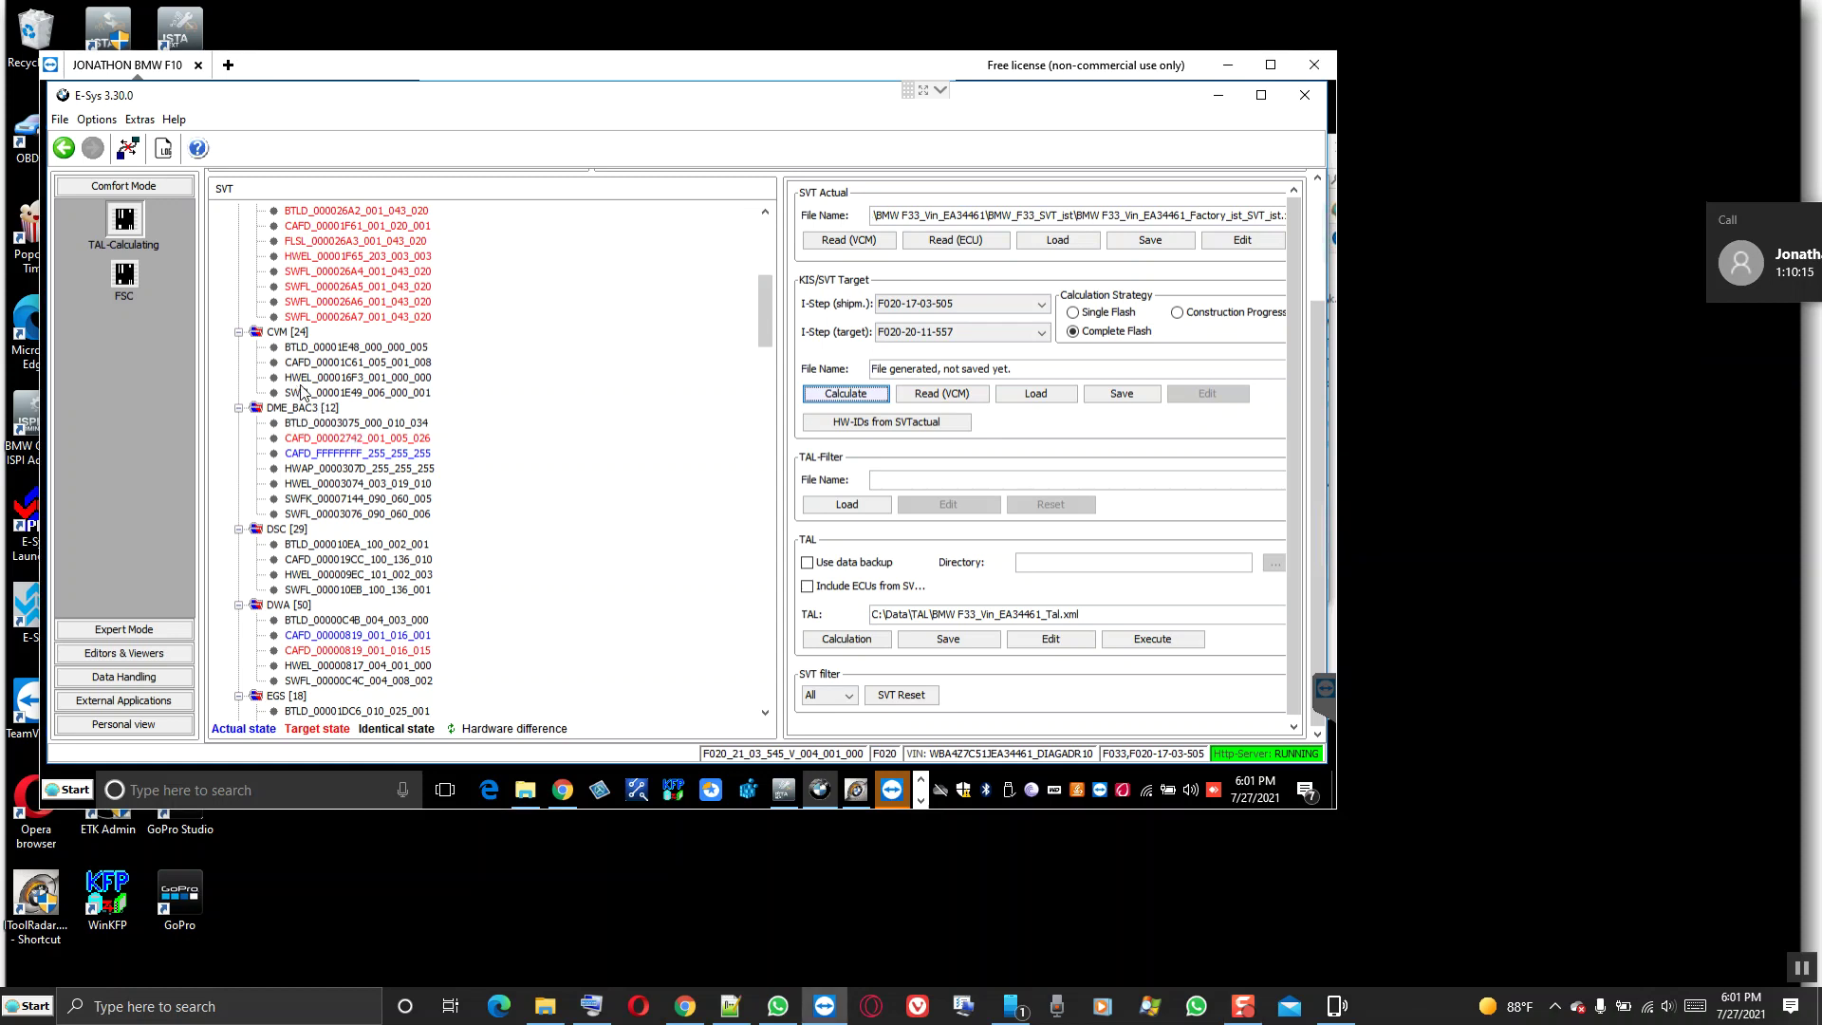
click(1120, 398)
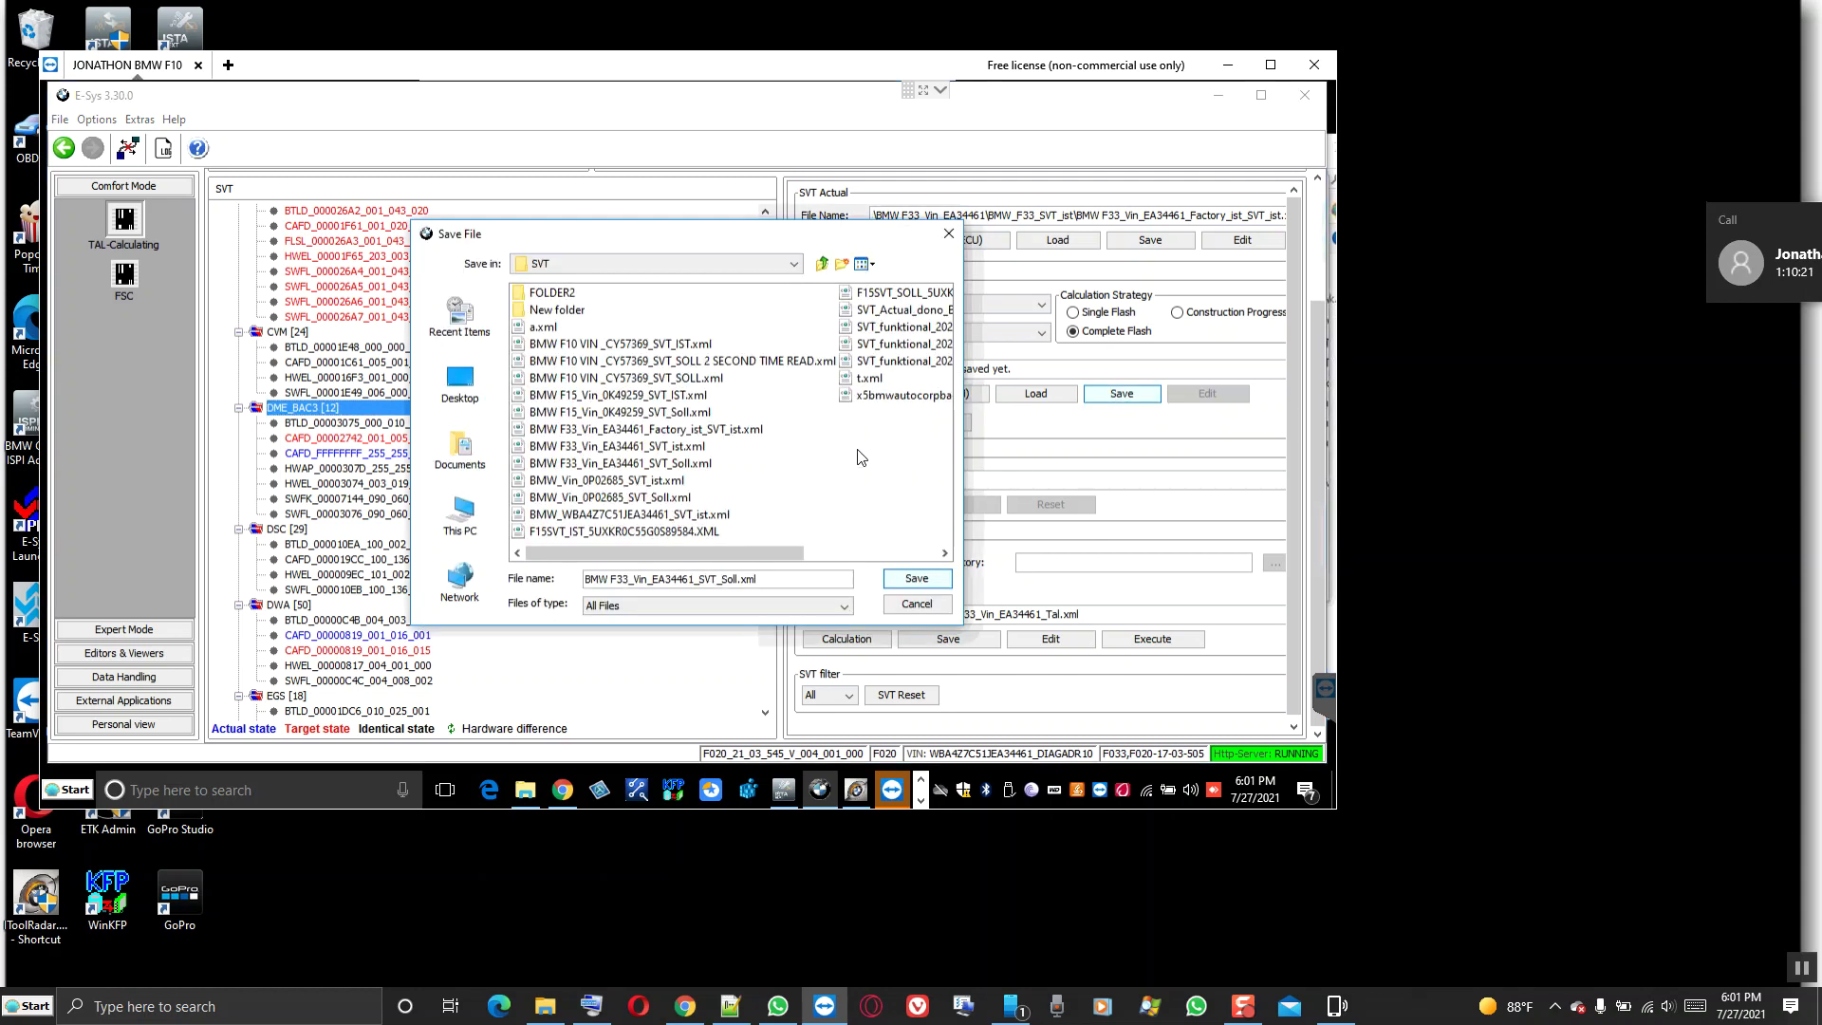
double_click(715, 581)
click(715, 580)
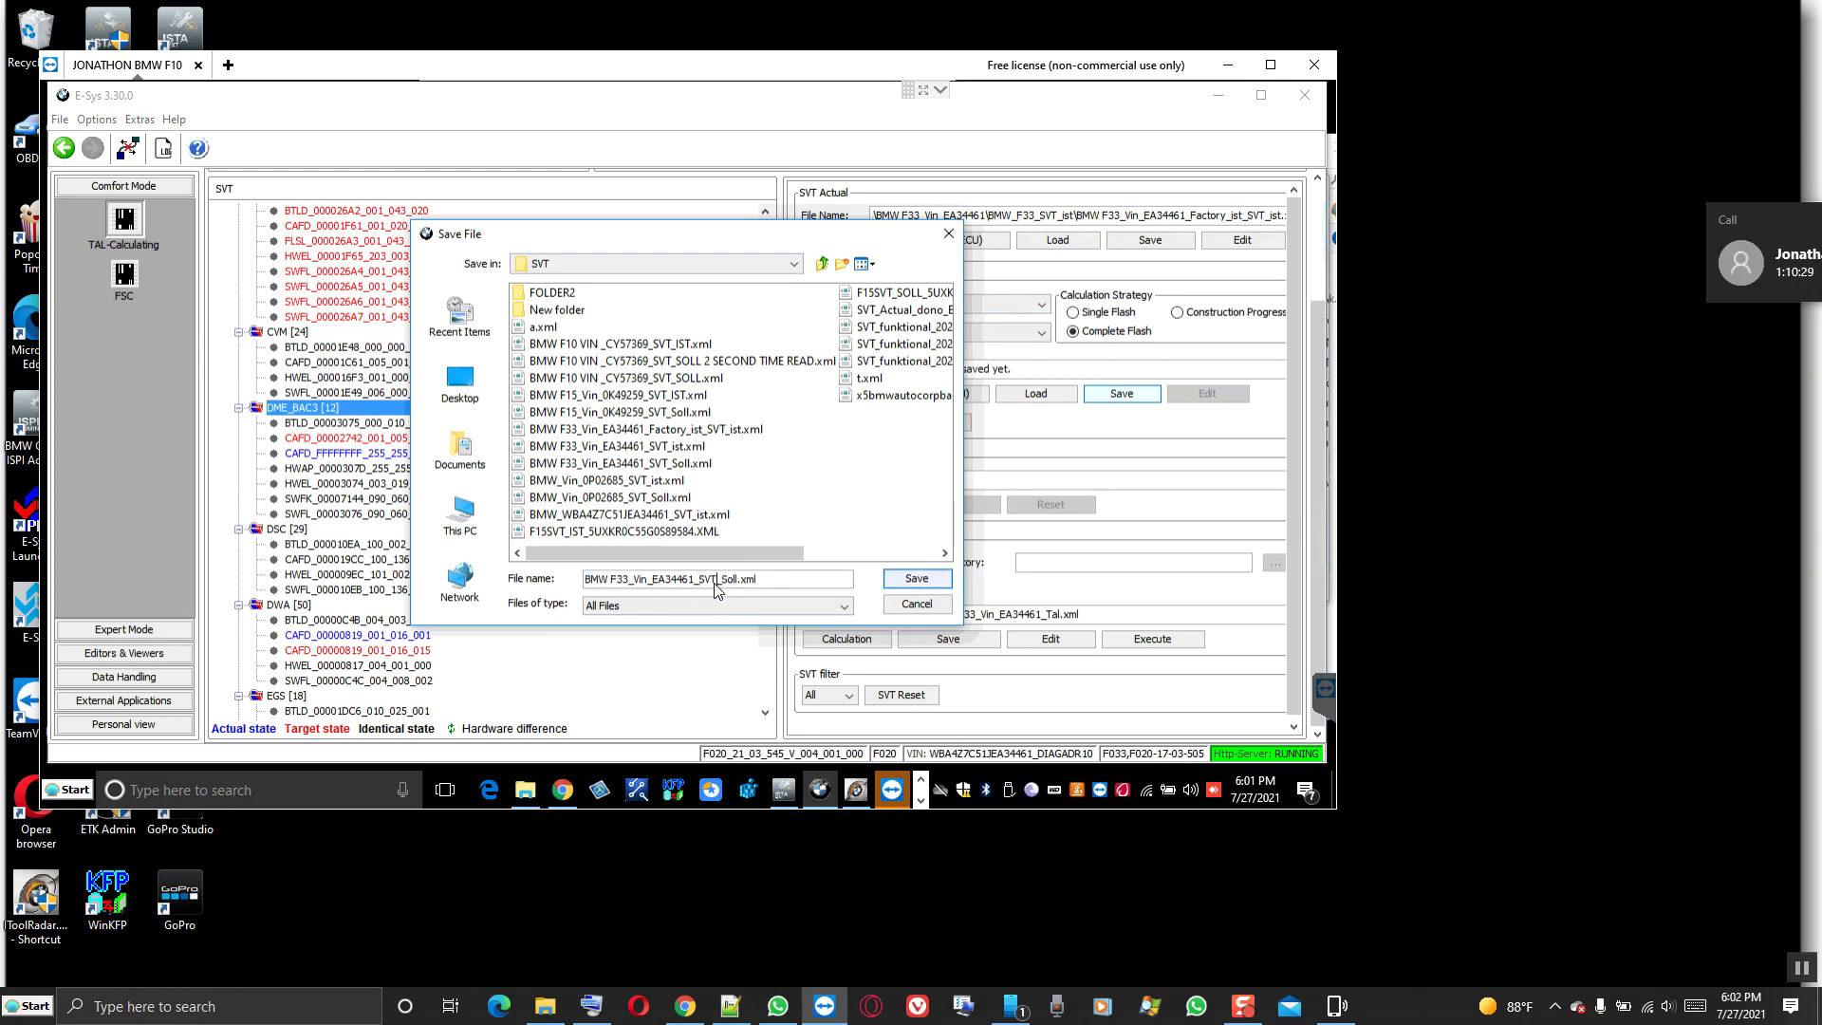